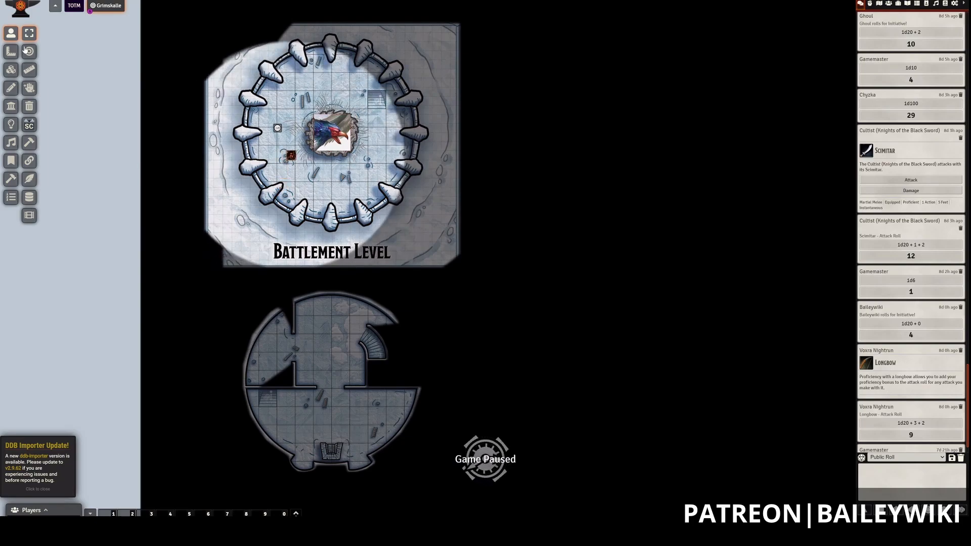
# Open the Map 2.3: Black Cabin scene from Chapter 2: Places of Interest in the Icewind Dale scene folder.
pyautogui.click(879, 4)
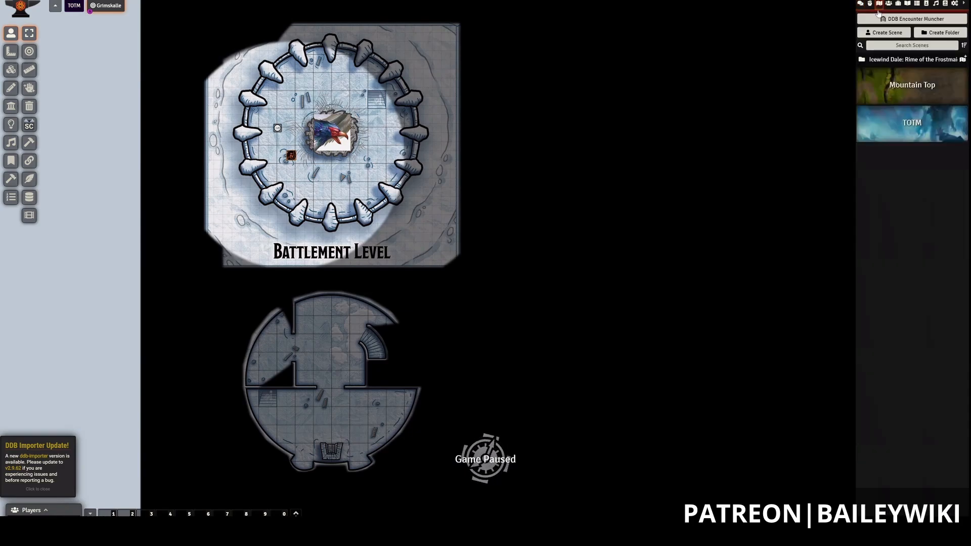
pyautogui.click(898, 61)
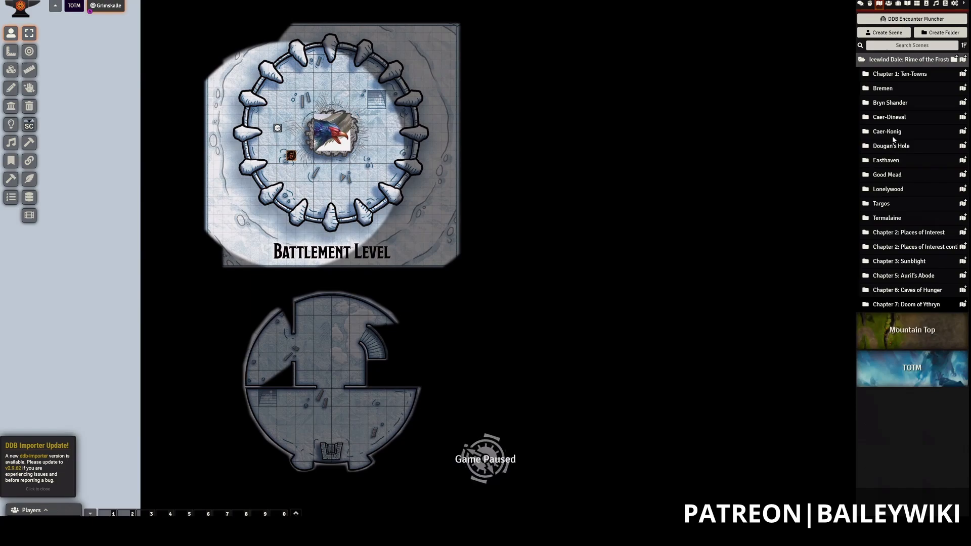
pyautogui.click(909, 233)
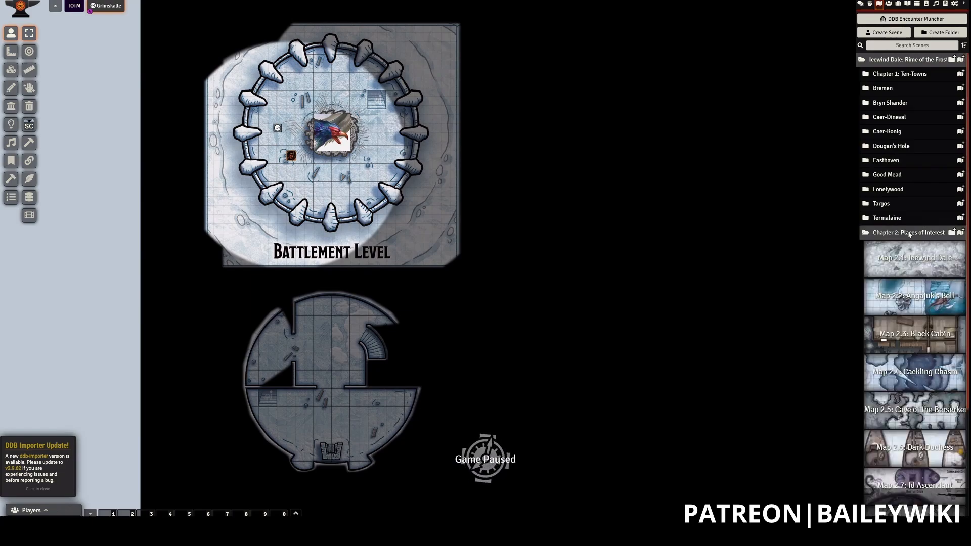
pyautogui.click(916, 334)
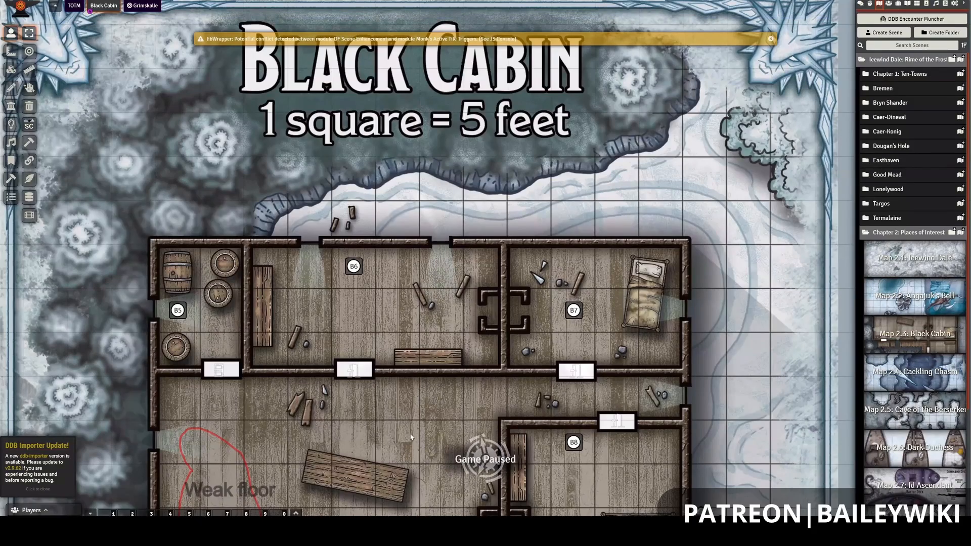
pyautogui.scroll(-5, 410, 434)
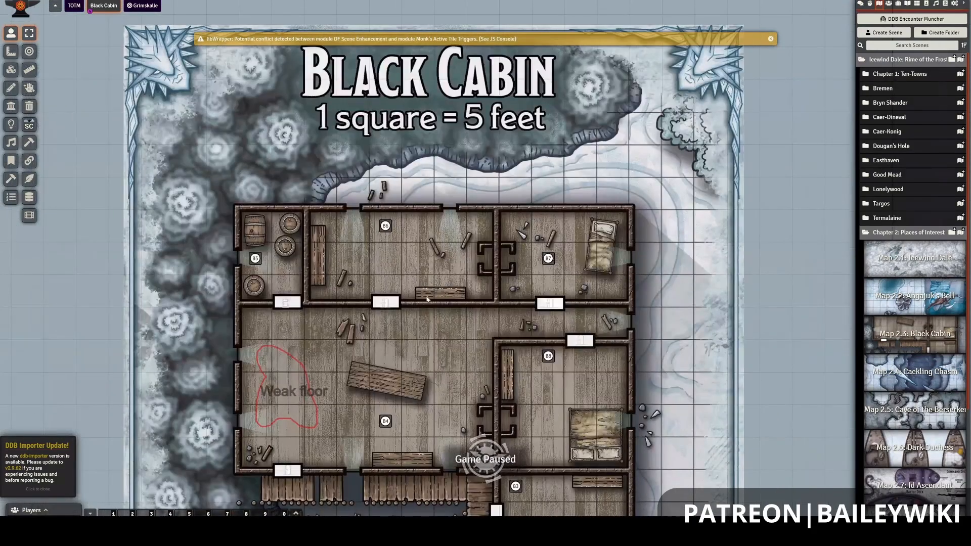
pyautogui.moveTo(414, 495); pyautogui.dragTo(427, 300)
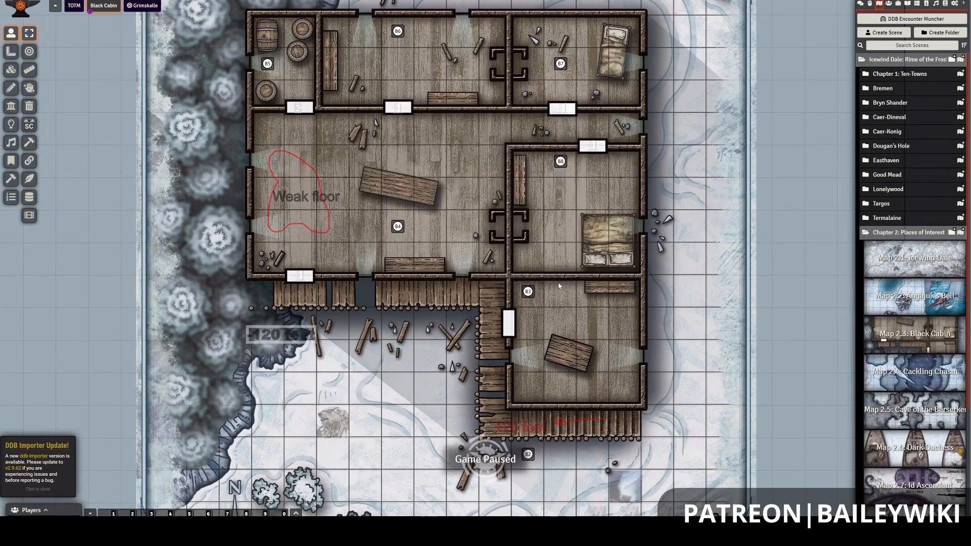
pyautogui.scroll(-2, 419, 254)
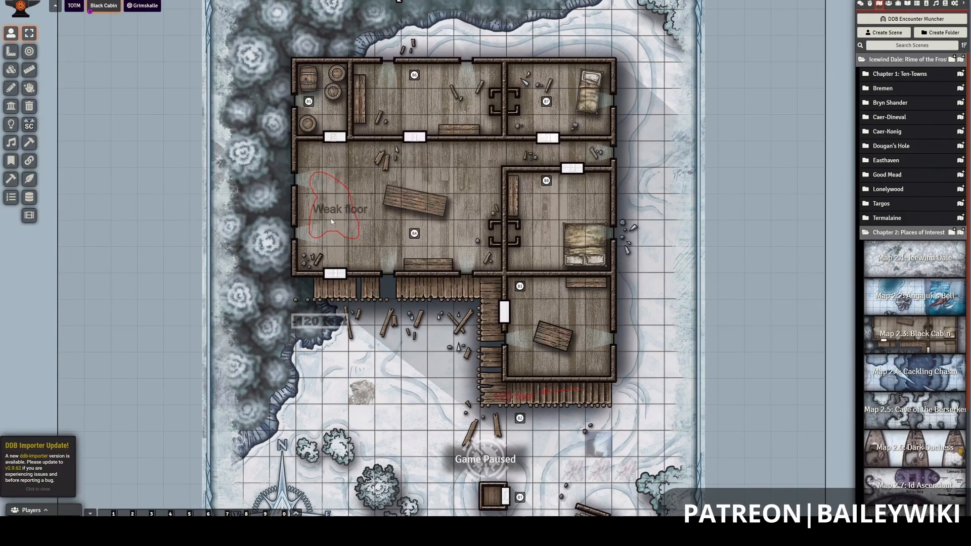
pyautogui.scroll(-1, 331, 218)
# Read the B04. Main Room note on the map through to its Weak Floor rules, and close the note.
pyautogui.doubleClick(418, 238)
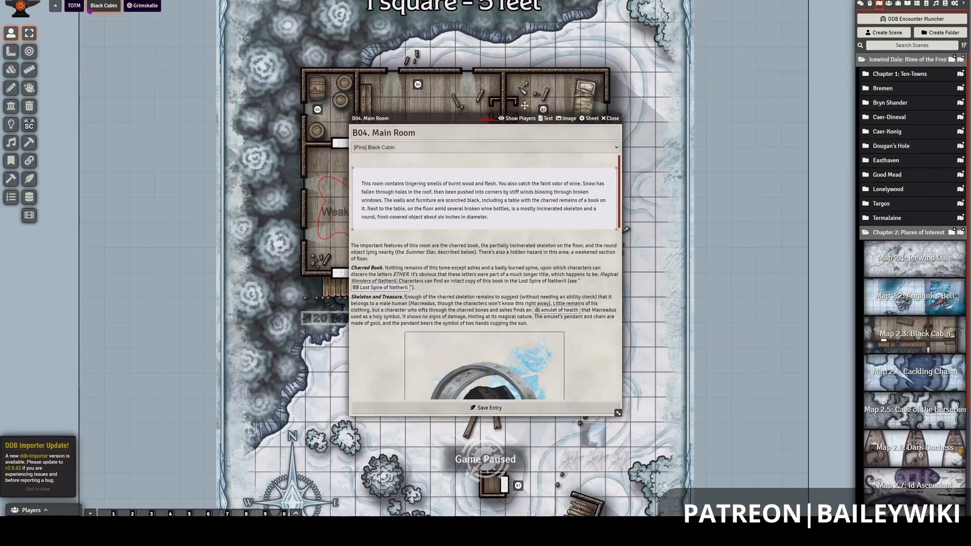
pyautogui.moveTo(436, 121); pyautogui.dragTo(548, 105)
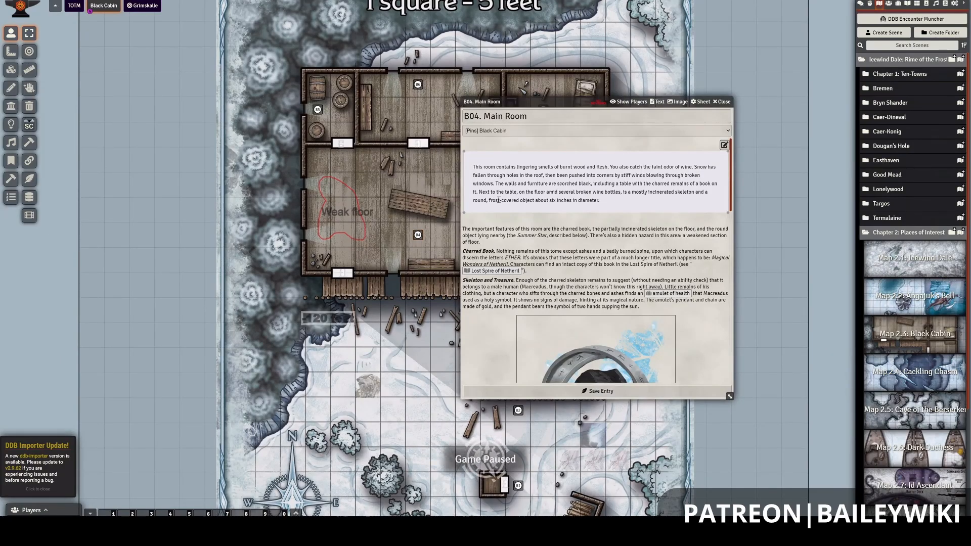
pyautogui.moveTo(496, 166); pyautogui.dragTo(661, 167)
pyautogui.click(617, 177)
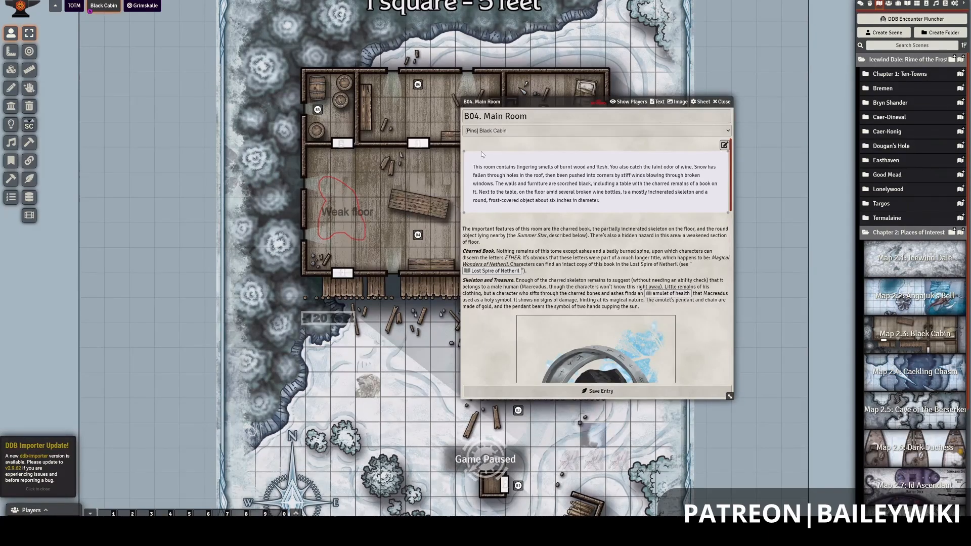
pyautogui.scroll(-5, 596, 229)
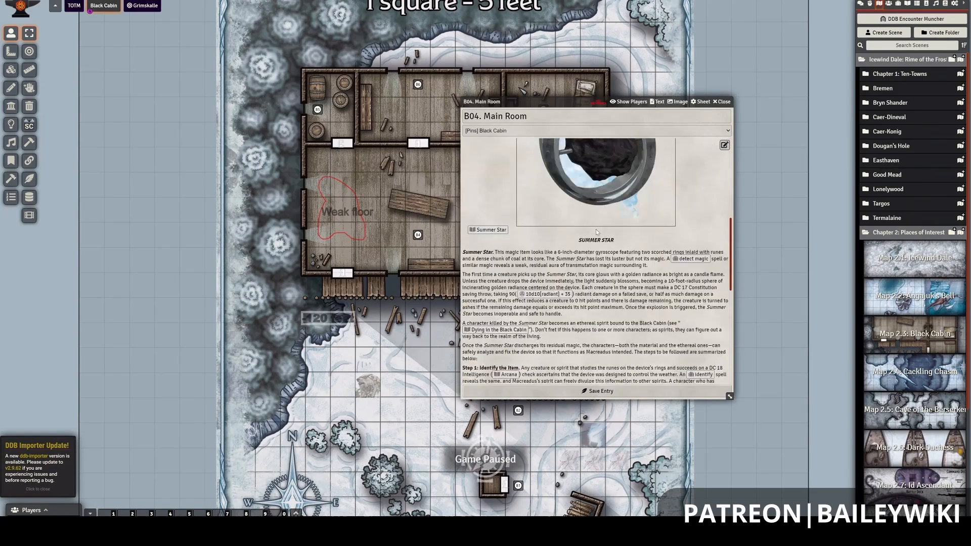
pyautogui.scroll(-4, 583, 251)
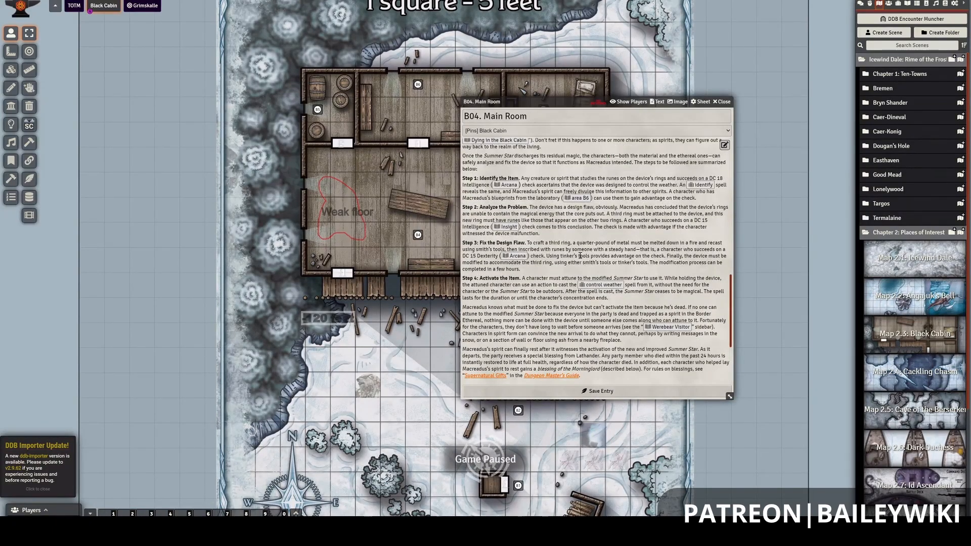
pyautogui.scroll(-3, 579, 256)
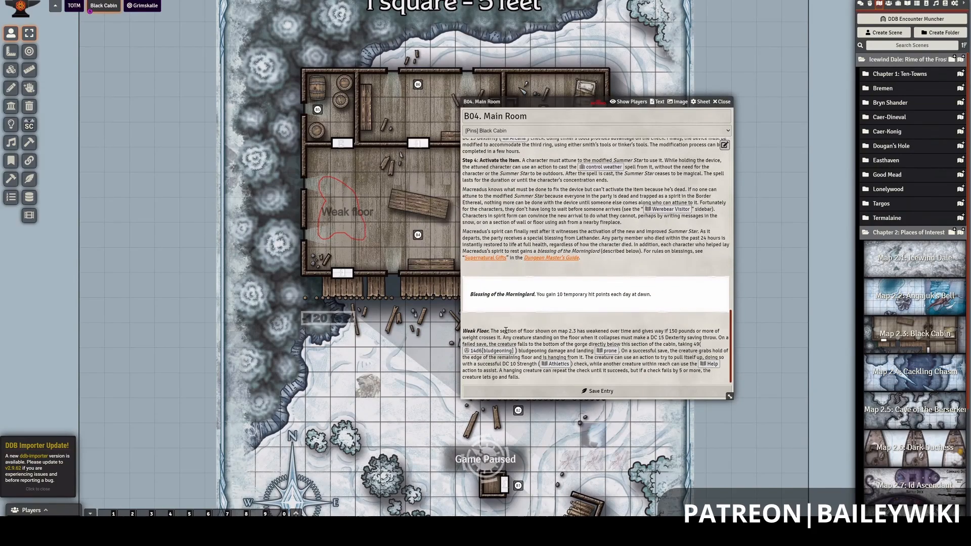
pyautogui.moveTo(463, 331); pyautogui.dragTo(694, 337)
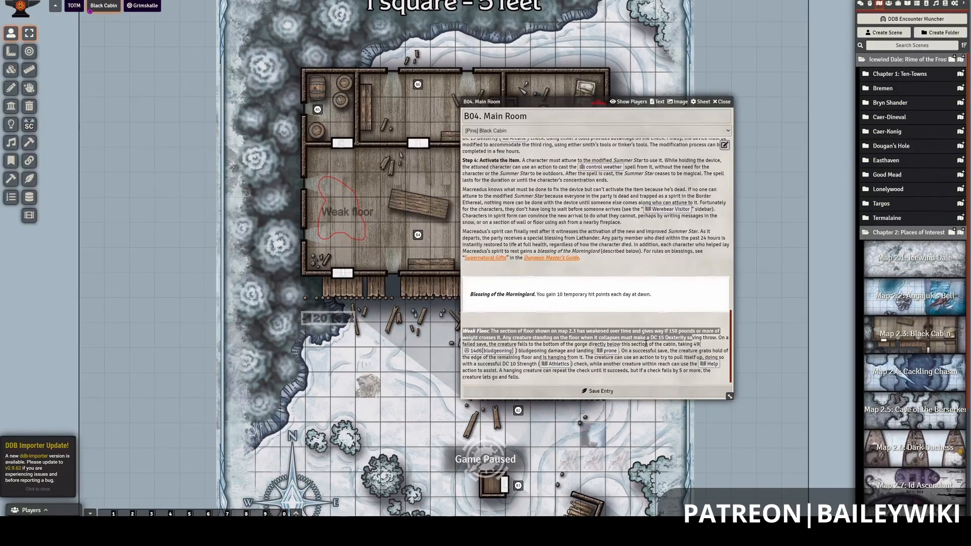
pyautogui.click(514, 335)
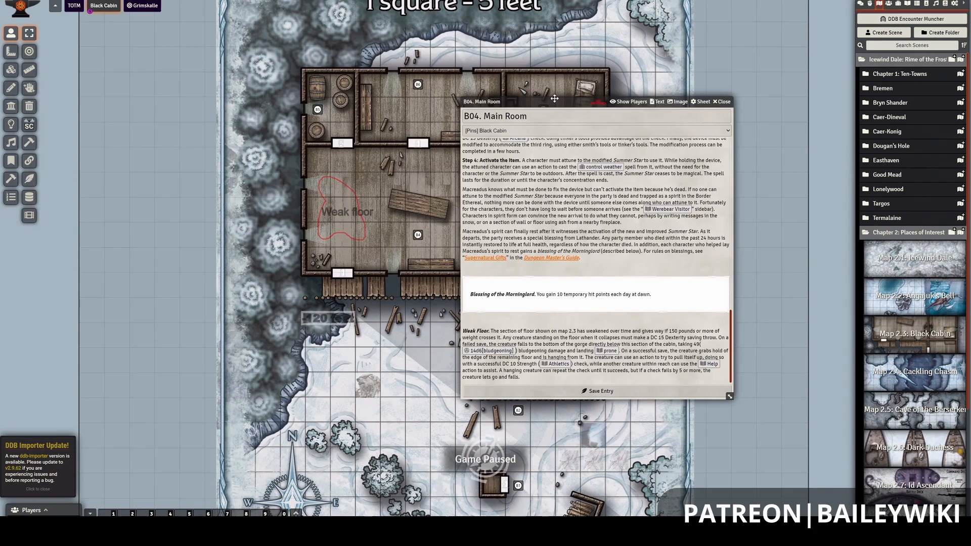
pyautogui.moveTo(618, 105); pyautogui.dragTo(660, 17)
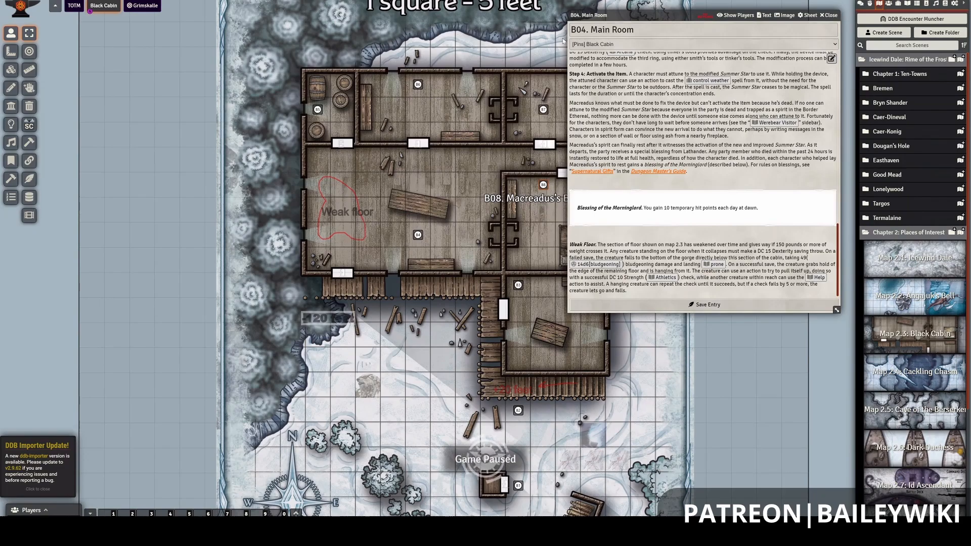
pyautogui.moveTo(616, 15); pyautogui.dragTo(625, 9)
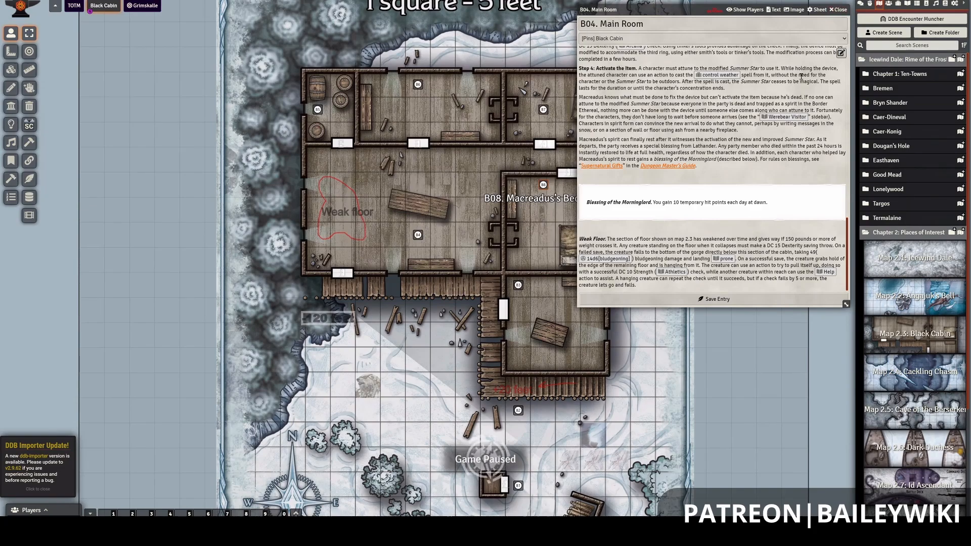
pyautogui.click(838, 11)
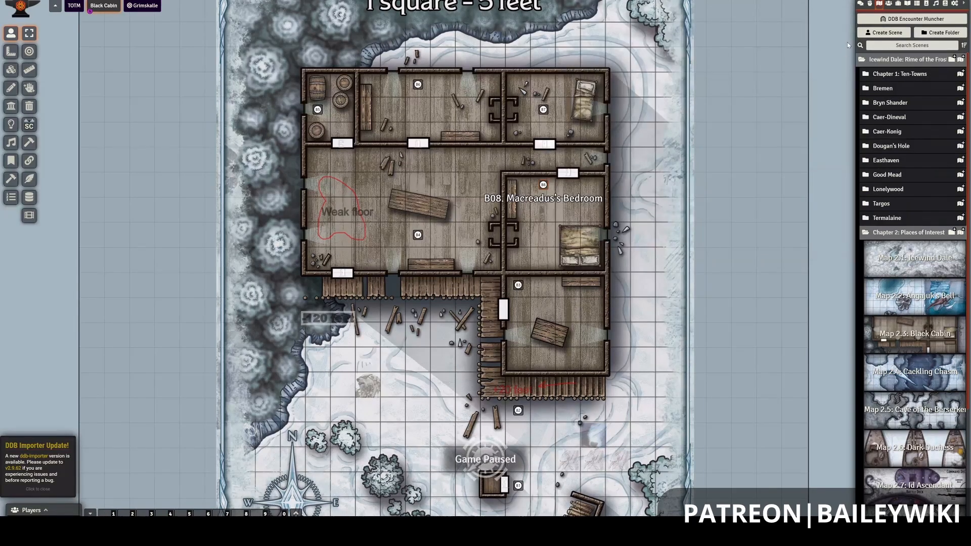
# Shift the "Weak floor" text drawing slightly left over its red outline in the main room.
pyautogui.click(889, 4)
pyautogui.click(880, 4)
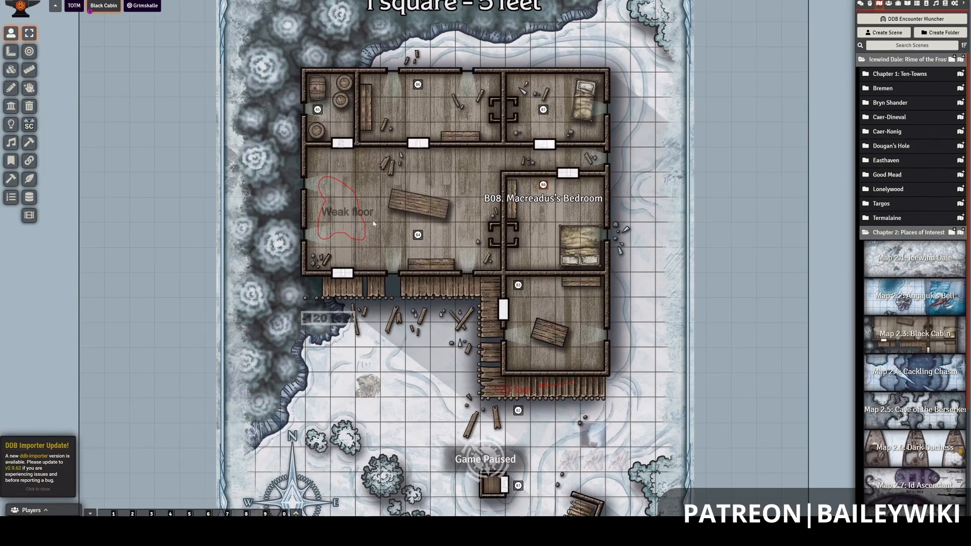
pyautogui.click(11, 87)
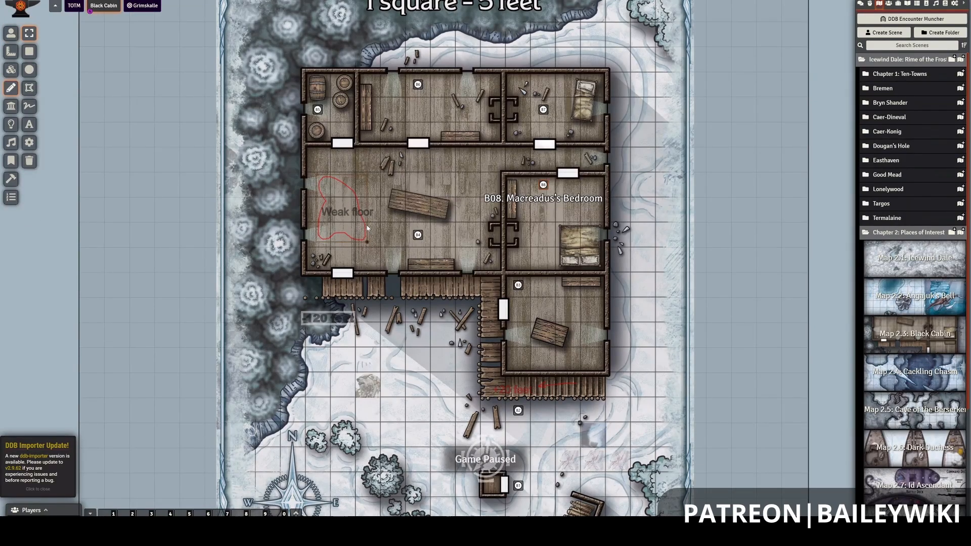
pyautogui.moveTo(354, 221)
pyautogui.mouseDown()
pyautogui.moveTo(372, 223)
pyautogui.moveTo(348, 218)
pyautogui.mouseUp()
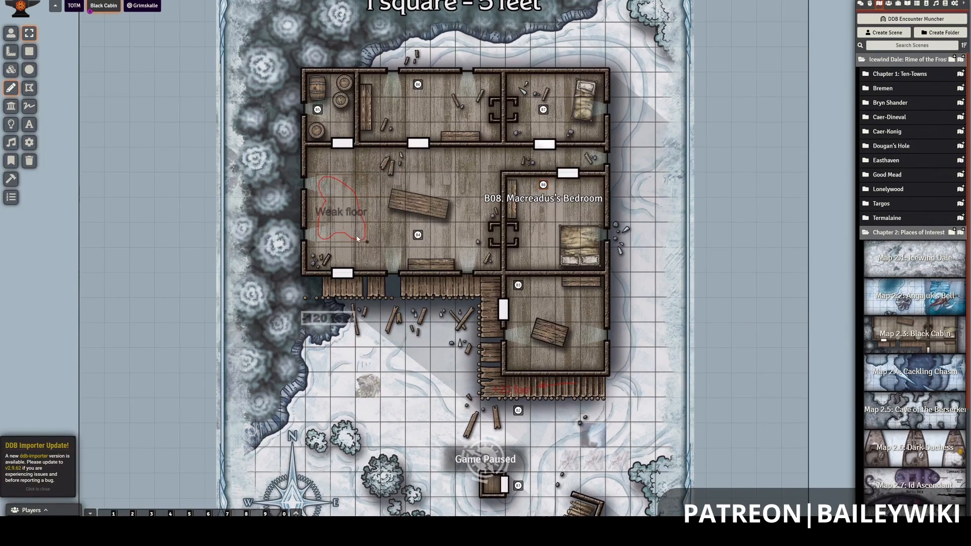
pyautogui.rightClick(367, 234)
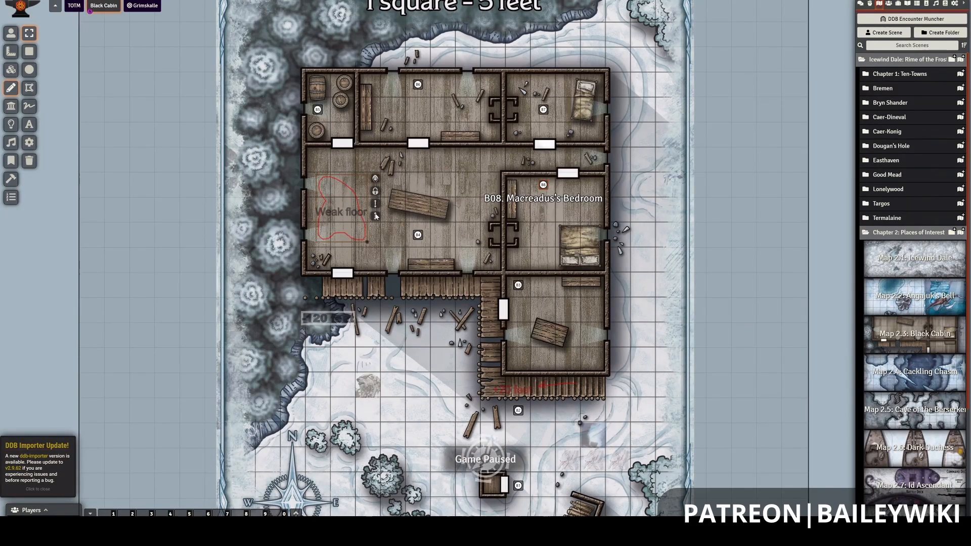
pyautogui.click(388, 251)
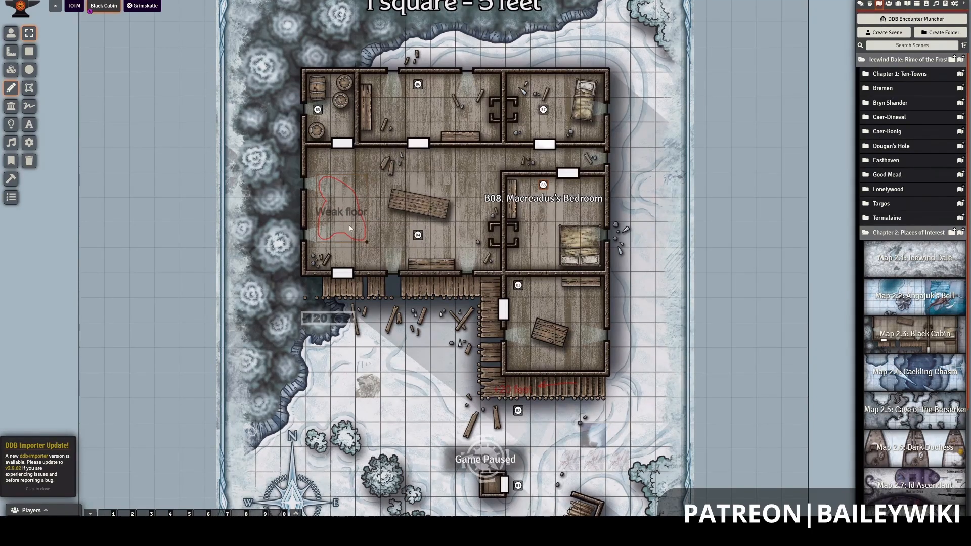
pyautogui.click(389, 236)
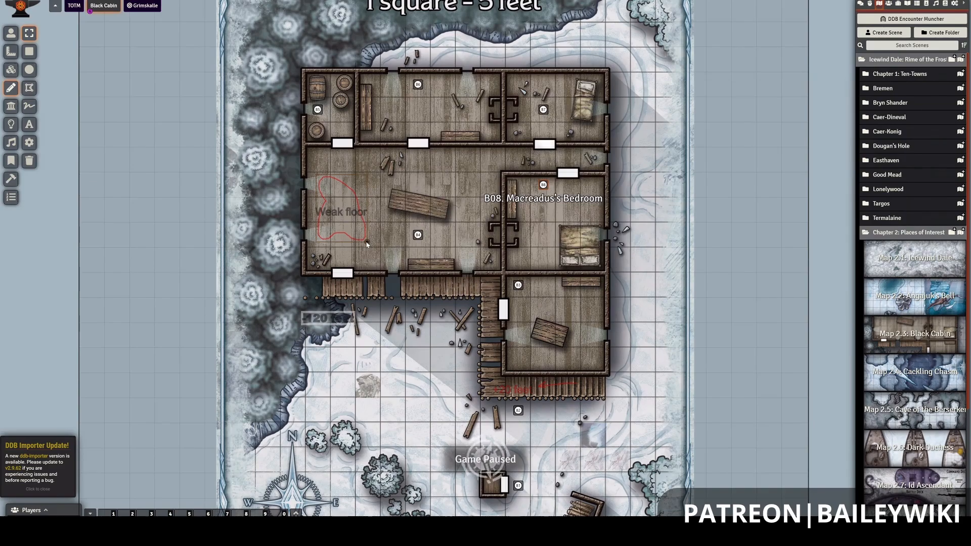
# Place the jaw-trap tile from modules/baileywiki-maps-premium-towns/maps/active-tiles at the upper-left part of the weak floor outline.
pyautogui.click(10, 69)
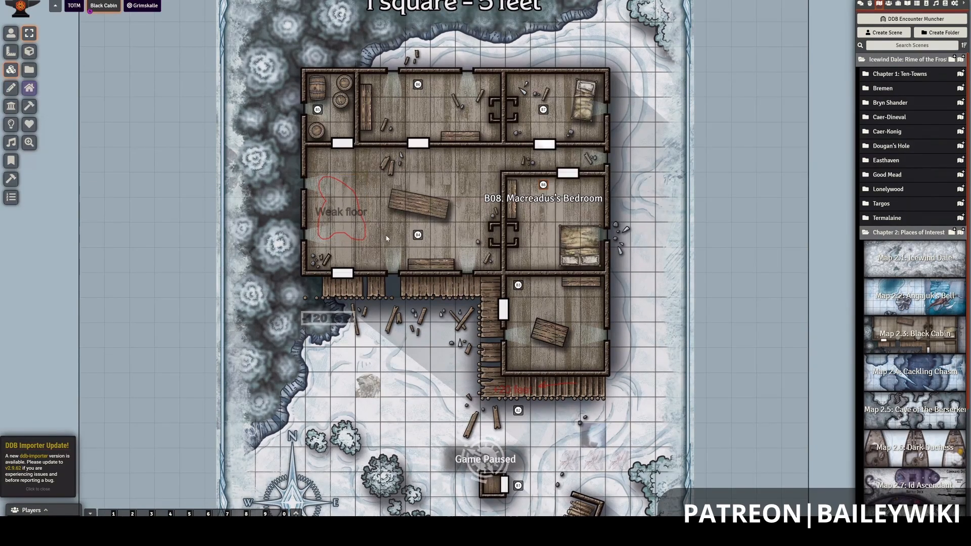
pyautogui.click(29, 72)
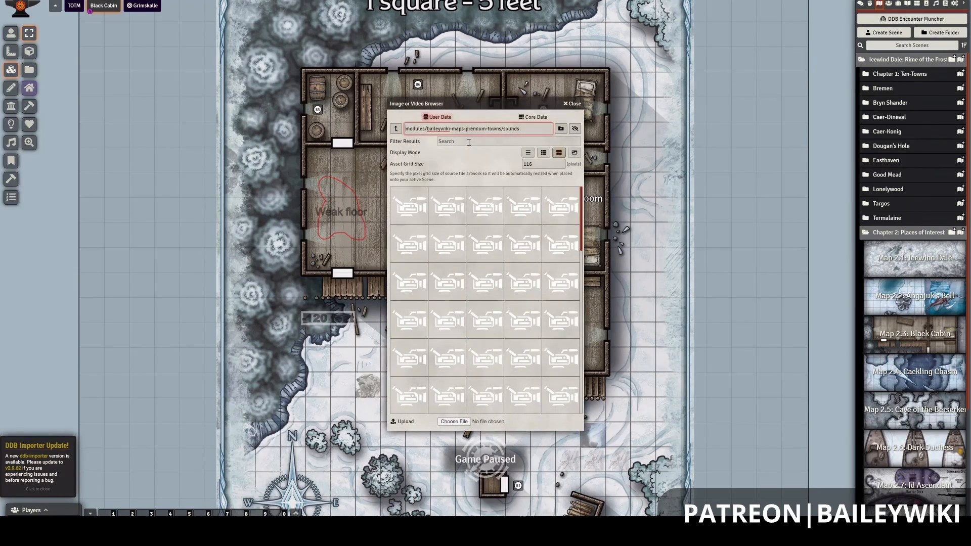
pyautogui.click(396, 128)
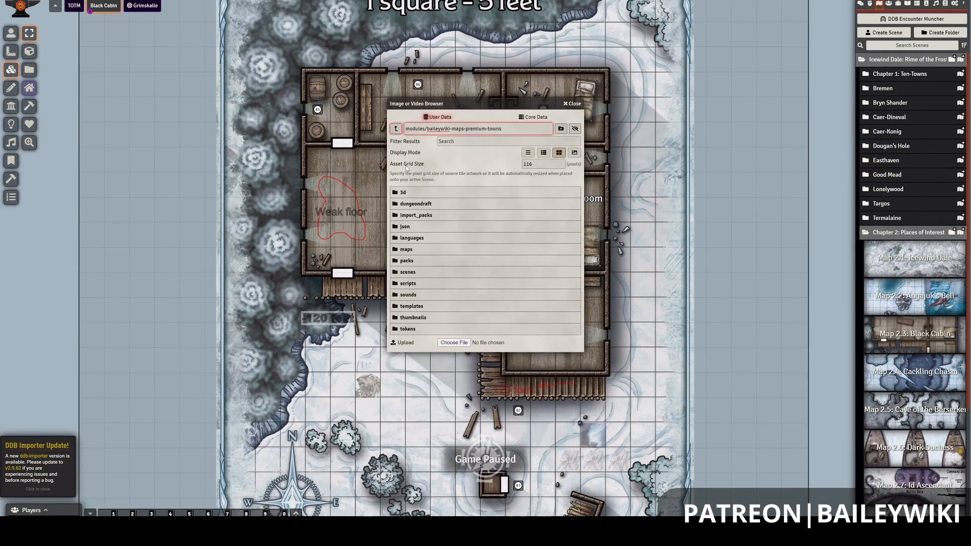
pyautogui.click(420, 249)
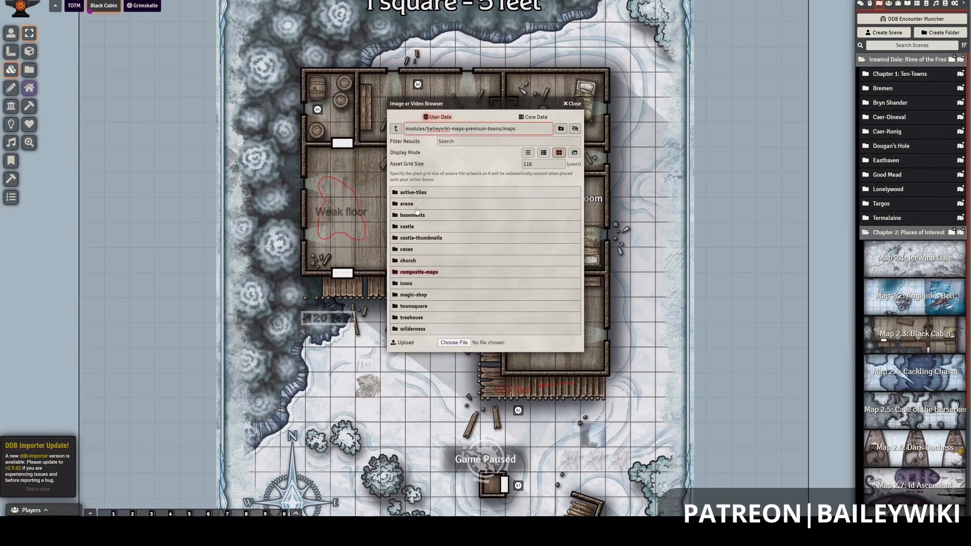
pyautogui.click(417, 193)
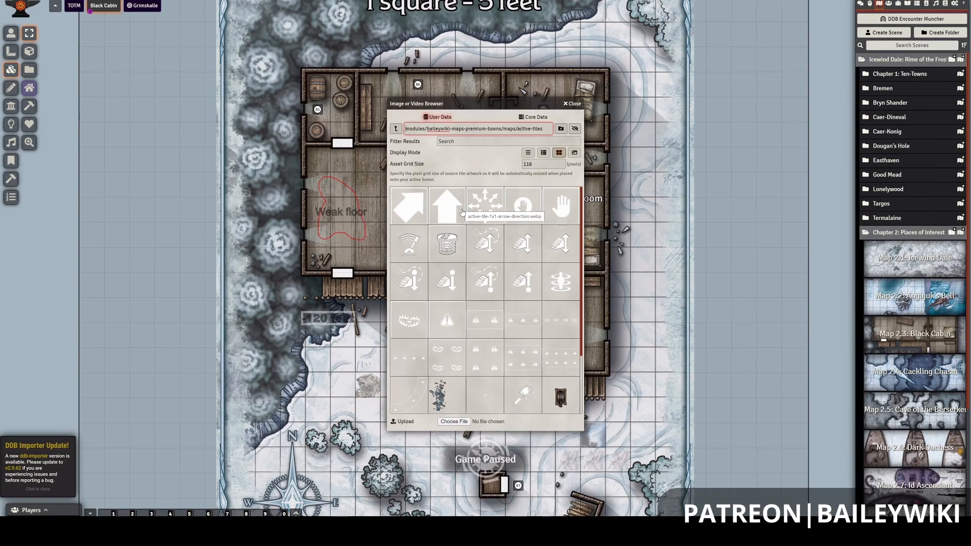
pyautogui.scroll(-3, 488, 236)
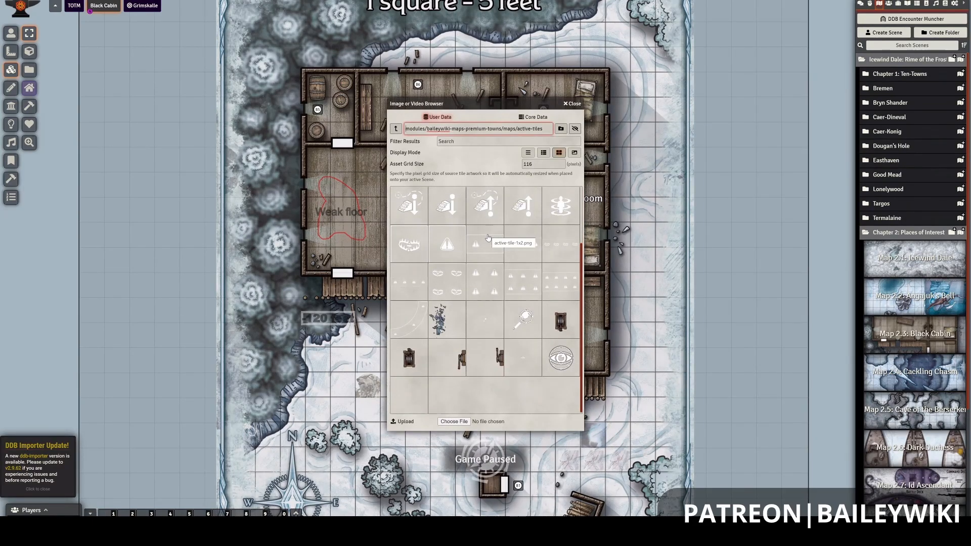
pyautogui.click(406, 247)
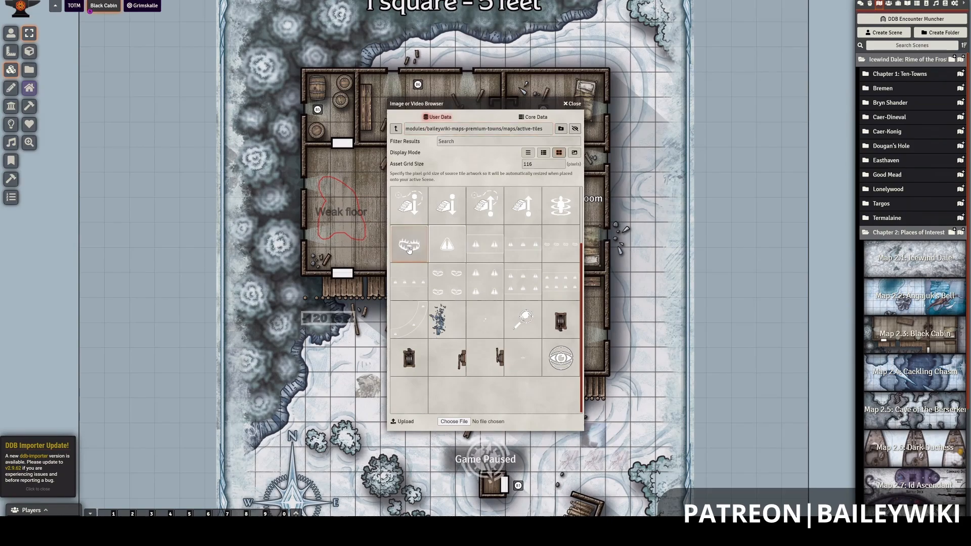
pyautogui.moveTo(410, 249); pyautogui.dragTo(322, 188)
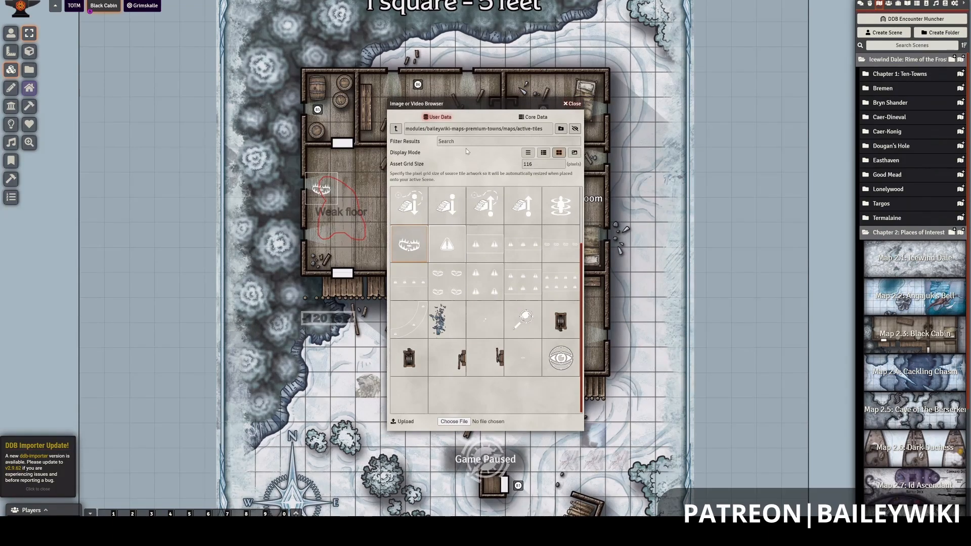
pyautogui.click(572, 104)
# Enlarge the trap tile to about two by three squares over the weak floor outline and hide it from players.
pyautogui.moveTo(318, 190); pyautogui.dragTo(369, 248)
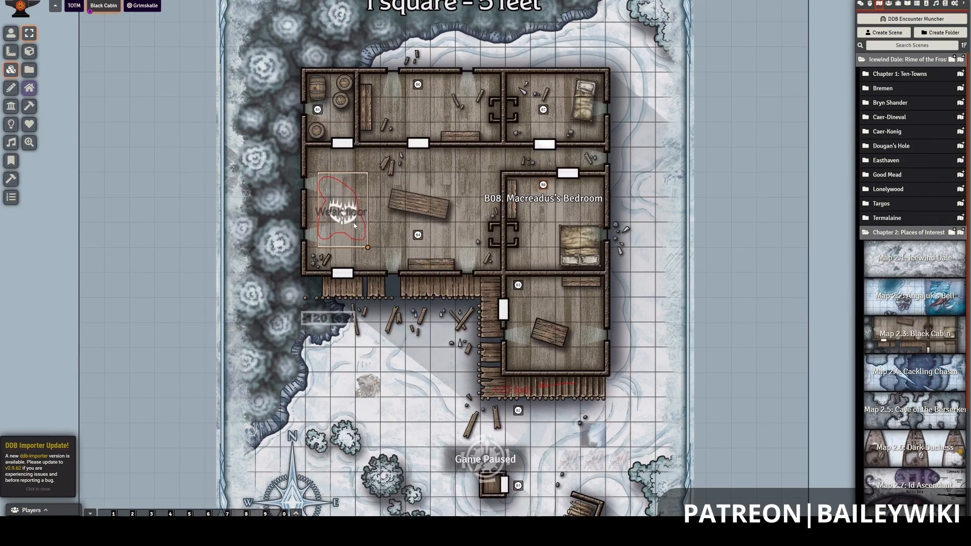
pyautogui.rightClick(363, 242)
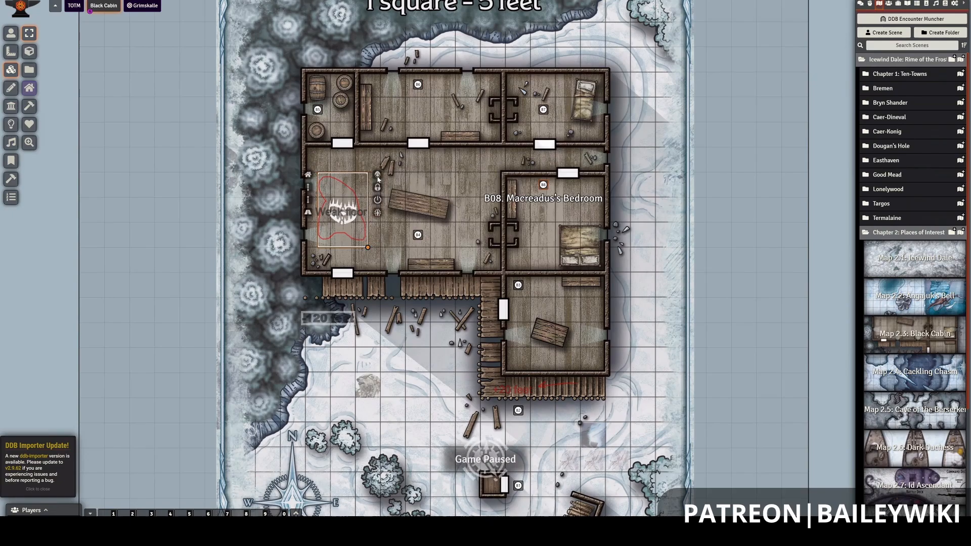
pyautogui.click(378, 176)
pyautogui.click(361, 254)
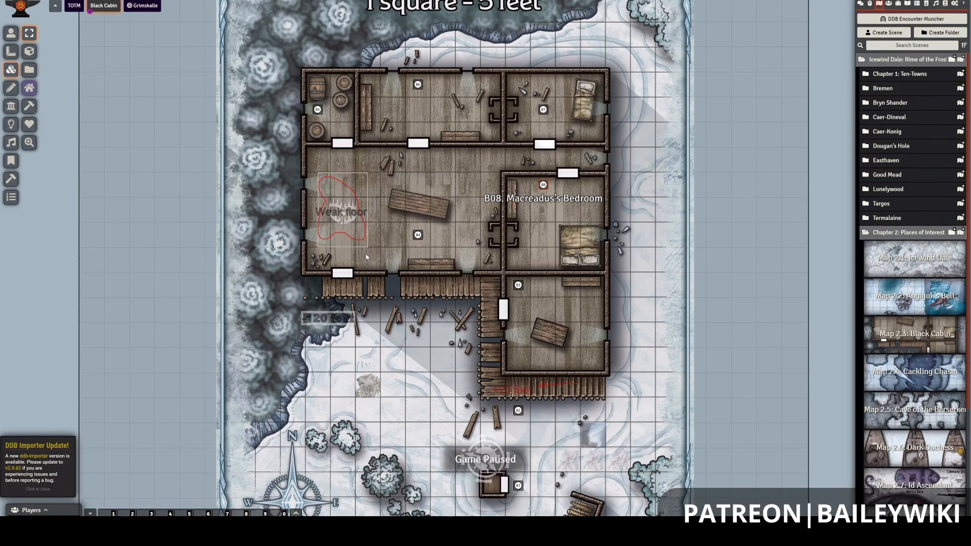
# Open the weak floor trap tile's configuration and set its trigger to fire On Stop within Tile.
pyautogui.click(354, 249)
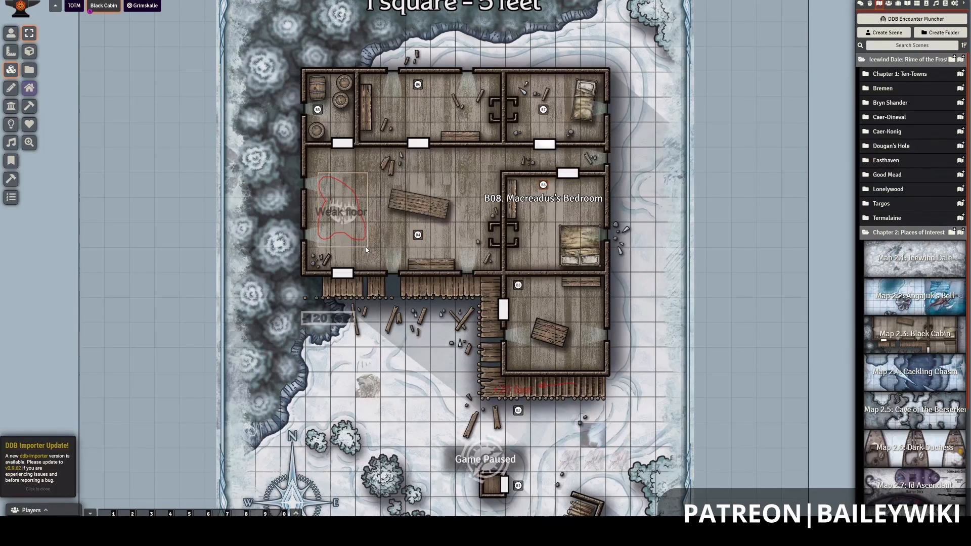
pyautogui.click(370, 250)
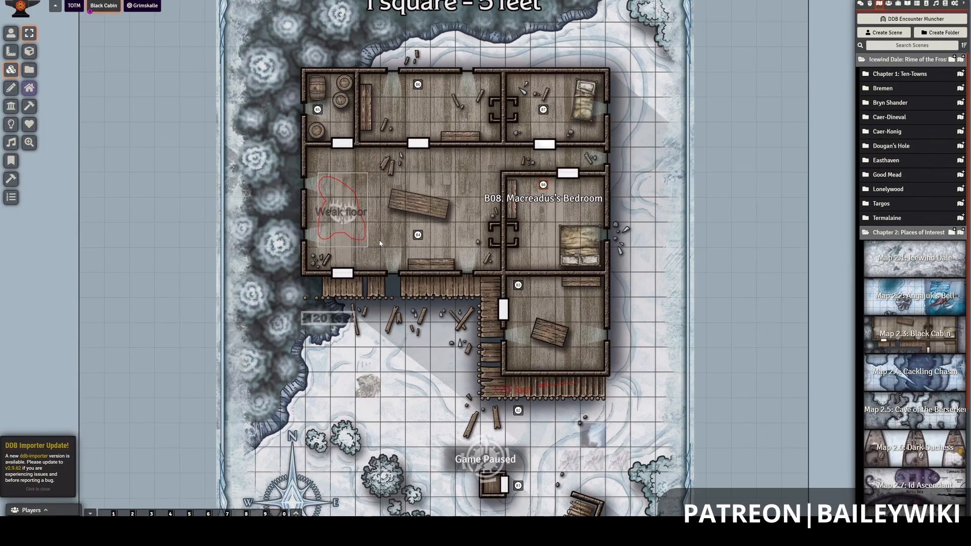
pyautogui.rightClick(344, 244)
pyautogui.rightClick(344, 245)
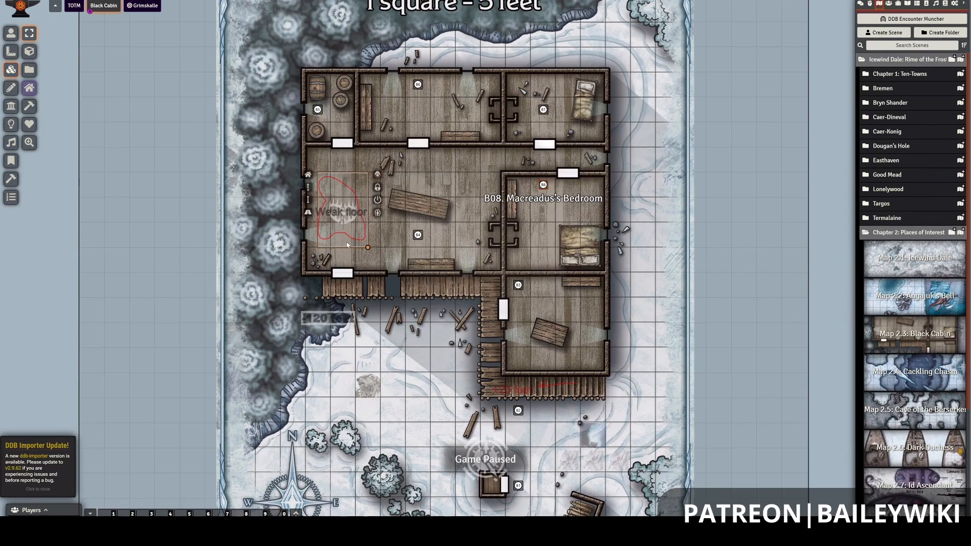
pyautogui.moveTo(479, 193); pyautogui.dragTo(691, 80)
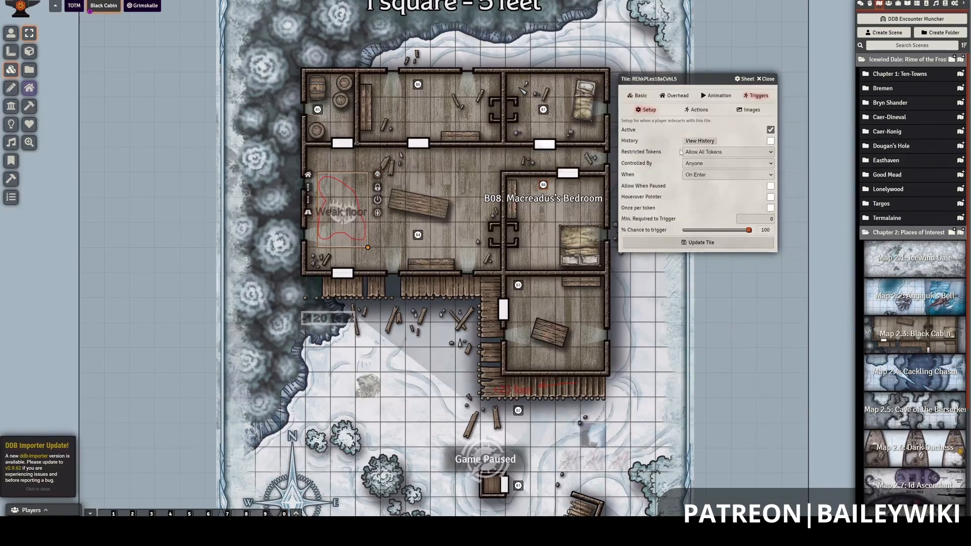
pyautogui.click(723, 178)
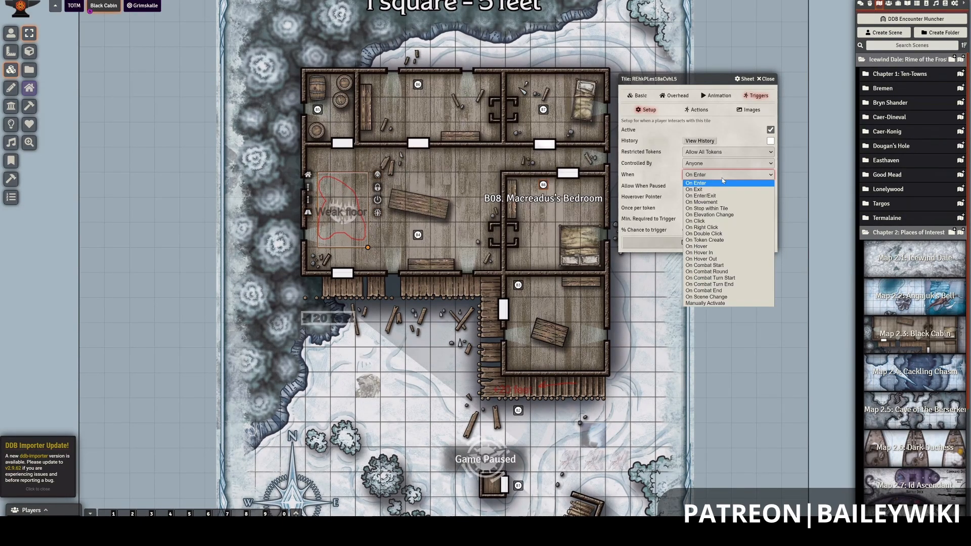
pyautogui.click(719, 209)
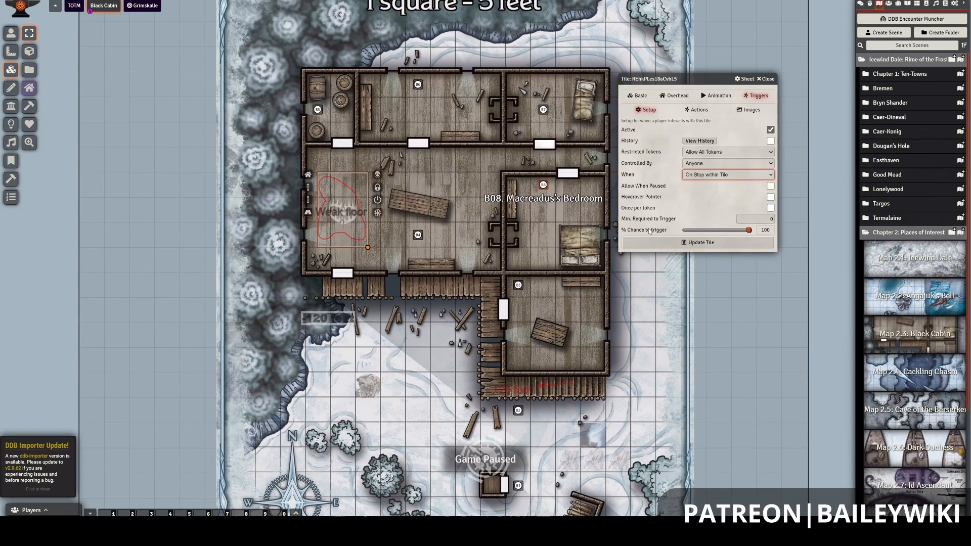
# Add a Hurt/Heal action to the trap tile and target Tokens within Tile.
pyautogui.click(710, 112)
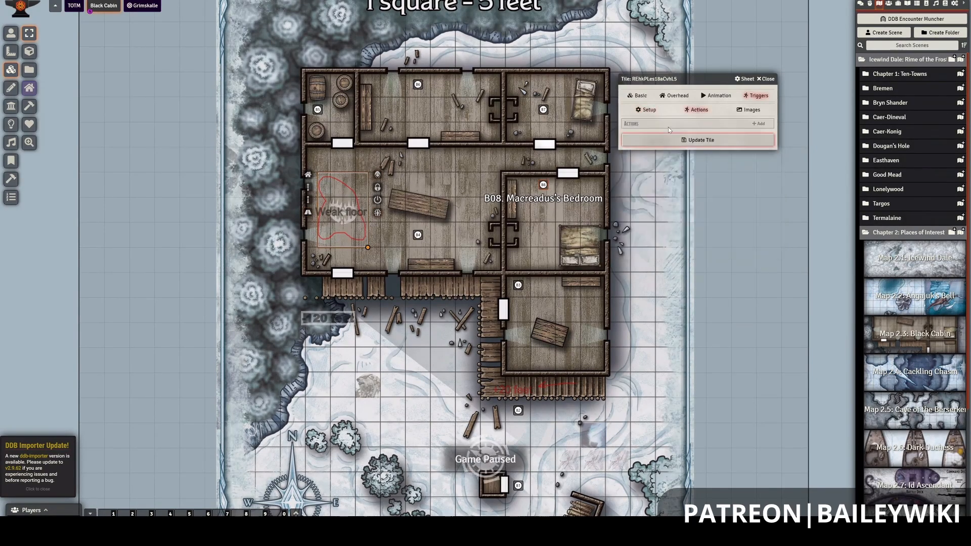
pyautogui.click(759, 124)
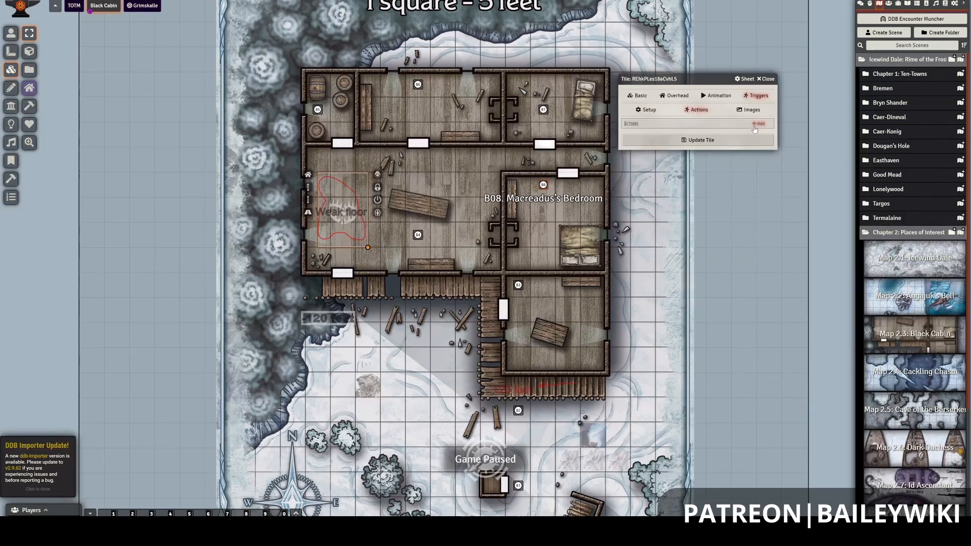
pyautogui.moveTo(494, 250); pyautogui.dragTo(729, 165)
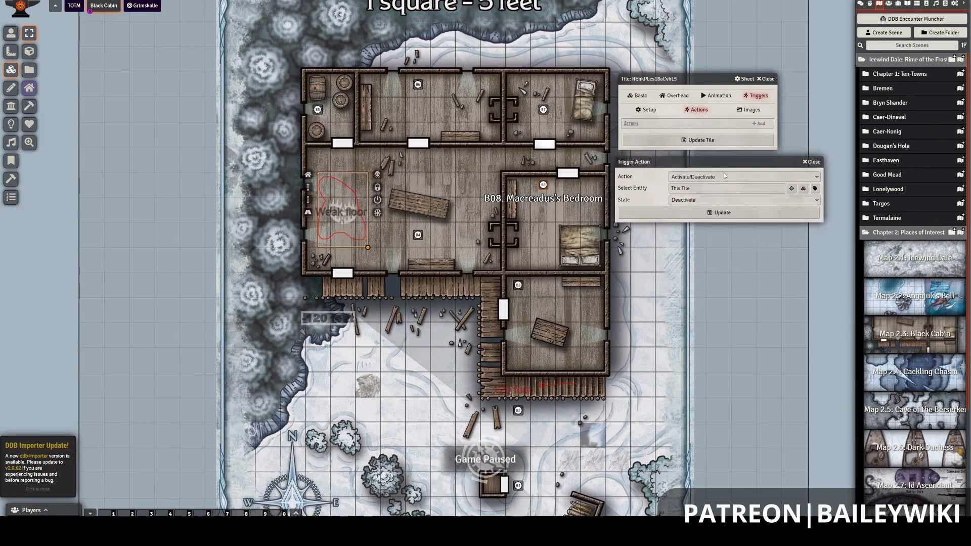
pyautogui.click(696, 178)
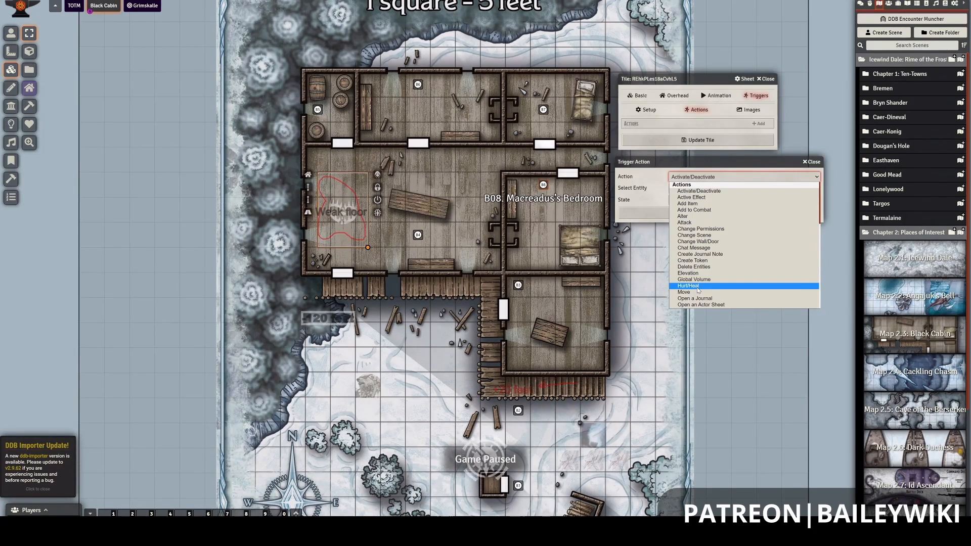
pyautogui.scroll(-3, 699, 289)
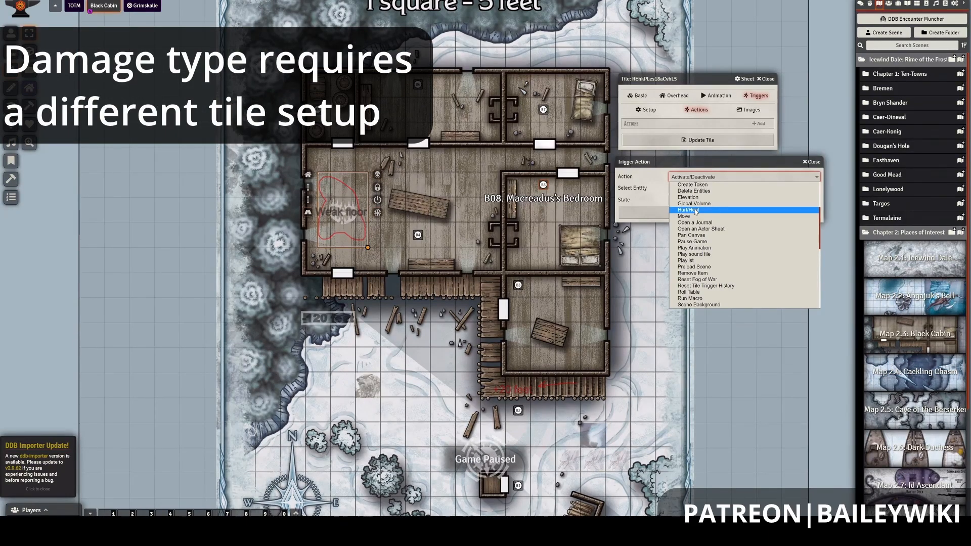
pyautogui.click(695, 211)
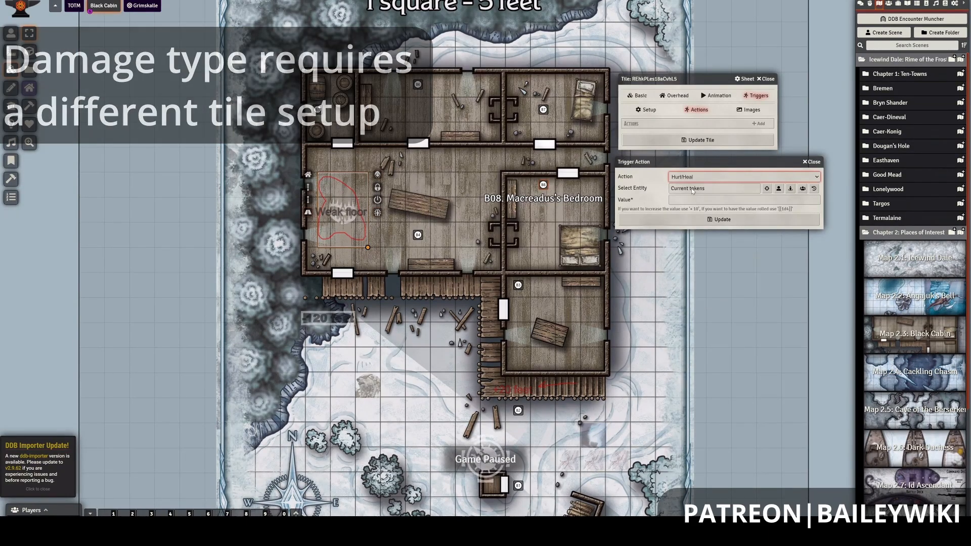
pyautogui.click(691, 203)
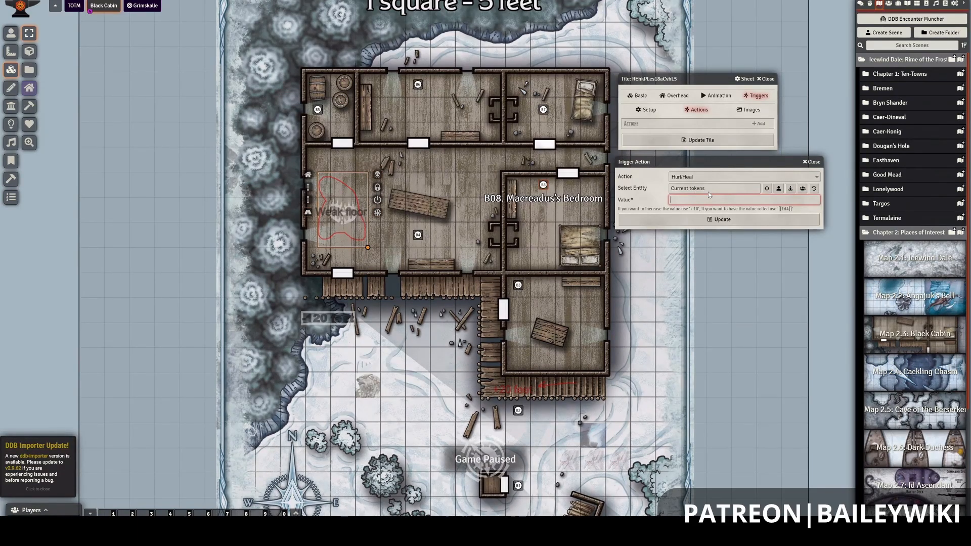
pyautogui.click(709, 190)
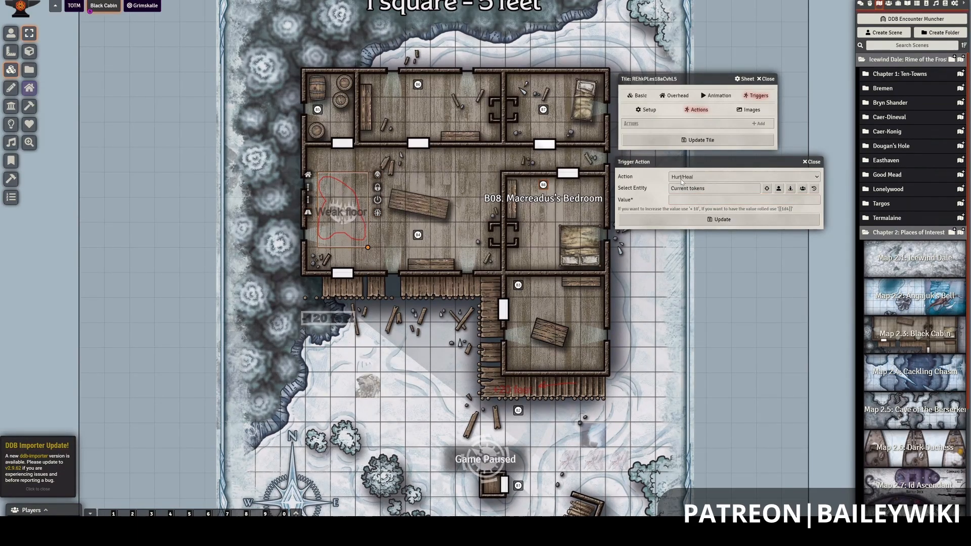
pyautogui.click(791, 189)
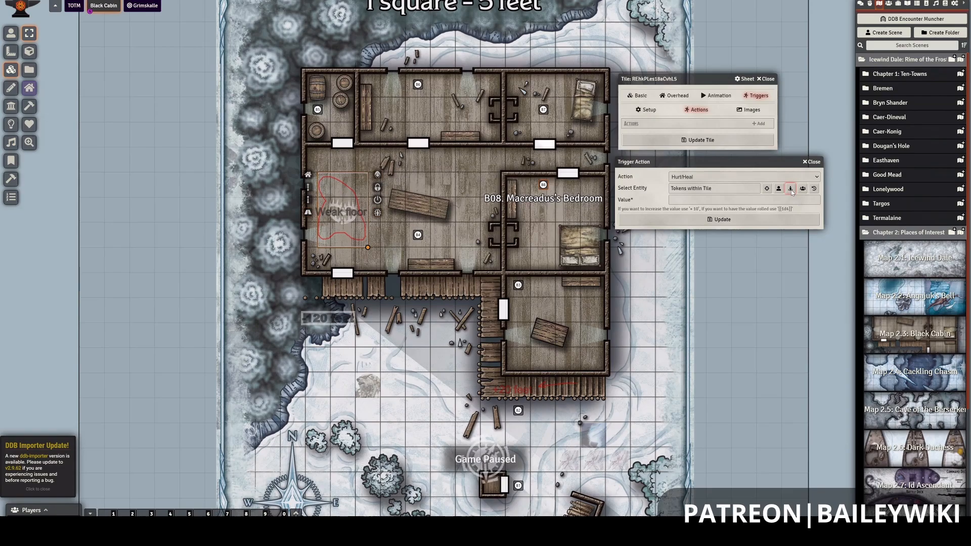
# Check the Weak Floor damage in the B04. Main Room note, and set the Hurt/Heal value to - [[14d6]].
pyautogui.click(684, 200)
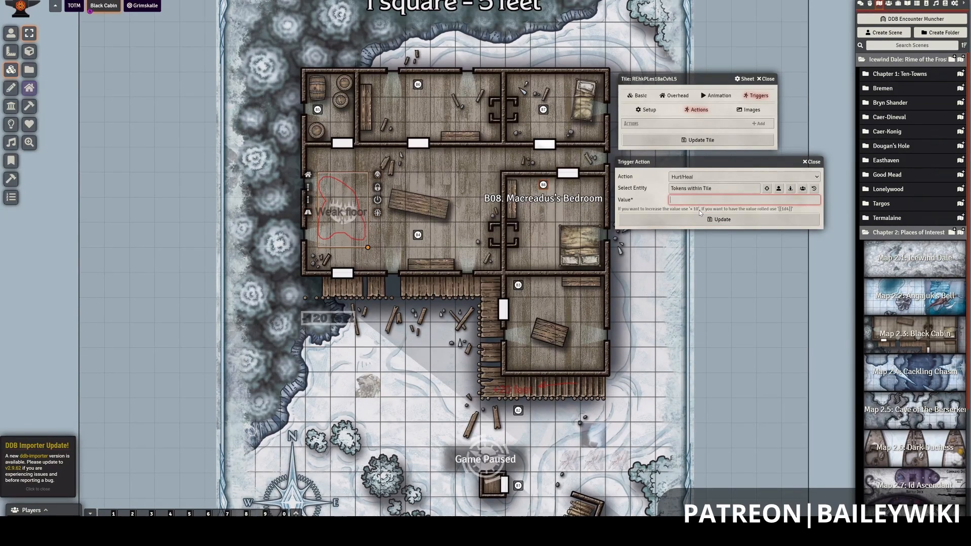
pyautogui.doubleClick(418, 235)
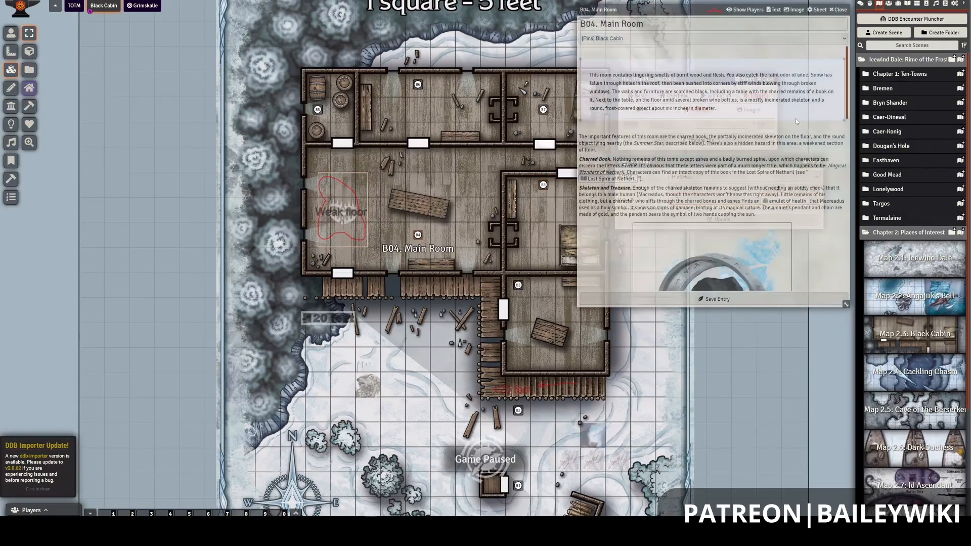
pyautogui.scroll(-10, 835, 77)
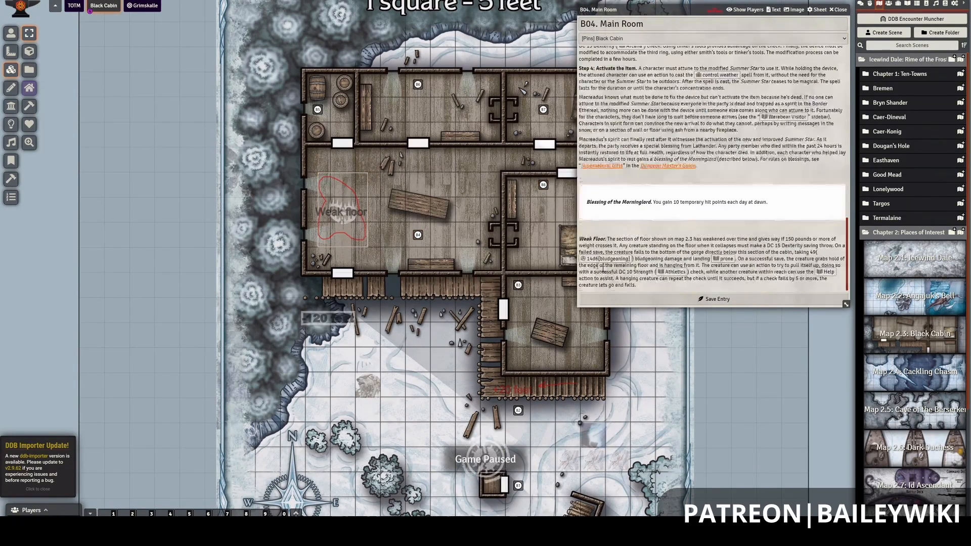
pyautogui.click(837, 10)
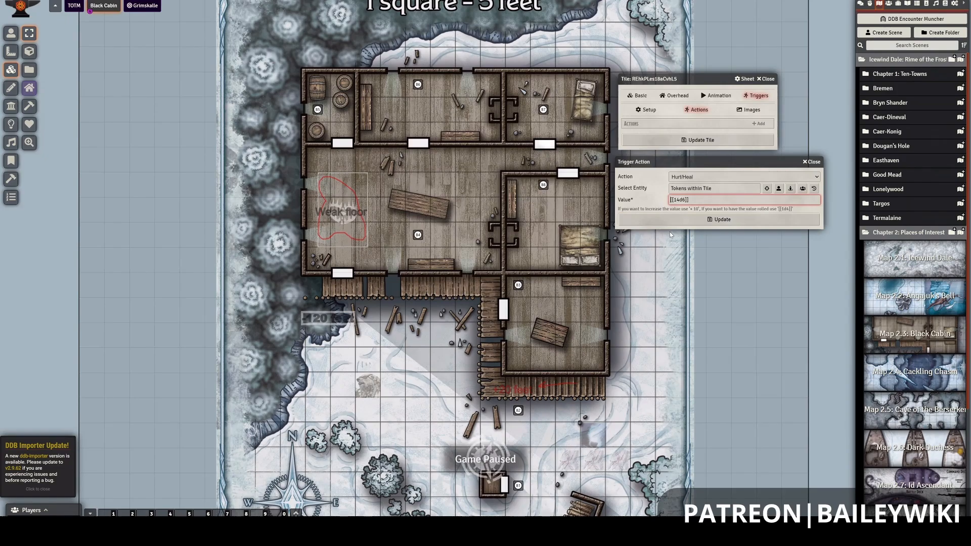
pyautogui.write('-')
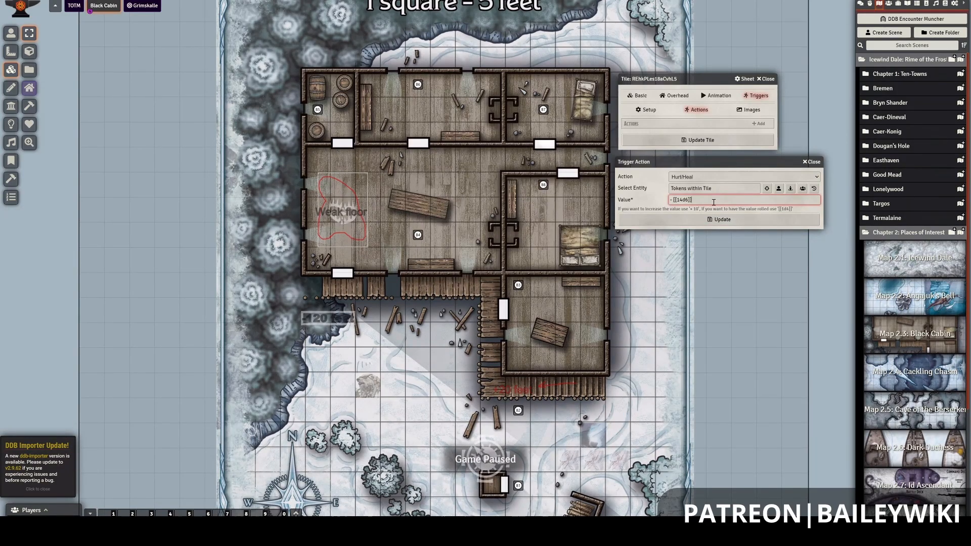
pyautogui.click(684, 200)
pyautogui.press('BackSpace')
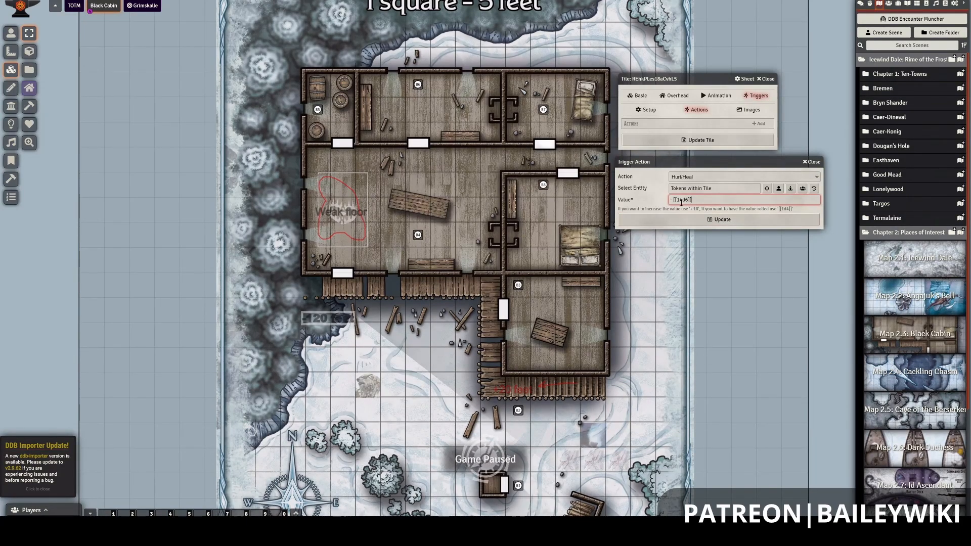
pyautogui.click(718, 221)
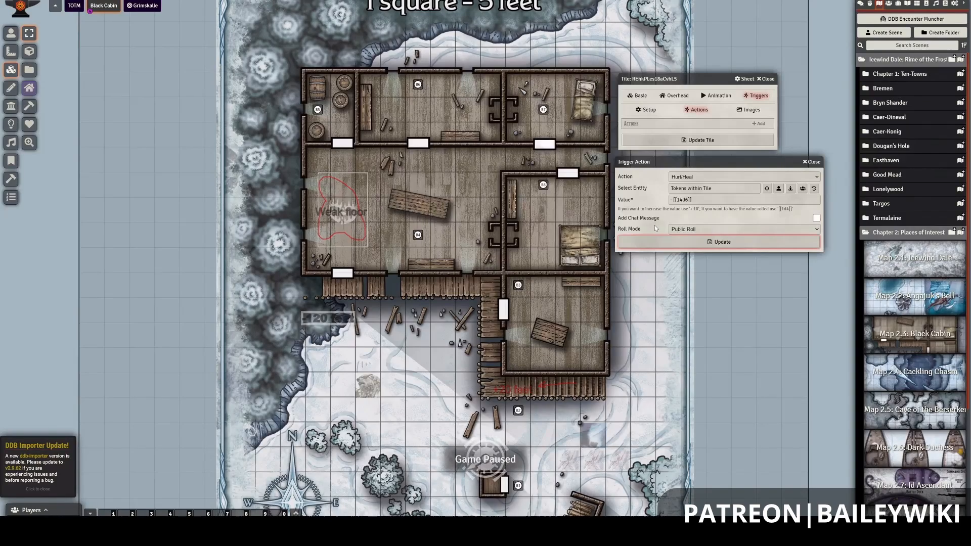
# Enable the action's chat message with the roll mode kept at Public Roll, and save the action and the tile.
pyautogui.click(816, 218)
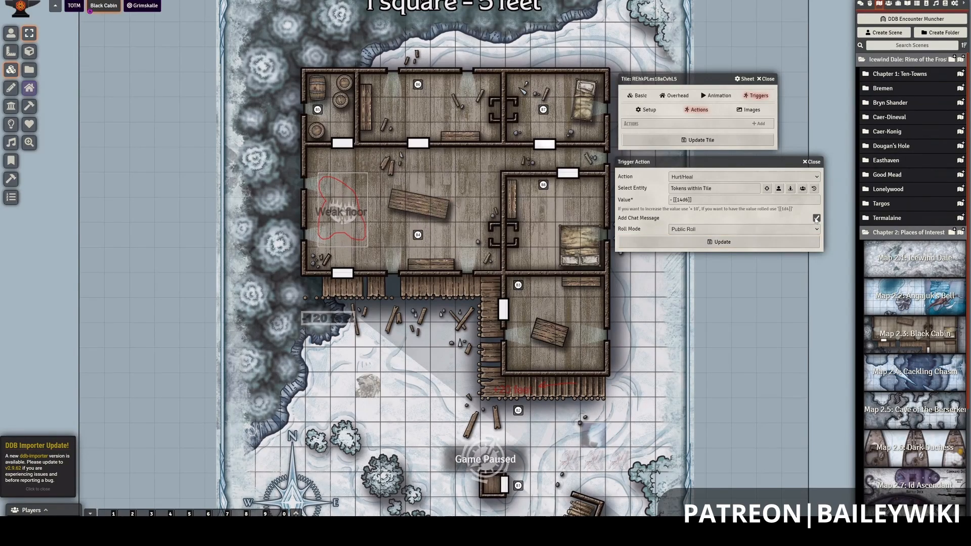
pyautogui.click(816, 218)
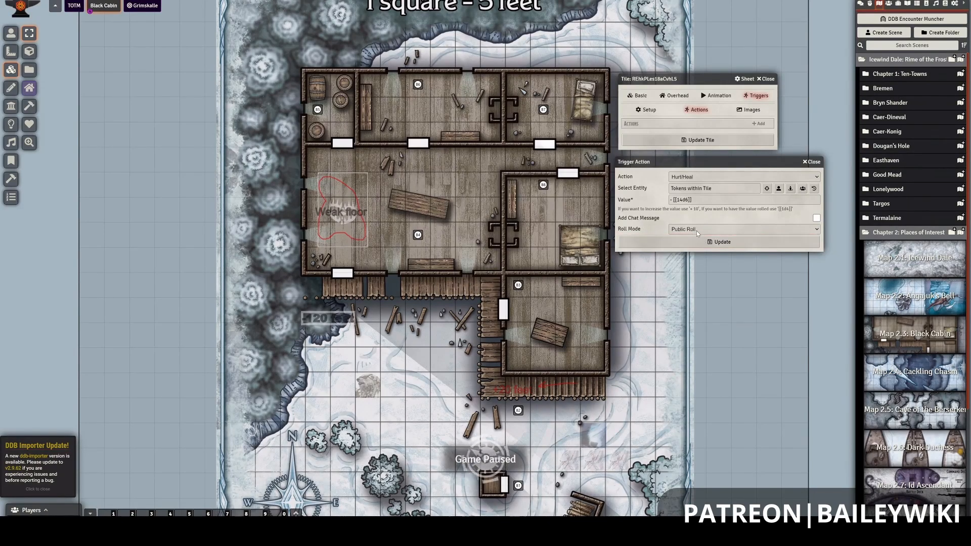
pyautogui.click(817, 218)
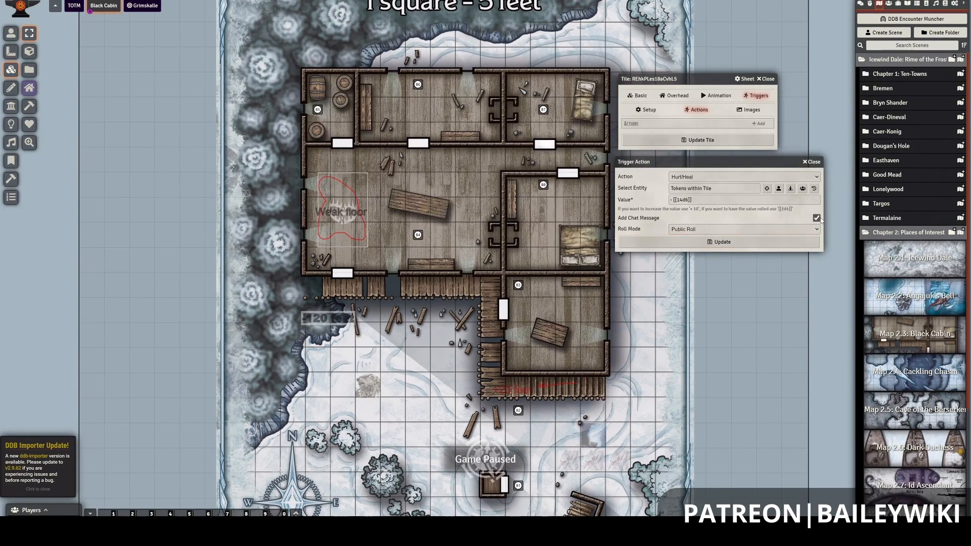
pyautogui.click(706, 230)
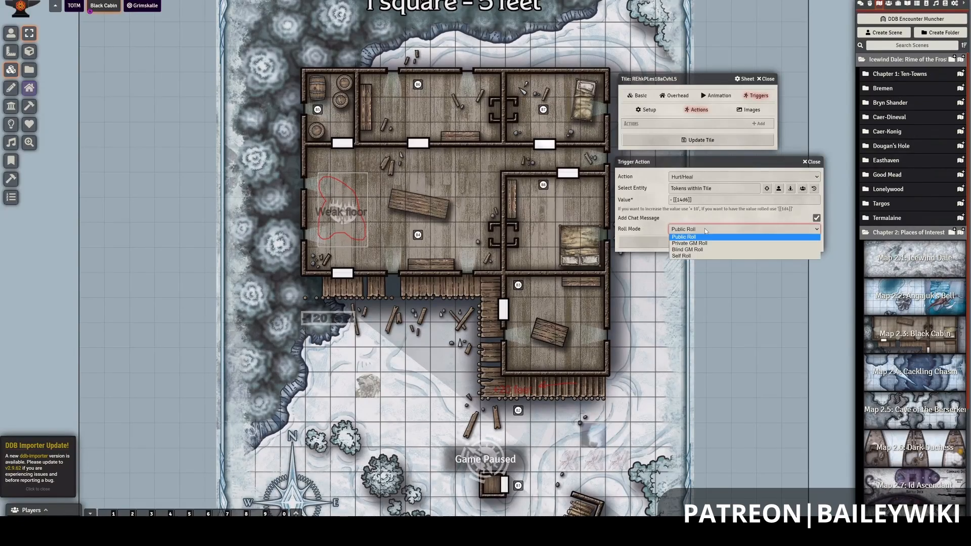
pyautogui.click(705, 227)
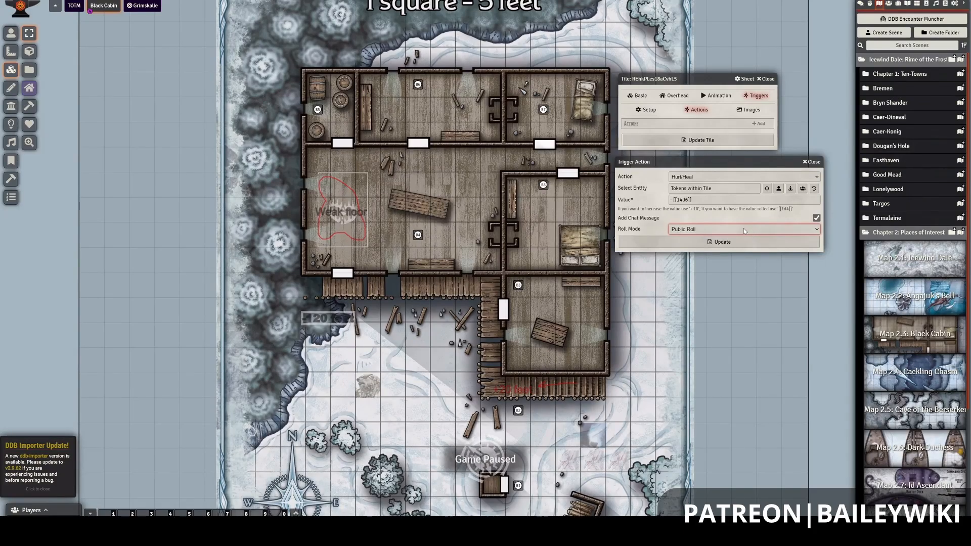
pyautogui.click(729, 244)
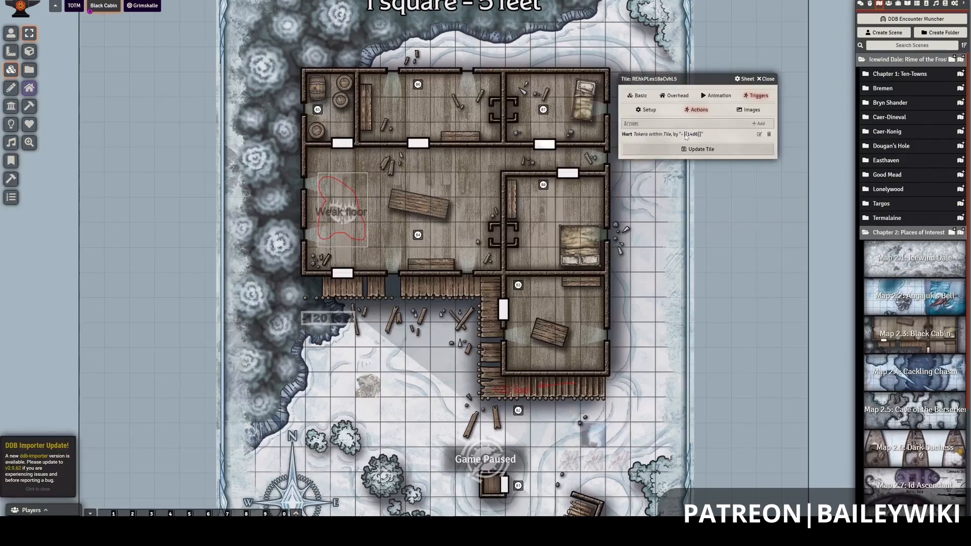
pyautogui.click(693, 149)
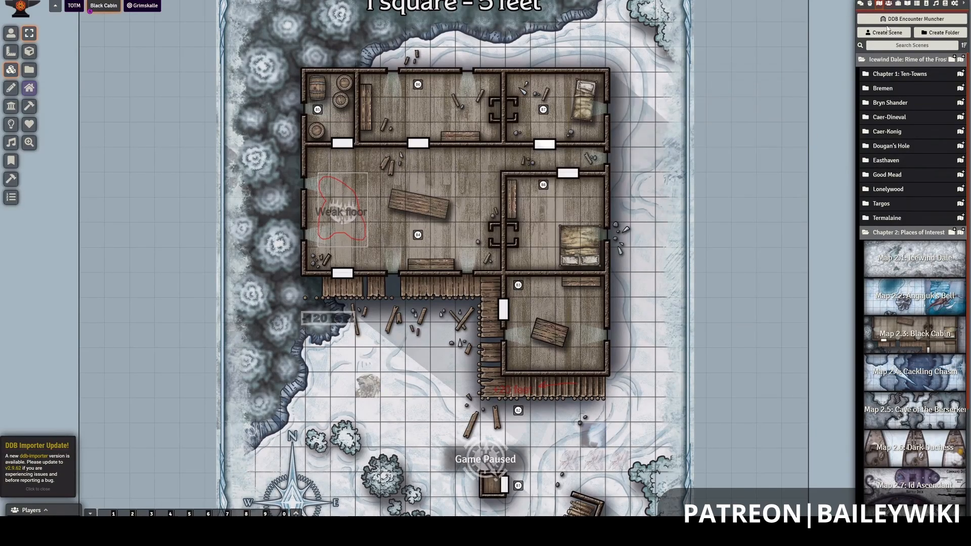
# Place the Nightrun character's token in the main room beside the weak floor, above the table, and select it.
pyautogui.click(888, 5)
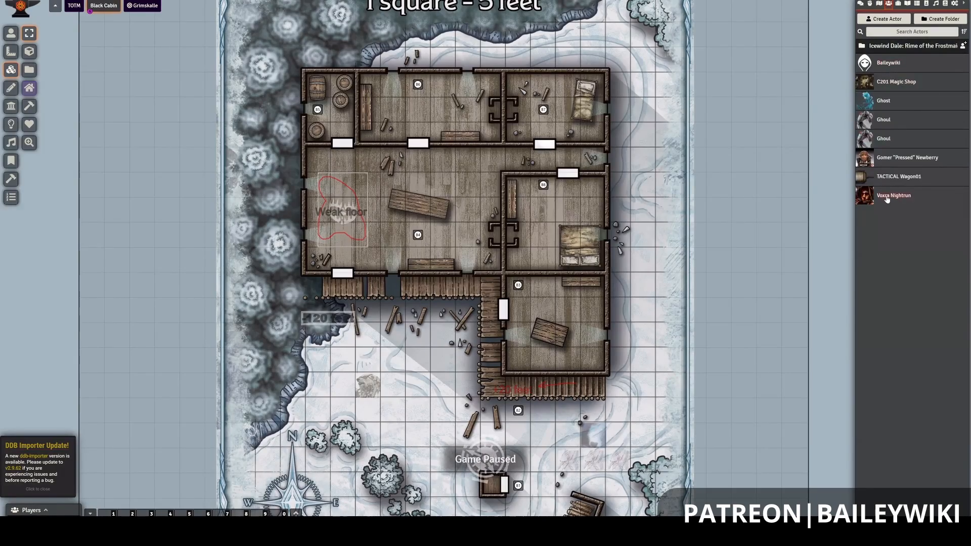
pyautogui.moveTo(886, 198); pyautogui.dragTo(391, 189)
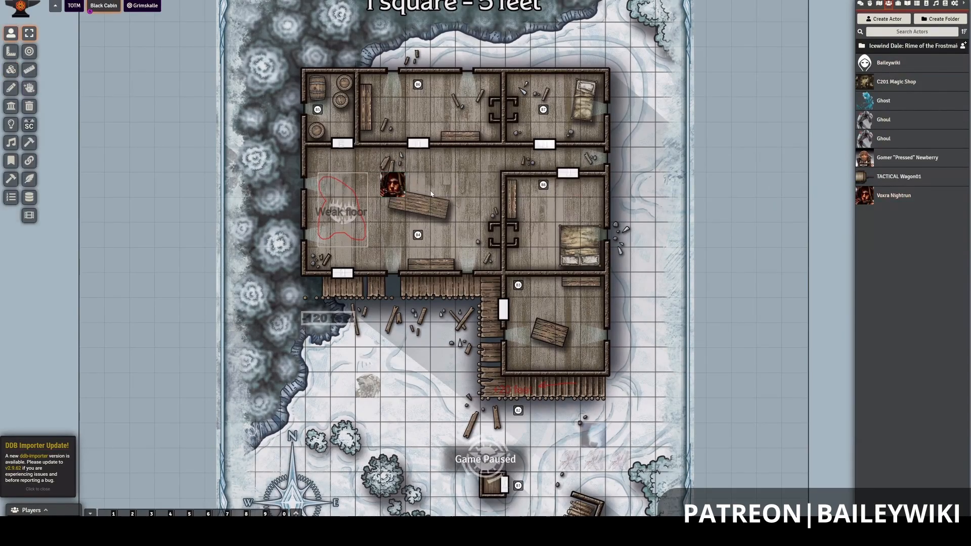
pyautogui.click(391, 188)
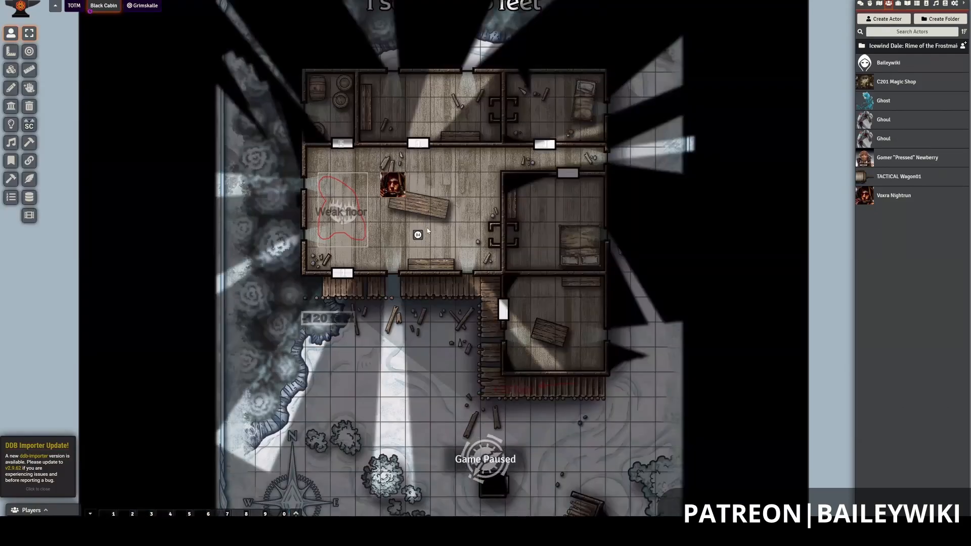
# Test the trap by moving the character's token towards and onto the weak floor tile and back off it.
pyautogui.press('Left')
pyautogui.press('Left')
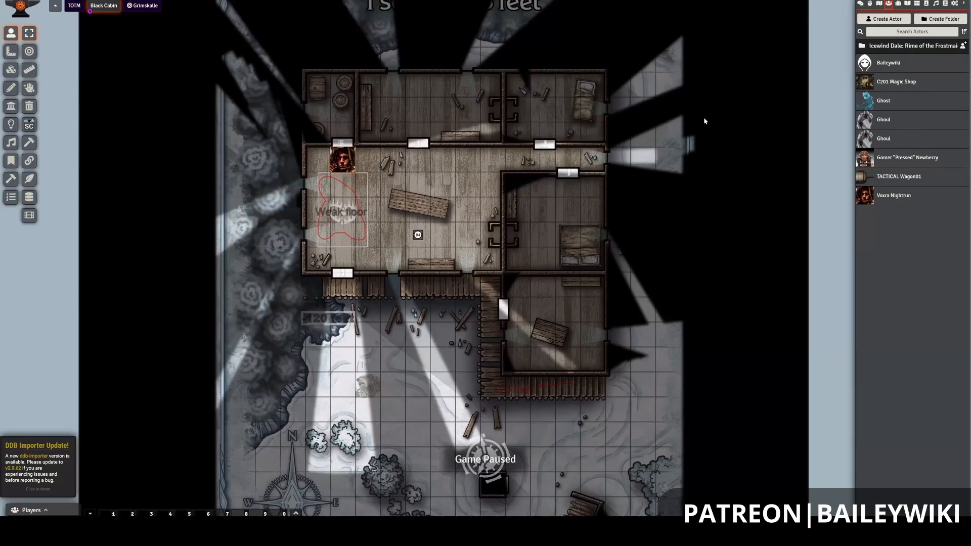
pyautogui.press('Right')
pyautogui.press('Right')
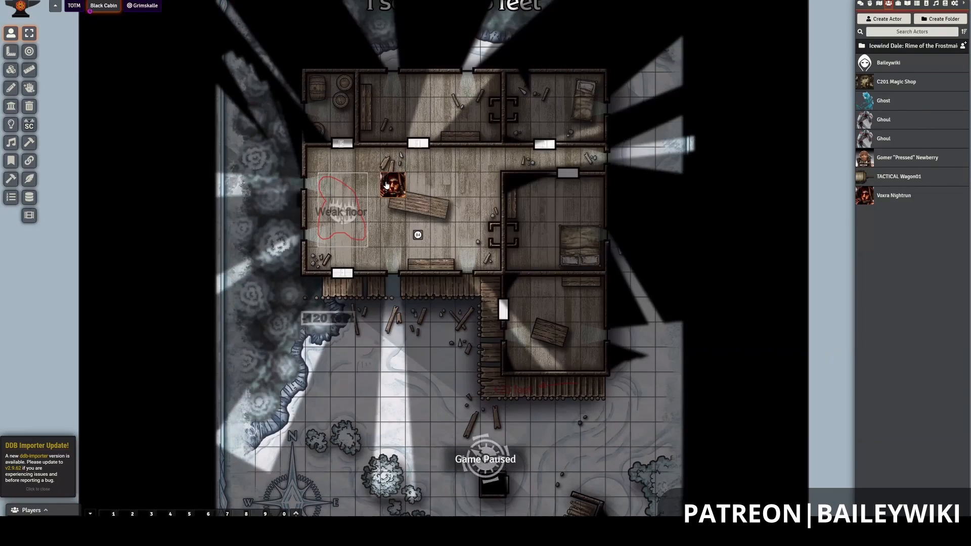
pyautogui.press('Left')
pyautogui.press('Left')
pyautogui.press('Right')
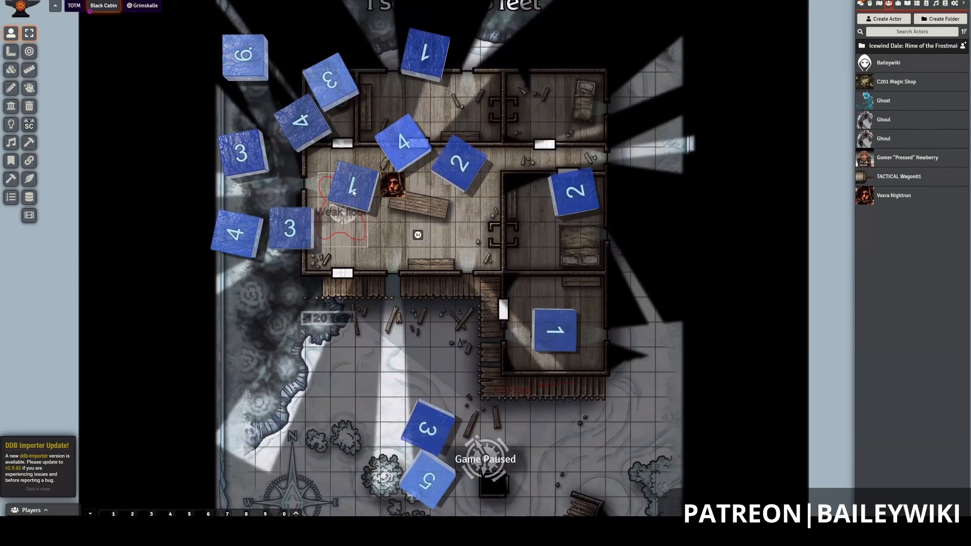
# Check the trap's damage rolls in the chat log.
pyautogui.click(862, 3)
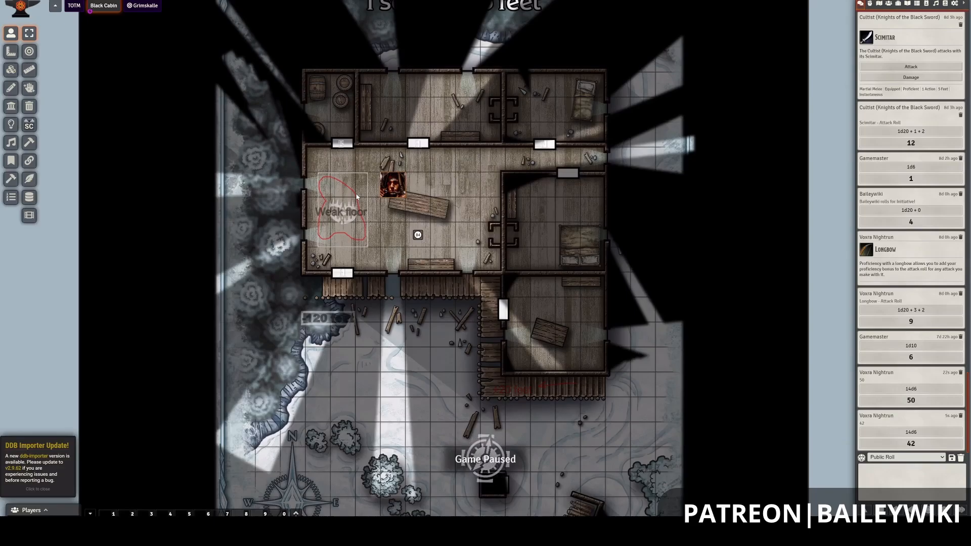
pyautogui.click(11, 70)
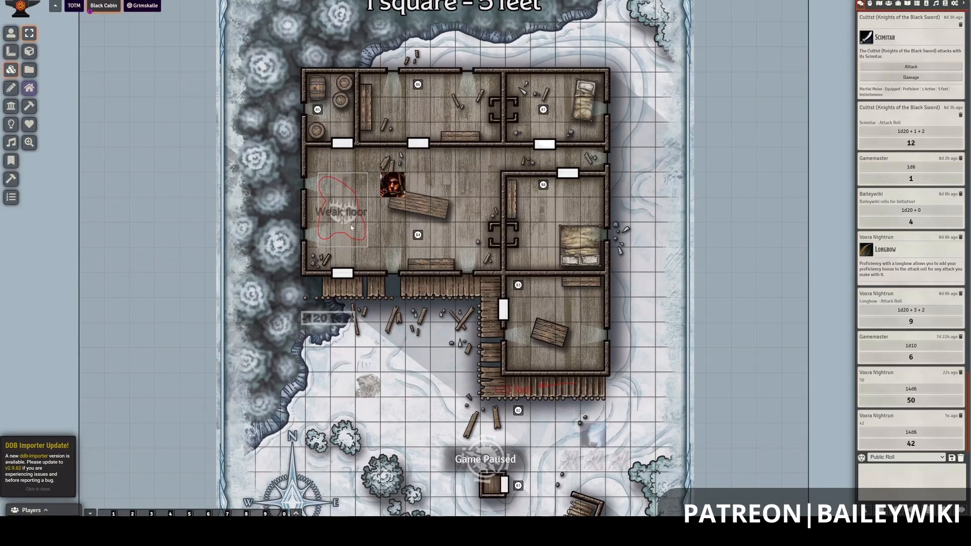
pyautogui.rightClick(351, 227)
pyautogui.rightClick(351, 228)
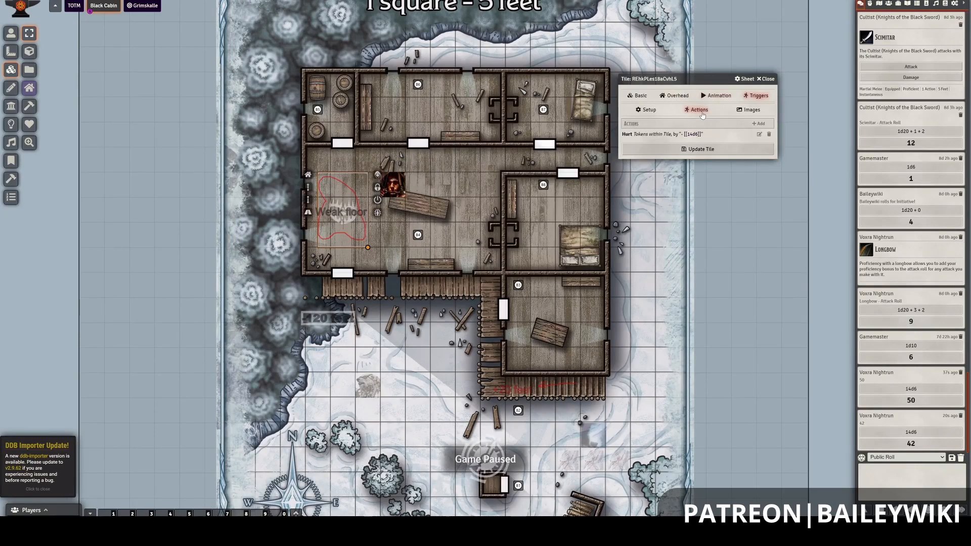
pyautogui.click(759, 123)
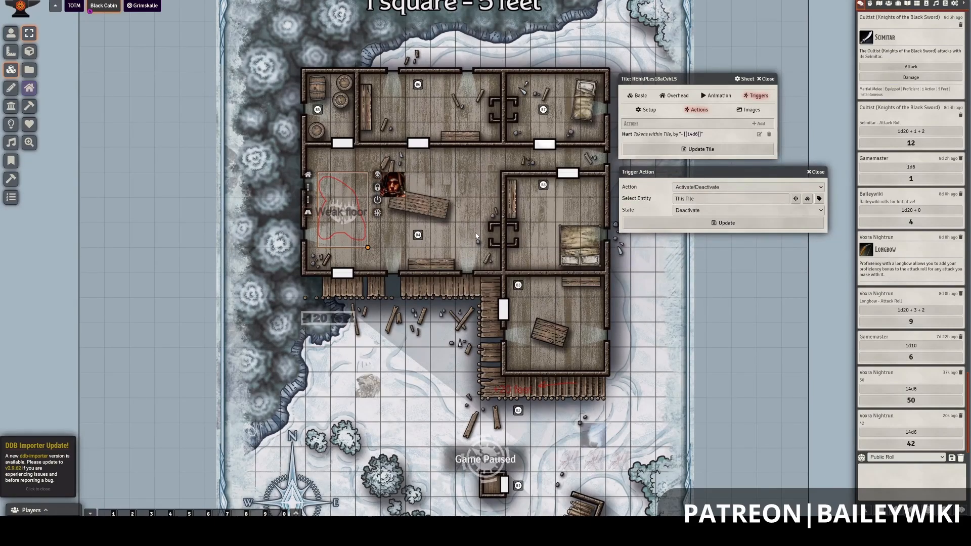
pyautogui.click(698, 187)
pyautogui.scroll(-5, 697, 264)
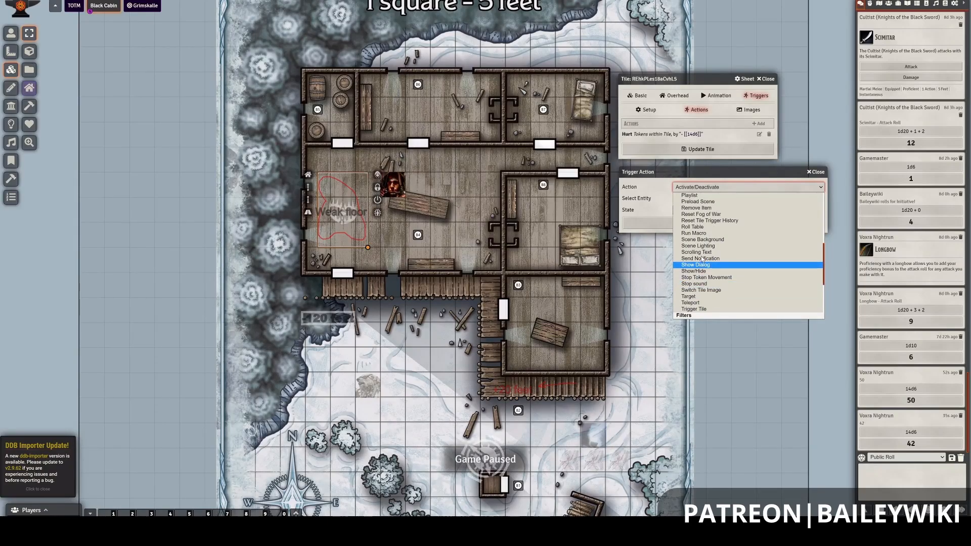
pyautogui.scroll(-3, 703, 262)
pyautogui.scroll(-2, 703, 262)
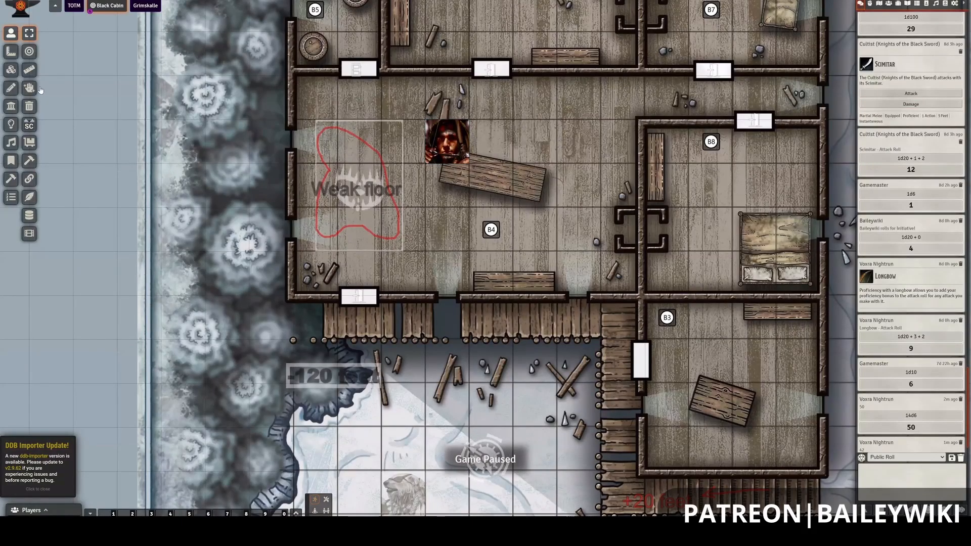
# Add a Request Roll action to the trigger actions of the weak floor tile.
pyautogui.click(11, 70)
pyautogui.rightClick(390, 239)
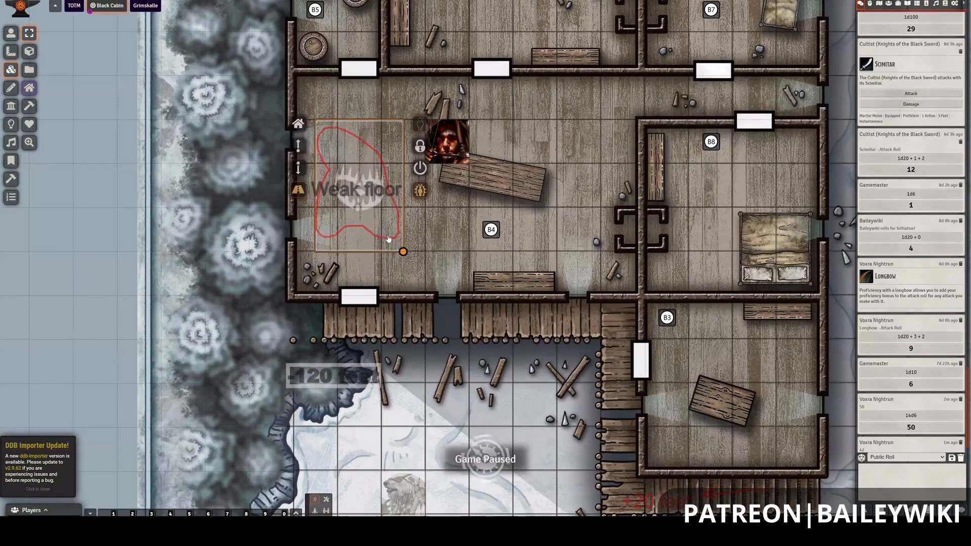
pyautogui.rightClick(370, 250)
pyautogui.doubleClick(408, 245)
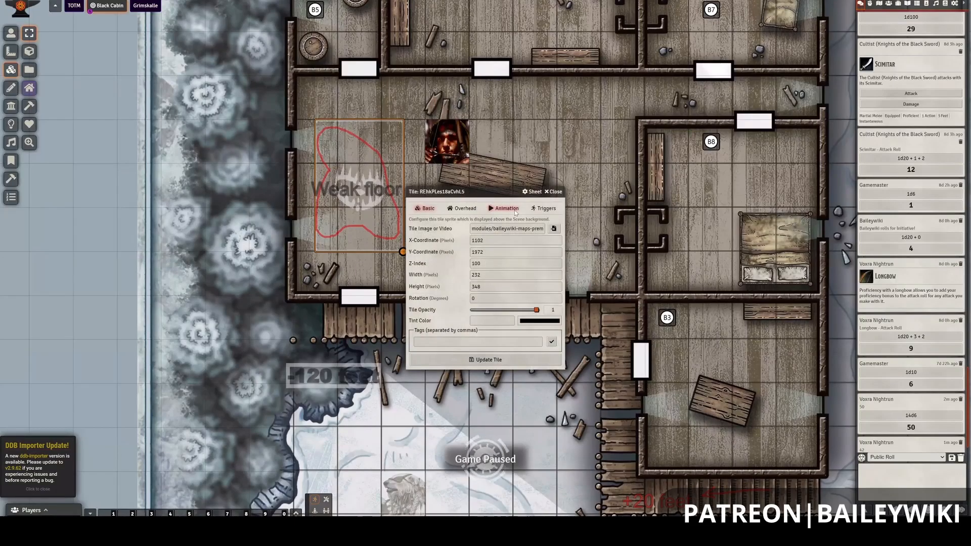
pyautogui.click(507, 210)
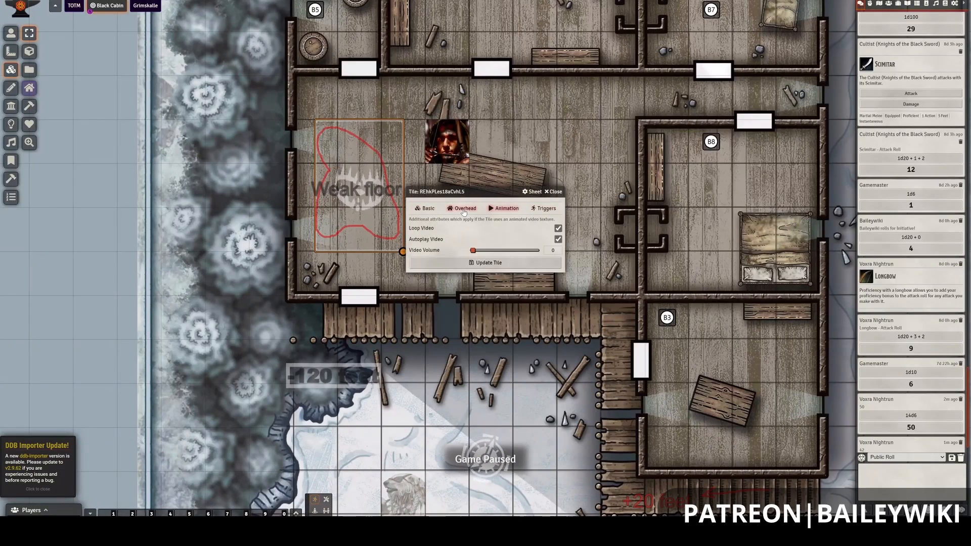
pyautogui.click(544, 208)
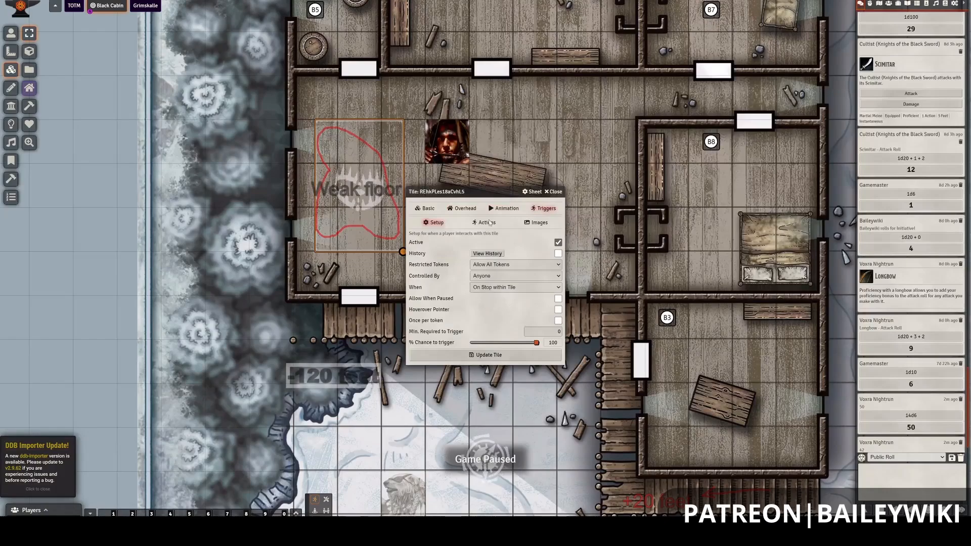
pyautogui.click(485, 222)
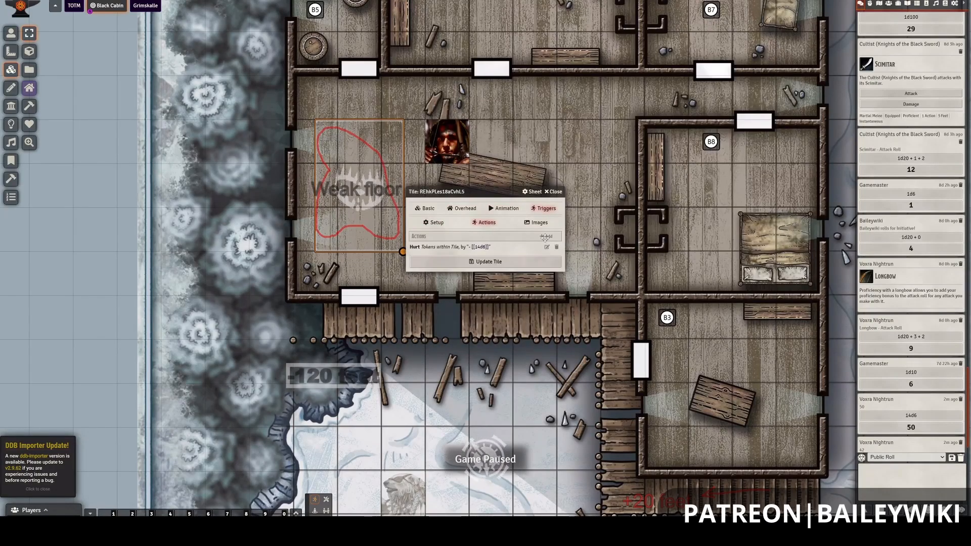
pyautogui.click(546, 236)
pyautogui.click(475, 262)
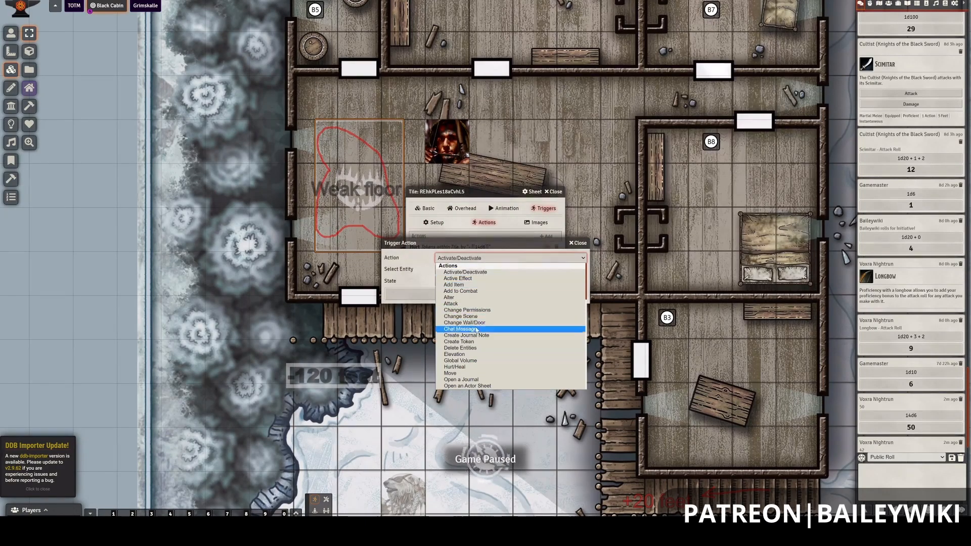
pyautogui.scroll(-5, 478, 329)
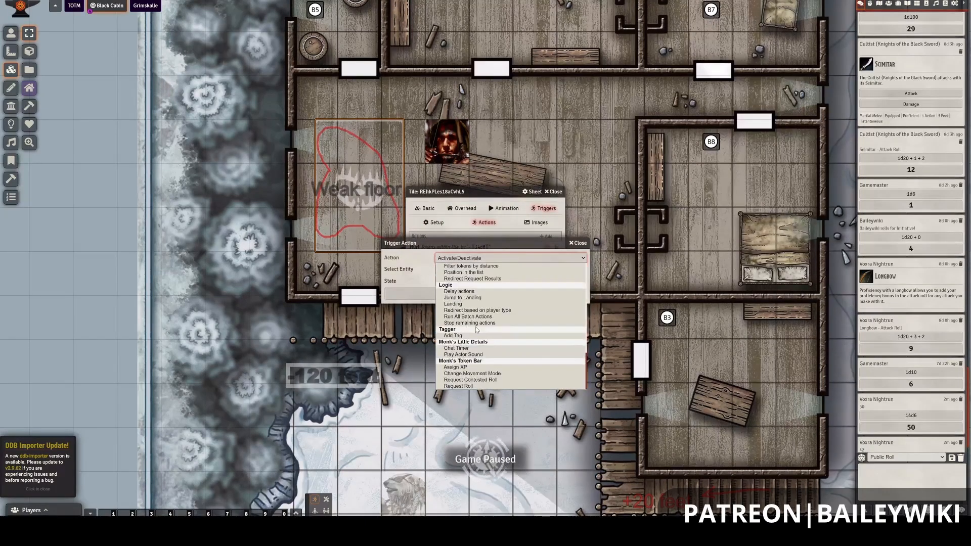
pyautogui.click(500, 387)
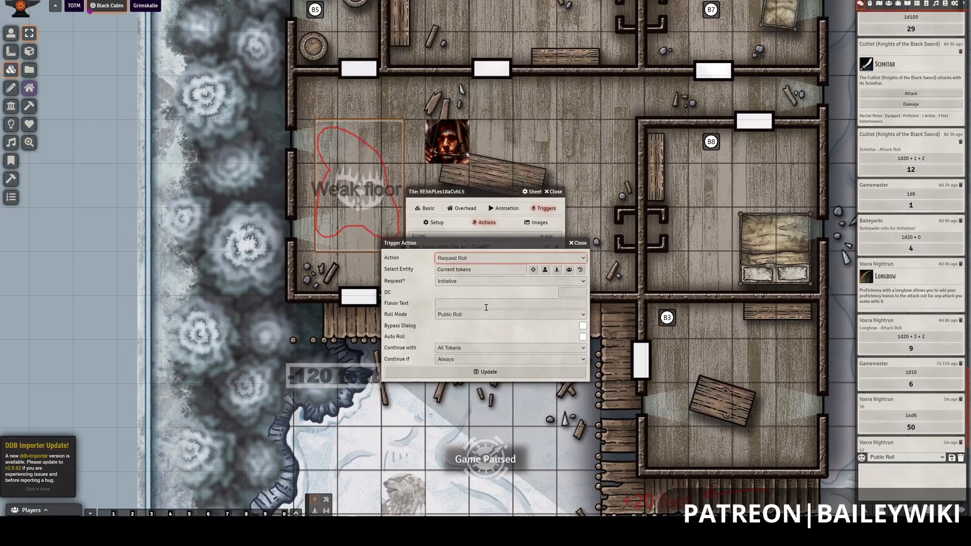
# Set the action's requested roll to Dexterity.
pyautogui.click(471, 283)
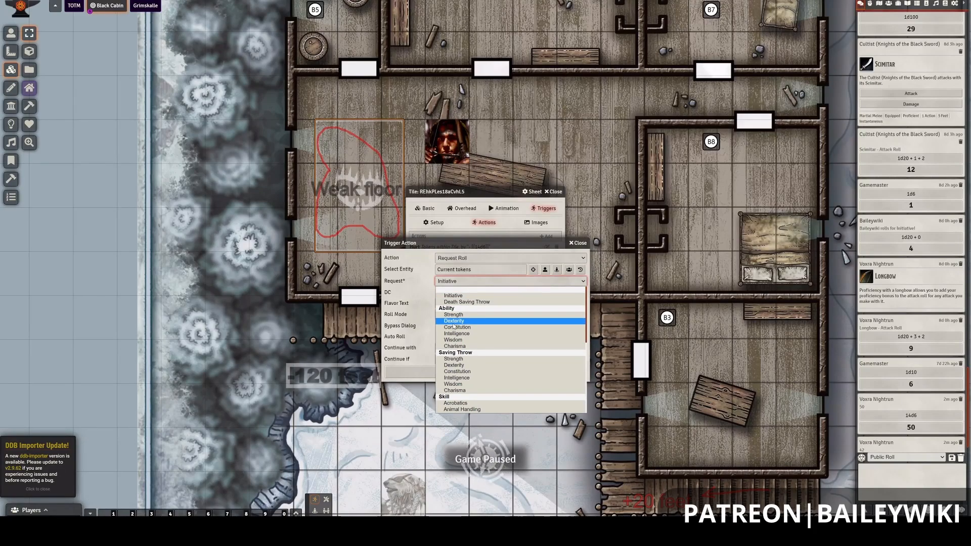
pyautogui.click(448, 364)
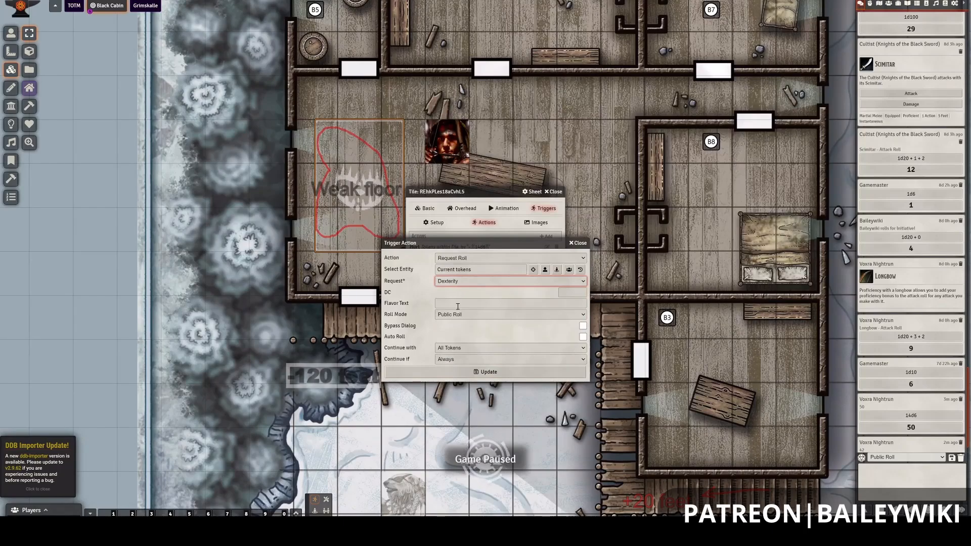
pyautogui.click(454, 283)
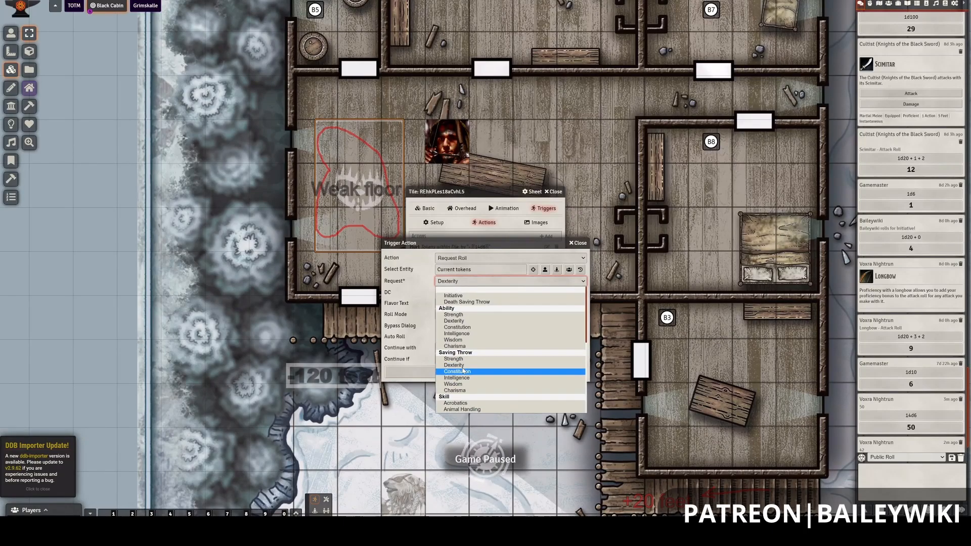
pyautogui.click(464, 321)
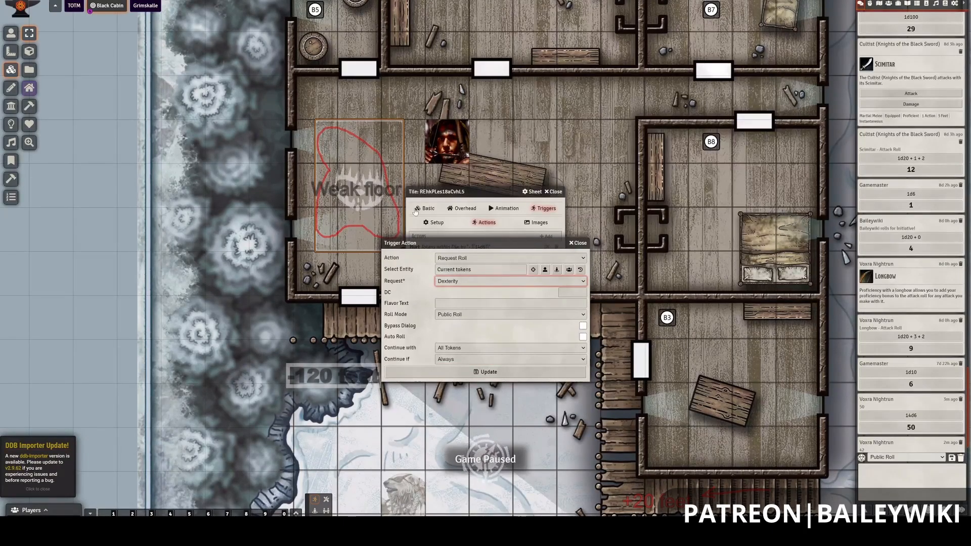
# Check the Weak Floor rules in the B04. Main Room note, and set the requested roll's DC to 12.
pyautogui.moveTo(480, 244); pyautogui.dragTo(667, 340)
pyautogui.moveTo(465, 191); pyautogui.dragTo(624, 184)
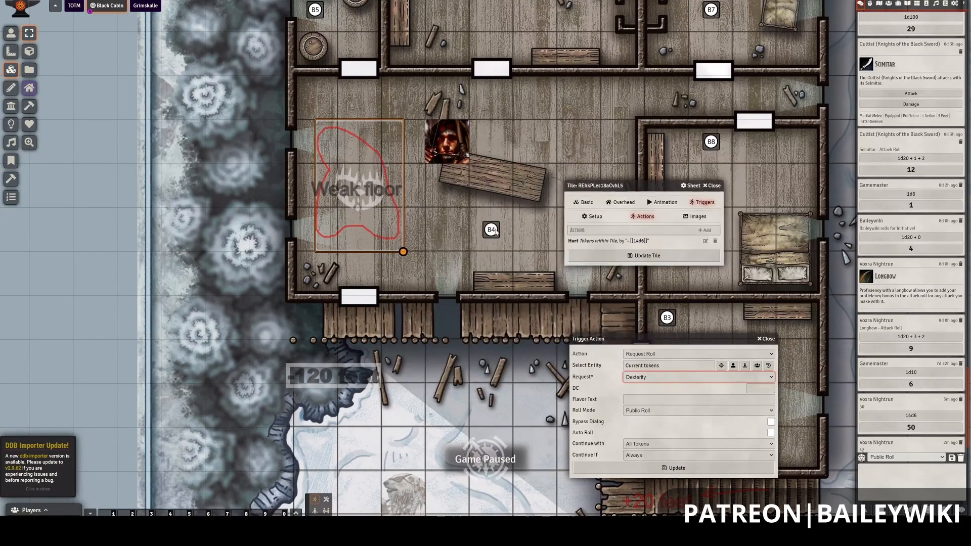
pyautogui.doubleClick(491, 230)
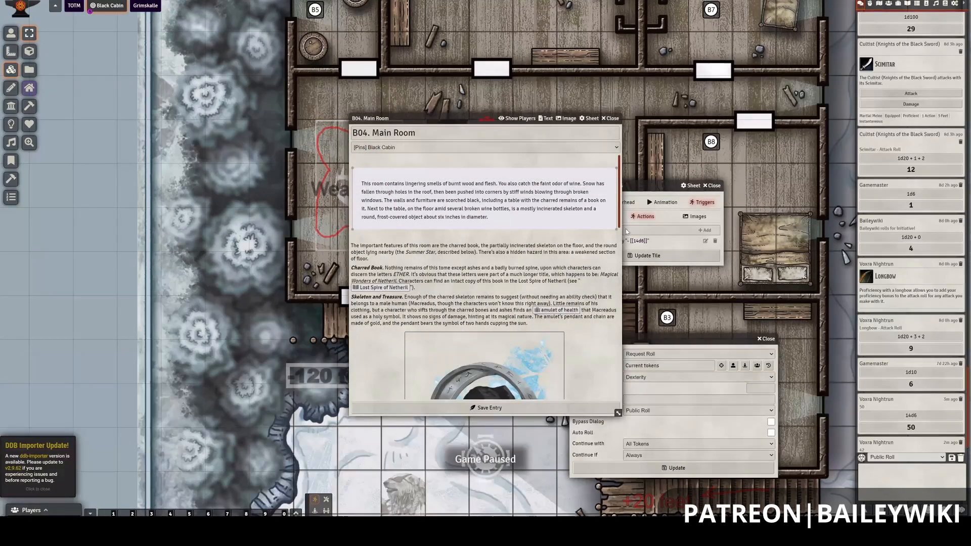
pyautogui.scroll(-15, 479, 375)
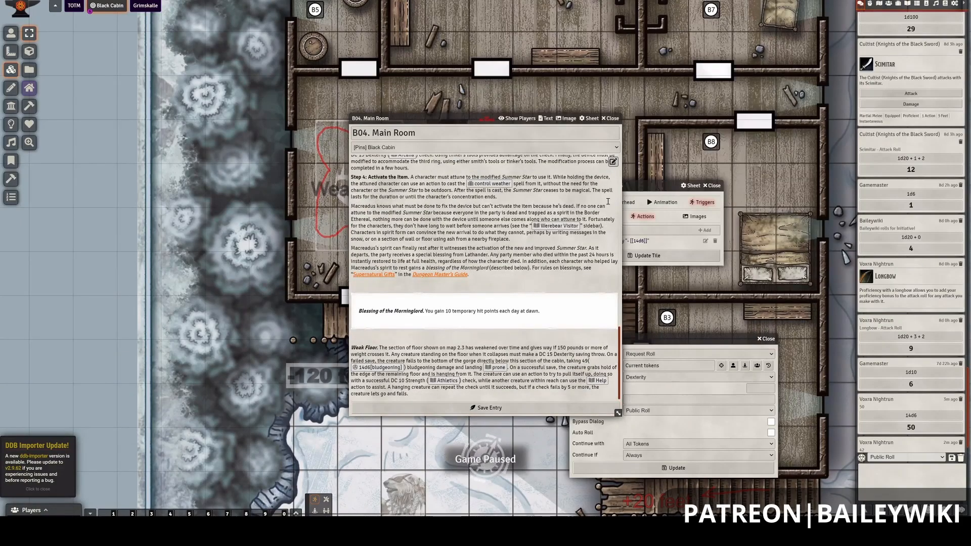
pyautogui.click(610, 119)
pyautogui.click(371, 170)
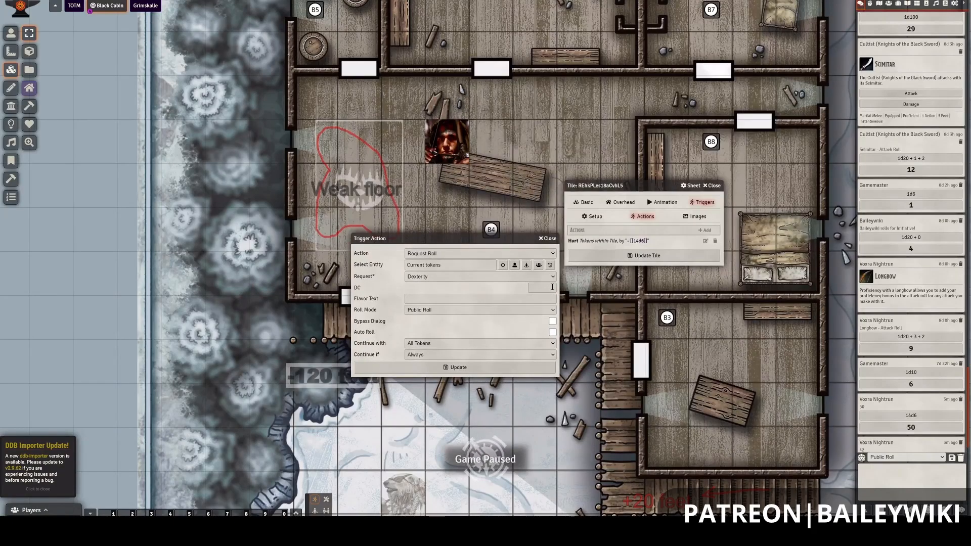
pyautogui.click(552, 286)
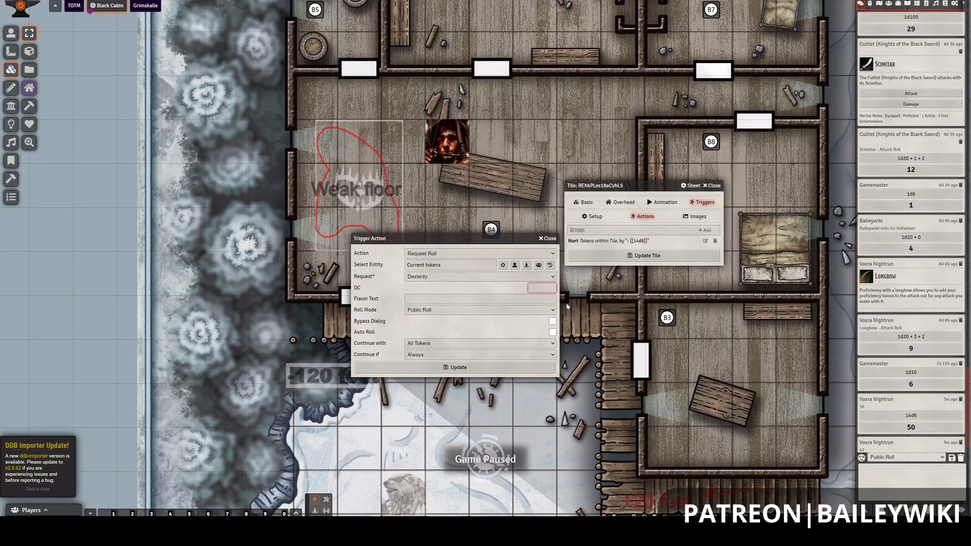
pyautogui.click(484, 311)
pyautogui.click(460, 289)
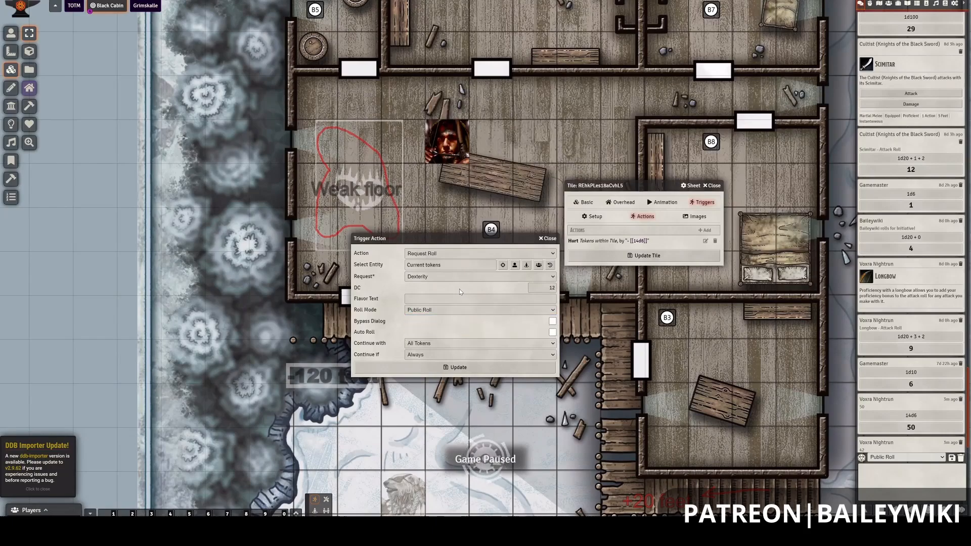
# Set the roll's flavor text to "You were warned!" and enable both Auto Roll and Bypass Dialog.
pyautogui.click(421, 298)
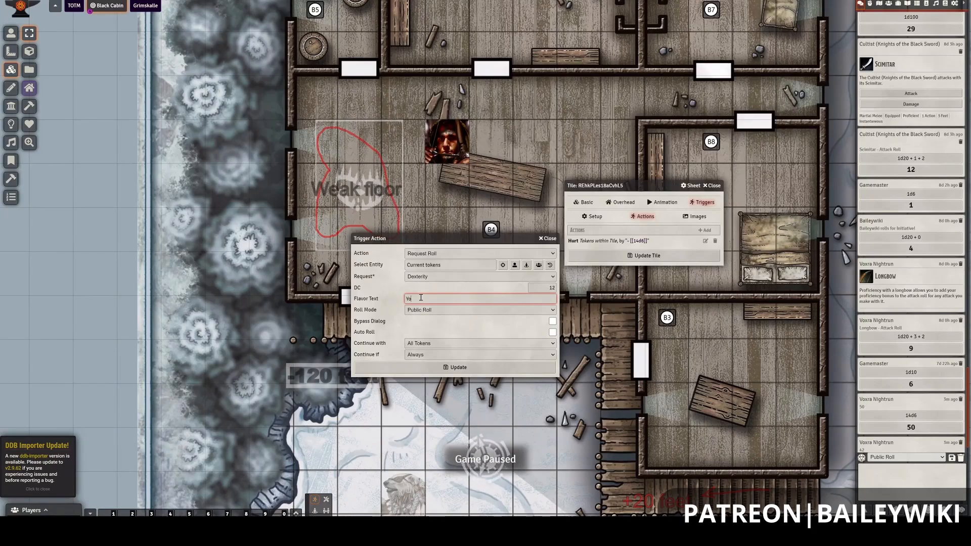
pyautogui.write('were warned!')
pyautogui.click(482, 345)
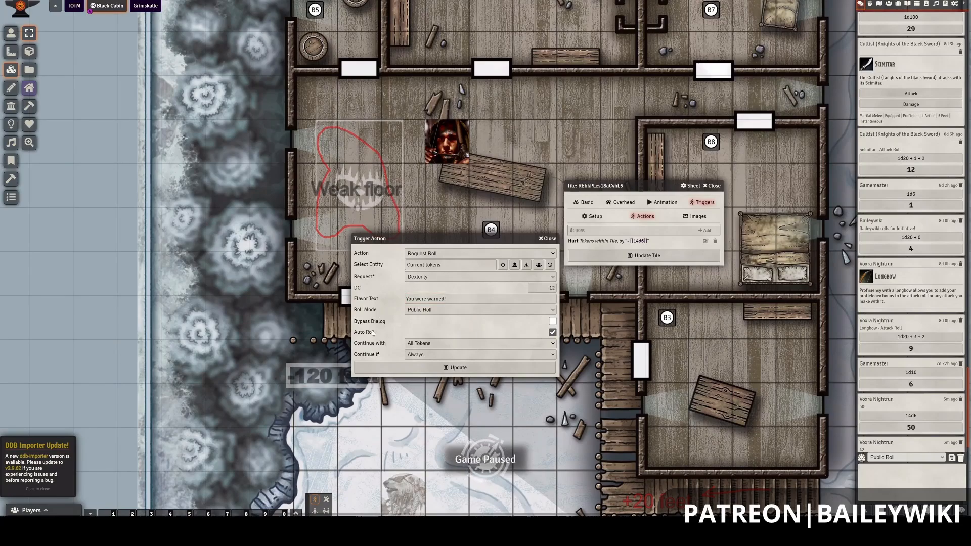
pyautogui.click(553, 322)
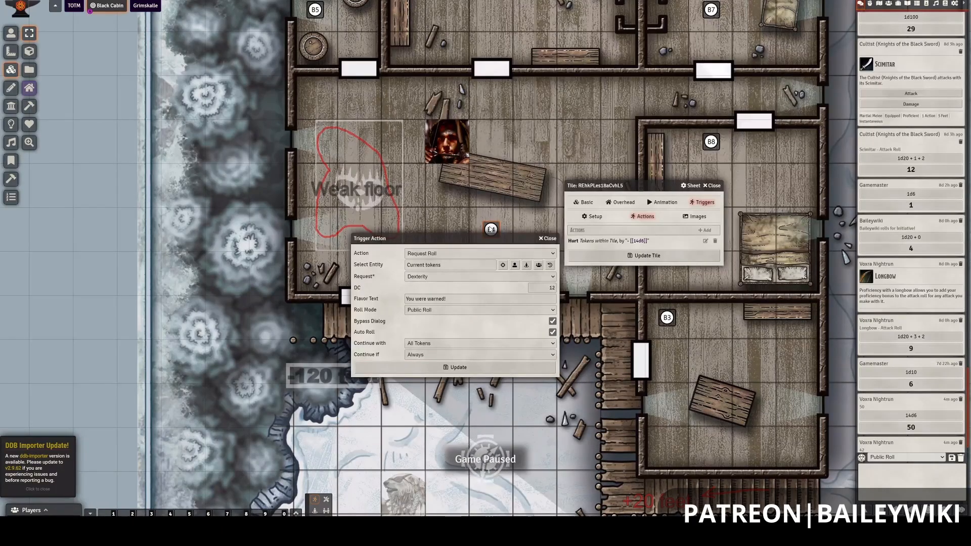
# Reread the Weak Floor paragraph in the B04. Main Room note for what happens on a failed or successful save.
pyautogui.doubleClick(489, 229)
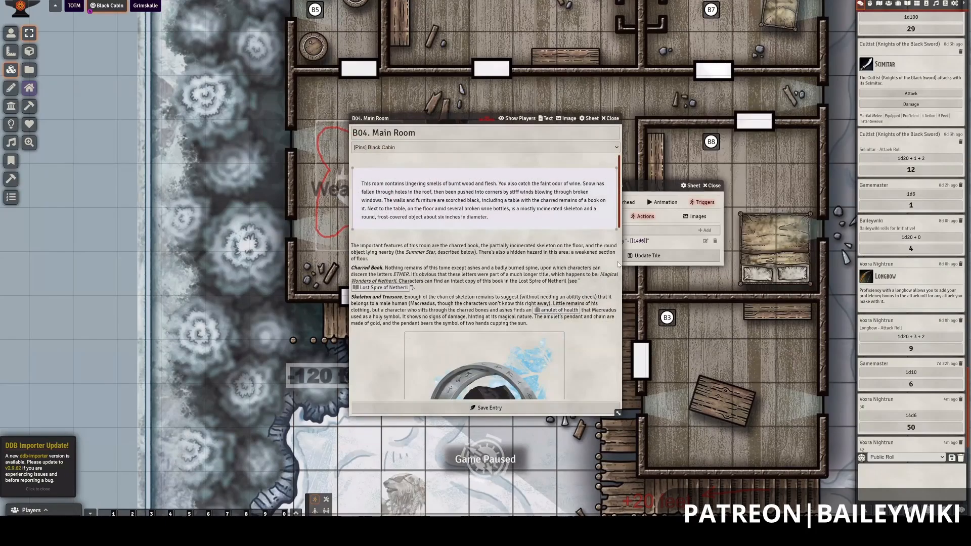
pyautogui.scroll(-10, 429, 374)
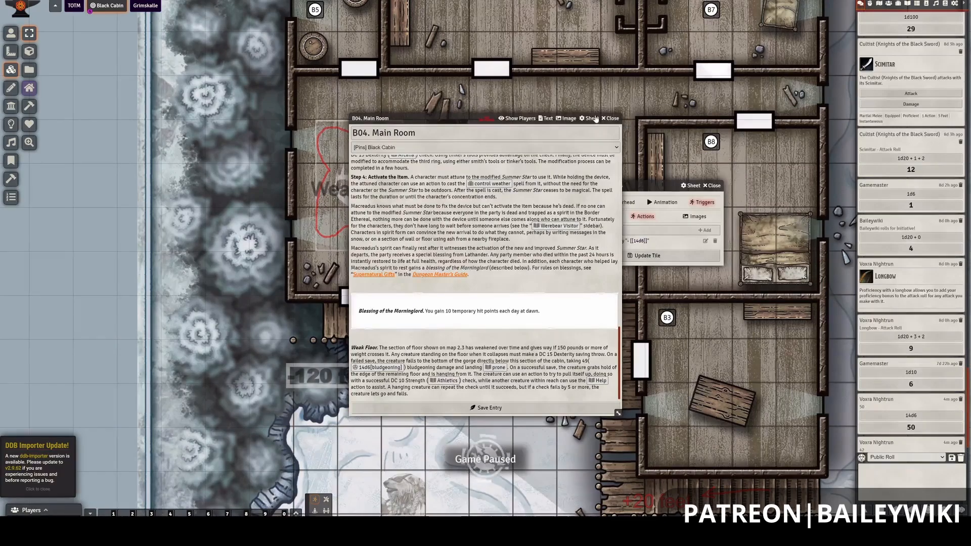
pyautogui.press('Escape')
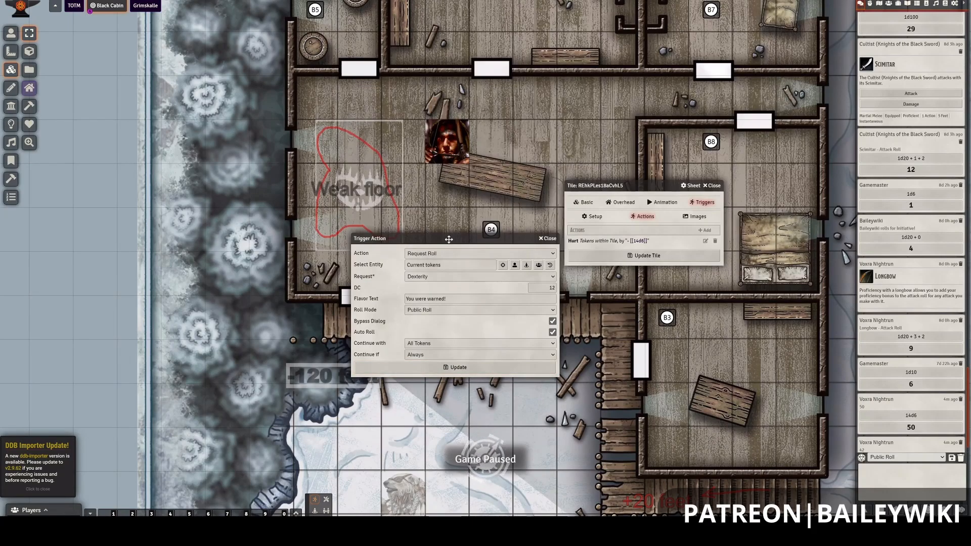
# Make the trigger continue with Tokens that Fail, and only if Any Failed.
pyautogui.moveTo(445, 238); pyautogui.dragTo(467, 285)
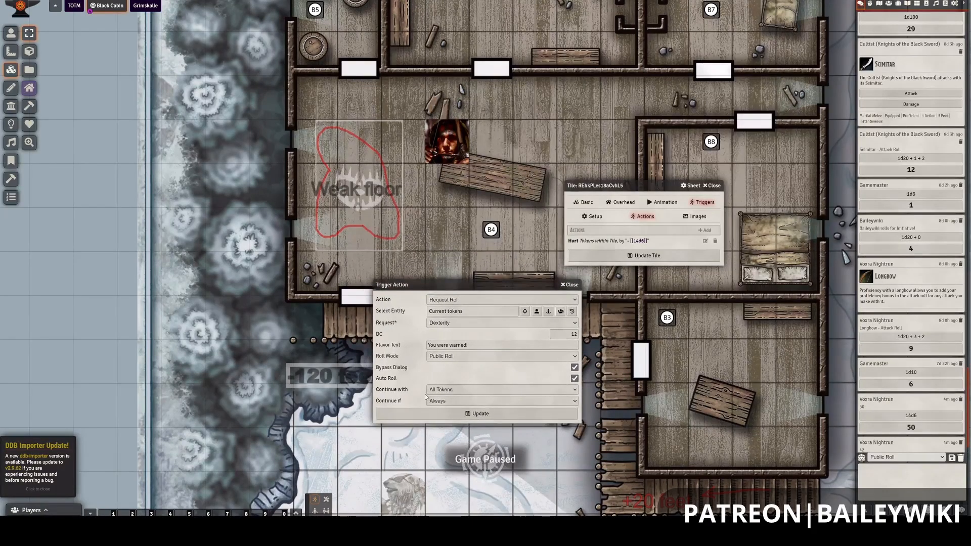
pyautogui.click(444, 391)
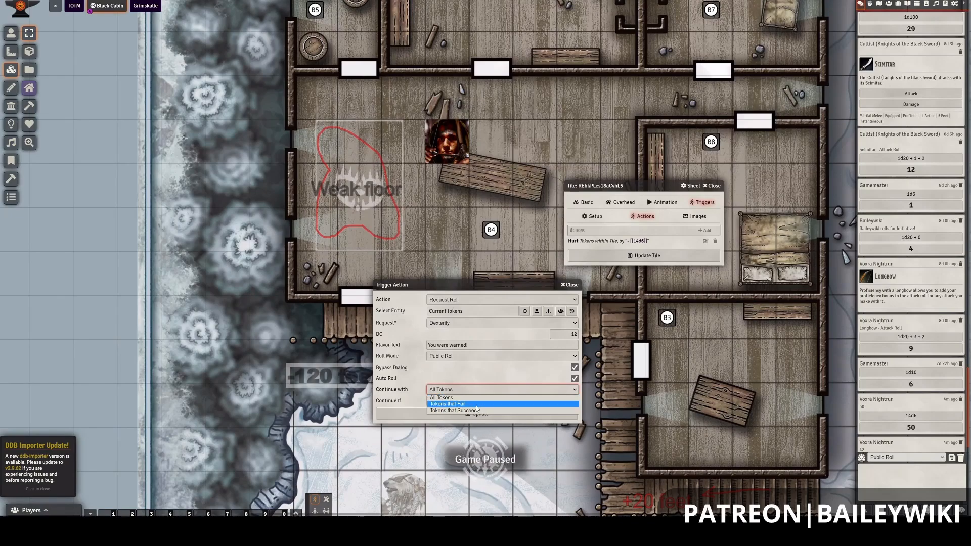
pyautogui.click(476, 406)
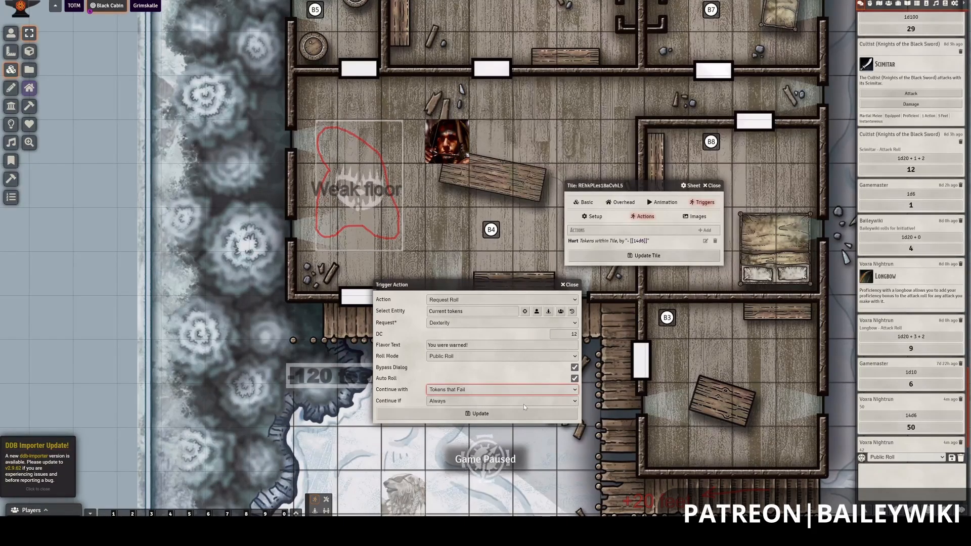
pyautogui.click(444, 401)
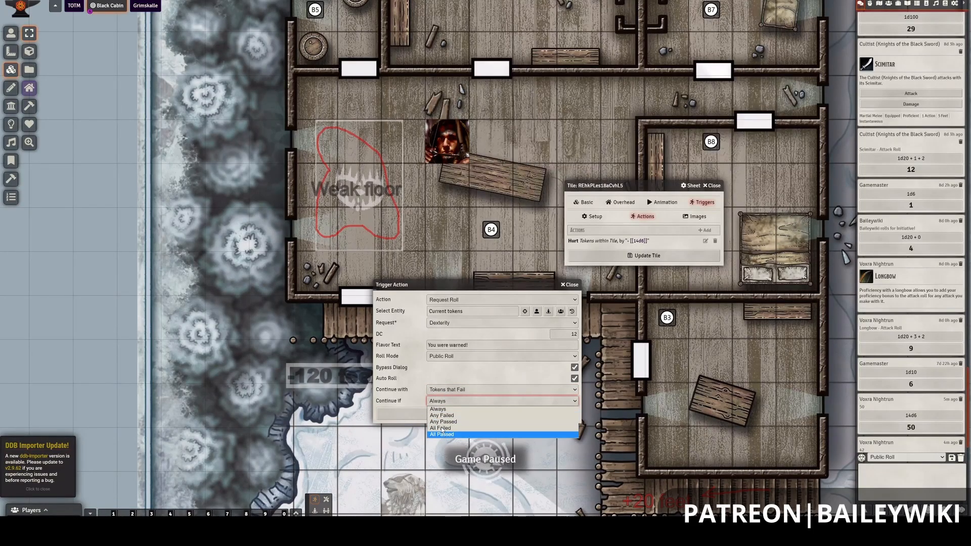
pyautogui.click(454, 415)
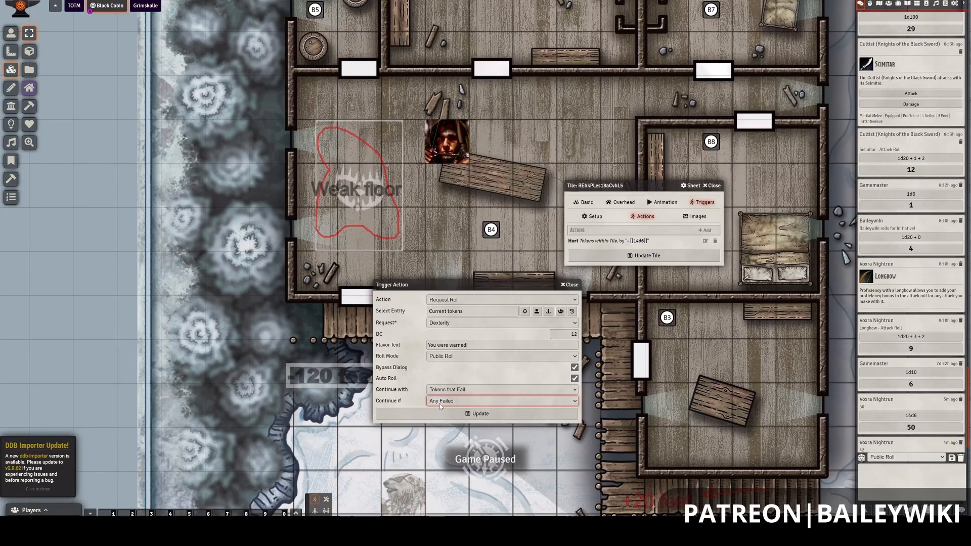
# Save the Dexterity request roll action, place it before the Hurt action, and update the tile.
pyautogui.click(470, 414)
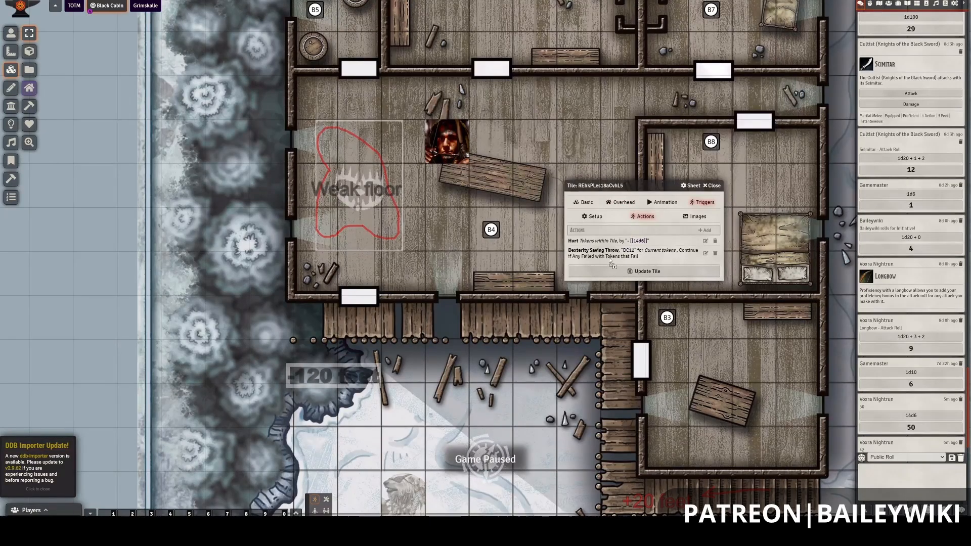
pyautogui.moveTo(607, 259); pyautogui.dragTo(604, 240)
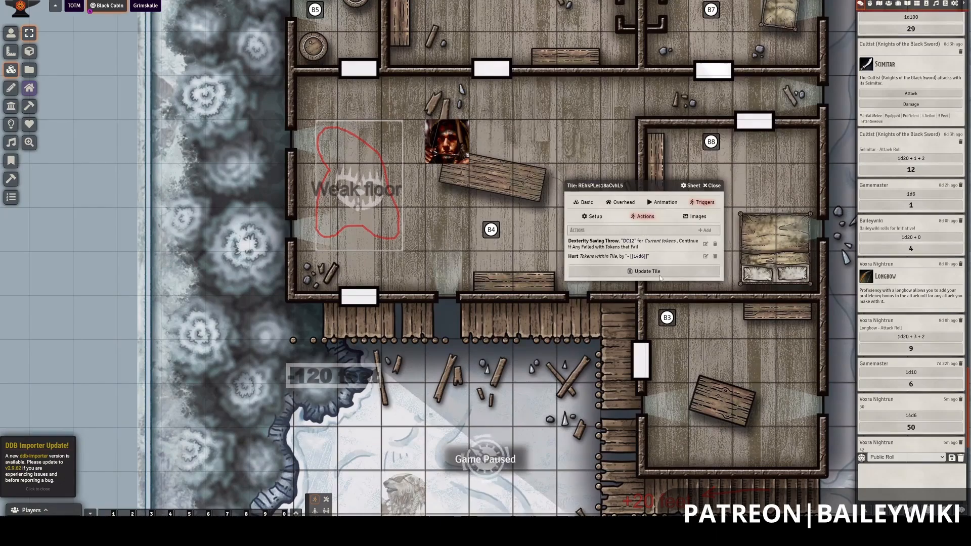
pyautogui.click(644, 271)
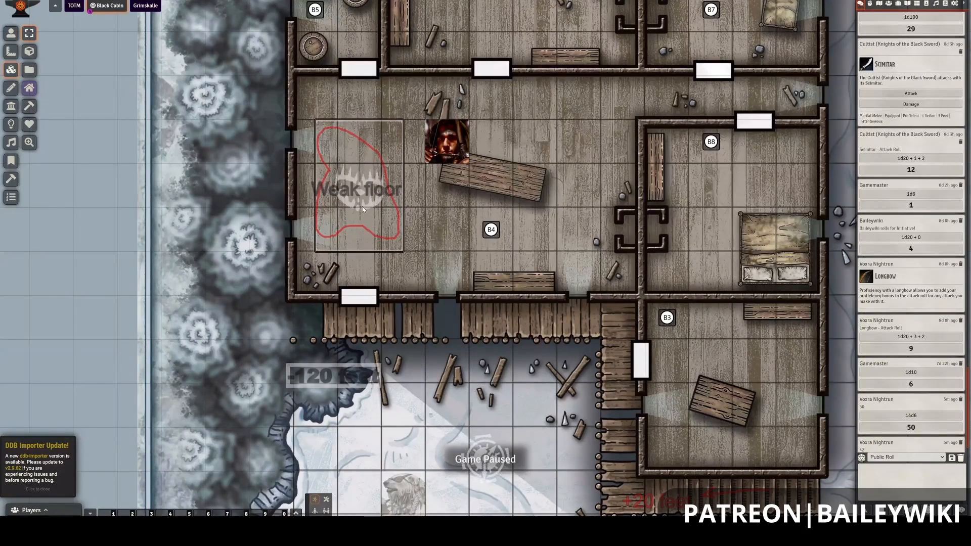
# Make the weak floor tile's Hurt action target Current tokens, and save the tile.
pyautogui.rightClick(368, 244)
pyautogui.rightClick(369, 244)
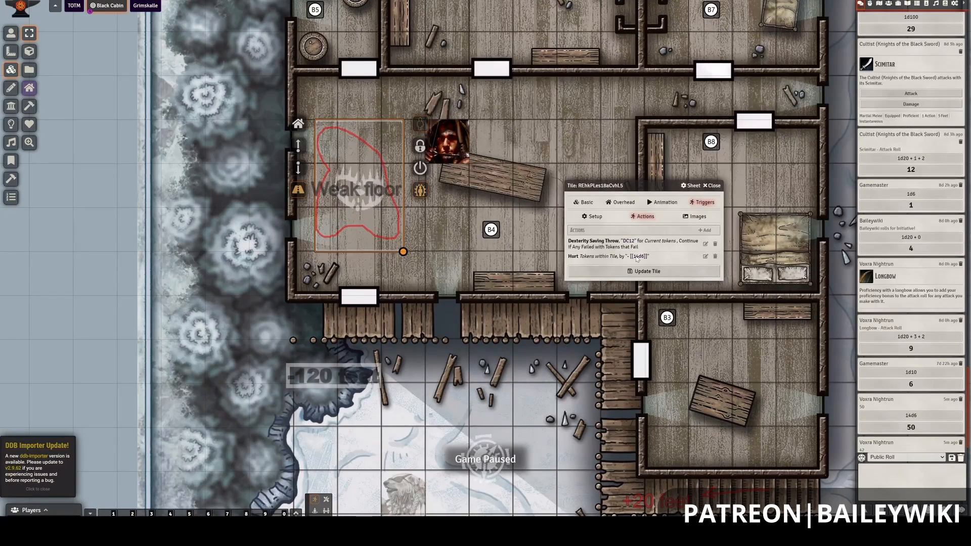
pyautogui.click(706, 257)
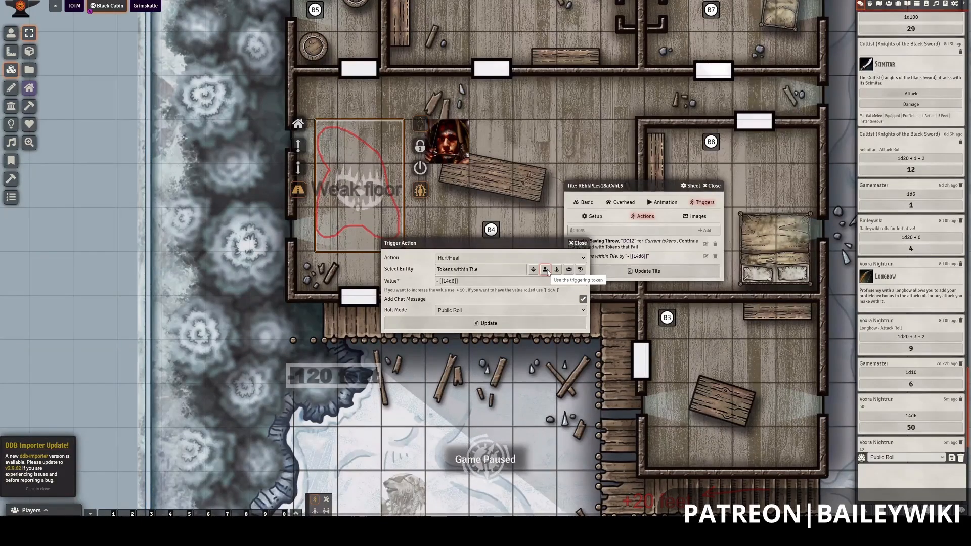
pyautogui.click(582, 270)
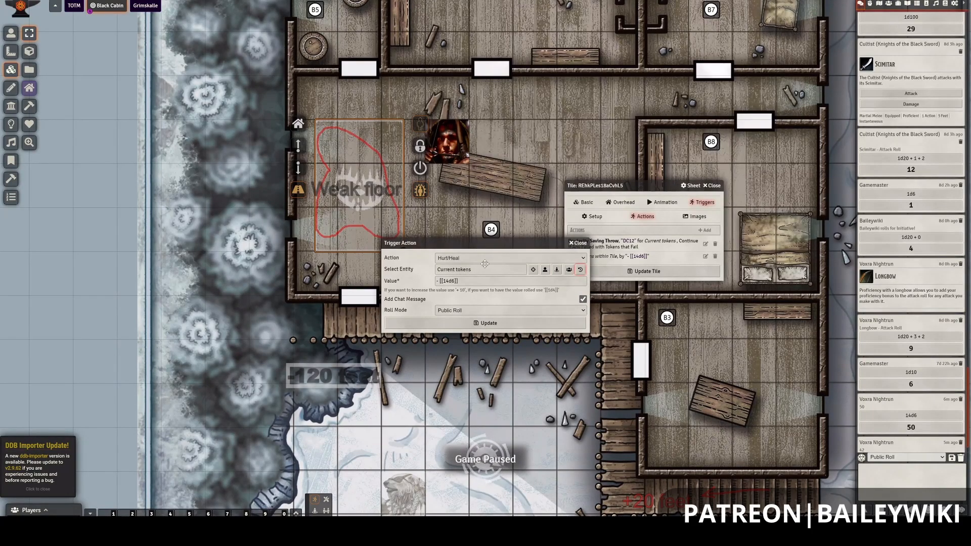
pyautogui.moveTo(479, 245); pyautogui.dragTo(661, 290)
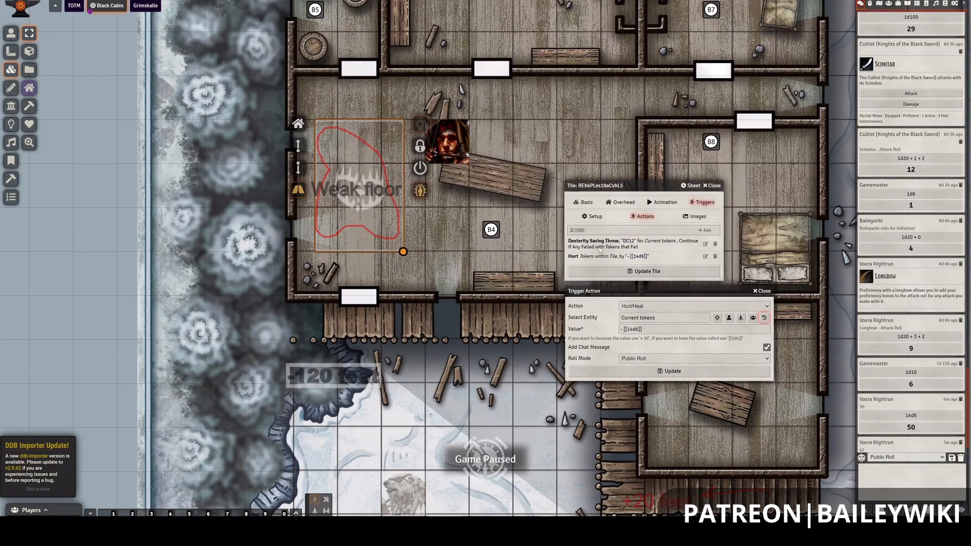
pyautogui.click(669, 371)
pyautogui.click(637, 271)
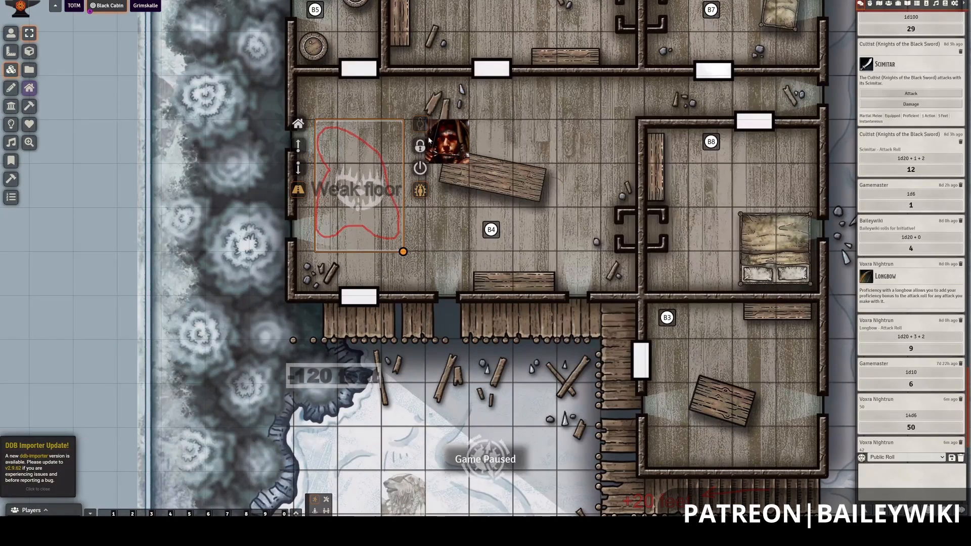
# Set the elevation of the character token beside the weak floor to 12.
pyautogui.click(434, 219)
pyautogui.click(389, 223)
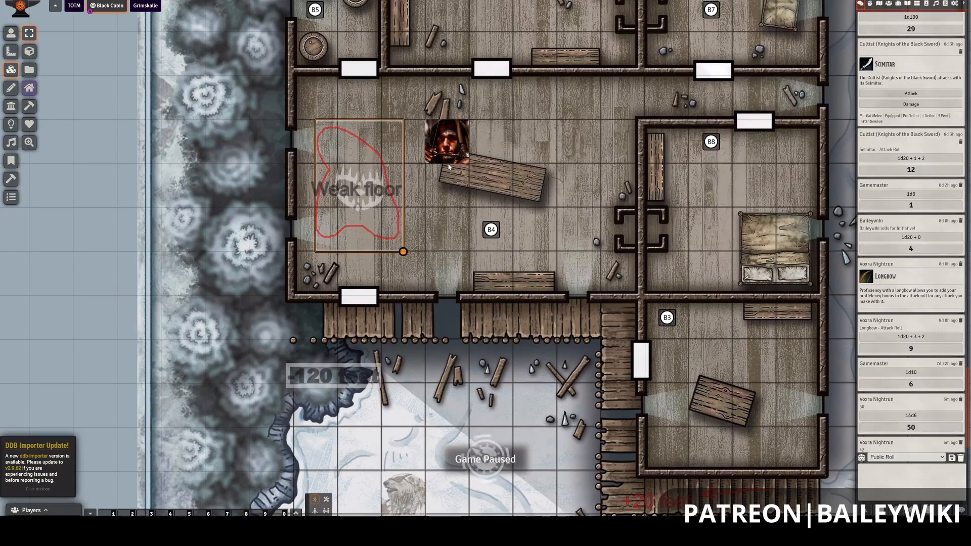
pyautogui.click(448, 167)
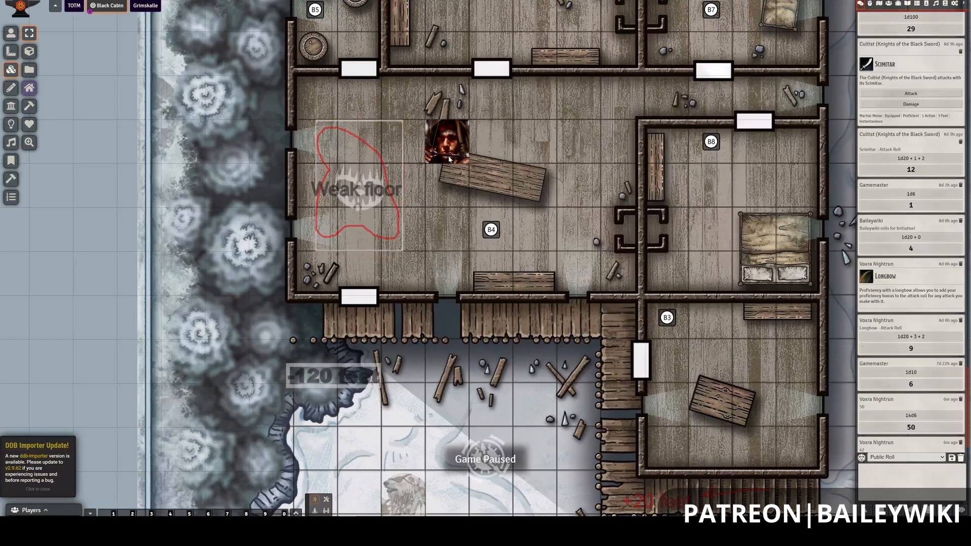
pyautogui.click(889, 4)
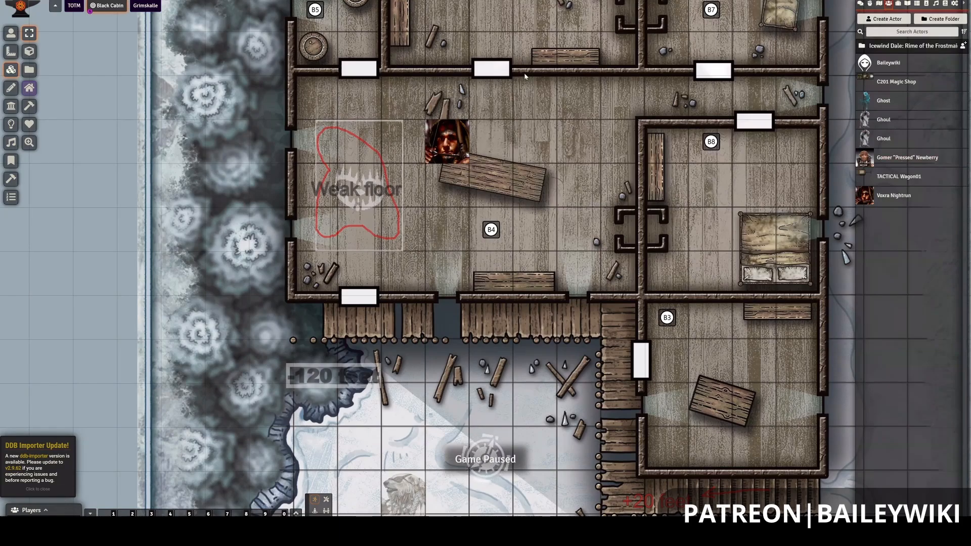
pyautogui.click(11, 34)
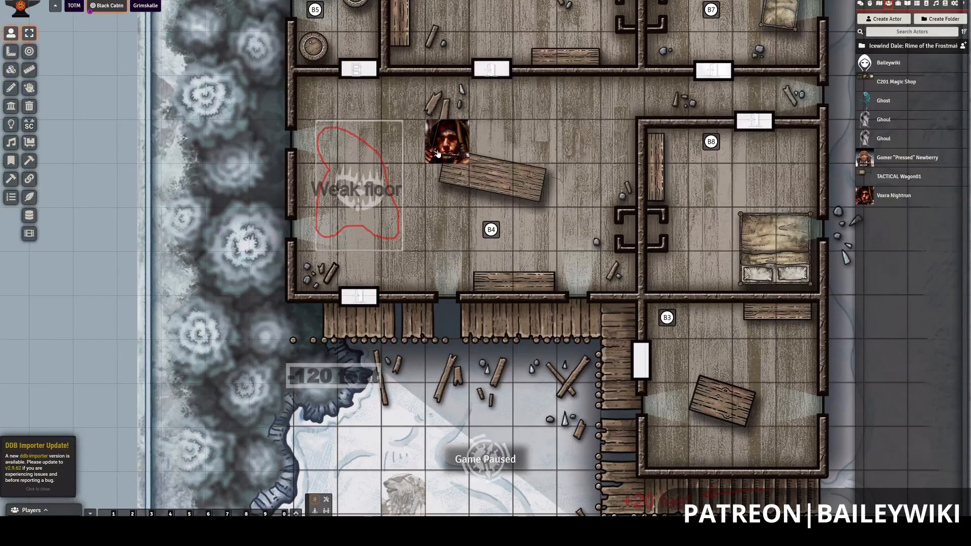
pyautogui.click(445, 159)
pyautogui.rightClick(445, 155)
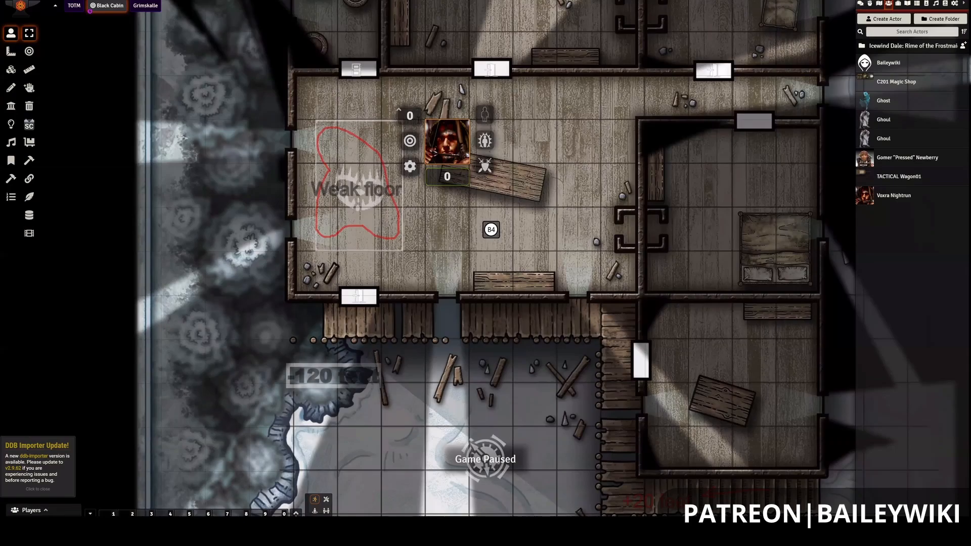
pyautogui.click(410, 115)
pyautogui.write('12')
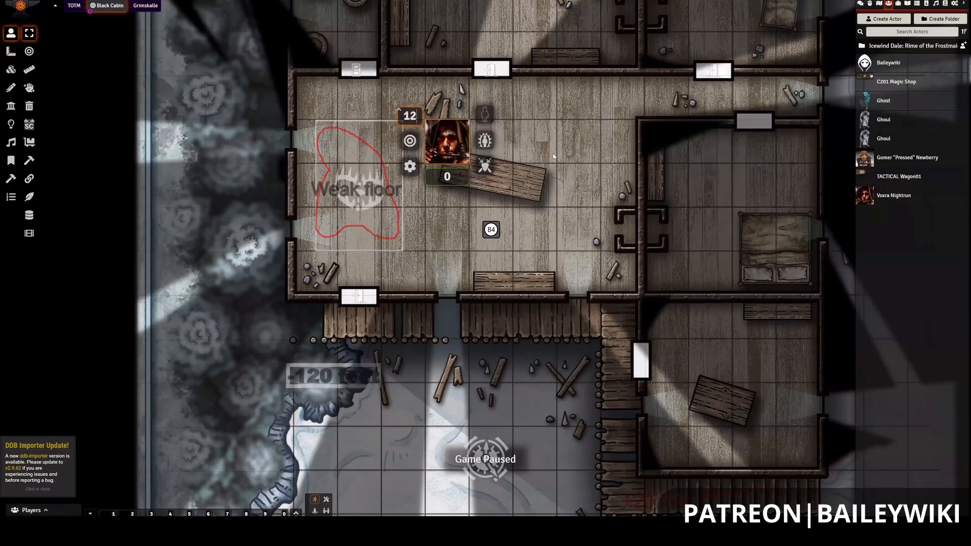
pyautogui.press('Return')
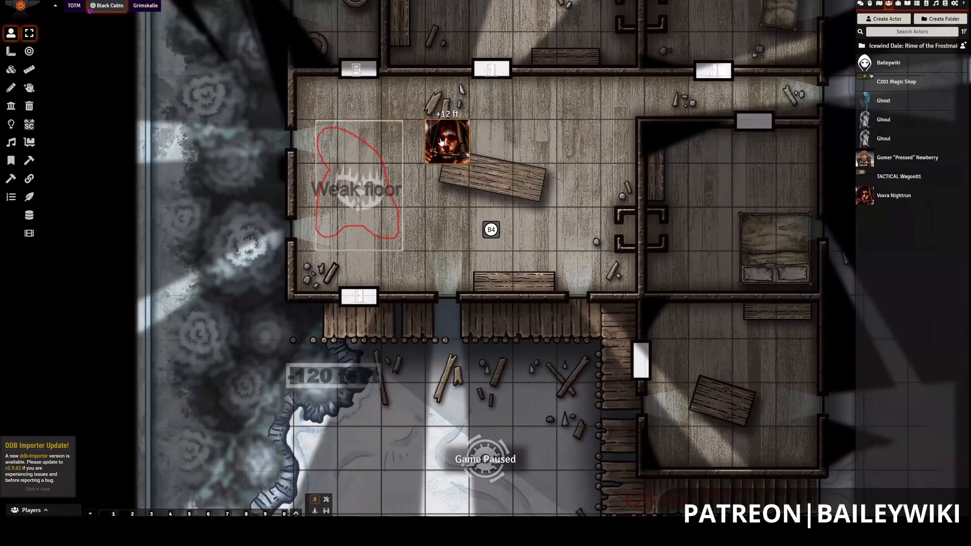
# Try to reset the character token's elevation to 0.
pyautogui.rightClick(426, 129)
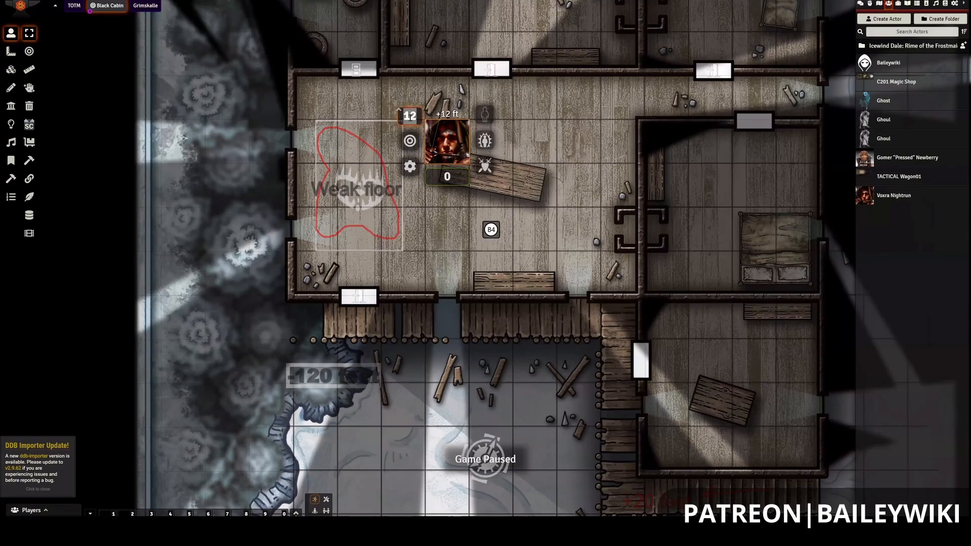
pyautogui.write('0')
pyautogui.press('Escape')
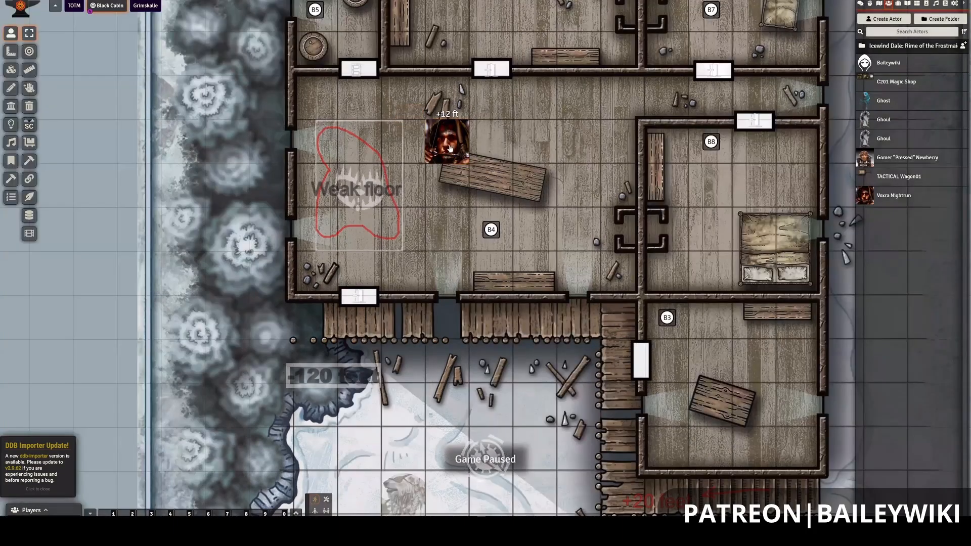
pyautogui.rightClick(436, 134)
pyautogui.rightClick(427, 126)
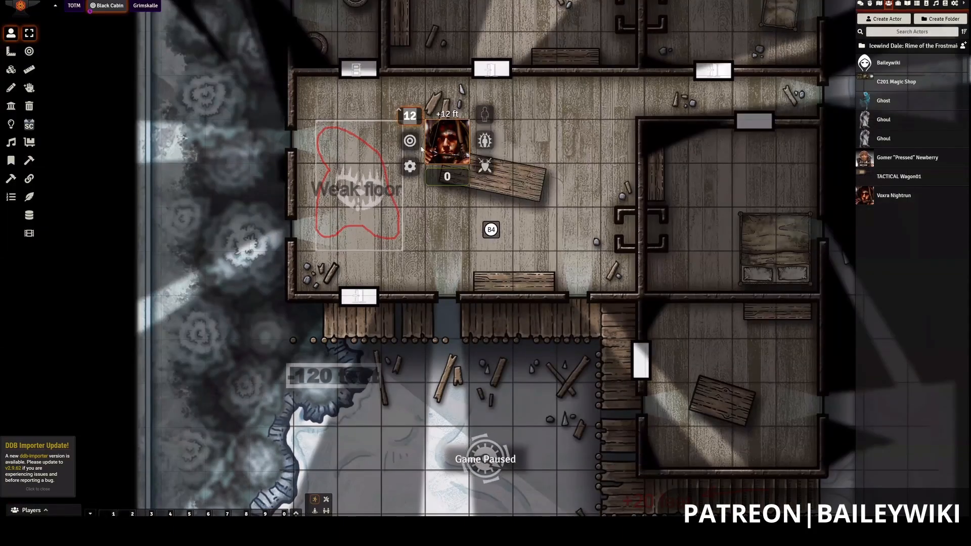
pyautogui.rightClick(452, 158)
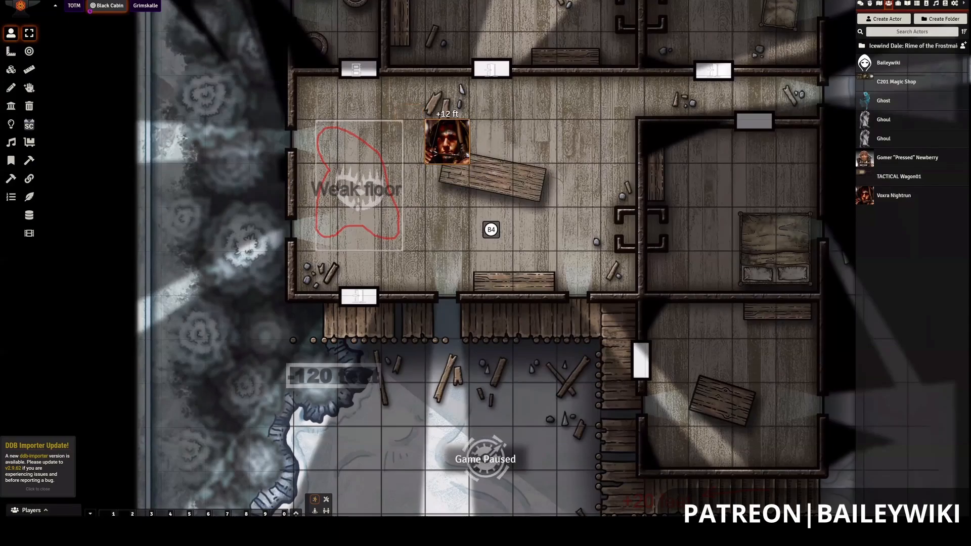
# Set the character token's hit points to 12 and its elevation to 0.
pyautogui.rightClick(451, 158)
pyautogui.click(454, 177)
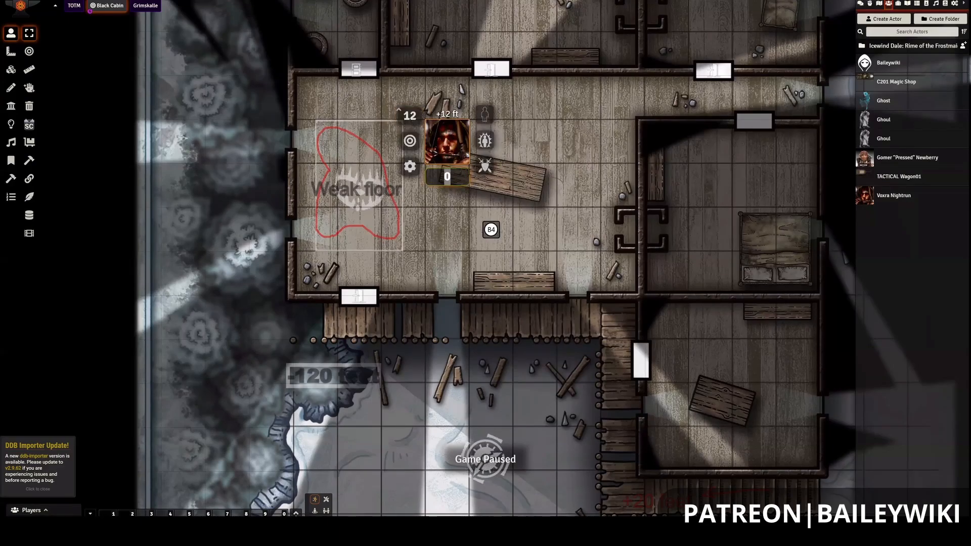
pyautogui.write('12')
pyautogui.press('Return')
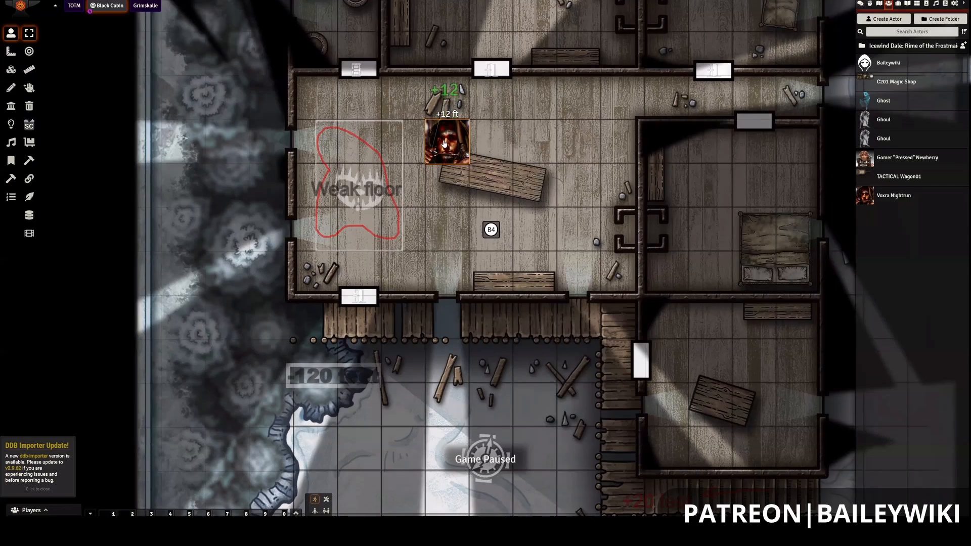
pyautogui.rightClick(444, 143)
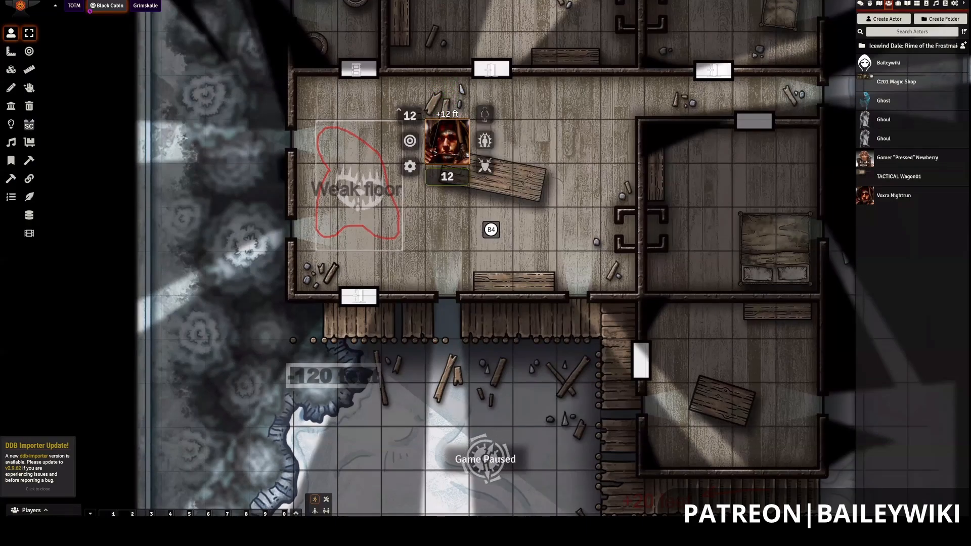
pyautogui.click(411, 115)
pyautogui.write('0')
pyautogui.press('Return')
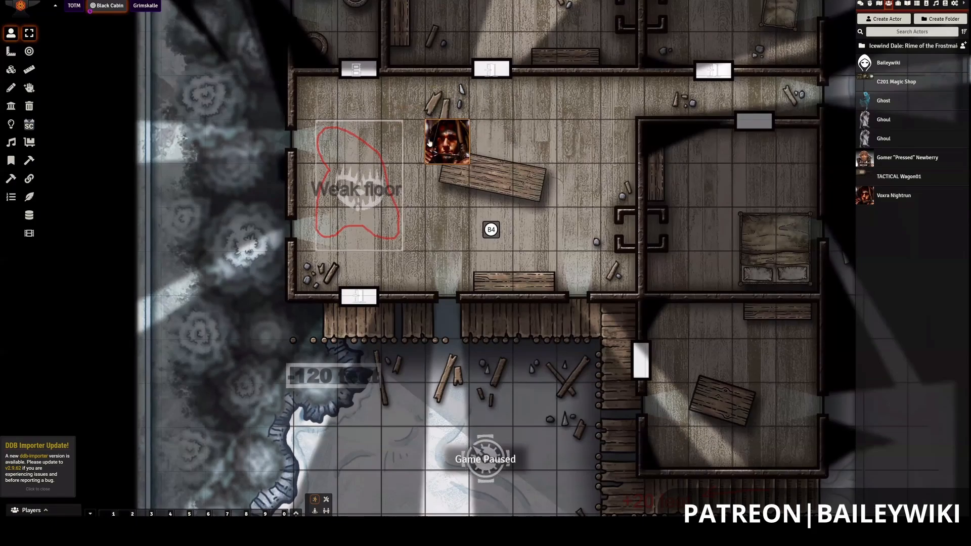
# Test the trap by moving the character token onto the weak floor tile and back off above it.
pyautogui.press('Left')
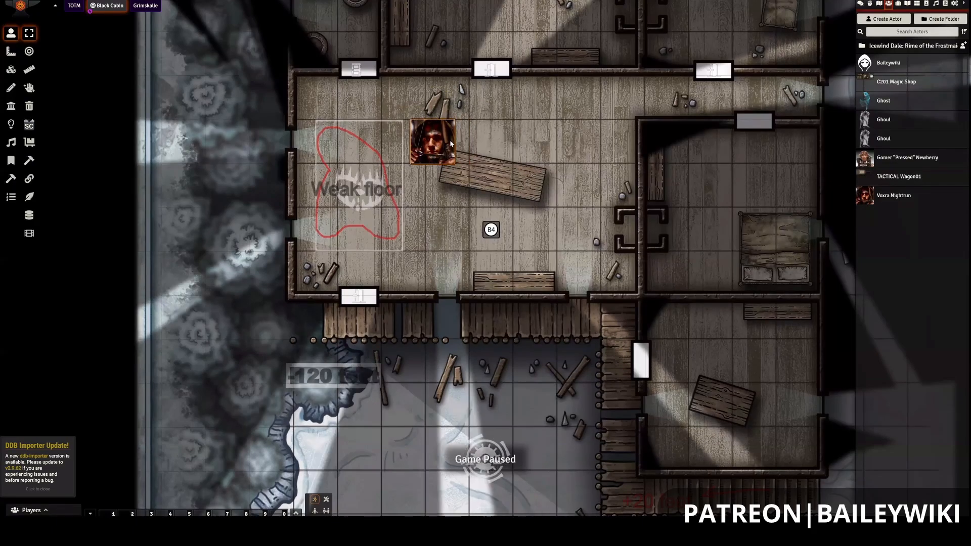
pyautogui.press('Left')
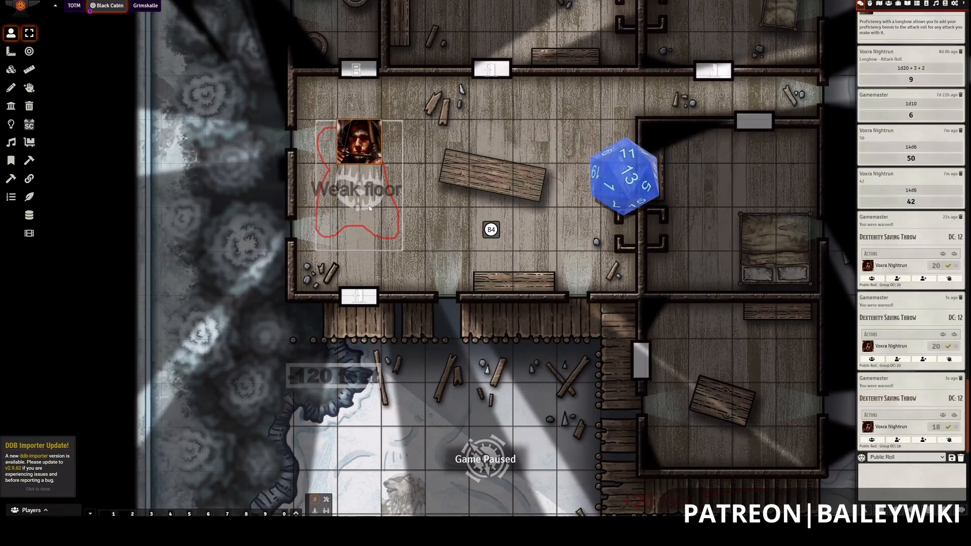
pyautogui.press('w')
pyautogui.click(362, 241)
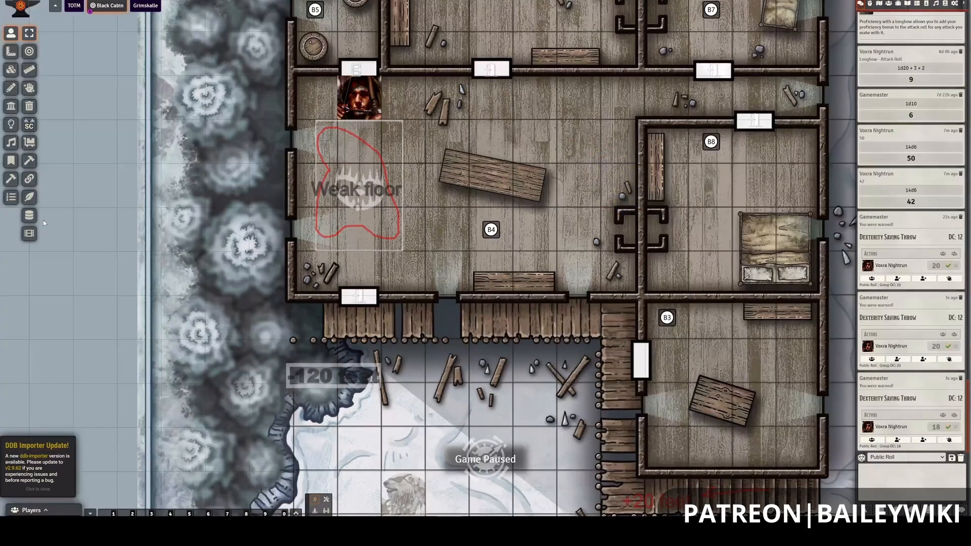
# Raise the DC of the weak floor tile's Dexterity request roll to 30, and save the tile.
pyautogui.click(11, 70)
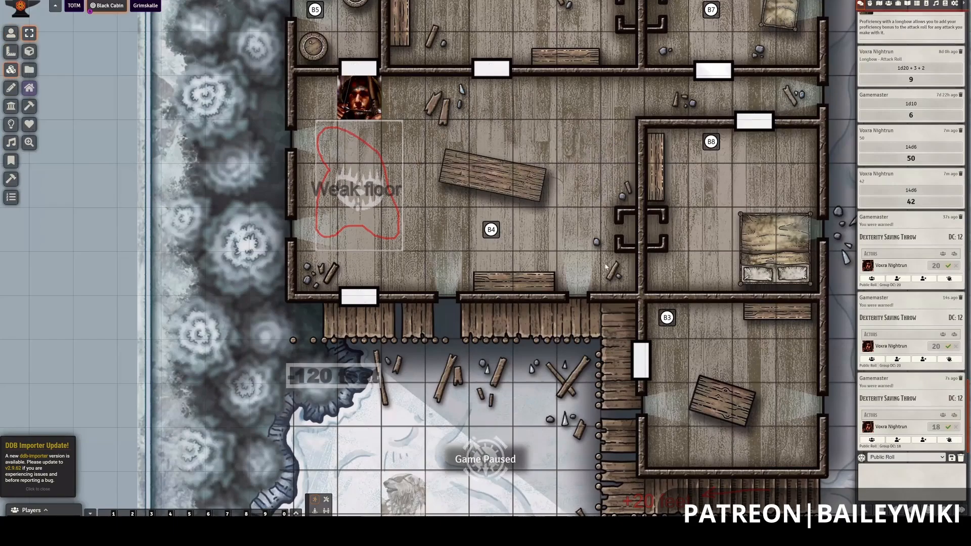
pyautogui.doubleClick(668, 206)
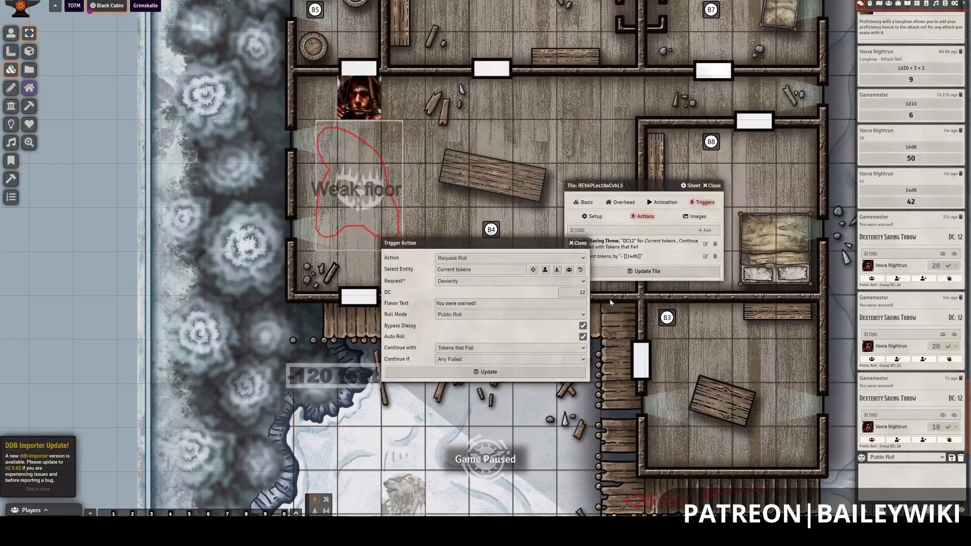
pyautogui.moveTo(578, 293); pyautogui.dragTo(610, 303)
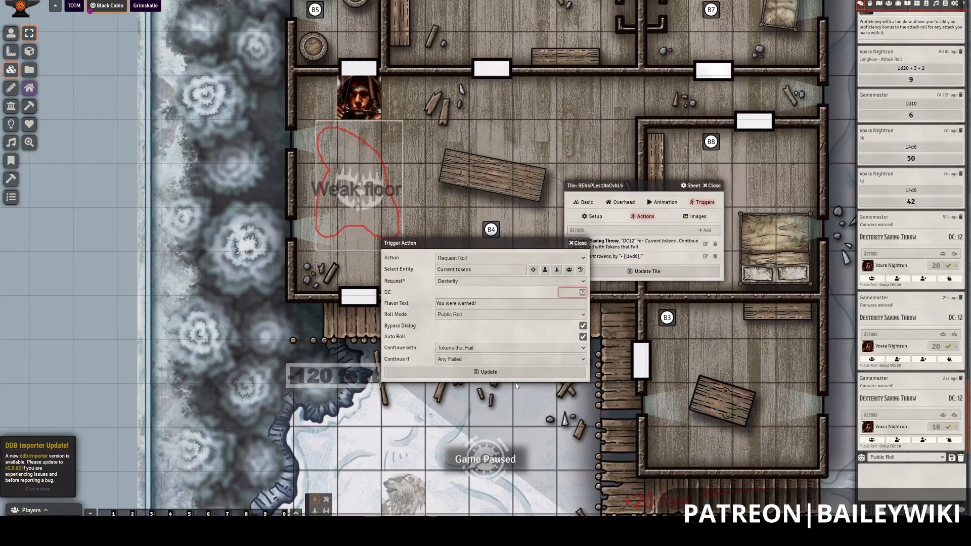
pyautogui.write('30')
pyautogui.click(486, 372)
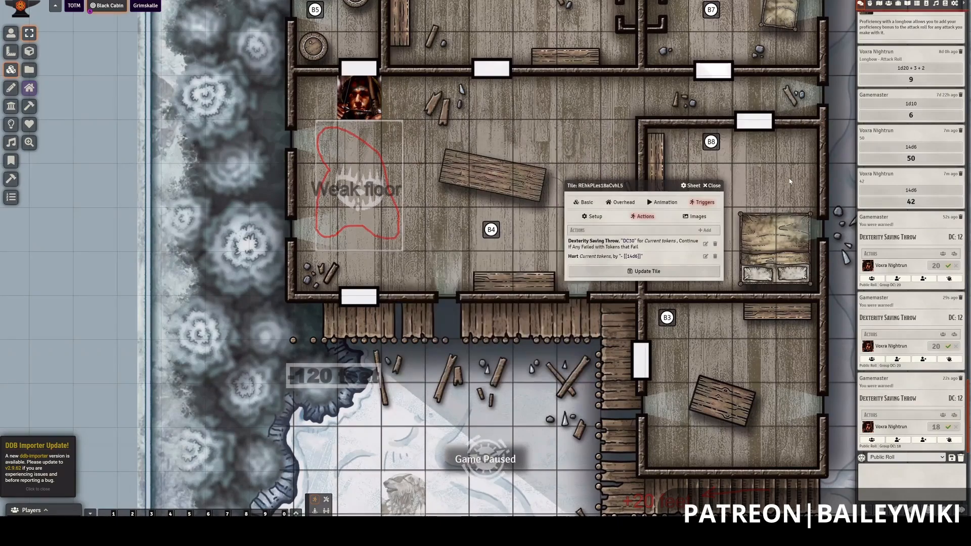
pyautogui.click(645, 271)
# Place a Baileywiki token beside the weak floor and move it onto the trap tile.
pyautogui.click(889, 5)
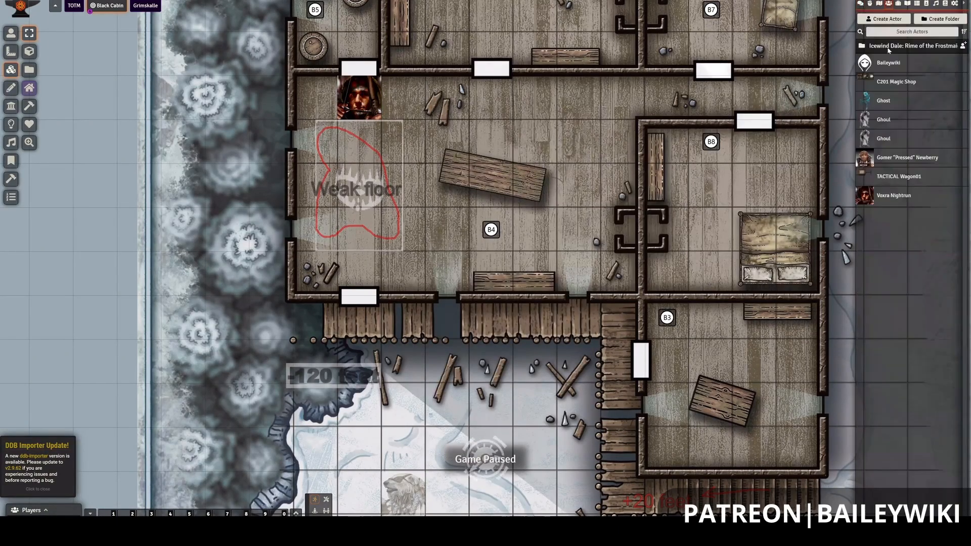
pyautogui.moveTo(468, 160); pyautogui.dragTo(448, 184)
pyautogui.click(446, 192)
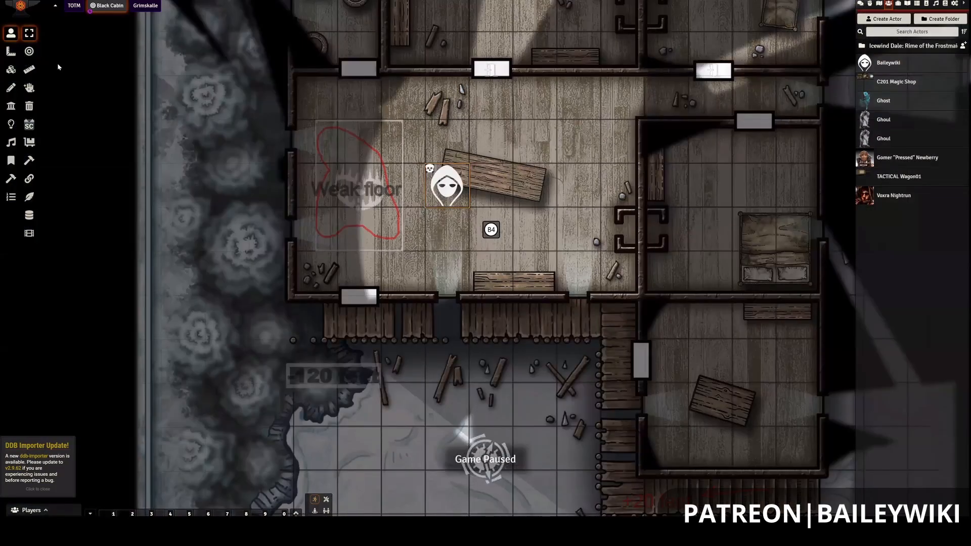
pyautogui.press('Left')
pyautogui.press('Left')
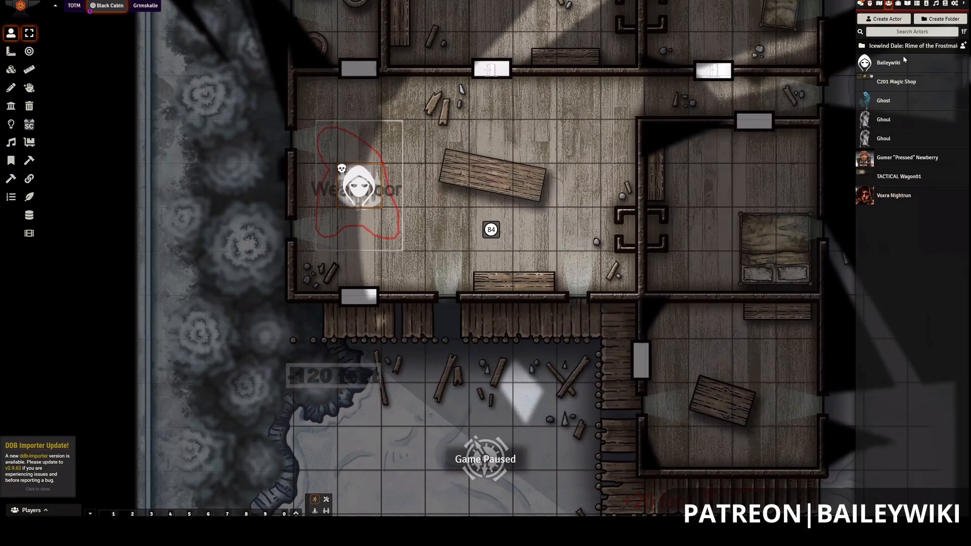
# Place a Voxra Nightrun token on the square directly above the weak floor tile, beside the Baileywiki token.
pyautogui.click(887, 198)
pyautogui.click(609, 142)
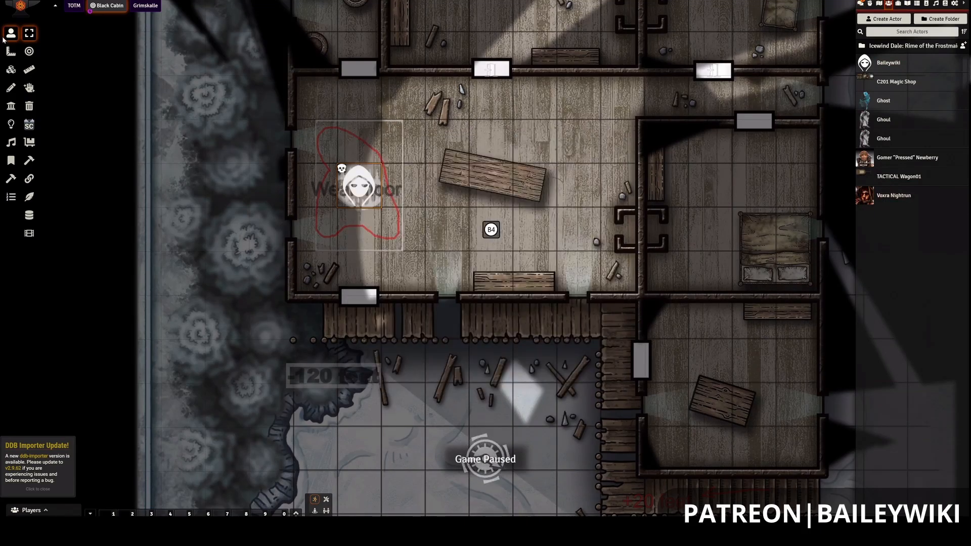
pyautogui.click(345, 95)
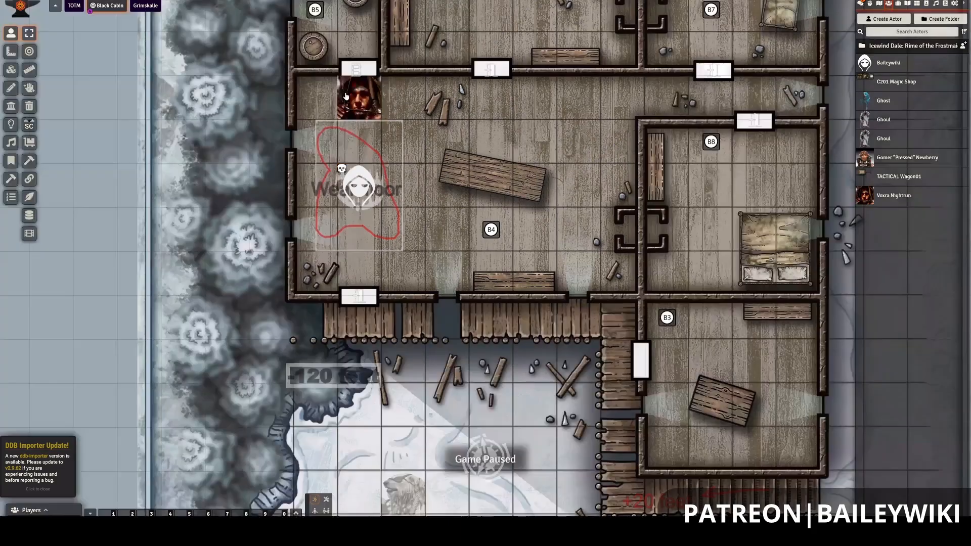
pyautogui.click(375, 193)
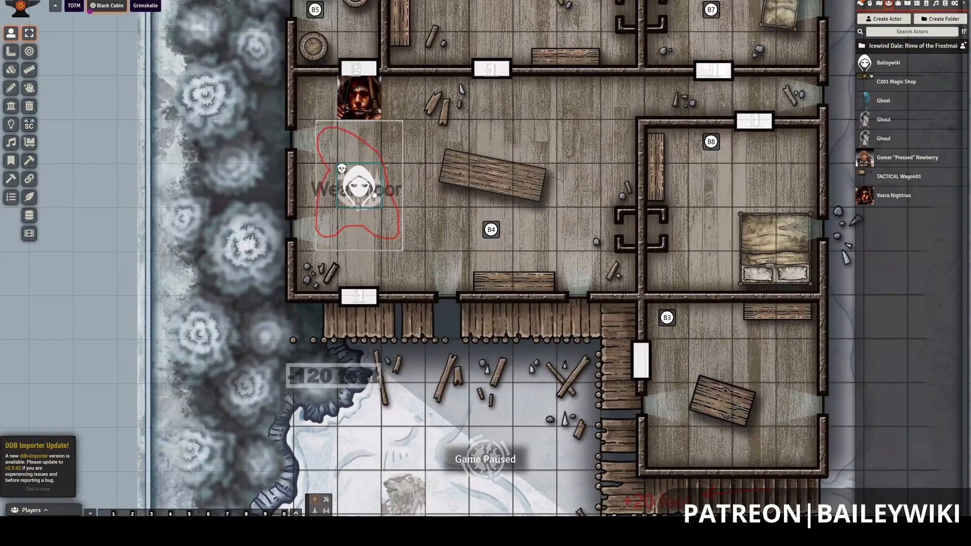
pyautogui.click(369, 147)
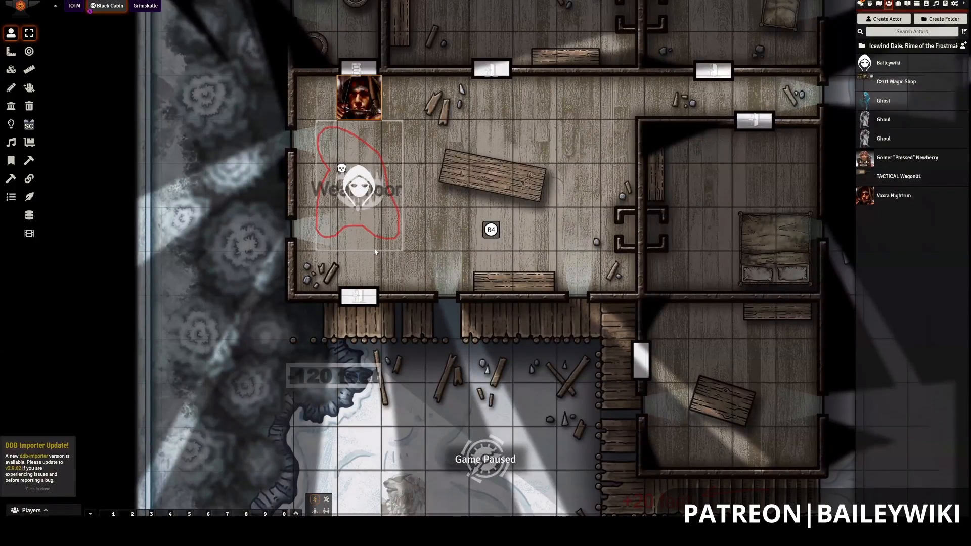
pyautogui.click(428, 230)
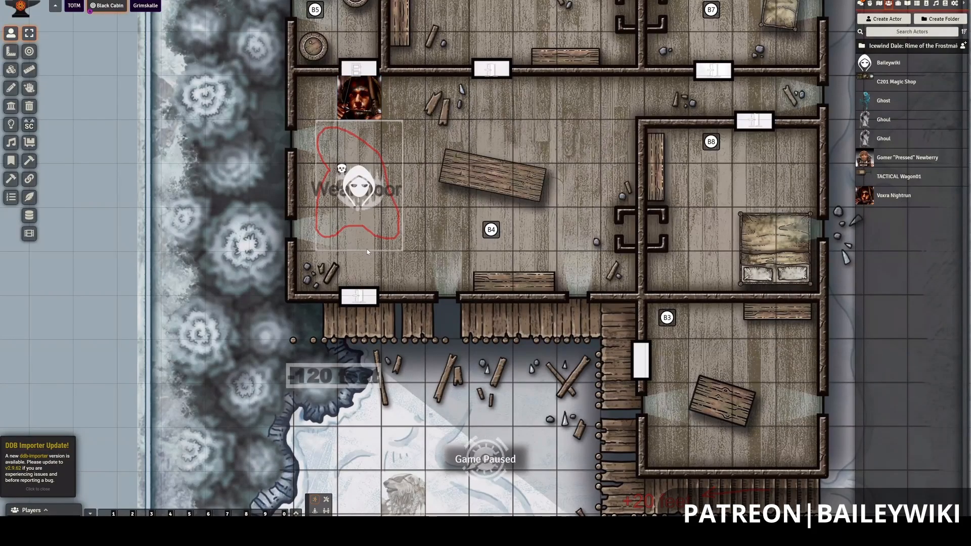
# Change the Dexterity request roll's entity to Tokens within Tile, save the tile, and test it by moving the Voxra Nightrun token onto it.
pyautogui.click(11, 70)
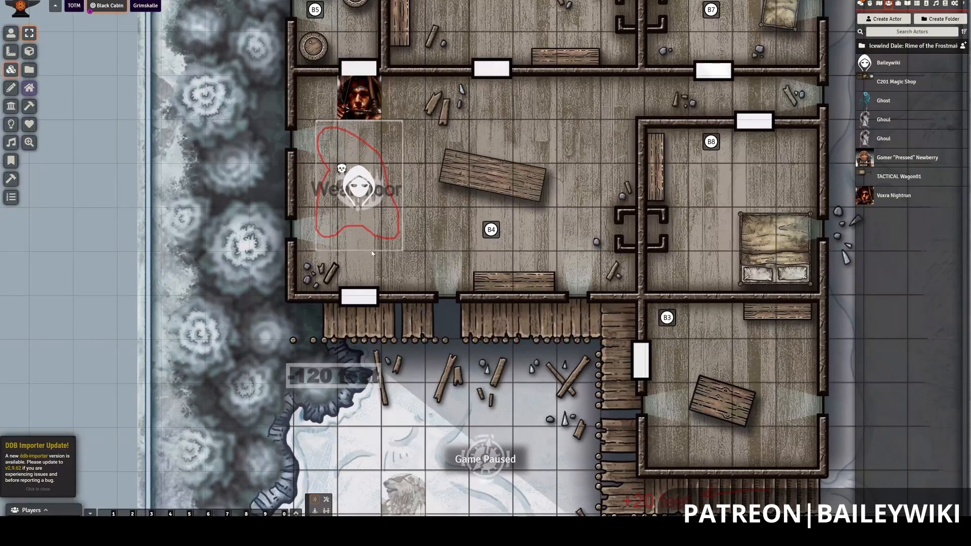
pyautogui.click(370, 247)
pyautogui.doubleClick(361, 243)
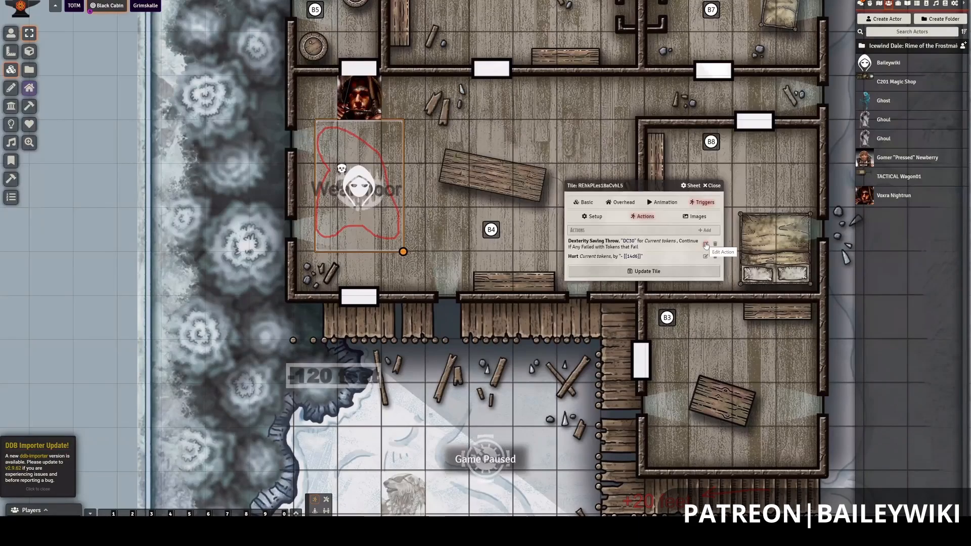
pyautogui.click(705, 244)
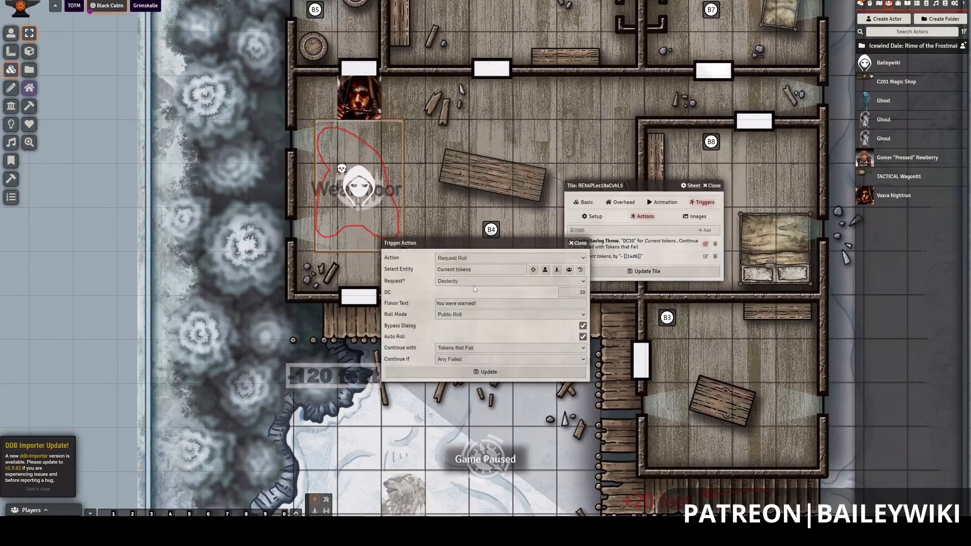
pyautogui.click(557, 270)
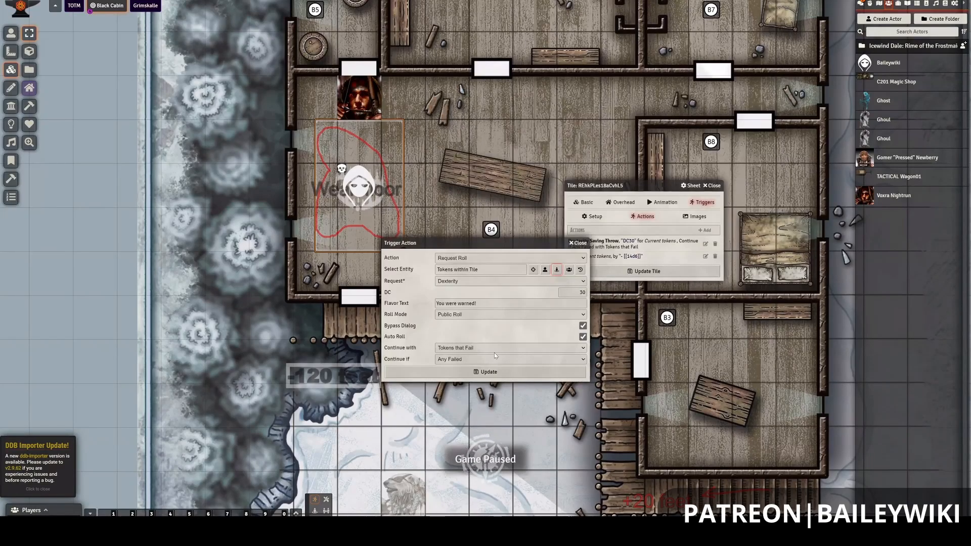
pyautogui.click(489, 372)
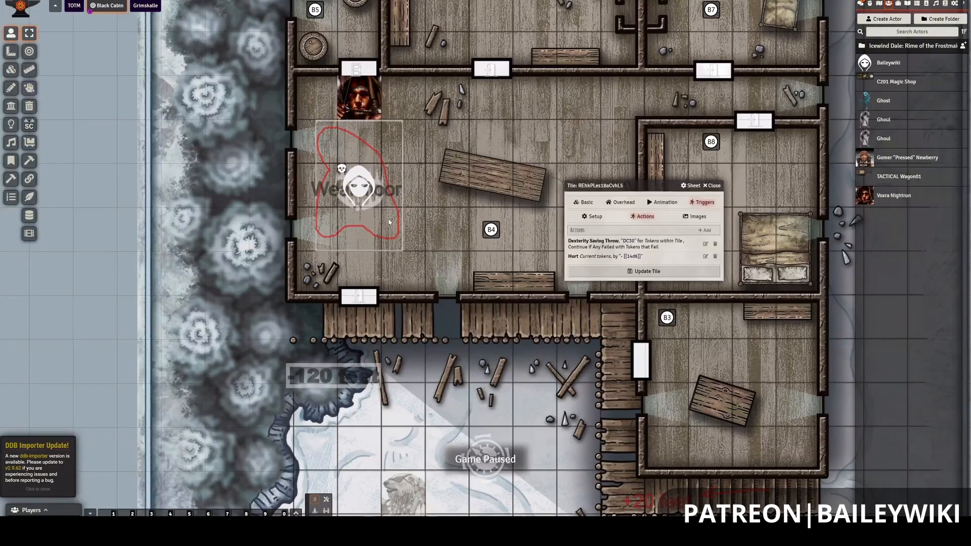
pyautogui.click(638, 272)
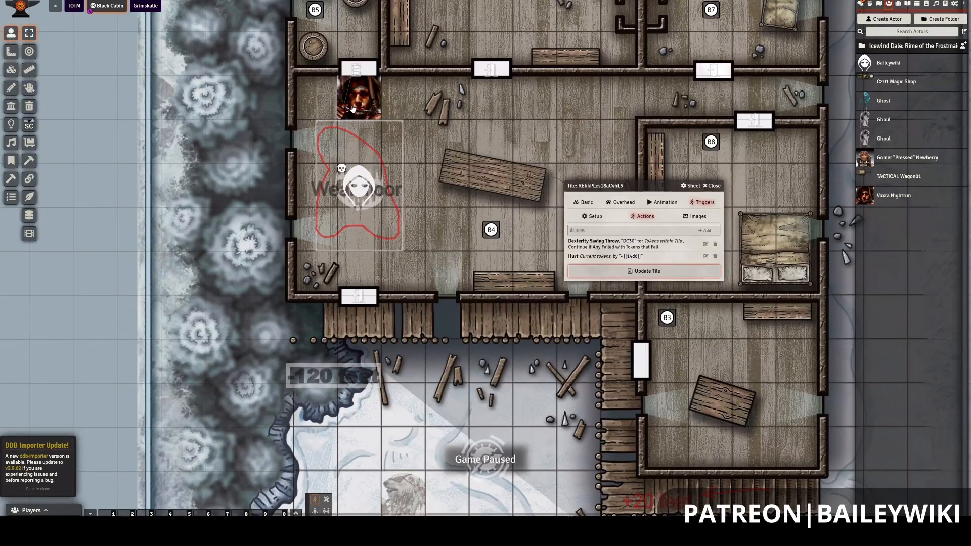
pyautogui.moveTo(360, 113); pyautogui.dragTo(362, 151)
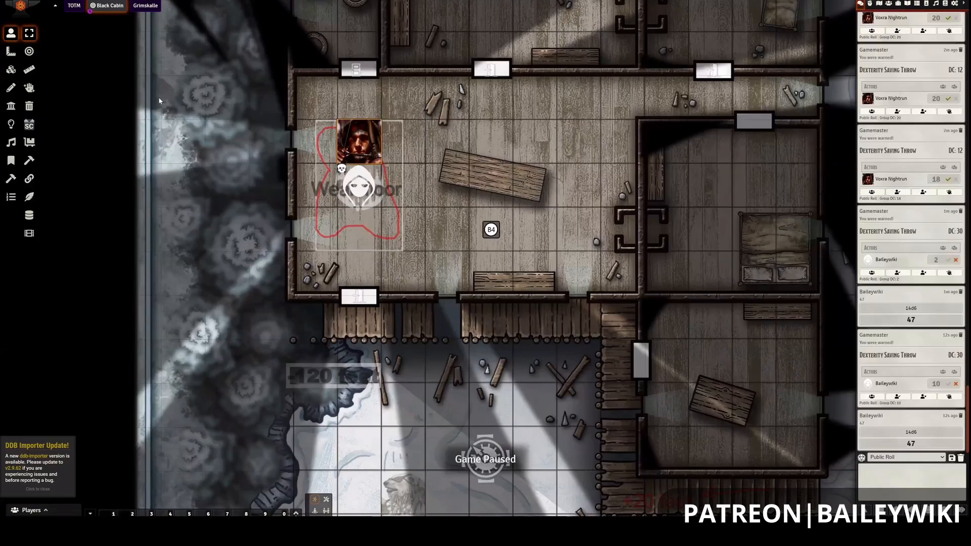
# Examine the weak floor tile's trigger setup and the settings of its Dexterity request roll action.
pyautogui.click(11, 69)
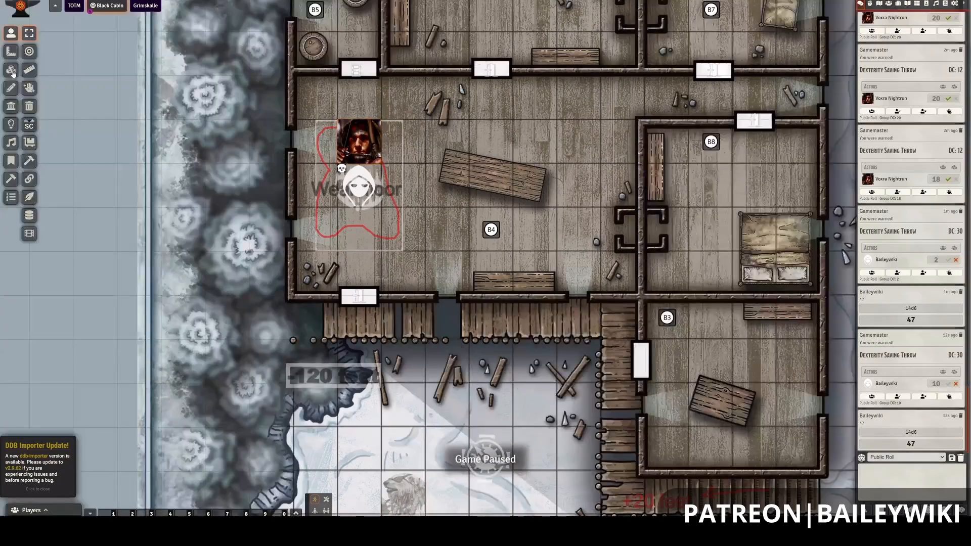
pyautogui.click(359, 233)
pyautogui.doubleClick(576, 248)
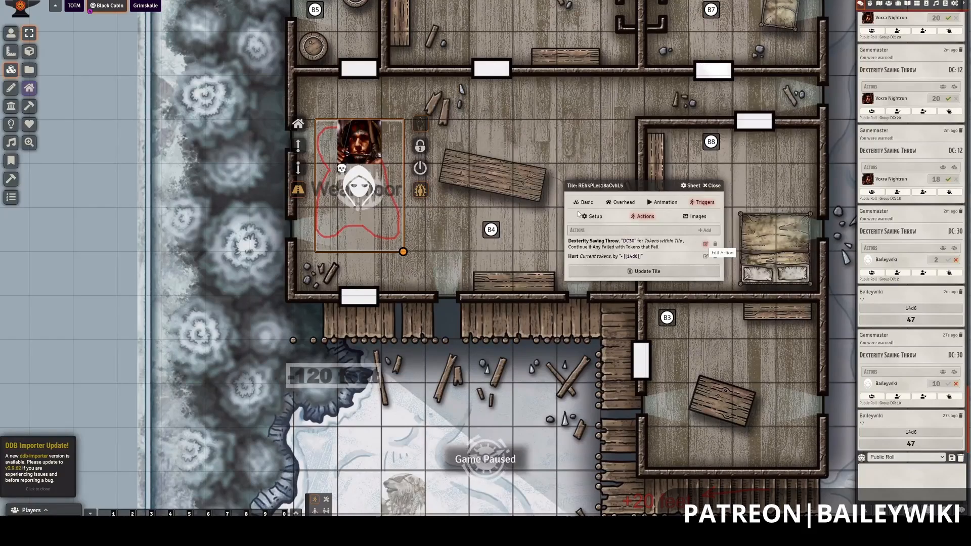
pyautogui.click(602, 223)
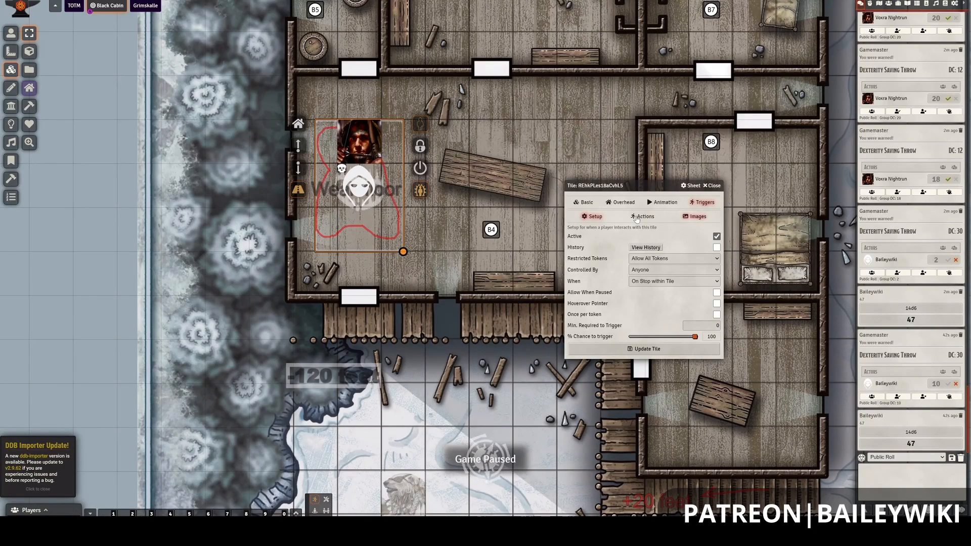
pyautogui.click(642, 217)
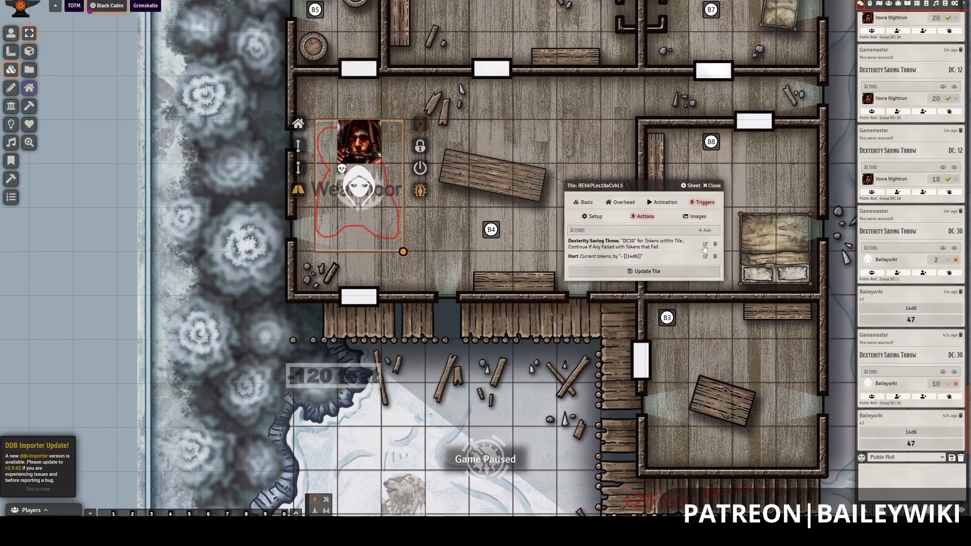
pyautogui.click(706, 245)
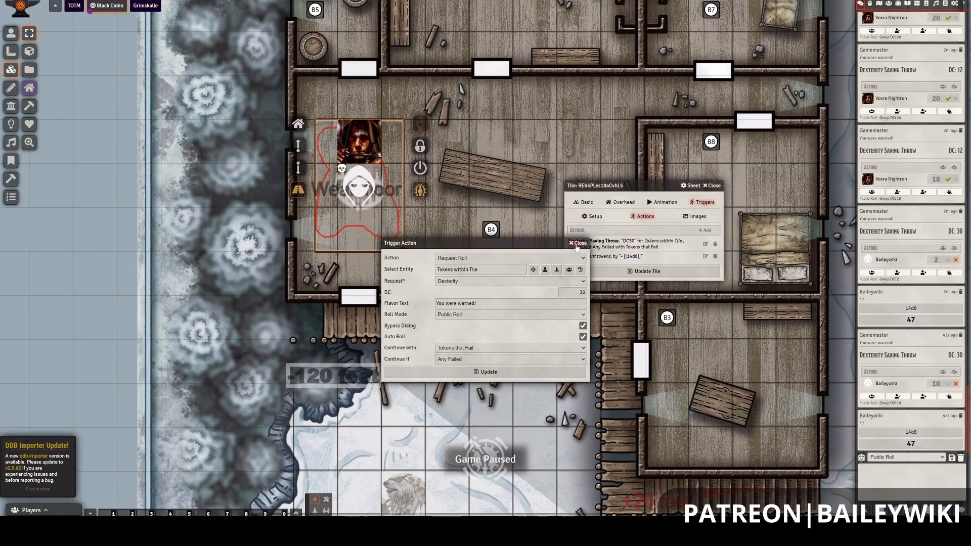
pyautogui.moveTo(571, 245); pyautogui.dragTo(703, 293)
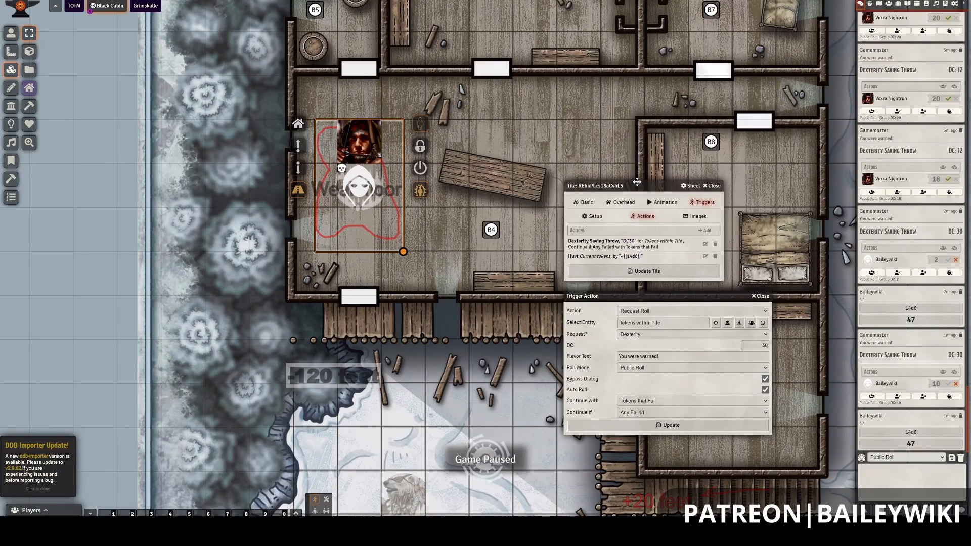
pyautogui.moveTo(637, 180); pyautogui.dragTo(637, 161)
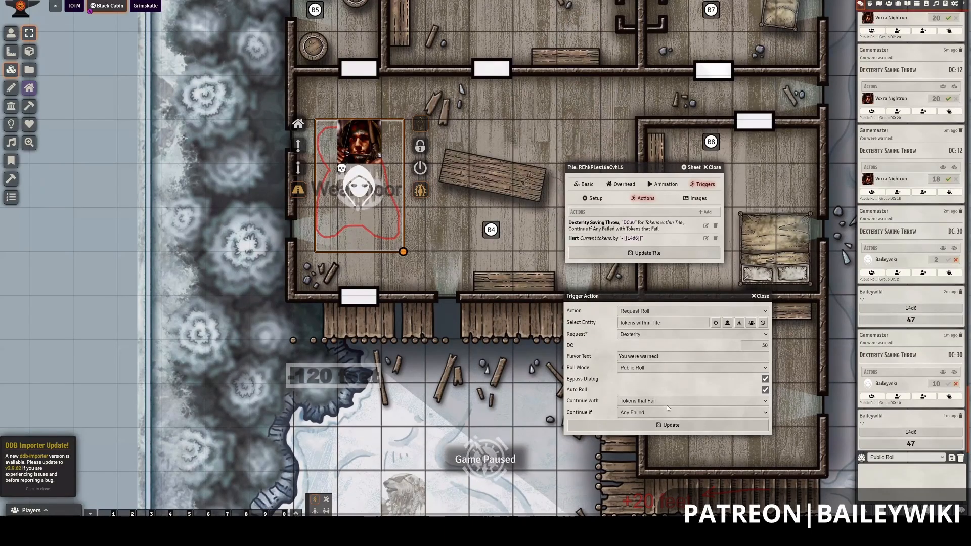
pyautogui.click(759, 297)
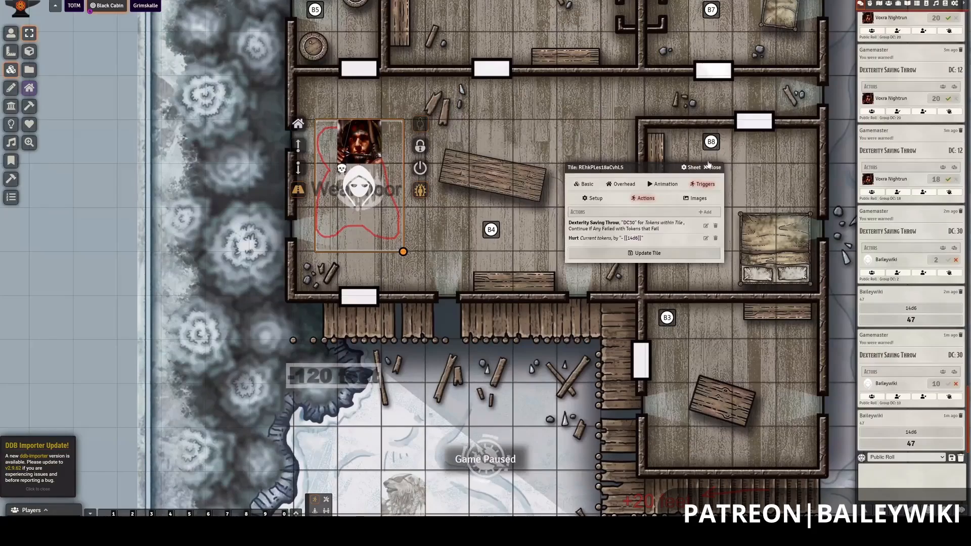
pyautogui.click(713, 167)
pyautogui.click(411, 251)
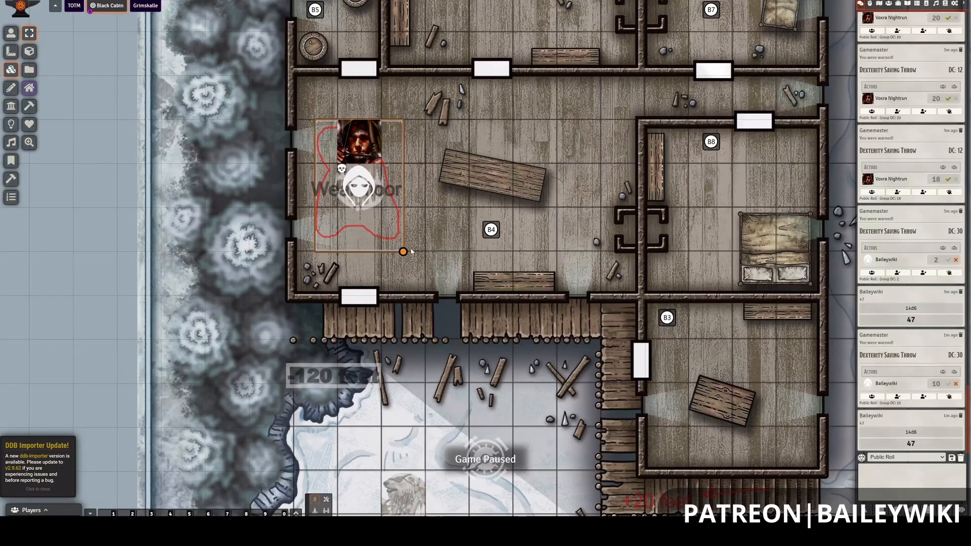
# Add a Delay actions entry to the weak floor tile's trigger actions.
pyautogui.rightClick(345, 247)
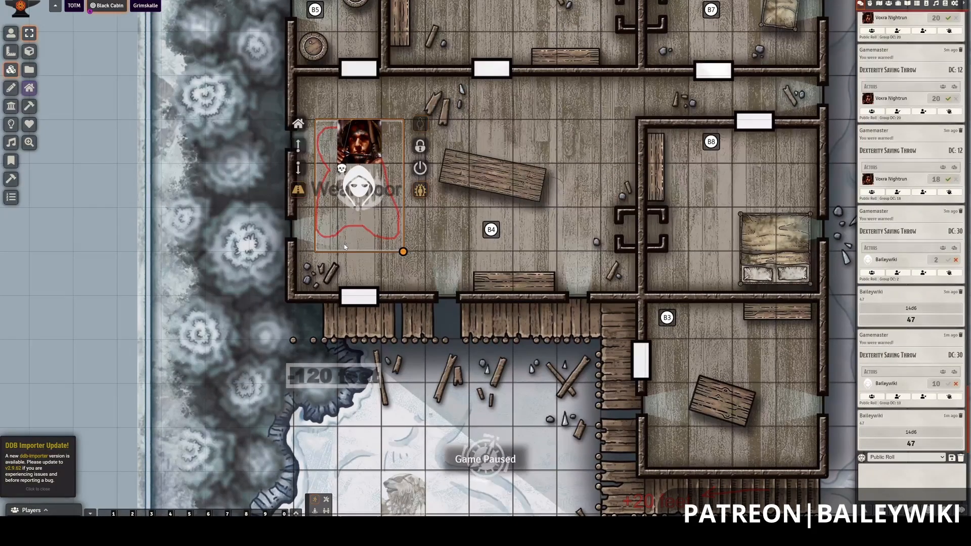
pyautogui.doubleClick(362, 244)
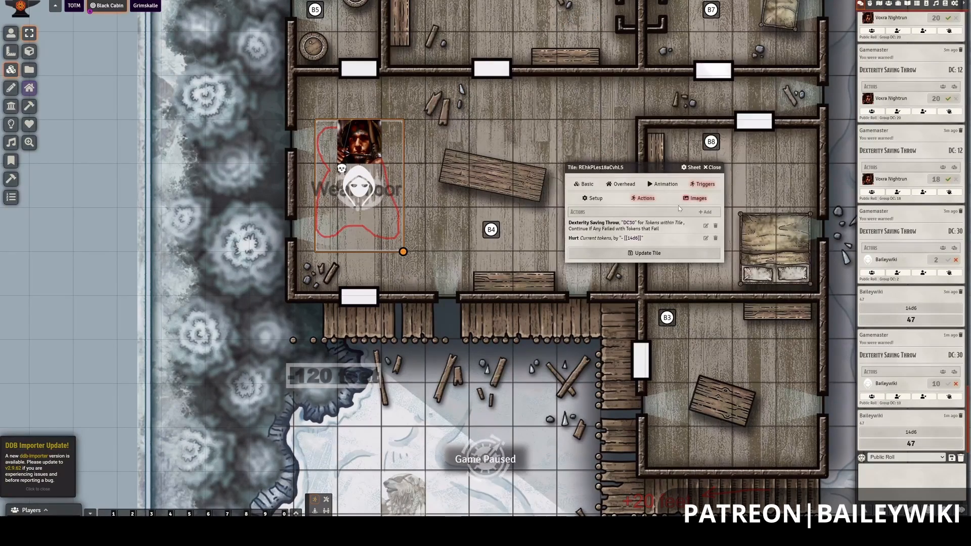
pyautogui.click(701, 213)
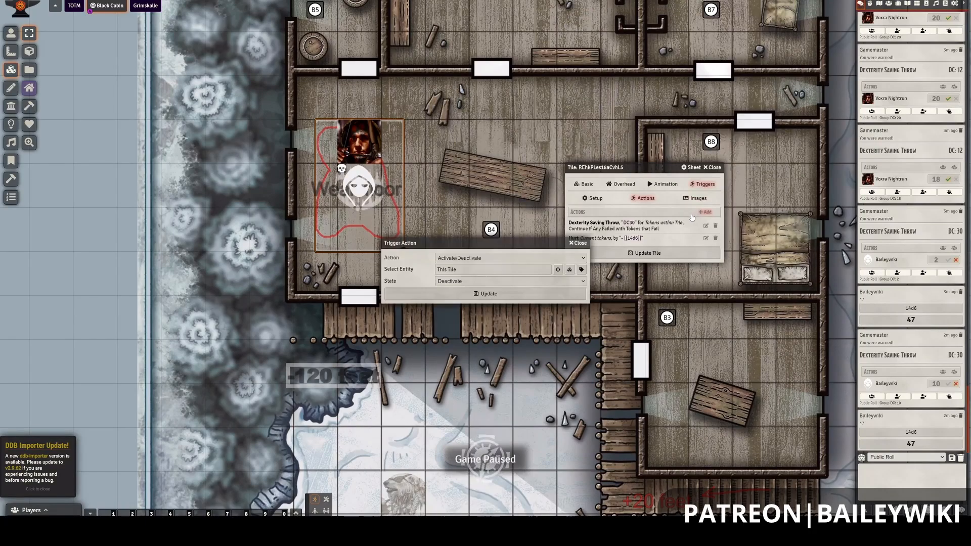
pyautogui.moveTo(487, 246); pyautogui.dragTo(638, 288)
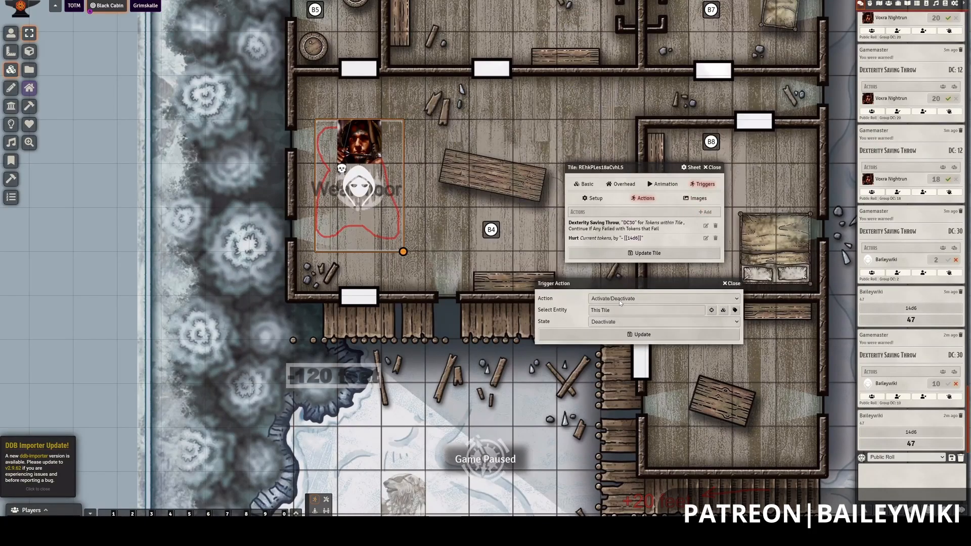
pyautogui.click(620, 299)
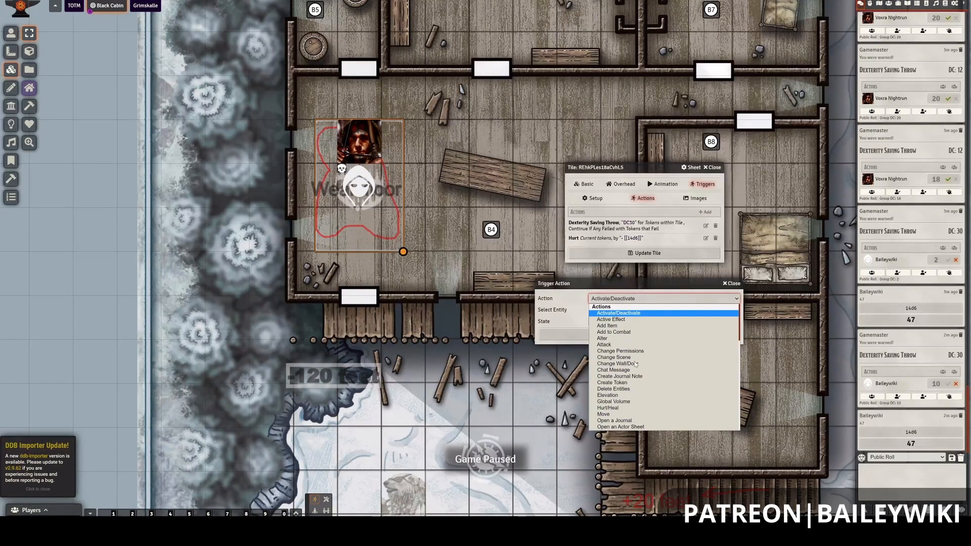
pyautogui.scroll(-10, 636, 364)
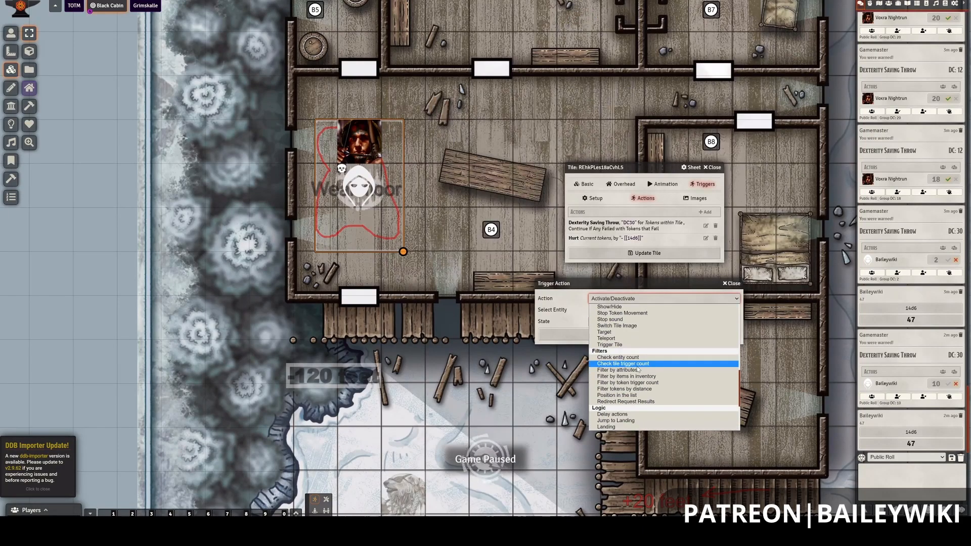
pyautogui.scroll(-5, 639, 370)
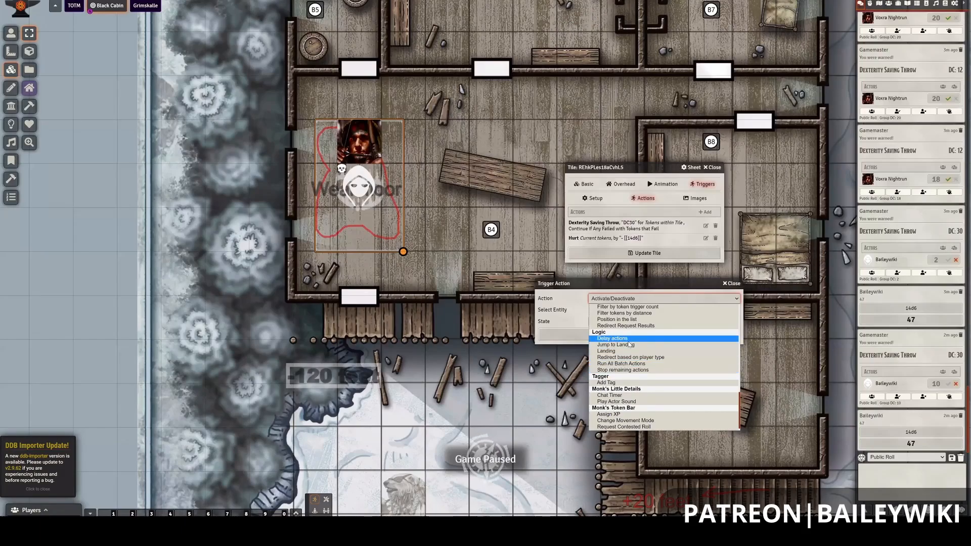
pyautogui.click(628, 341)
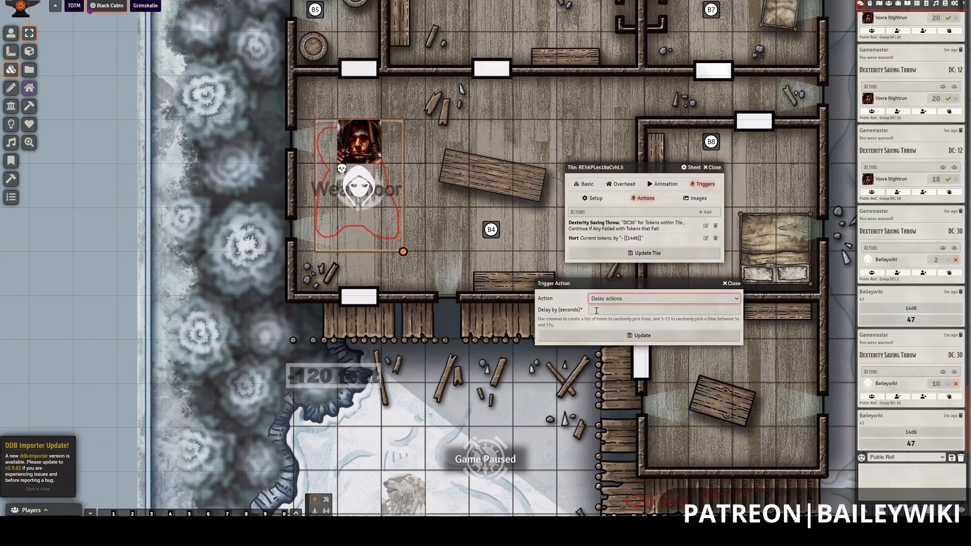
# Set the delay to 1 second, place it ahead of the Dexterity saving throw, and save the tile.
pyautogui.click(596, 311)
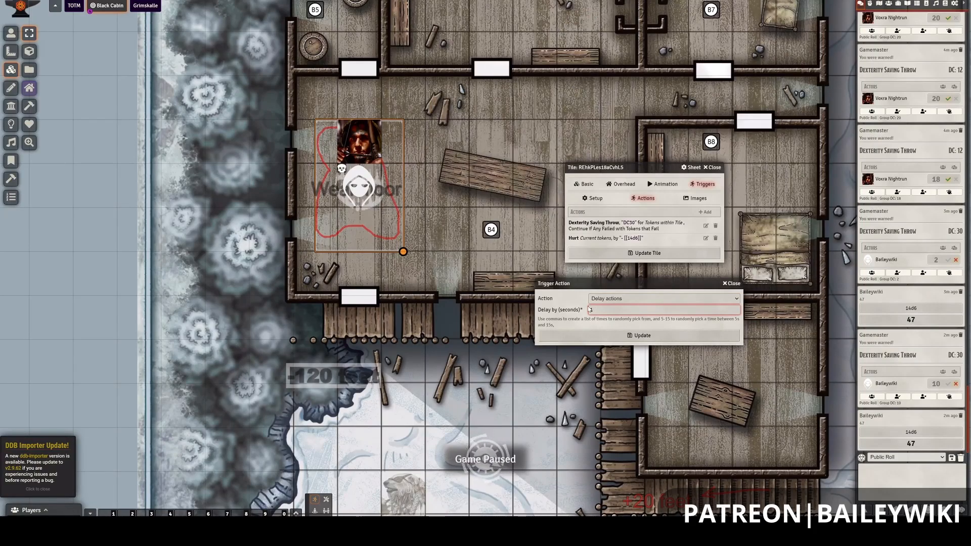
pyautogui.click(588, 307)
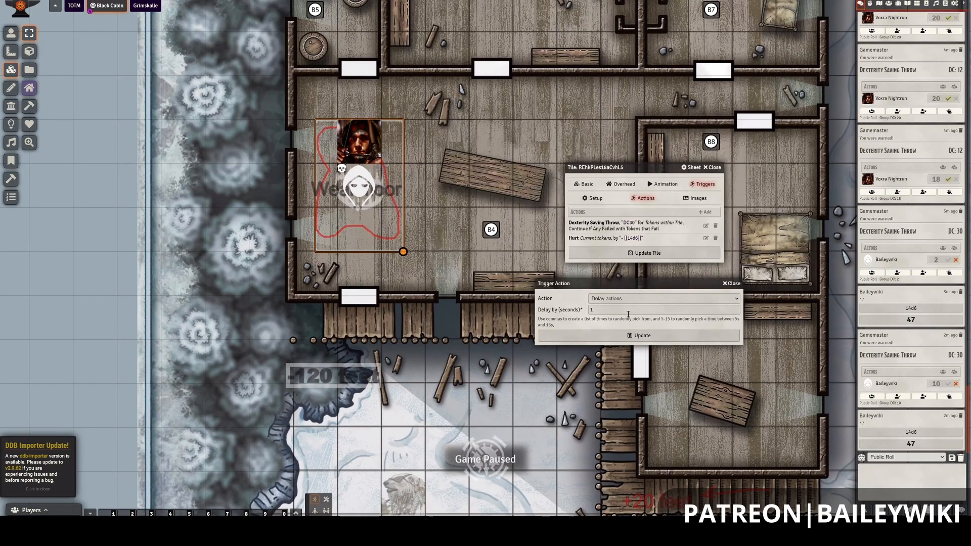
pyautogui.doubleClick(592, 310)
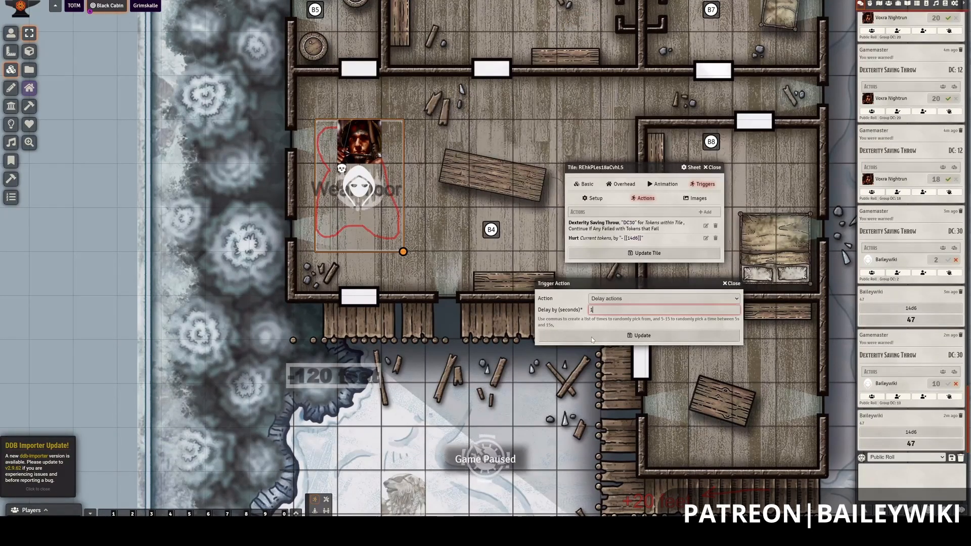
pyautogui.click(628, 334)
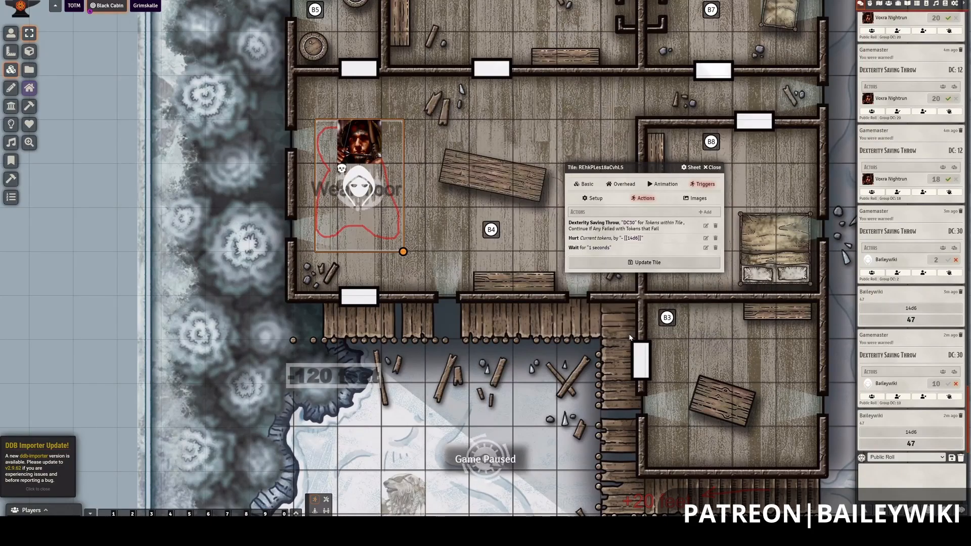
pyautogui.moveTo(588, 248); pyautogui.dragTo(614, 224)
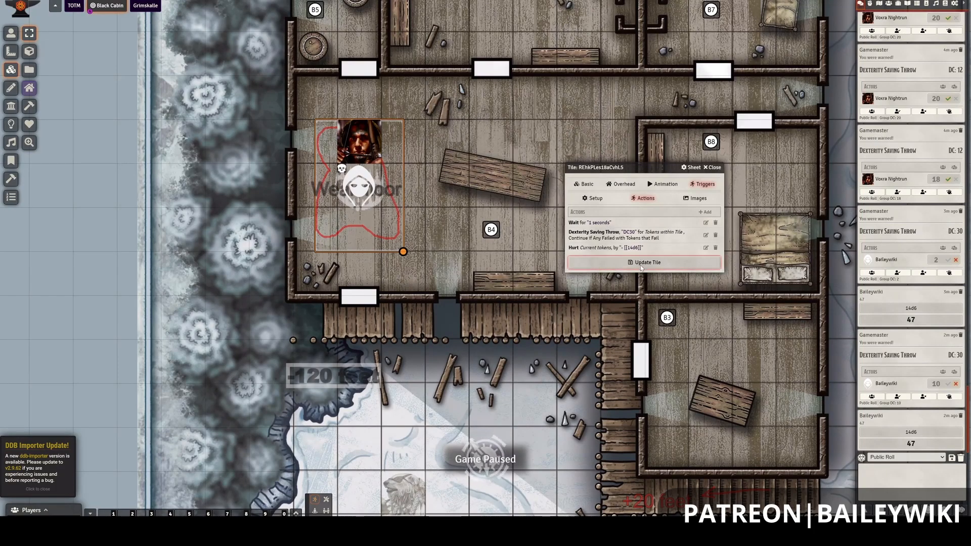
pyautogui.click(642, 262)
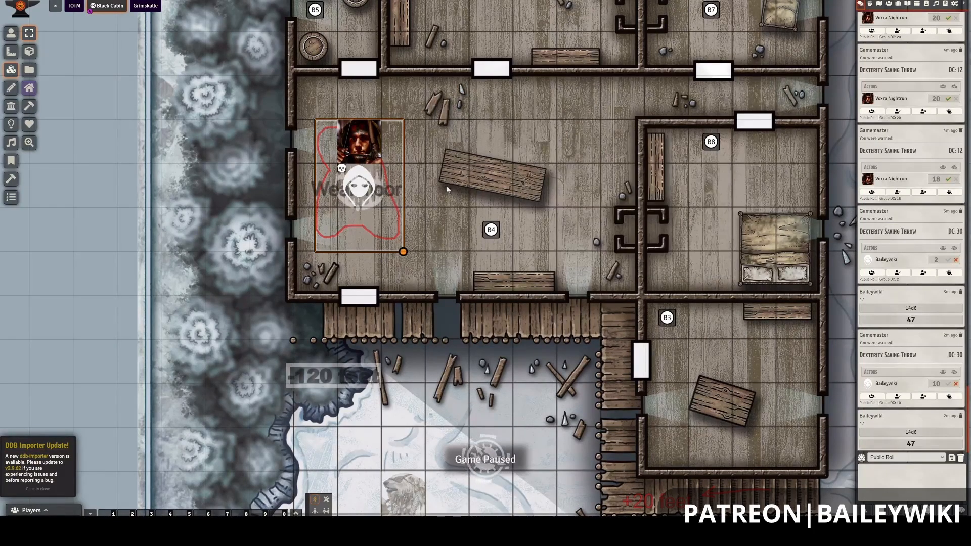
# Test the delayed trap by moving the Voxra Nightrun token up off the weak floor tile and back onto it.
pyautogui.moveTo(361, 152)
pyautogui.mouseDown()
pyautogui.moveTo(368, 106)
pyautogui.moveTo(363, 153)
pyautogui.mouseUp()
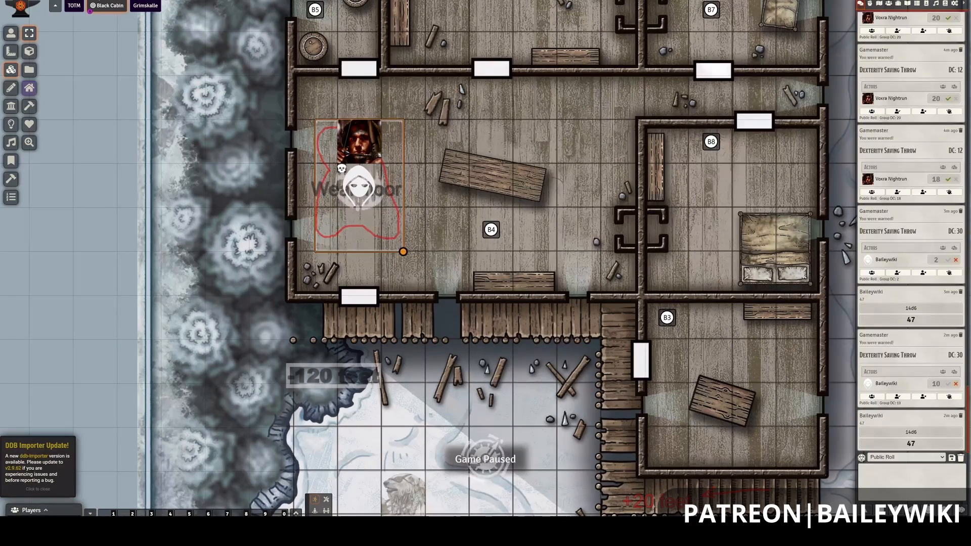
pyautogui.click(11, 33)
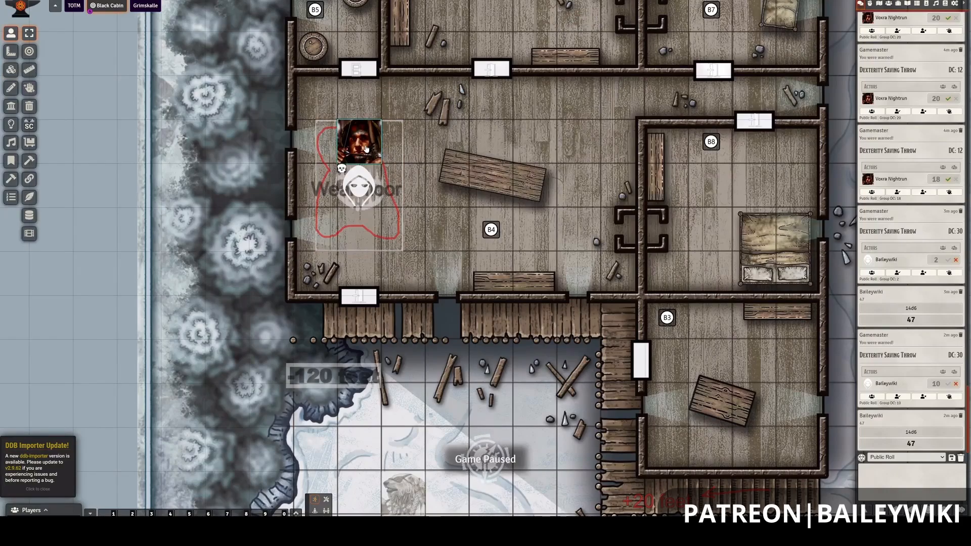
pyautogui.click(358, 119)
pyautogui.press('Up')
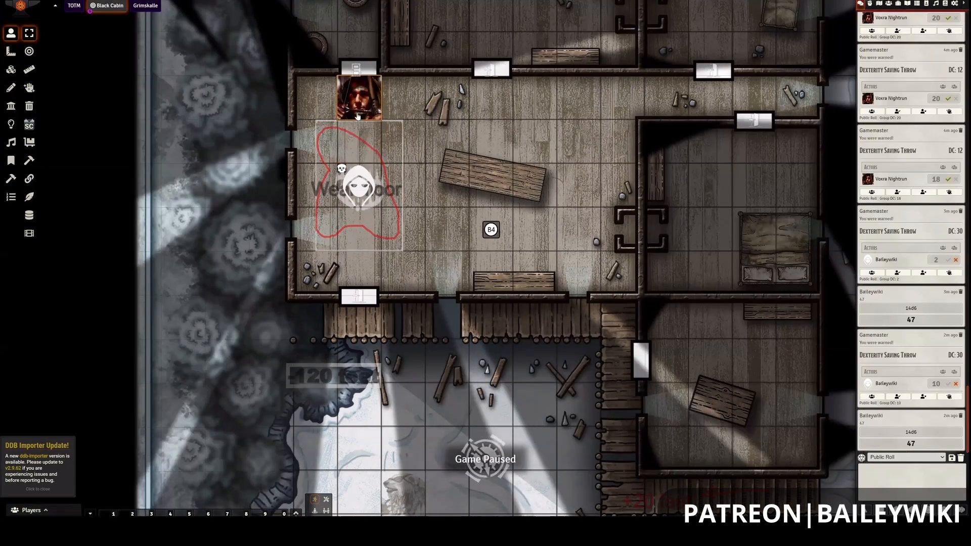
pyautogui.press('Down')
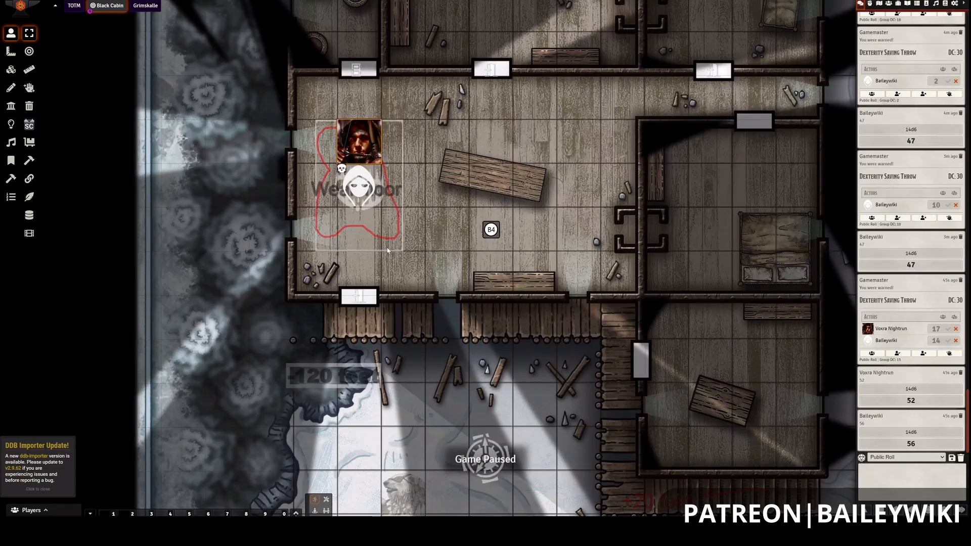
# Add a Send Notification action to the weak floor tile's trigger actions.
pyautogui.click(11, 70)
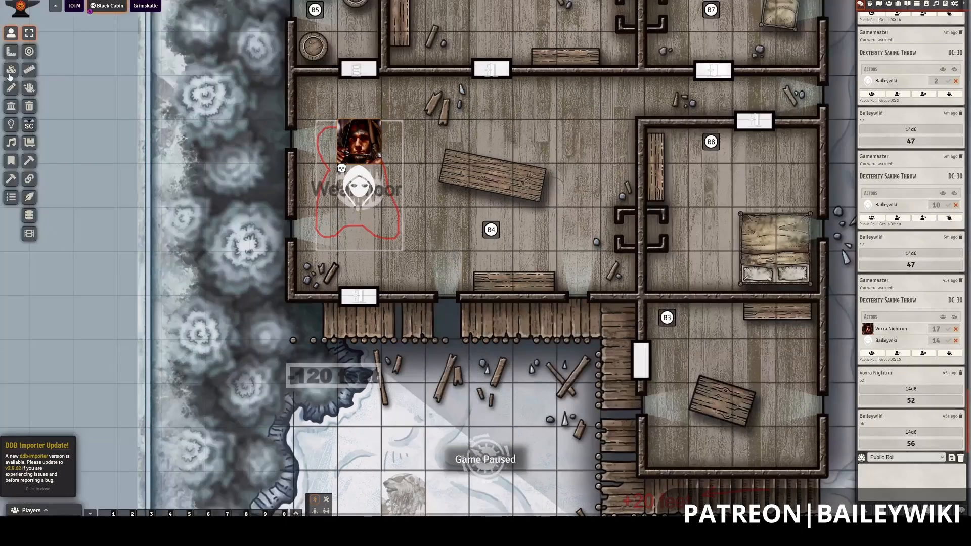
pyautogui.click(369, 252)
pyautogui.rightClick(370, 251)
pyautogui.rightClick(369, 252)
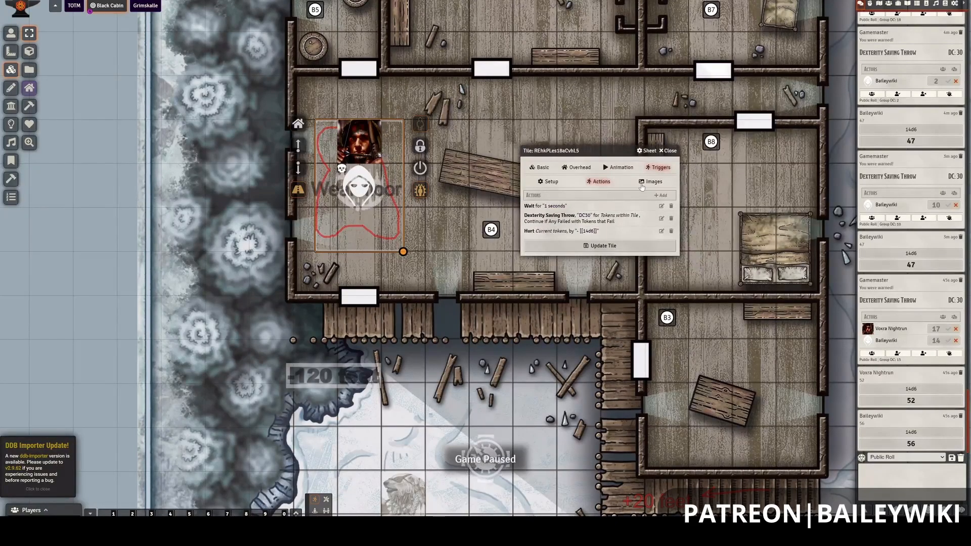
pyautogui.click(660, 195)
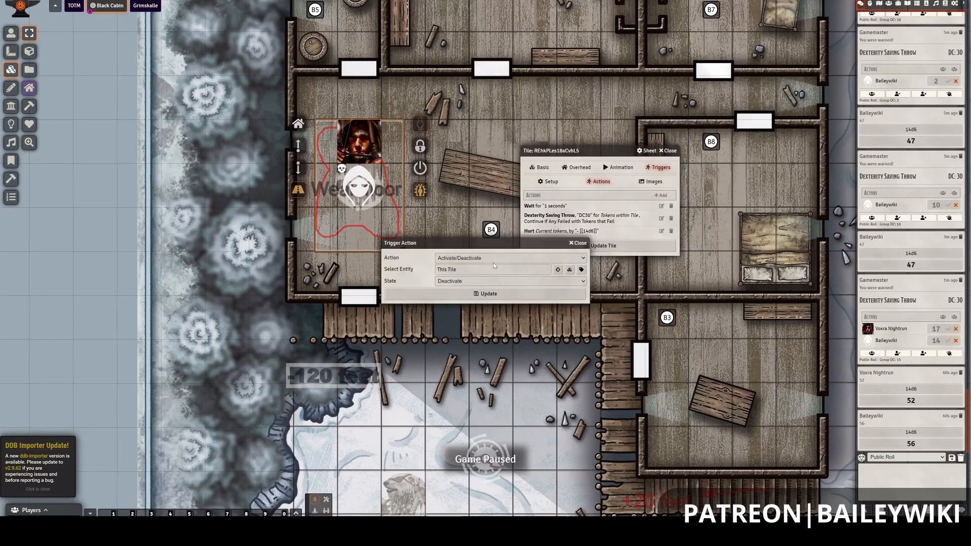
pyautogui.click(619, 299)
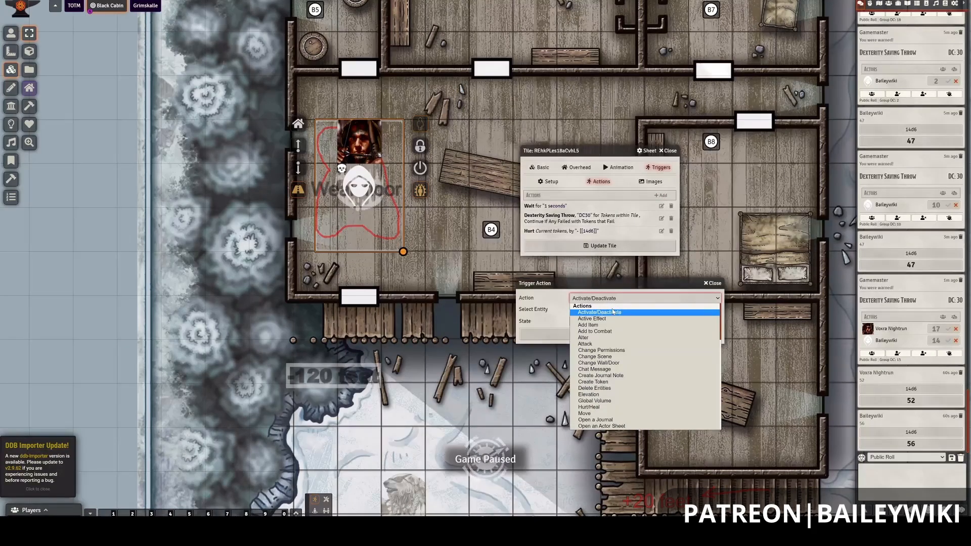
pyautogui.scroll(-3, 622, 364)
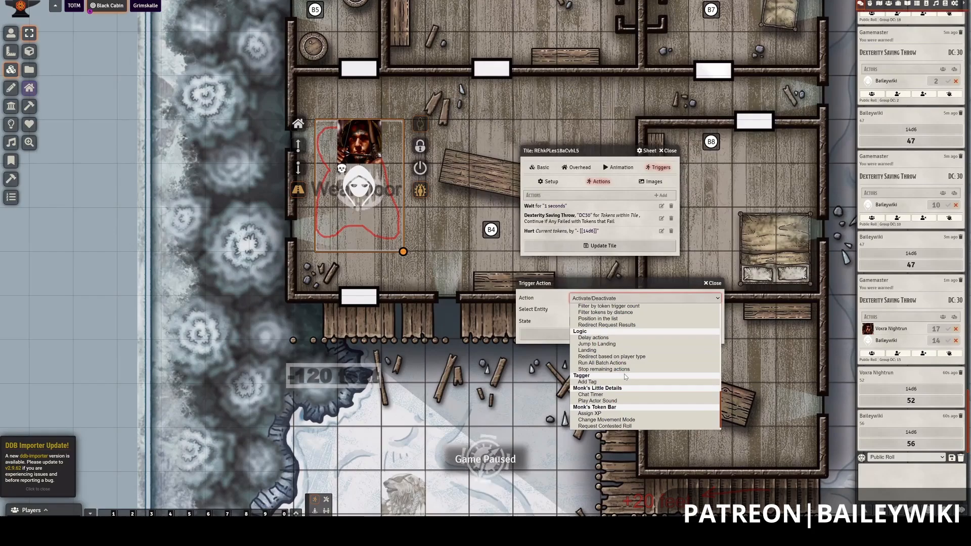
pyautogui.scroll(3, 615, 374)
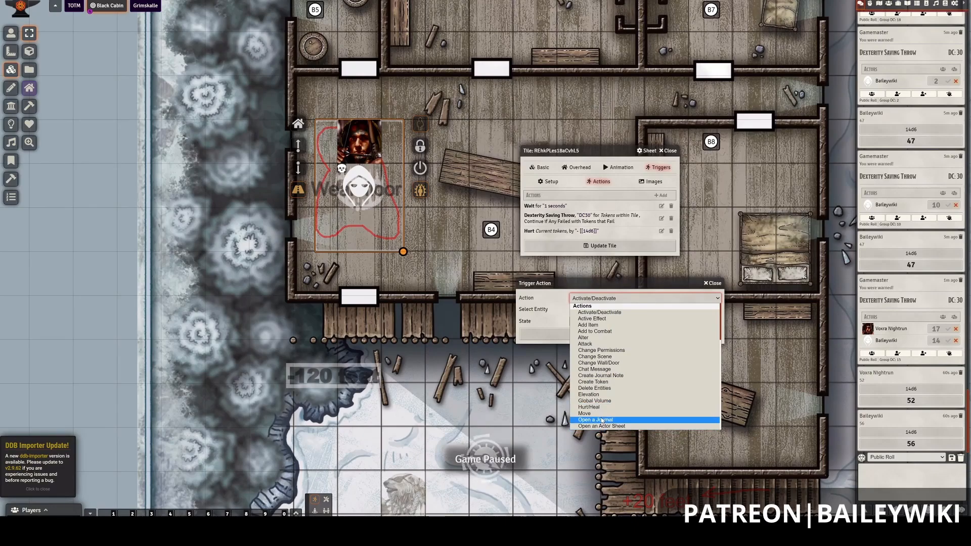
pyautogui.scroll(-3, 602, 420)
pyautogui.scroll(3, 602, 421)
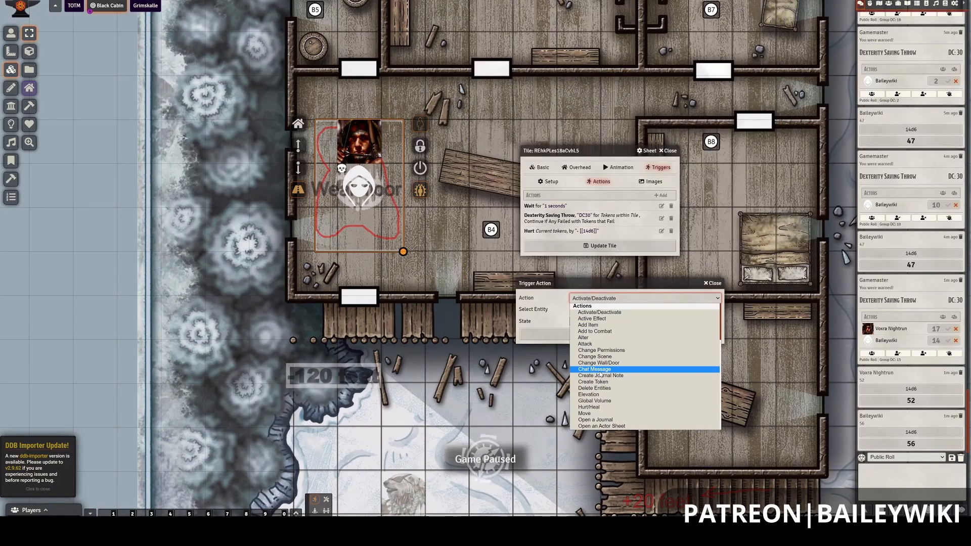
pyautogui.scroll(-5, 603, 375)
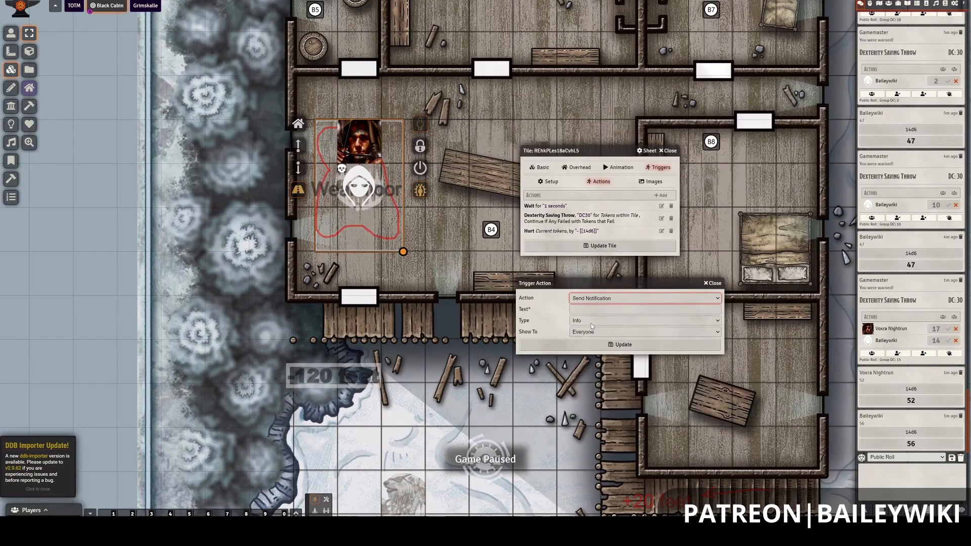
# Set the notification to "You fall through the floor because you ate too many burritos.", type Error, shown to Token Owner, and save the tile.
pyautogui.press('Tab')
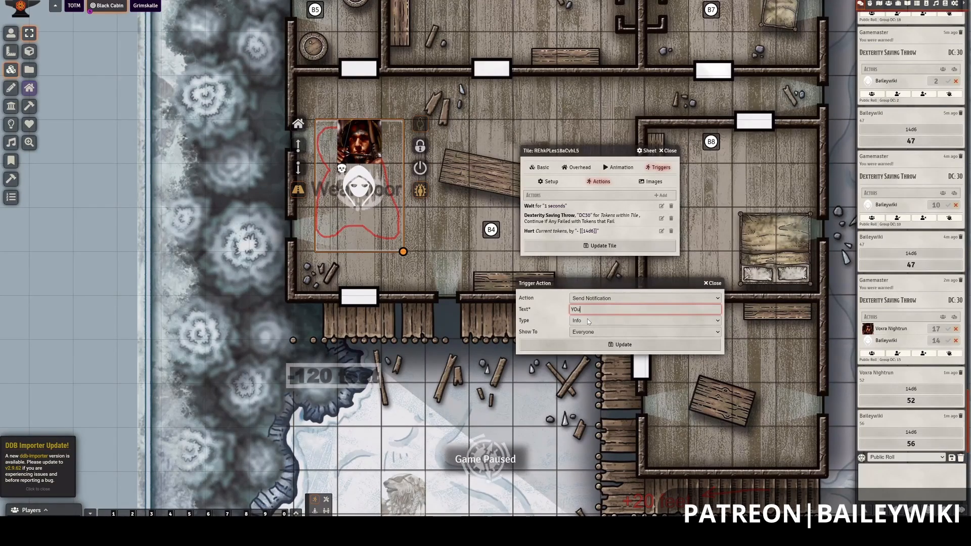
pyautogui.write('You fall through the floor because you ate too many burritos.')
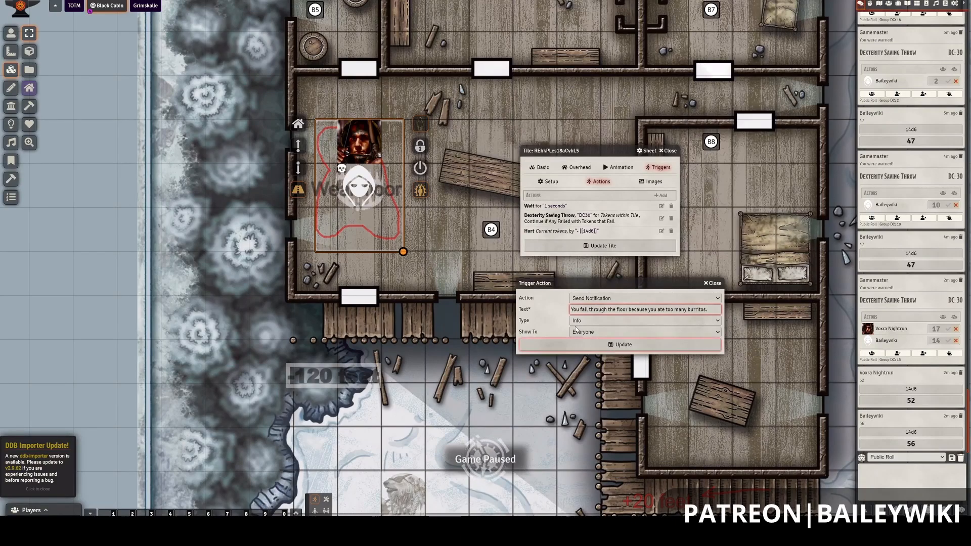
pyautogui.click(588, 324)
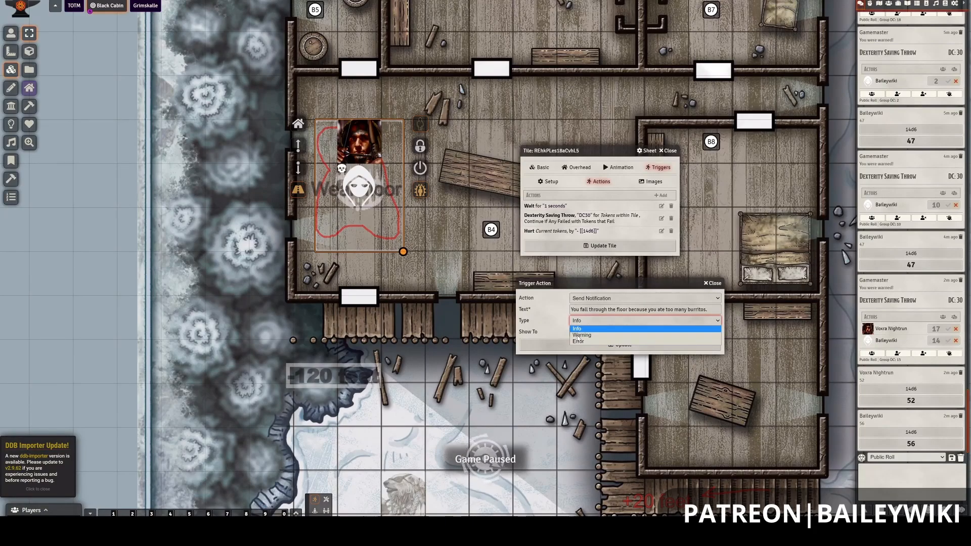
pyautogui.click(578, 341)
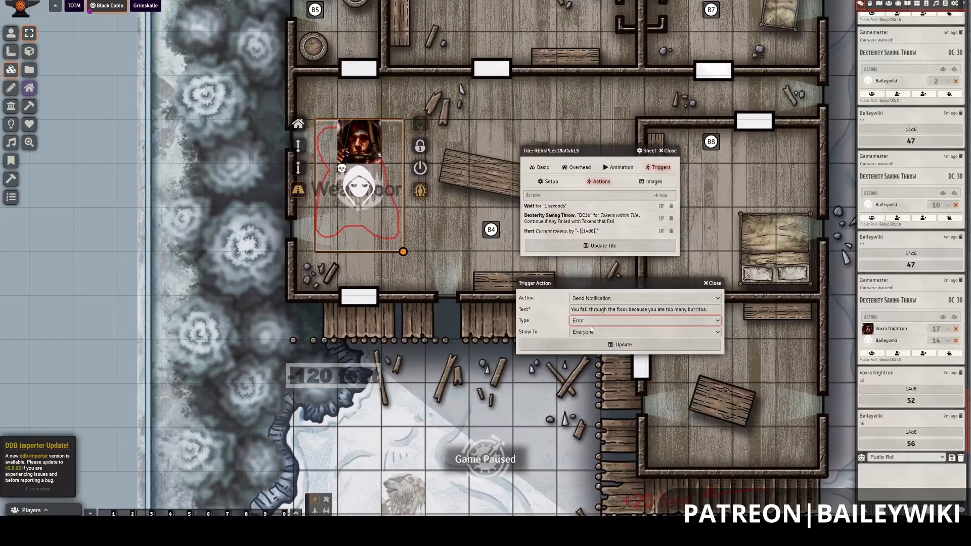
pyautogui.click(592, 332)
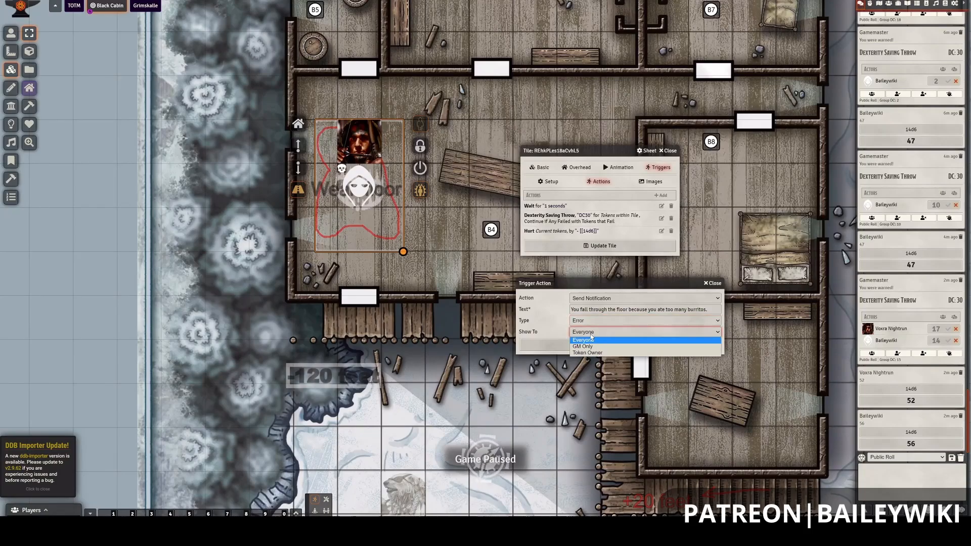
pyautogui.click(592, 336)
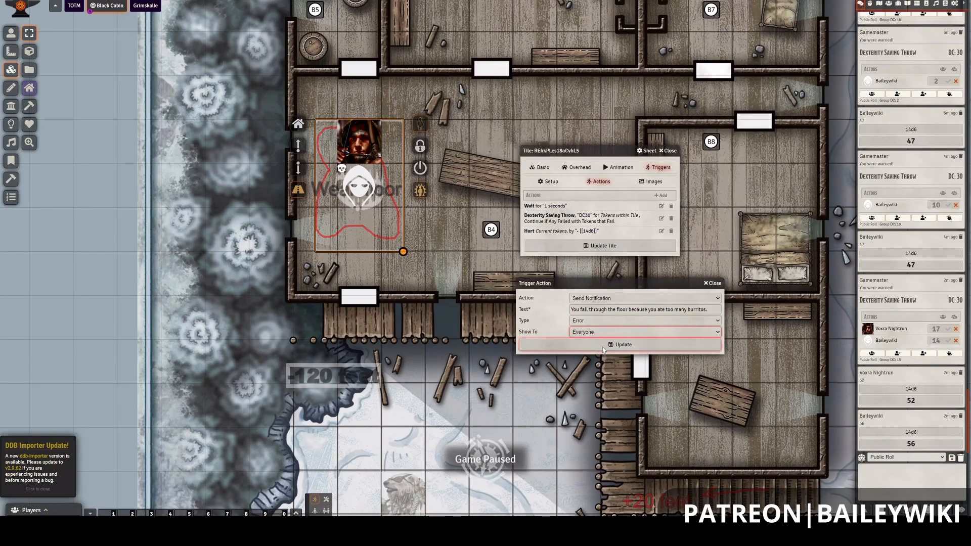
pyautogui.click(598, 334)
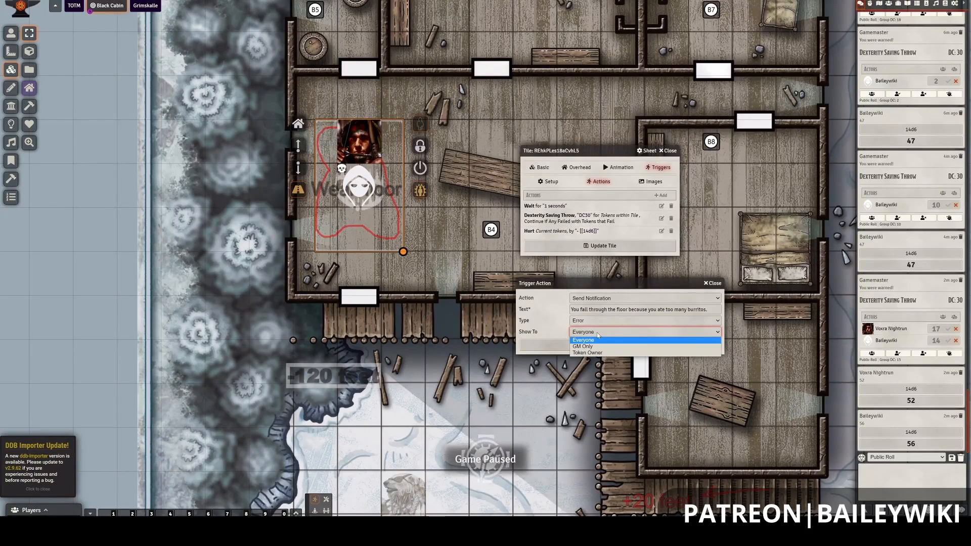
pyautogui.click(639, 350)
pyautogui.click(641, 349)
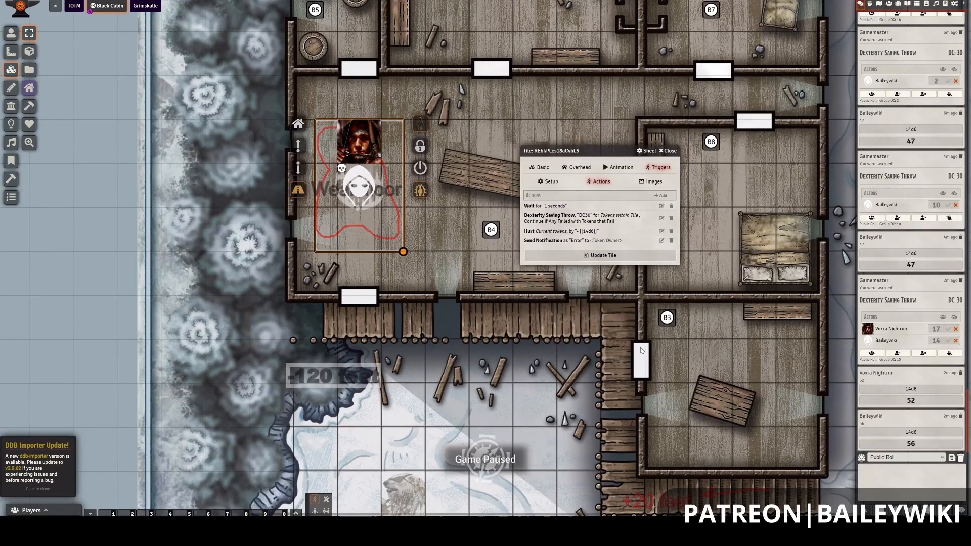
pyautogui.click(612, 248)
# Test the notification by moving the Voxra Nightrun token off the weak floor tile and back down onto it.
pyautogui.click(373, 148)
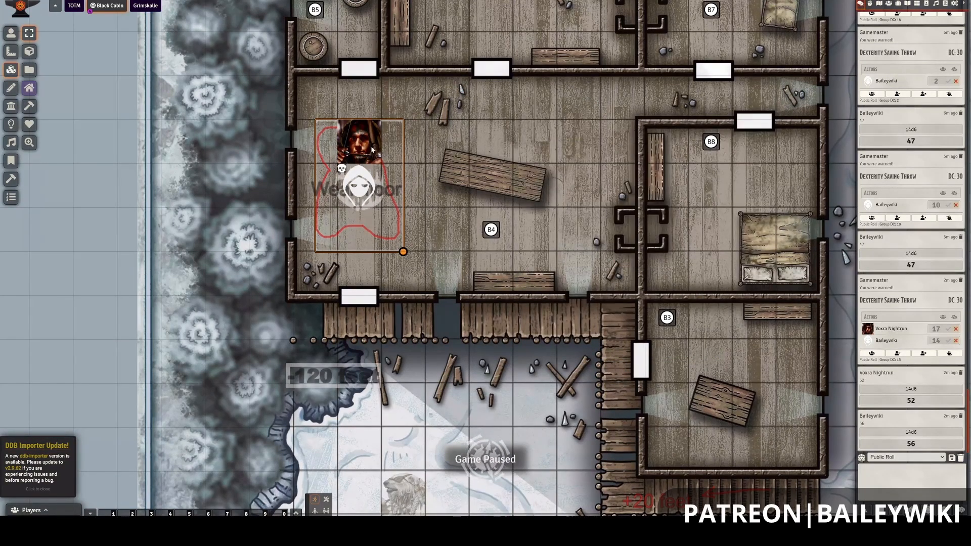
pyautogui.click(11, 33)
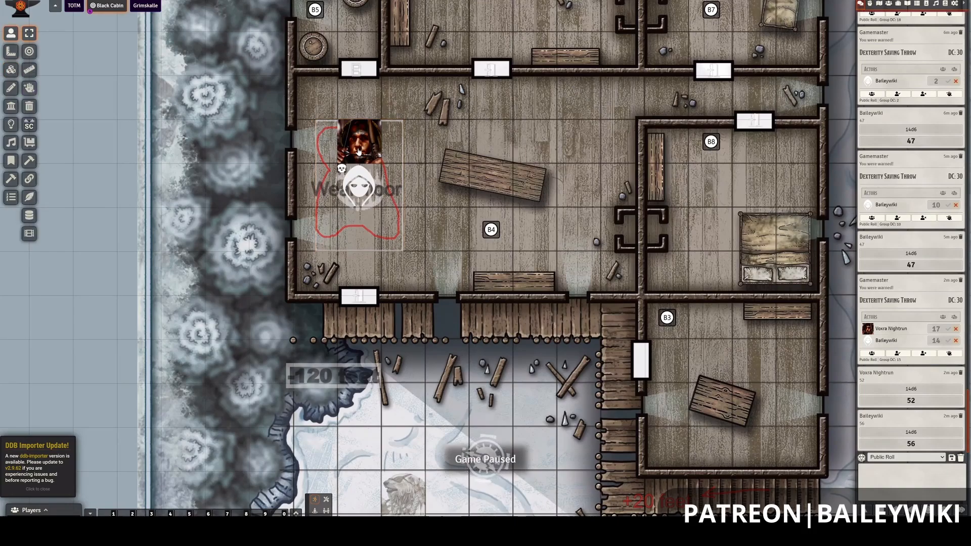
pyautogui.moveTo(359, 144); pyautogui.dragTo(365, 109)
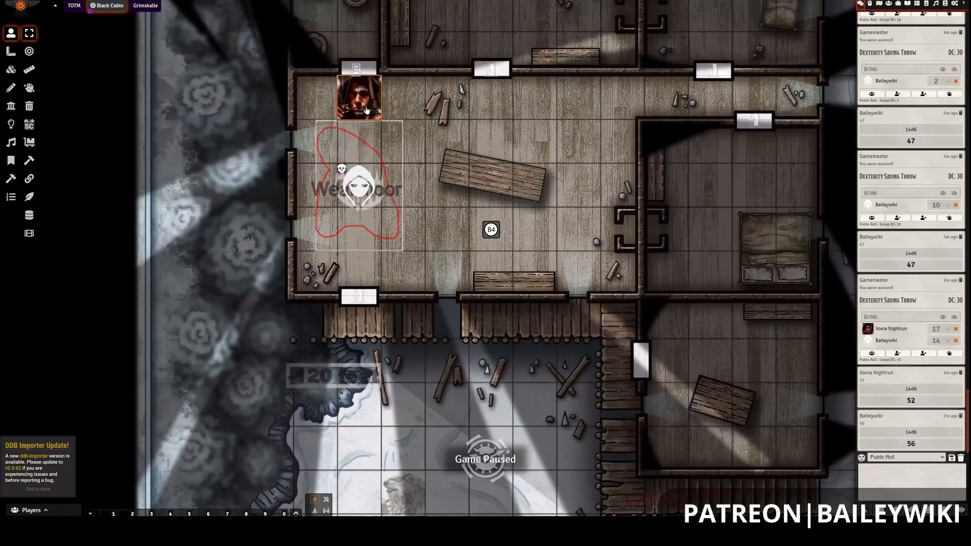
pyautogui.press('Down')
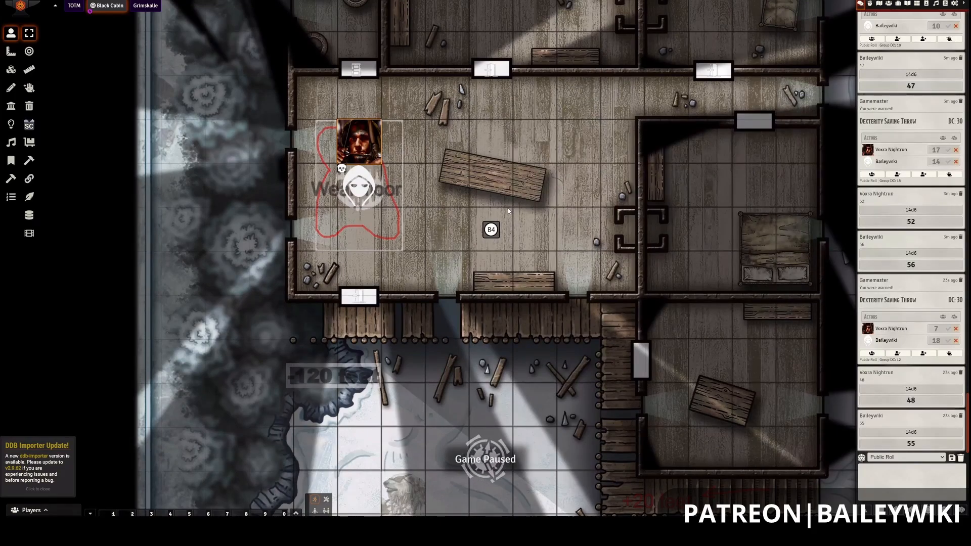
# Move the Baileywiki token out of the weak floor area to the space beside the wooden table in room B4.
pyautogui.click(454, 223)
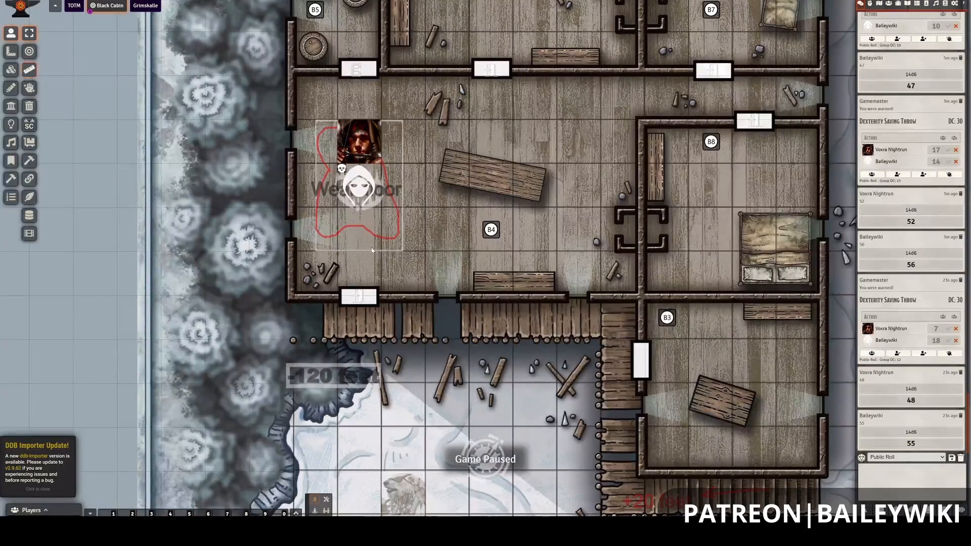
pyautogui.click(11, 70)
pyautogui.click(365, 190)
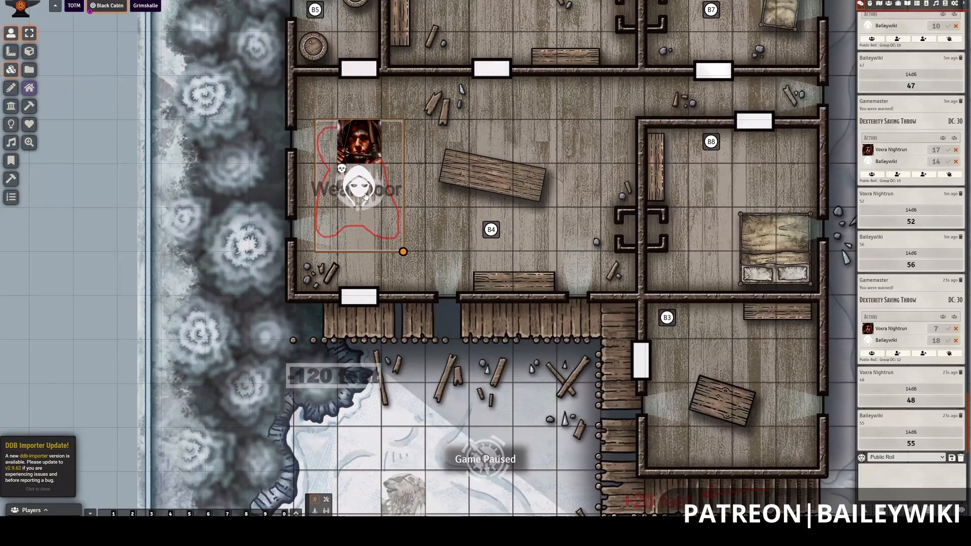
pyautogui.click(10, 34)
pyautogui.moveTo(374, 187); pyautogui.dragTo(448, 191)
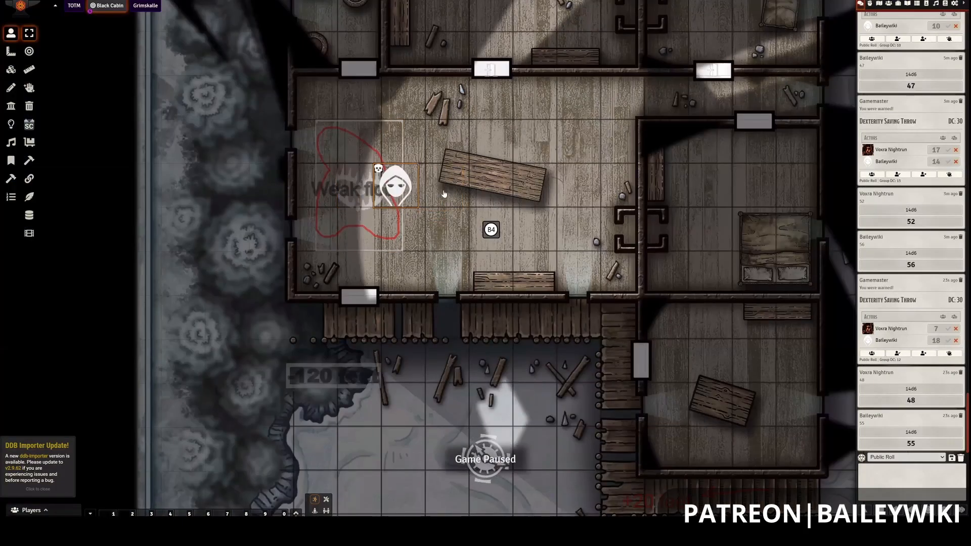
pyautogui.rightClick(449, 188)
pyautogui.rightClick(449, 188)
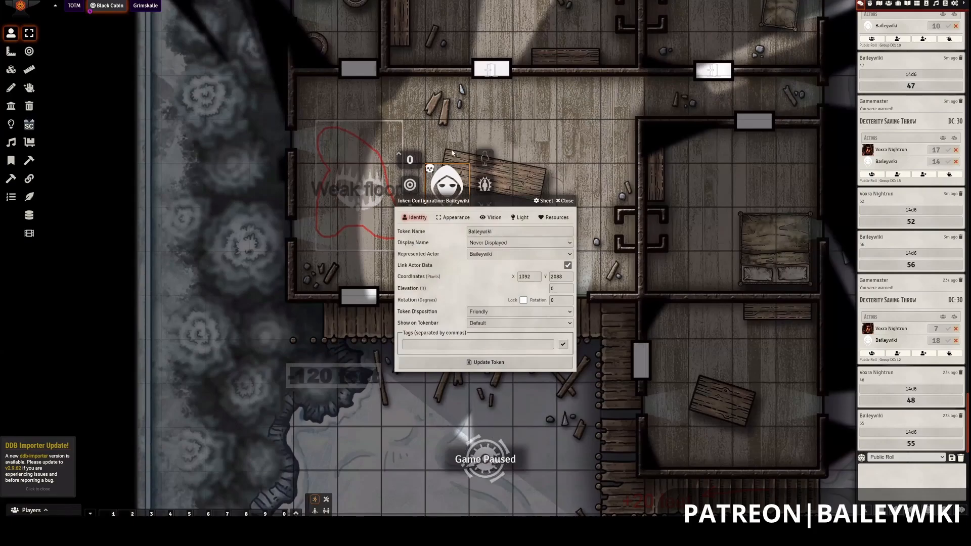
pyautogui.click(59, 41)
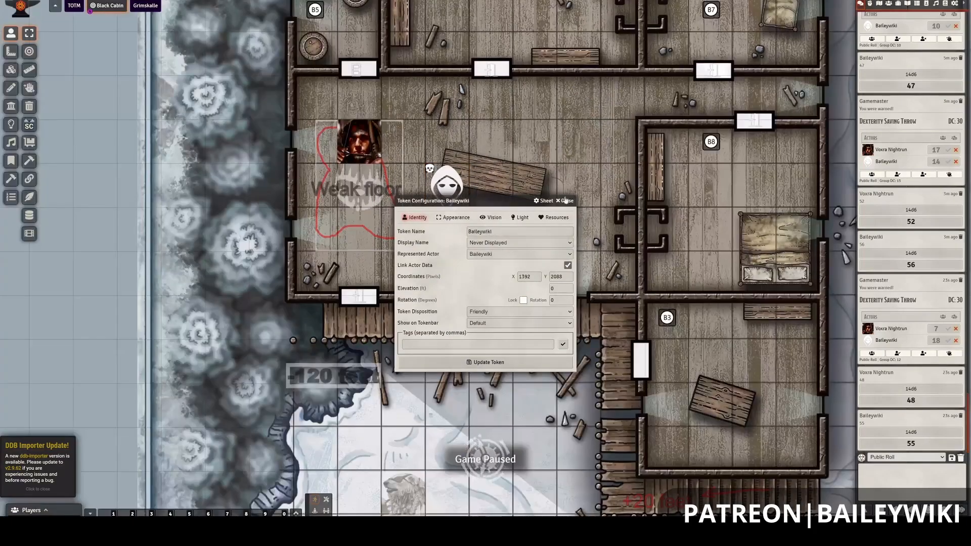
pyautogui.press('Escape')
# Examine the Baileywiki character sheet's attributes, biography, effects and inventory for a weight stat.
pyautogui.doubleClick(448, 187)
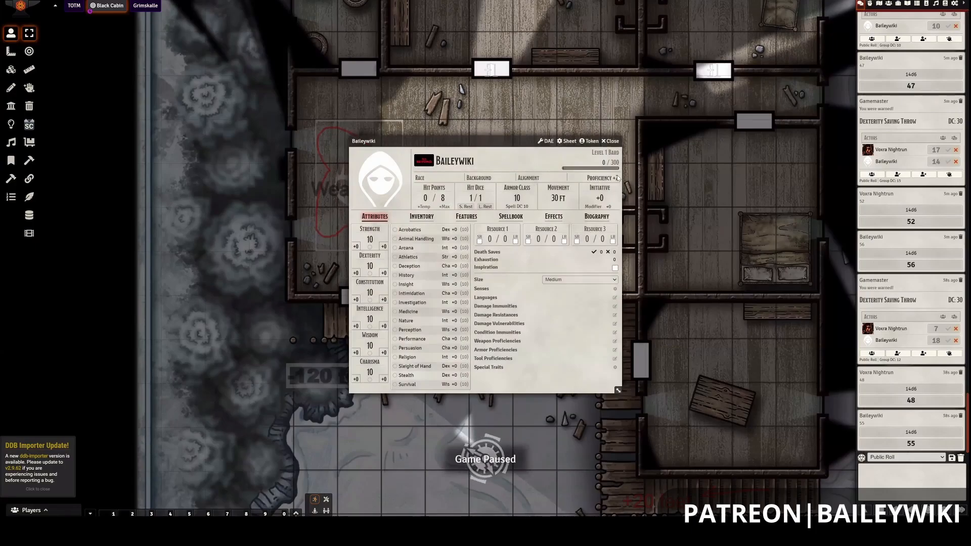
pyautogui.moveTo(531, 141); pyautogui.dragTo(681, 130)
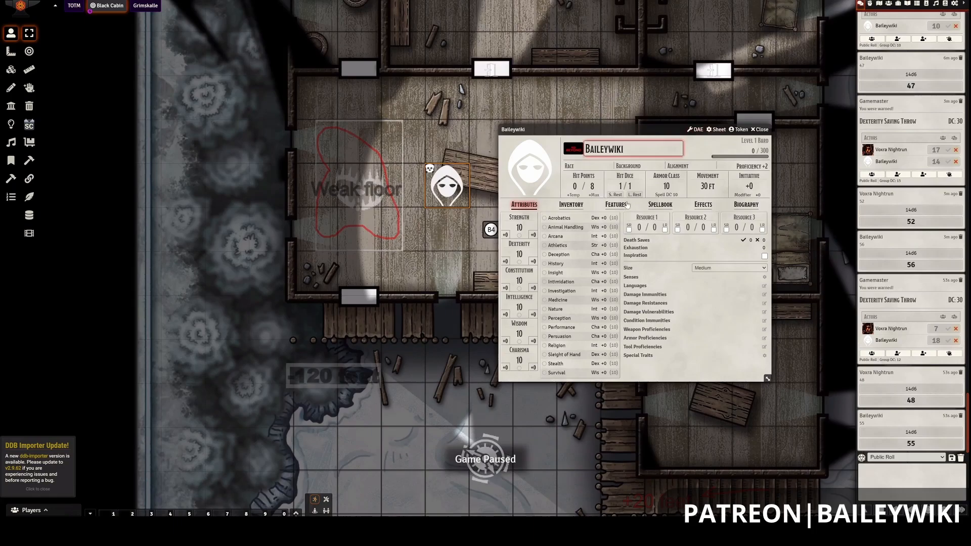
pyautogui.click(736, 204)
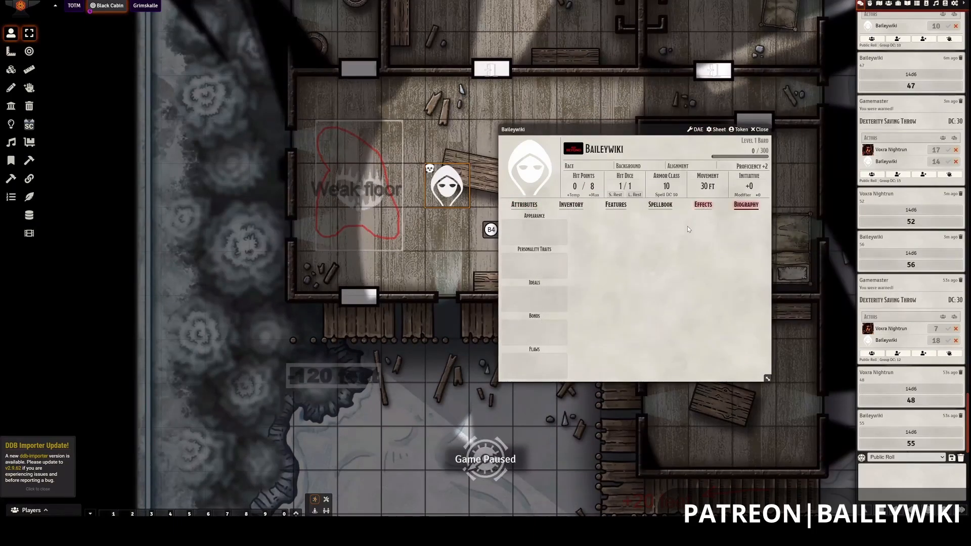
pyautogui.click(703, 204)
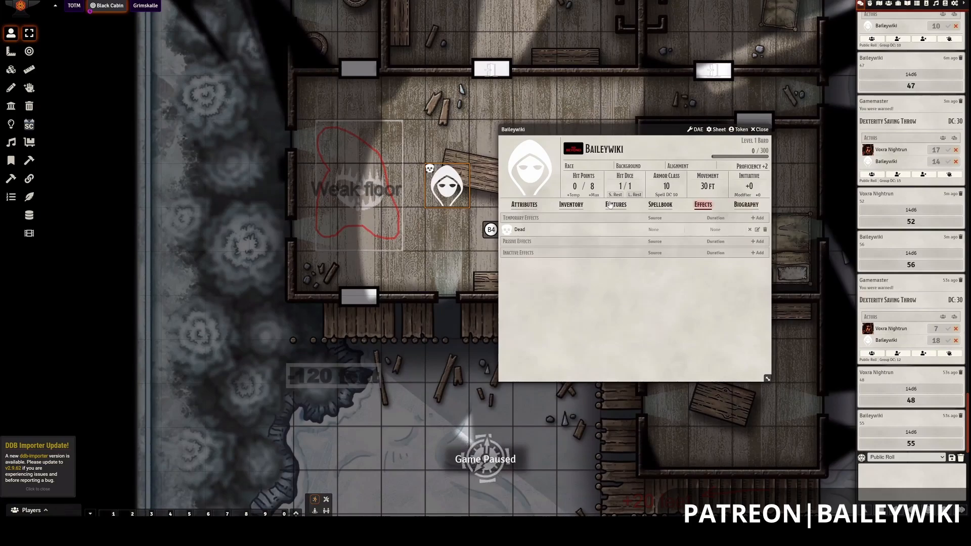
pyautogui.click(557, 208)
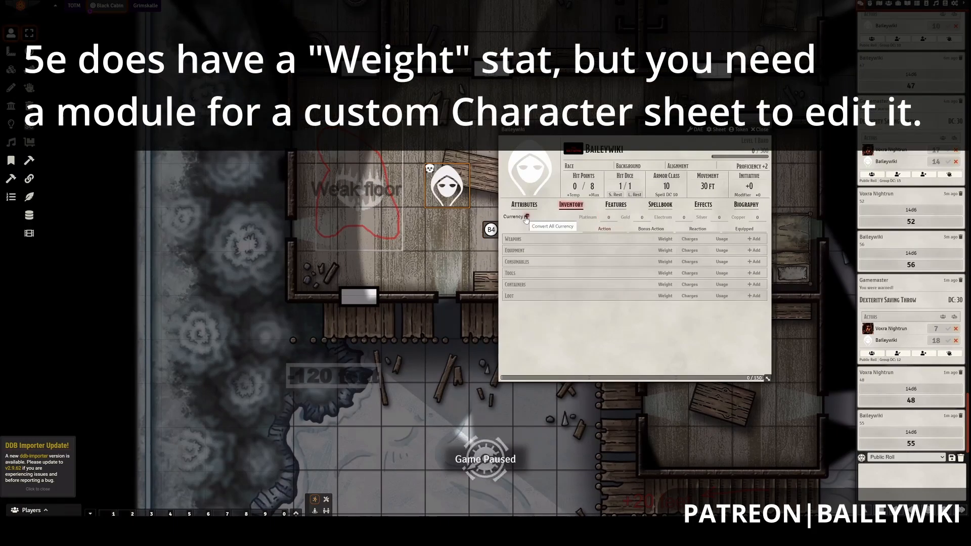
pyautogui.click(609, 220)
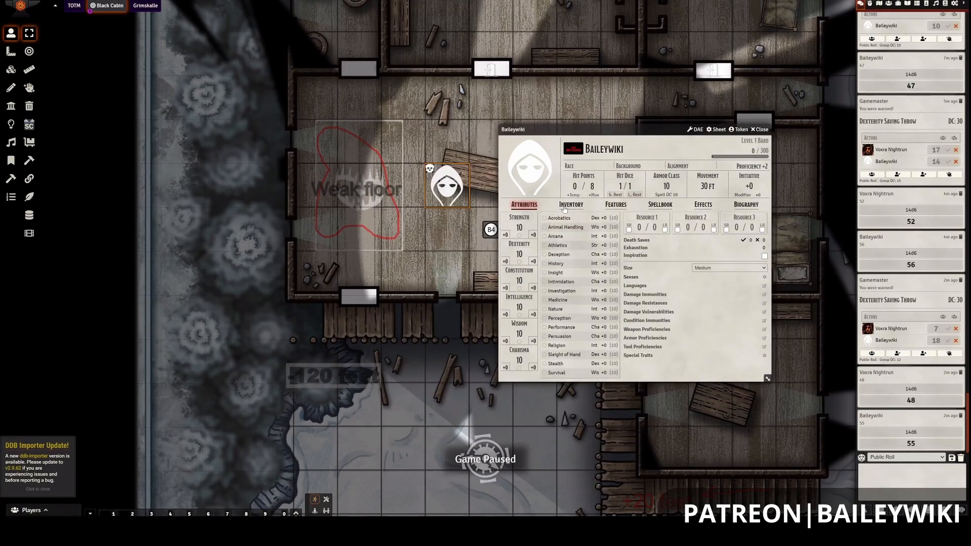
# Add a new loot item with a weight of 500 to the Baileywiki character's inventory.
pyautogui.click(564, 210)
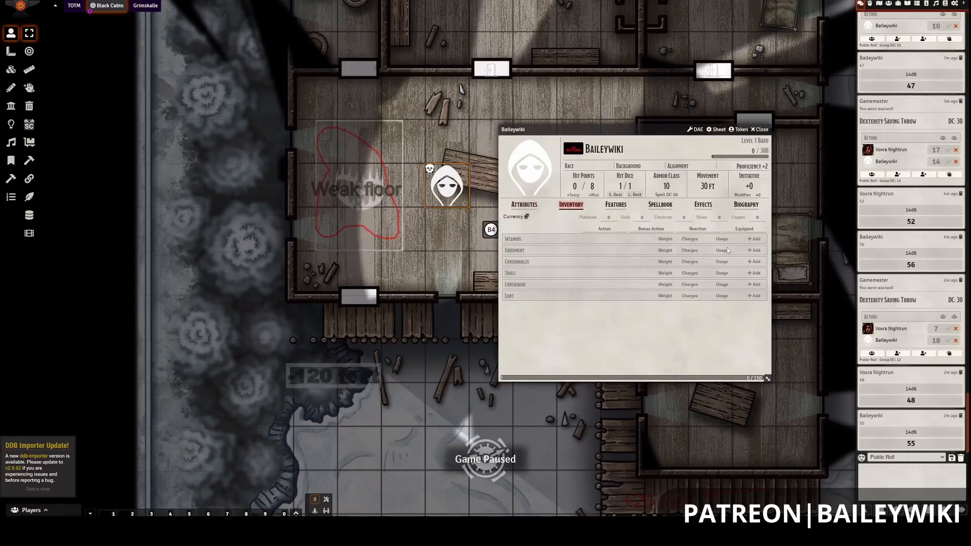
pyautogui.click(754, 296)
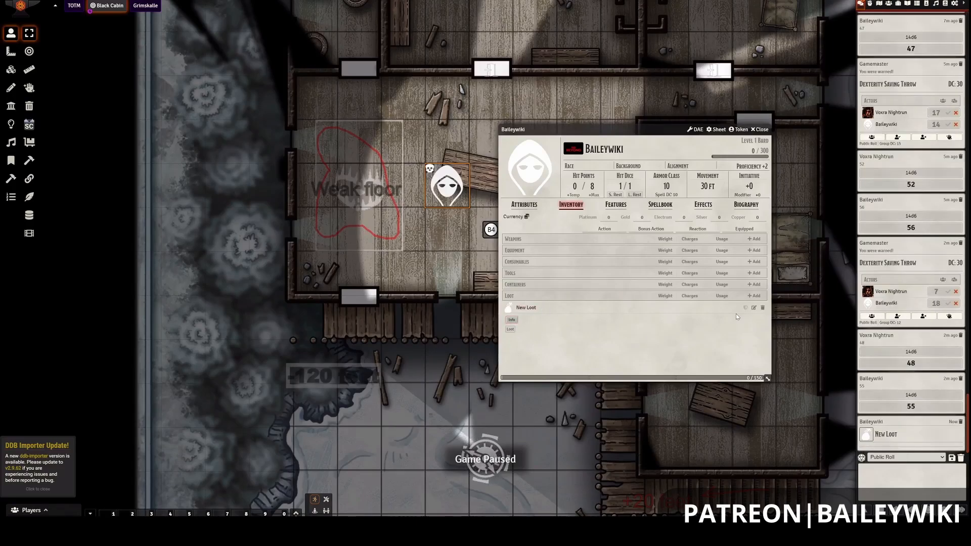
pyautogui.click(754, 308)
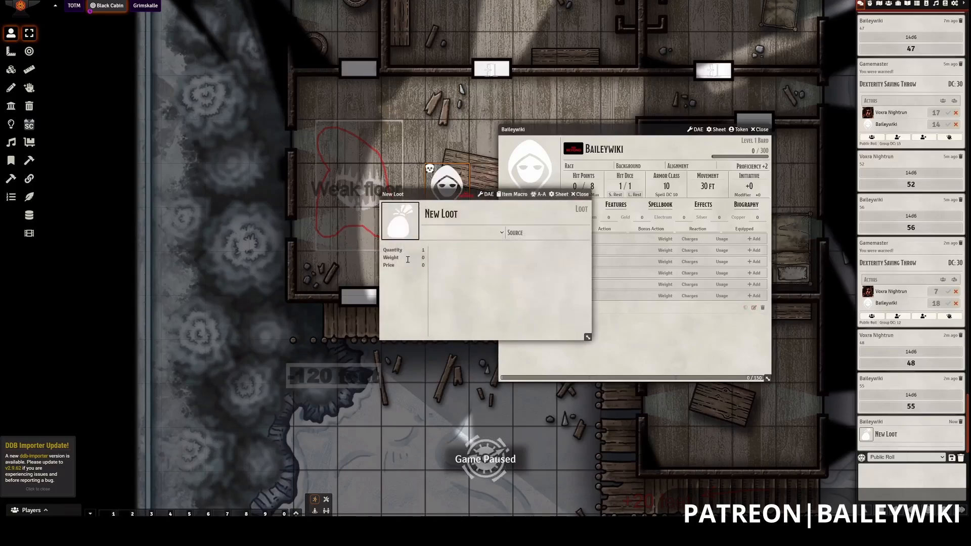
pyautogui.click(408, 260)
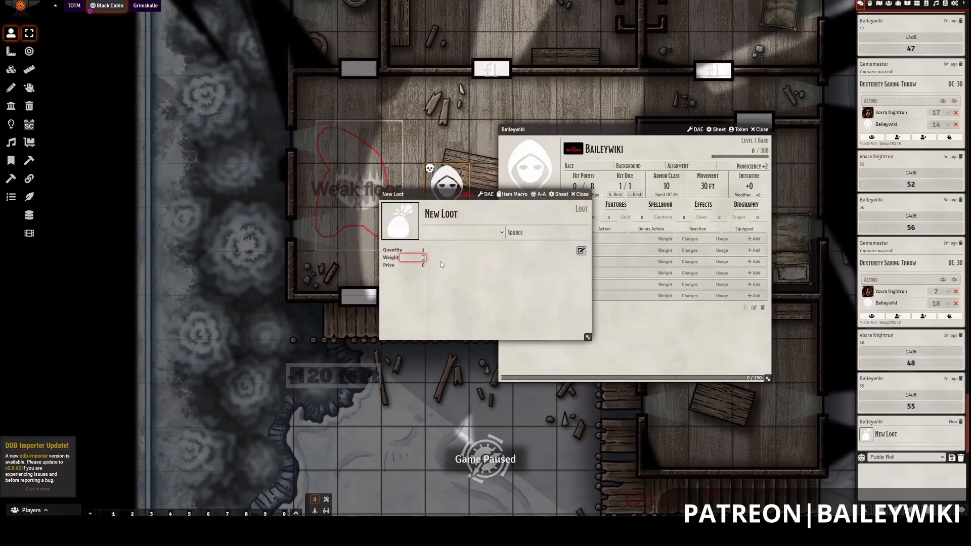
pyautogui.write('500')
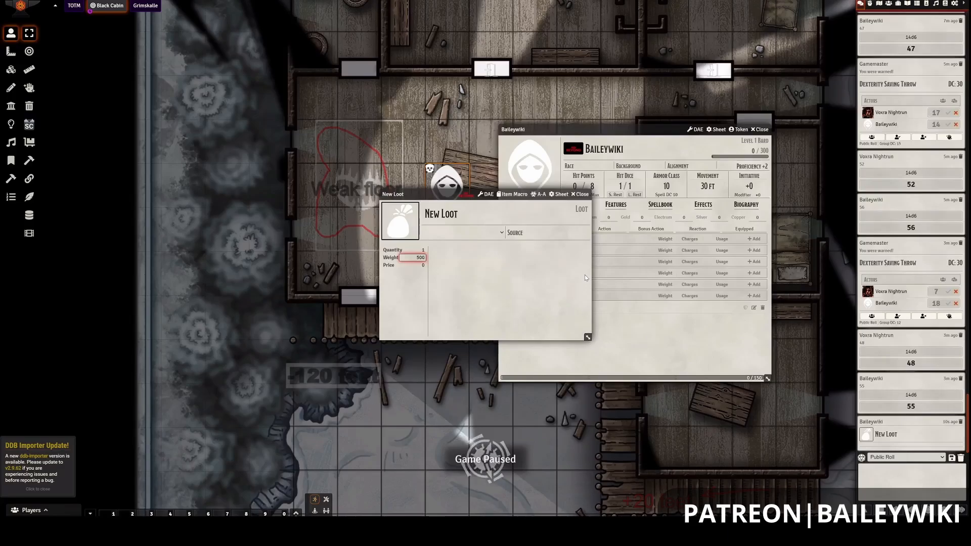
pyautogui.click(582, 196)
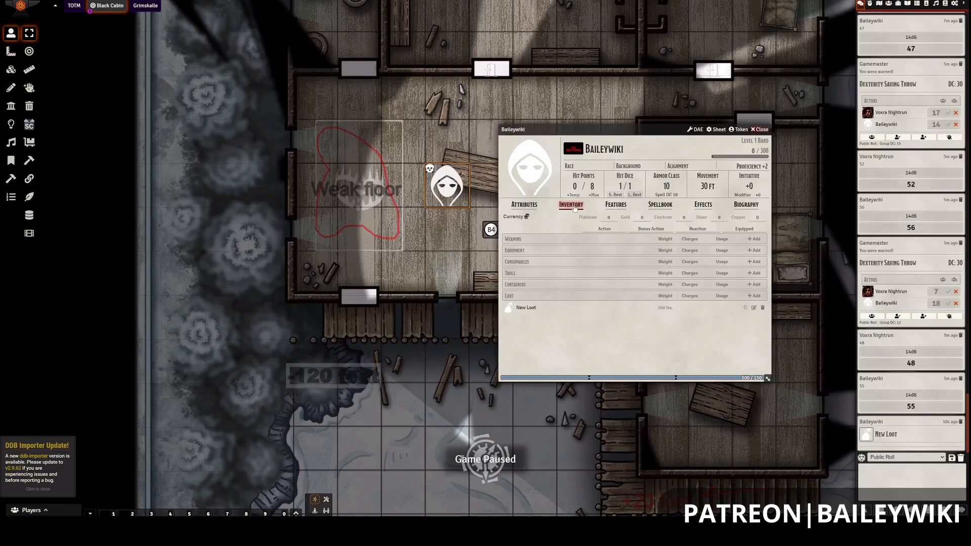
# Return to the character's attributes and open the browser's developer console in a widened pane beside the scene.
pyautogui.click(525, 207)
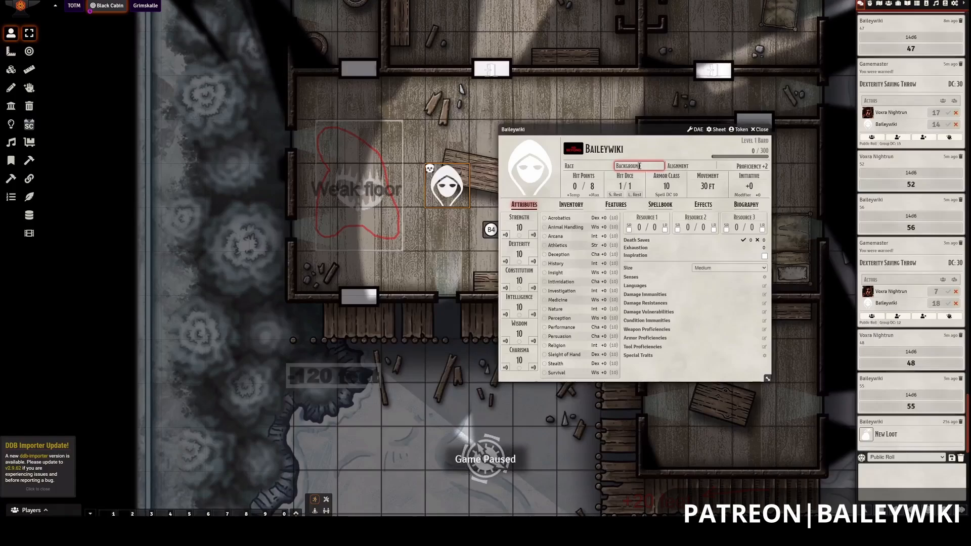
pyautogui.press('F12')
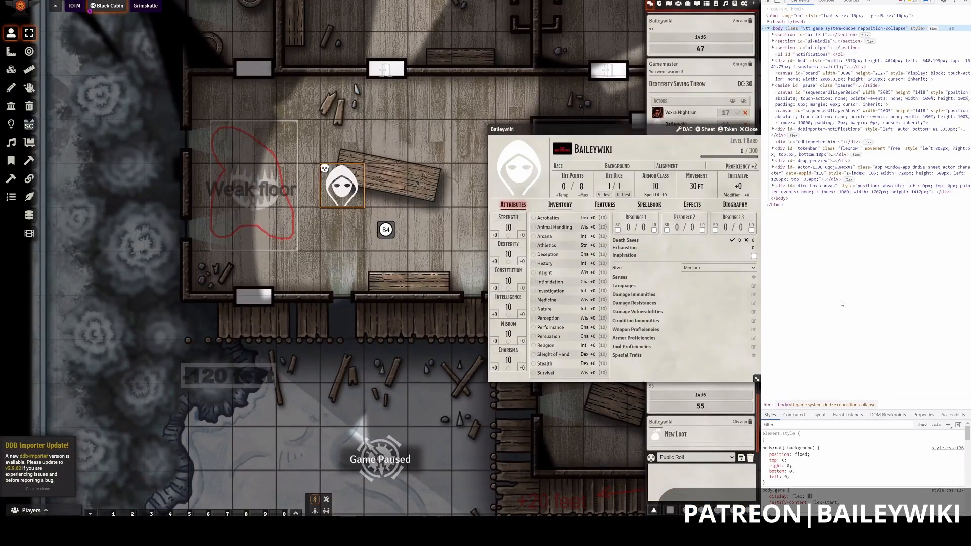
pyautogui.moveTo(762, 309); pyautogui.dragTo(719, 306)
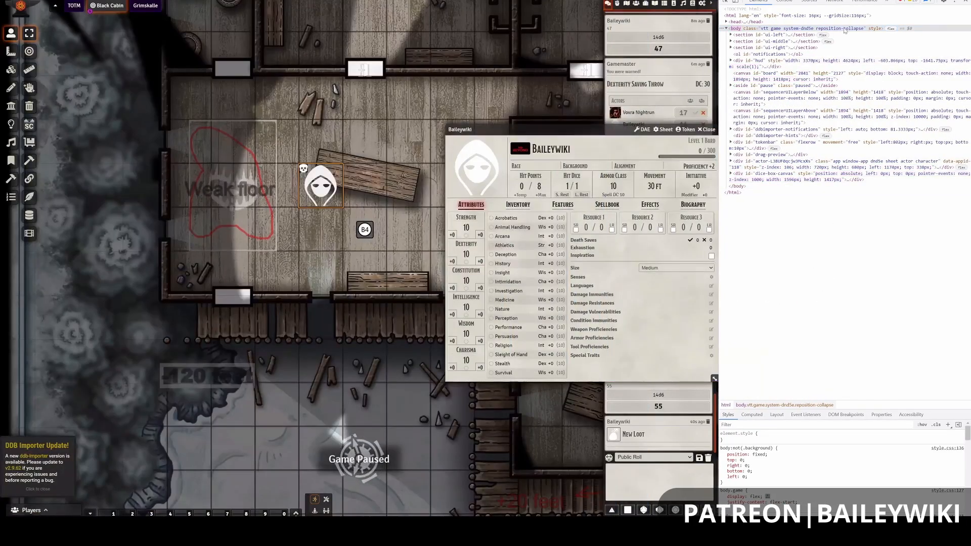
pyautogui.click(786, 2)
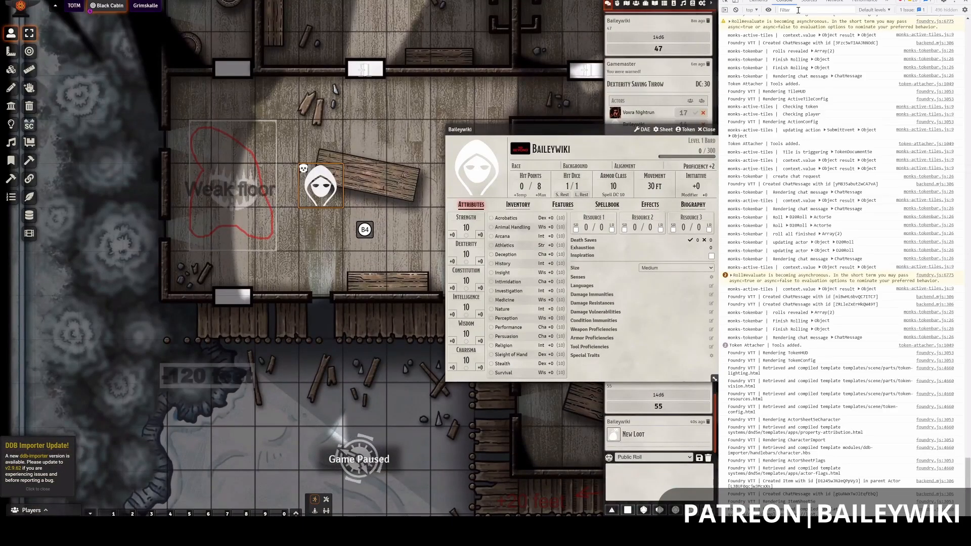
# Search the console messages for "enc" and remove the filter.
pyautogui.click(798, 10)
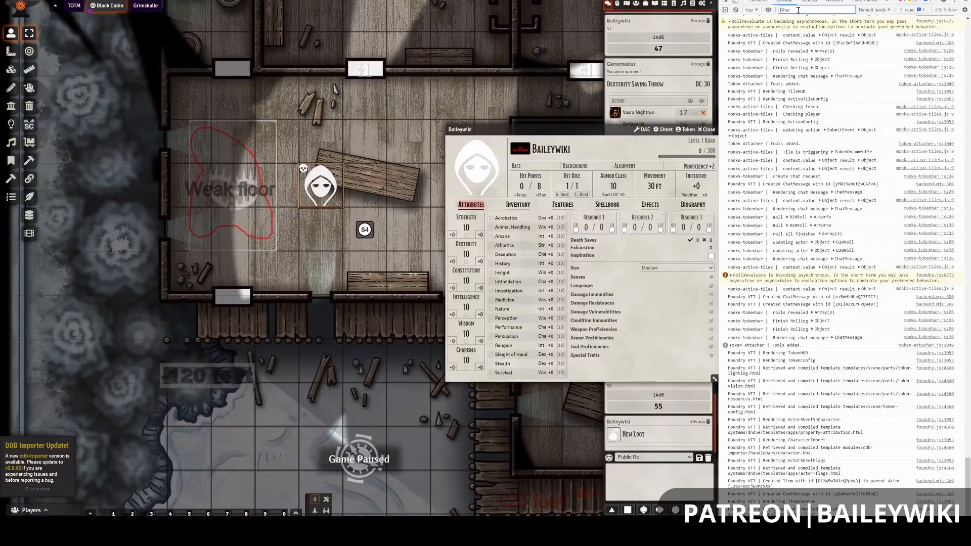
pyautogui.write('enc')
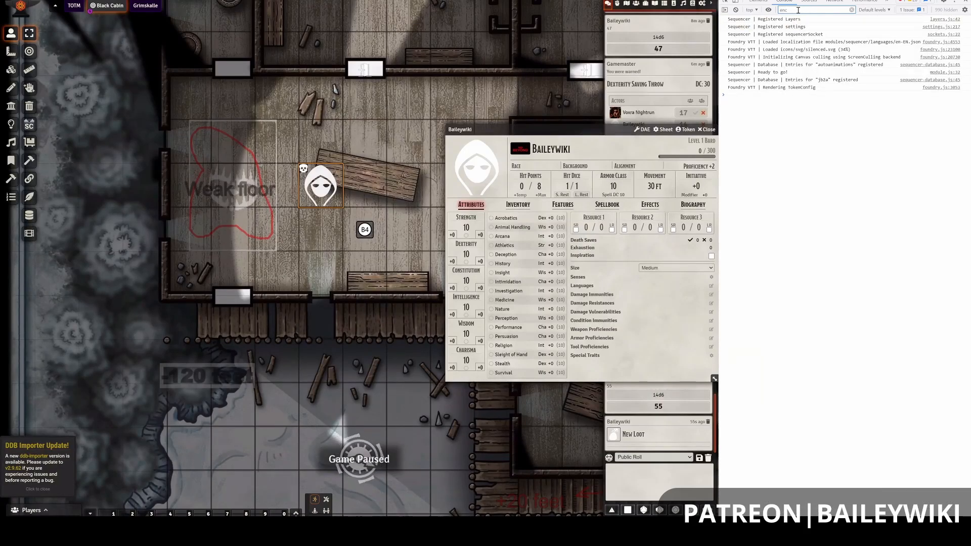
pyautogui.press('BackSpace')
pyautogui.press('BackSpace')
pyautogui.press('BackSpace')
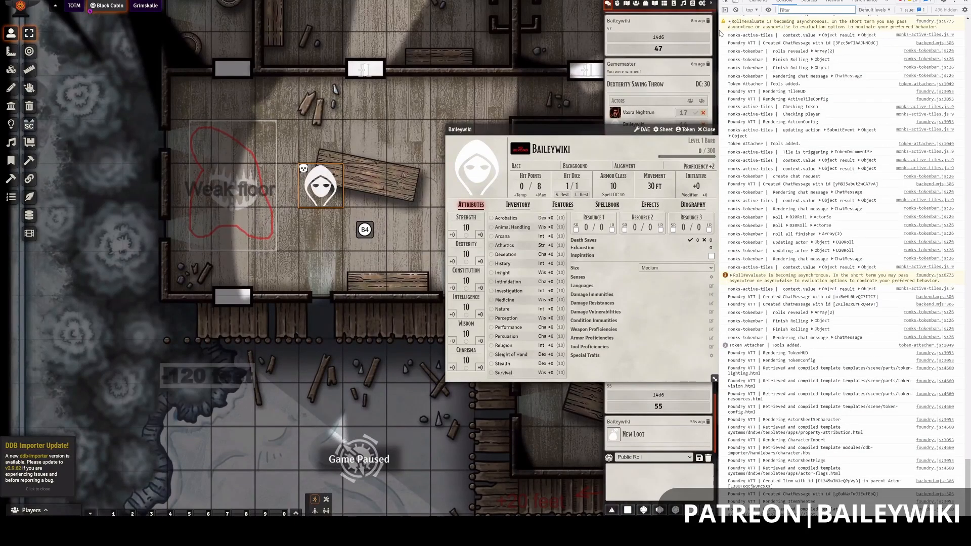
# Clear the console log and evaluate canvas.tokens._controlled to retrieve the selected Baileywiki token.
pyautogui.click(736, 10)
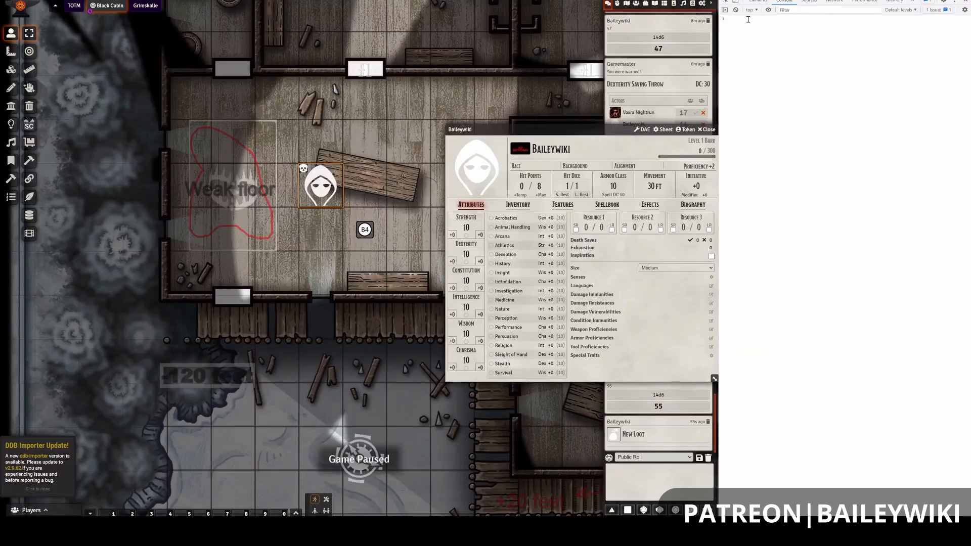
pyautogui.click(789, 10)
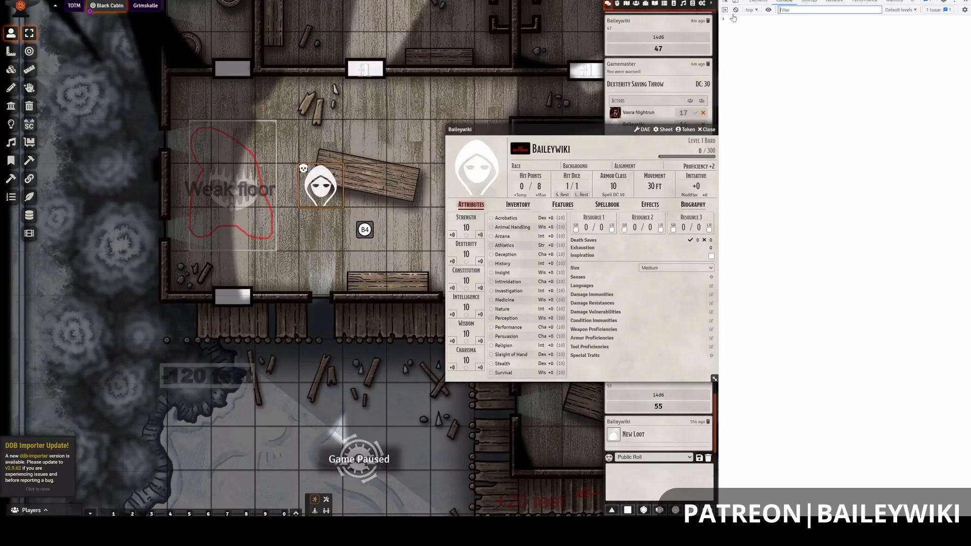
pyautogui.write('ca')
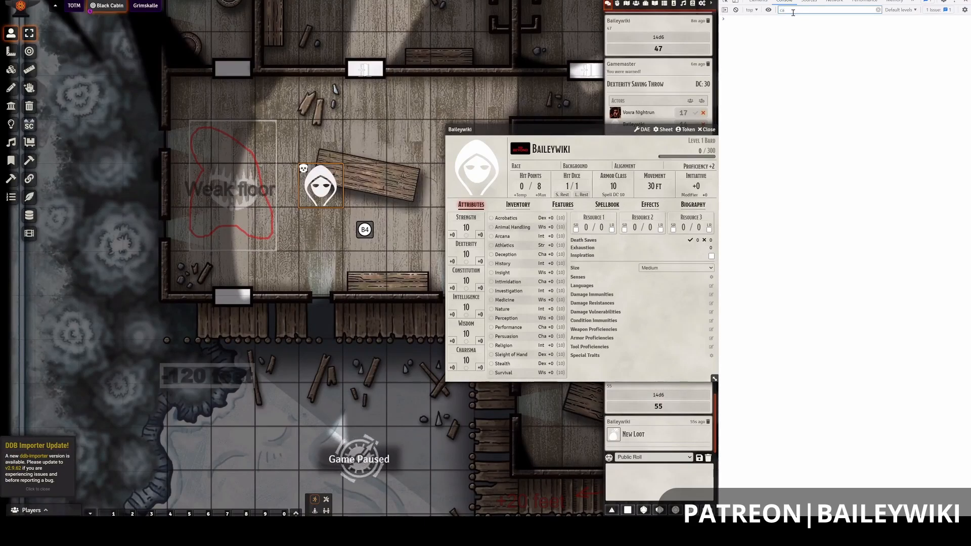
pyautogui.press('BackSpace')
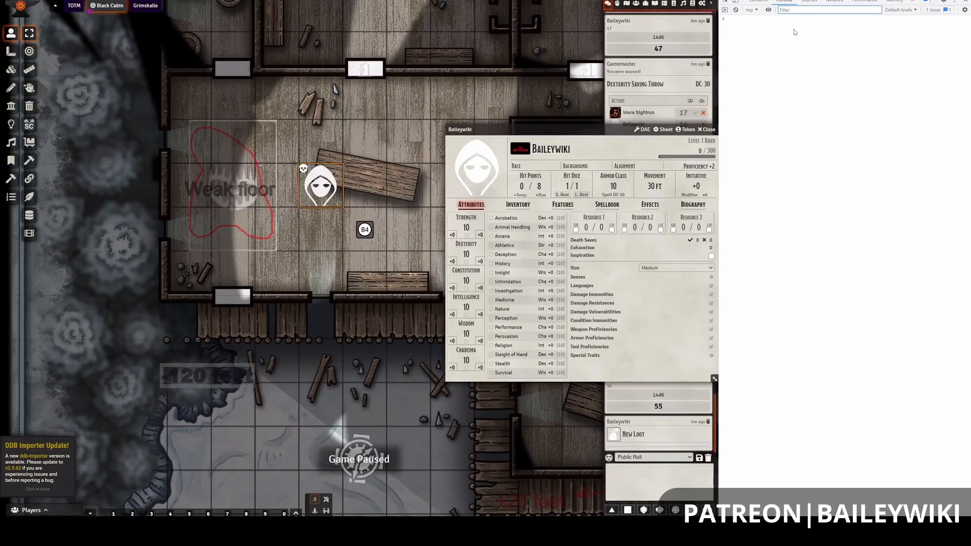
pyautogui.click(794, 32)
pyautogui.write('canvas')
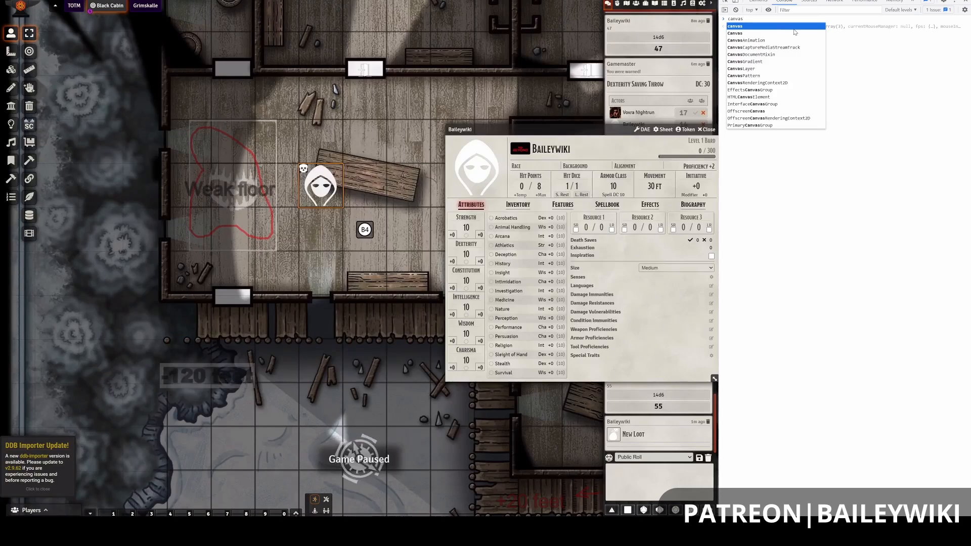
pyautogui.write('.')
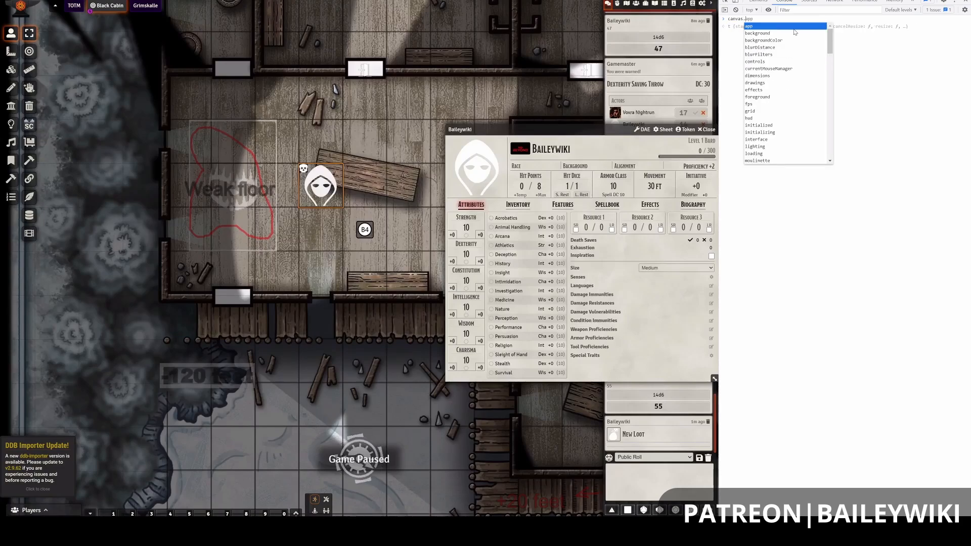
pyautogui.write('toek')
pyautogui.press('BackSpace')
pyautogui.write('kens.')
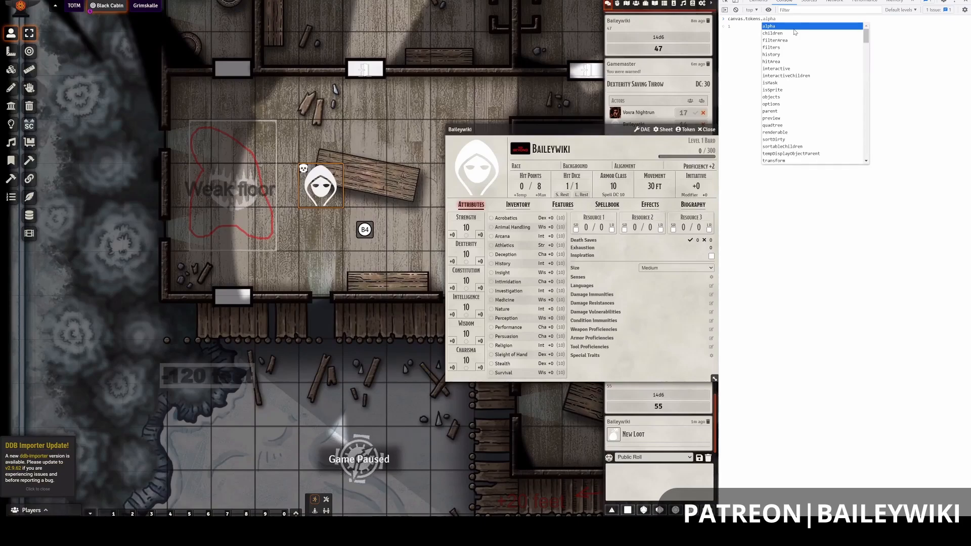
pyautogui.press('BackSpace')
pyautogui.write('_con')
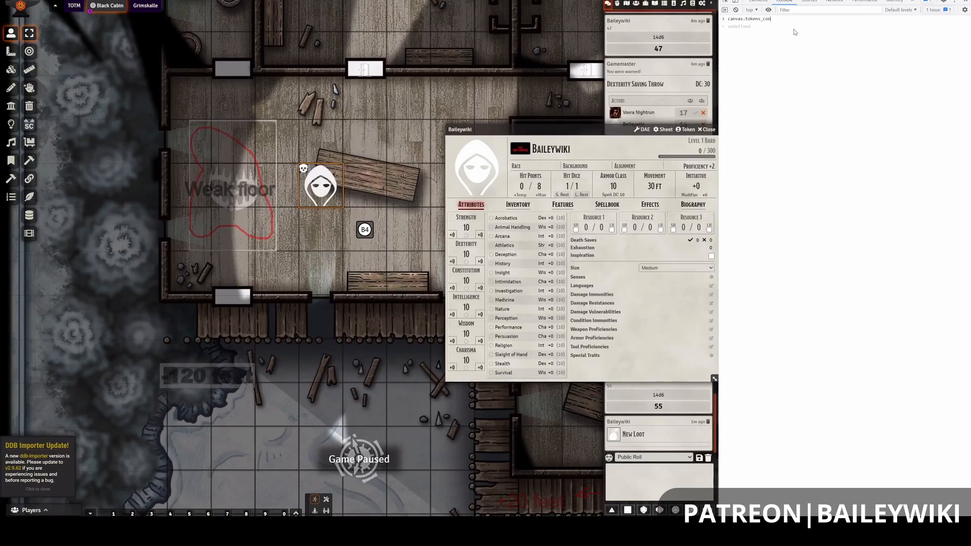
pyautogui.write('trol')
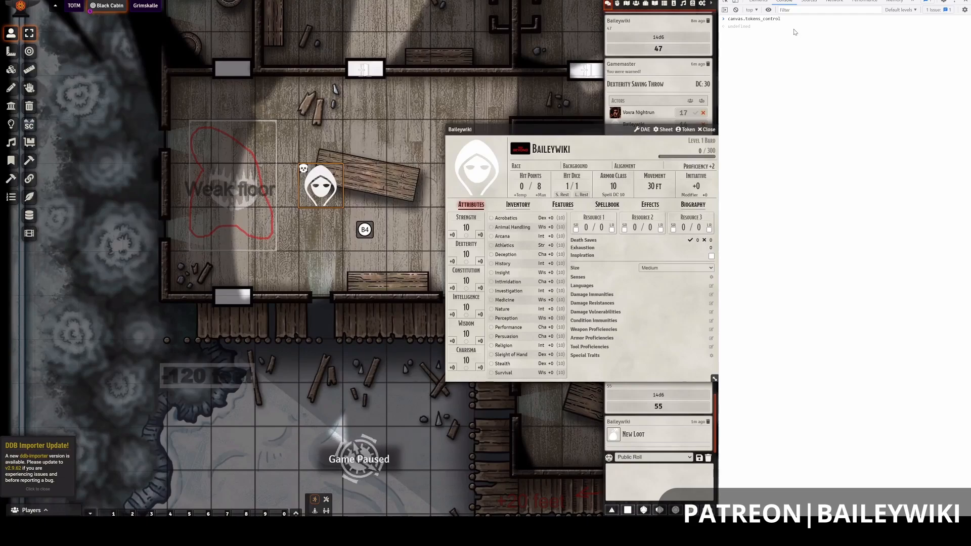
pyautogui.press('BackSpace')
pyautogui.press('BackSpace')
pyautogui.press('BackSpace')
pyautogui.press('BackSpace')
pyautogui.press('BackSpace')
pyautogui.write('.')
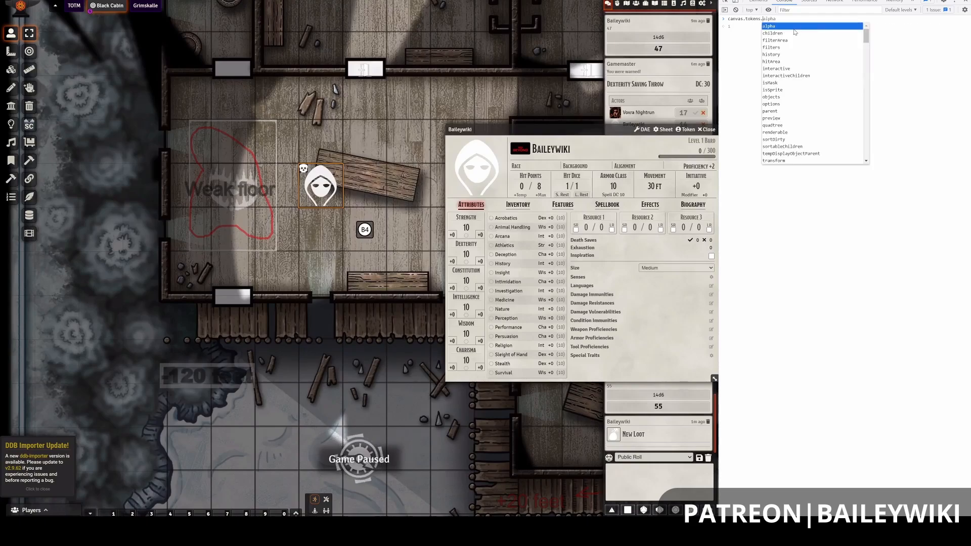
pyautogui.write('_')
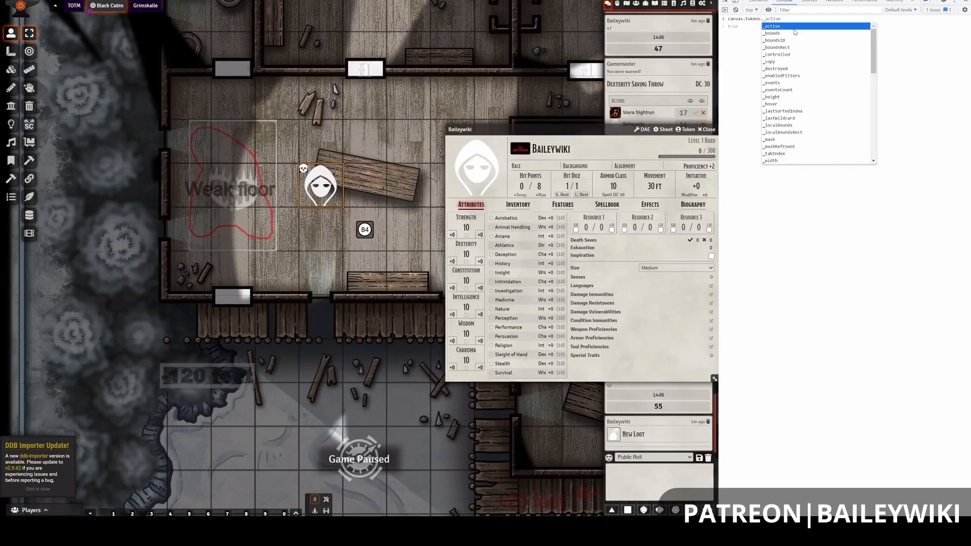
pyautogui.press('BackSpace')
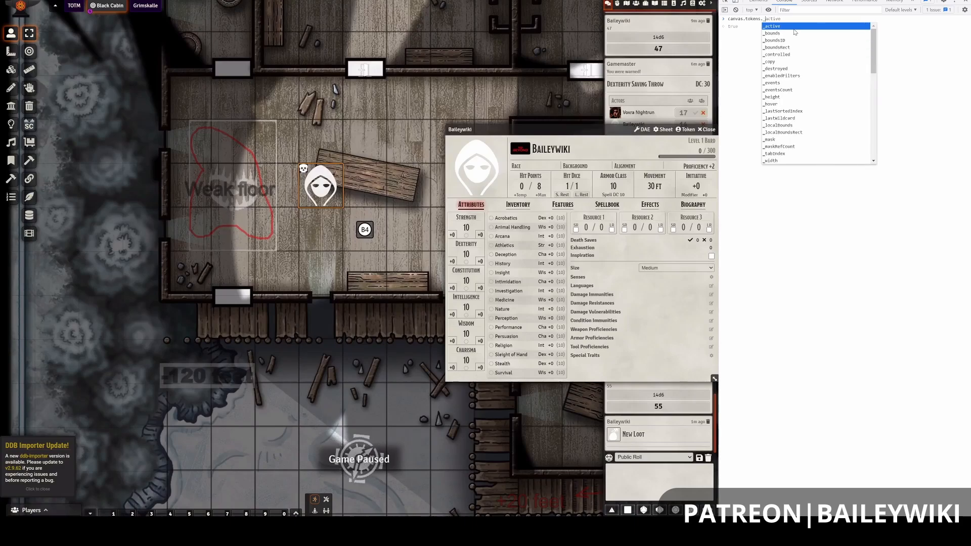
pyautogui.write('_controlled')
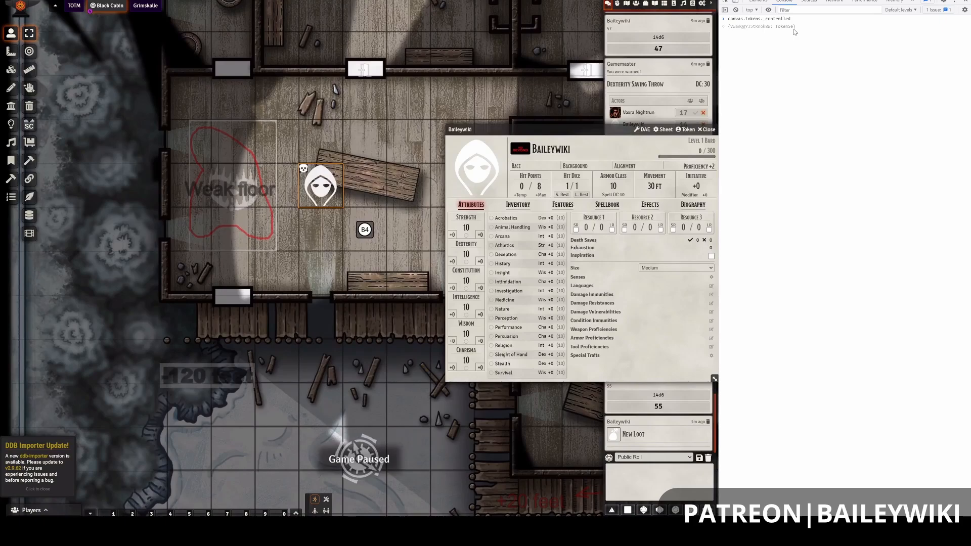
pyautogui.press('Return')
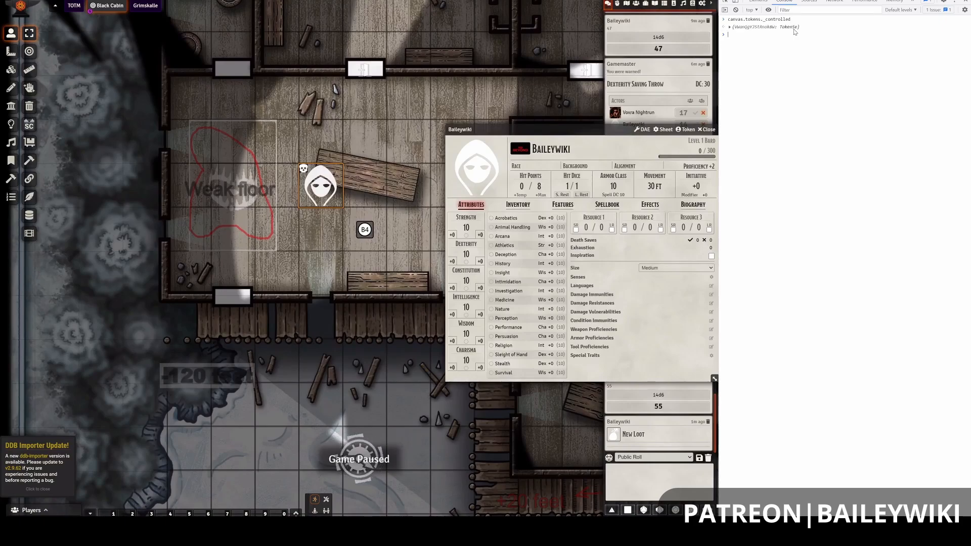
# Examine the returned token's document, actor data, details and attributes for the property path that stores encumbrance.
pyautogui.click(730, 27)
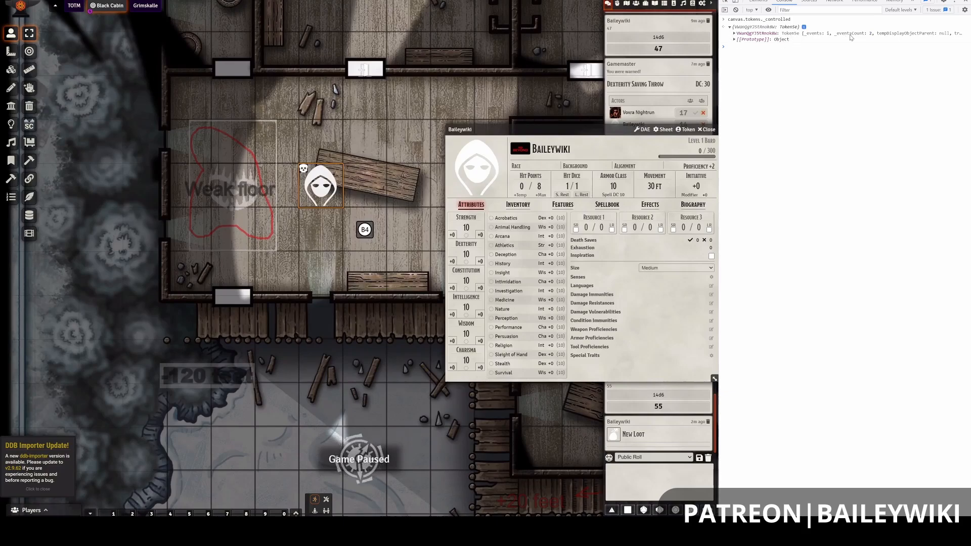
pyautogui.click(734, 33)
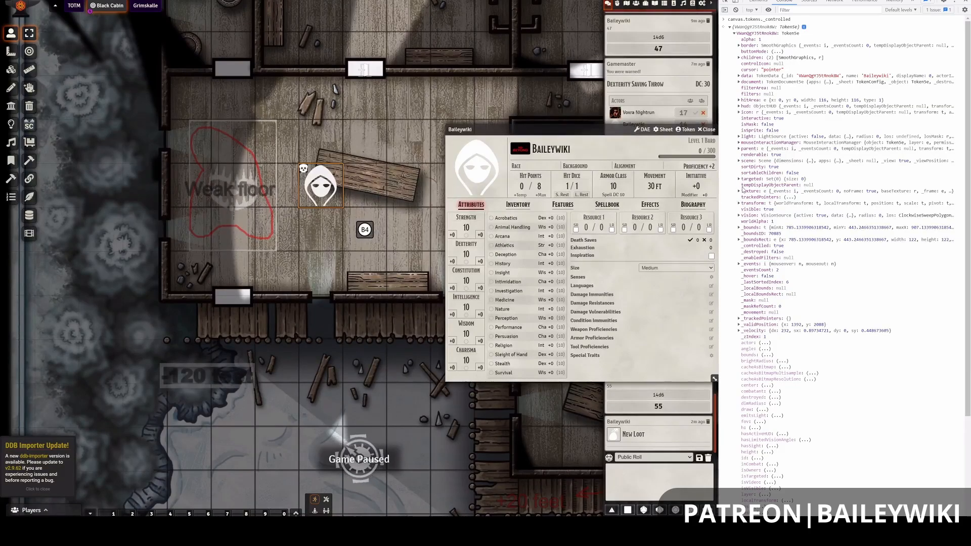
pyautogui.click(740, 82)
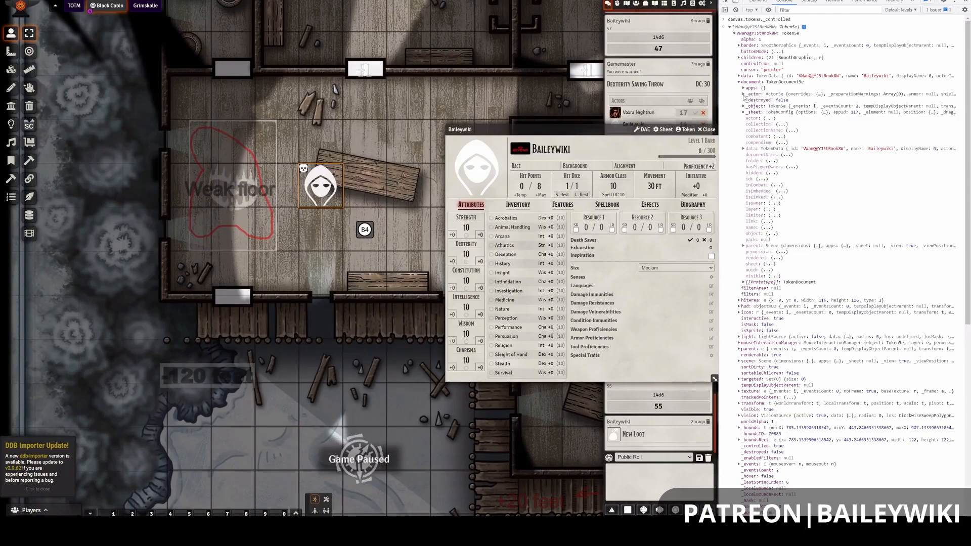
pyautogui.click(744, 94)
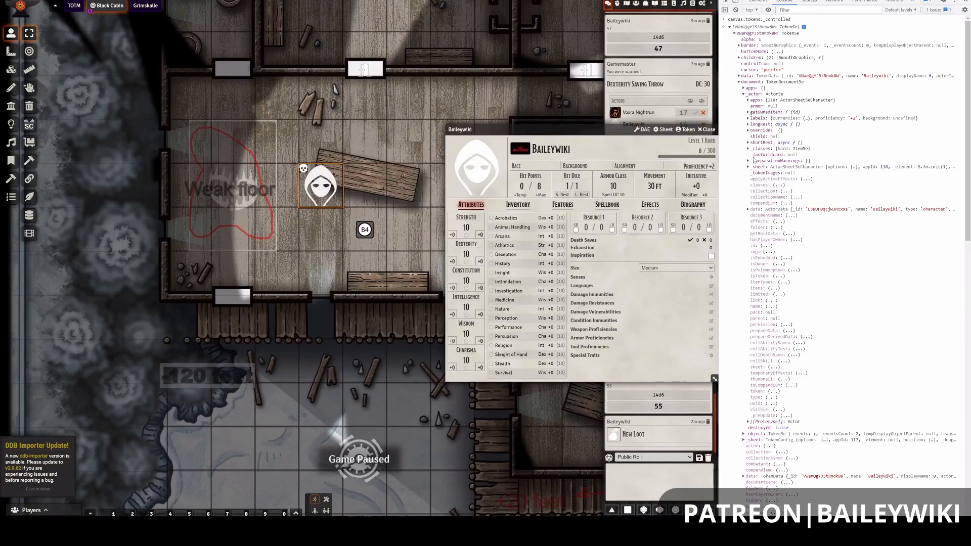
pyautogui.click(749, 209)
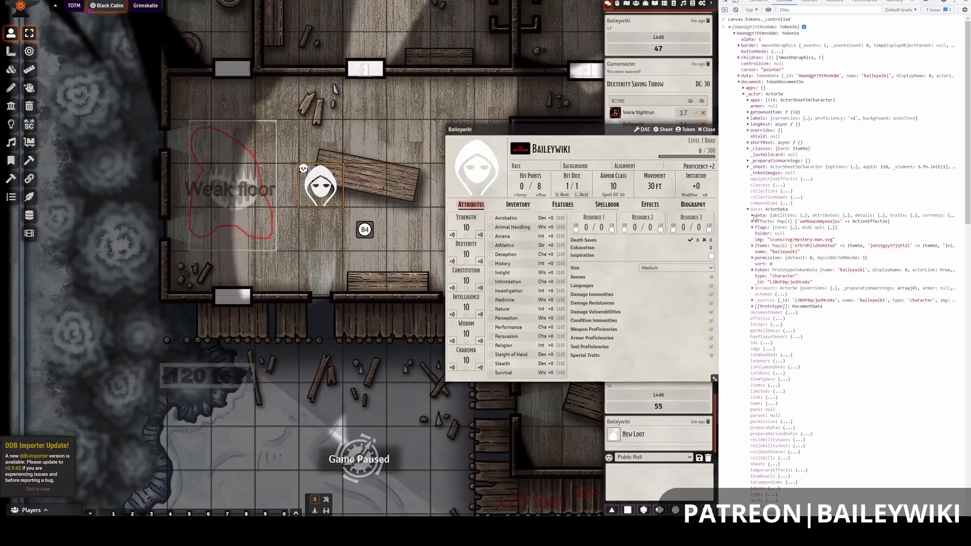
pyautogui.click(753, 215)
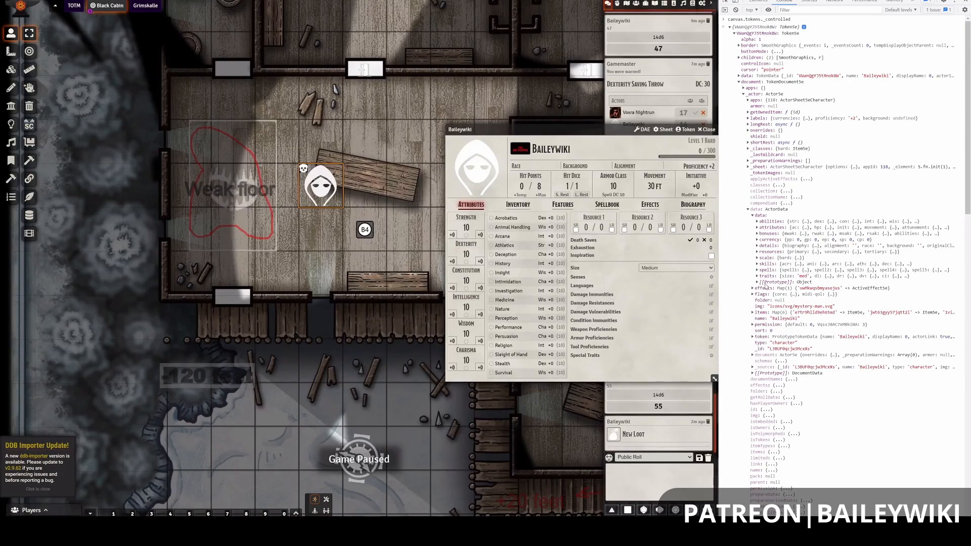
pyautogui.click(757, 246)
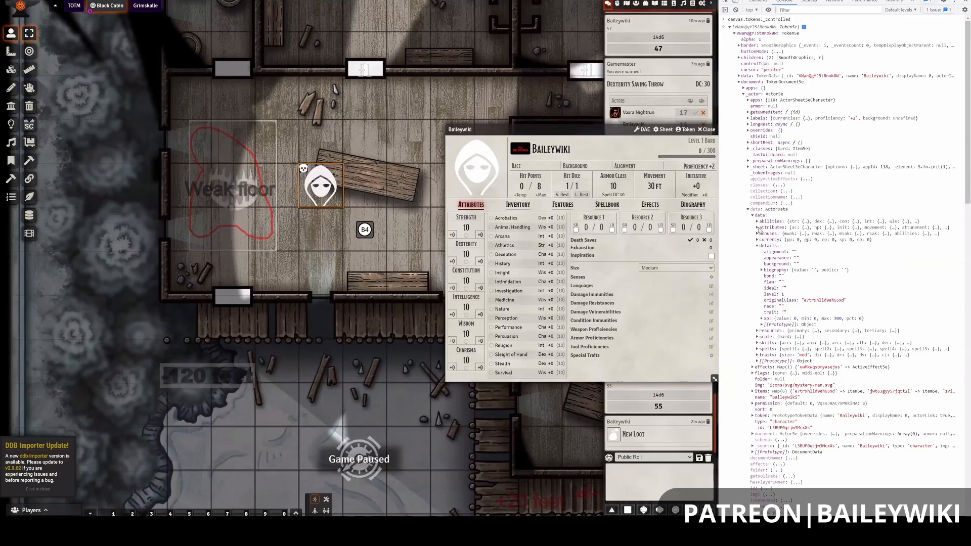
pyautogui.click(758, 228)
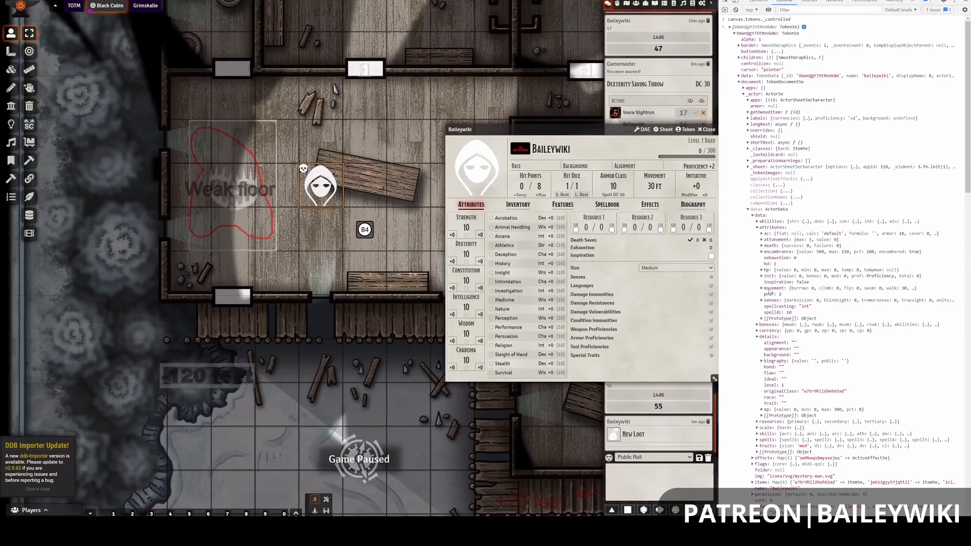
# Copy the property path of the encumbrance value in the actor's attributes from the console output, and collapse the encumbrance entry.
pyautogui.click(758, 228)
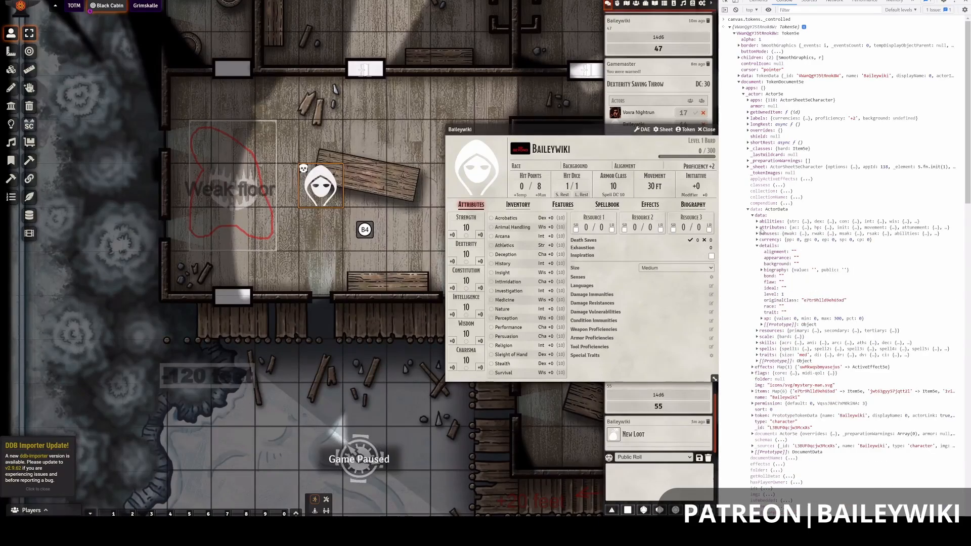
pyautogui.click(758, 228)
pyautogui.click(763, 252)
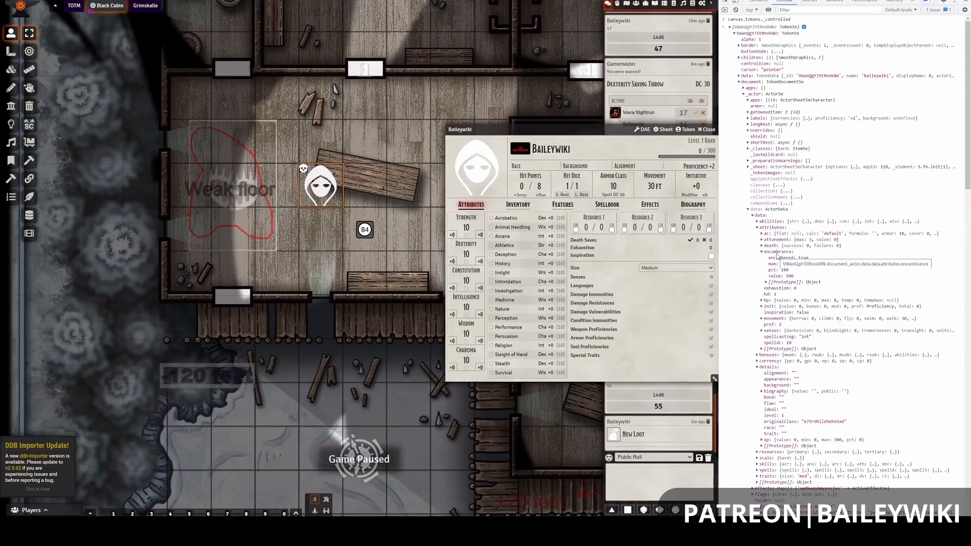
pyautogui.rightClick(790, 279)
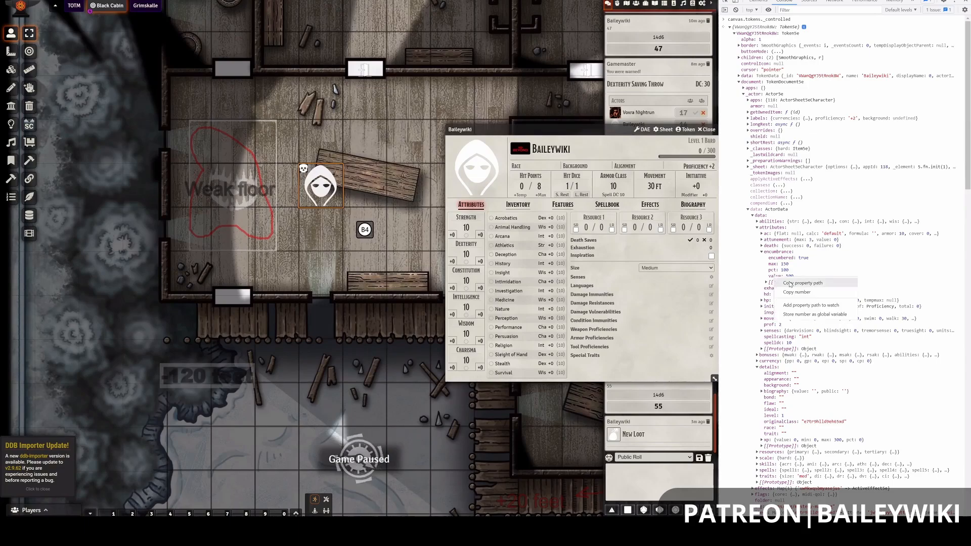
pyautogui.click(791, 284)
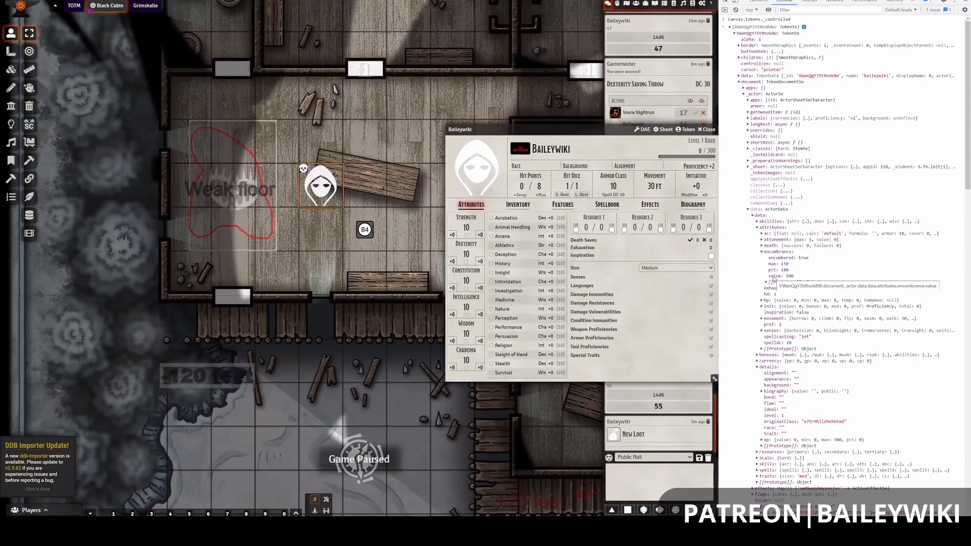
pyautogui.rightClick(774, 278)
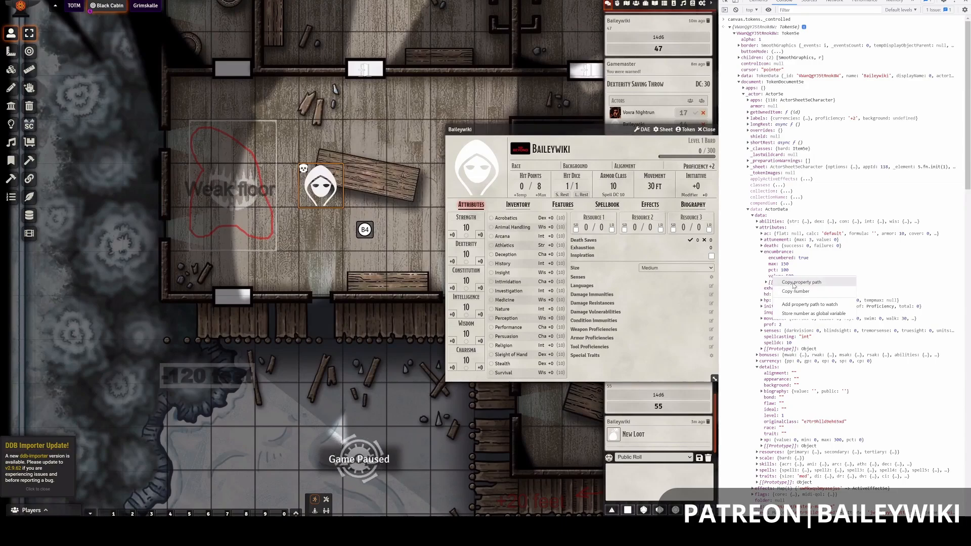
pyautogui.click(793, 284)
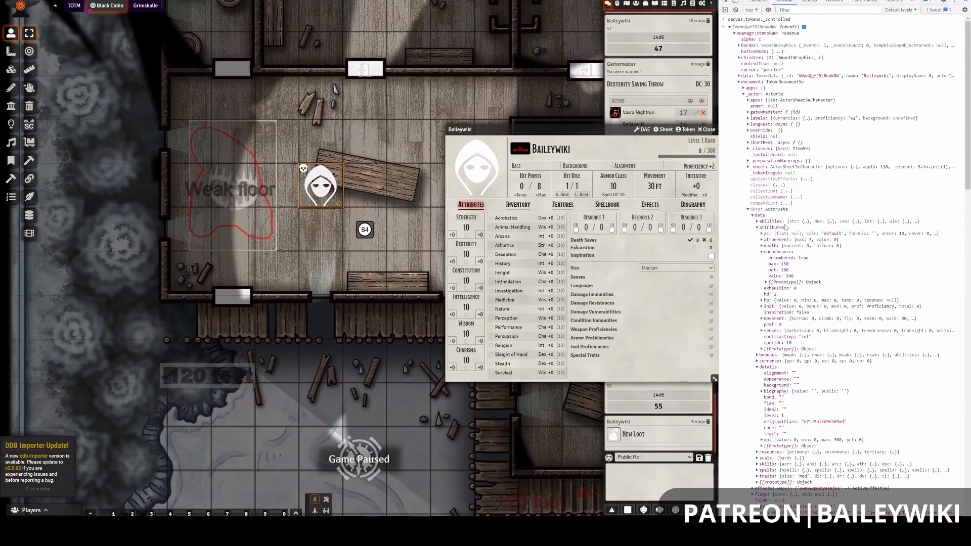
pyautogui.moveTo(543, 131); pyautogui.dragTo(471, 126)
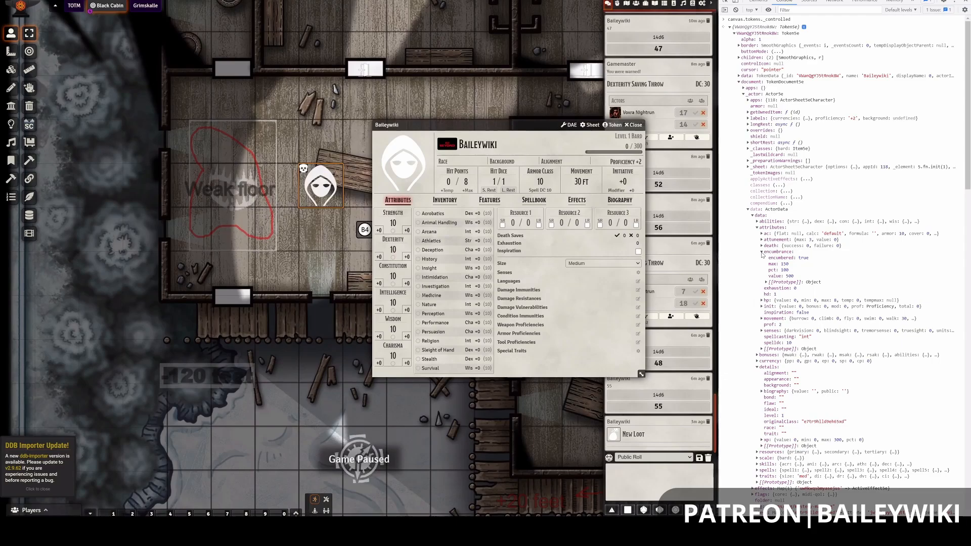
pyautogui.click(762, 252)
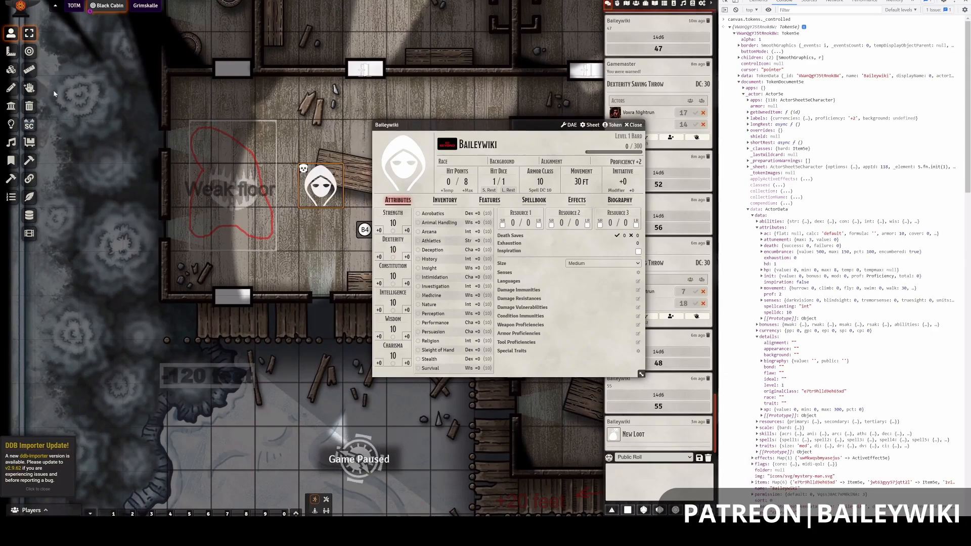
# Close the character sheet, add a new trigger action to the weak-floor tile, and browse the action types for the filters.
pyautogui.click(16, 72)
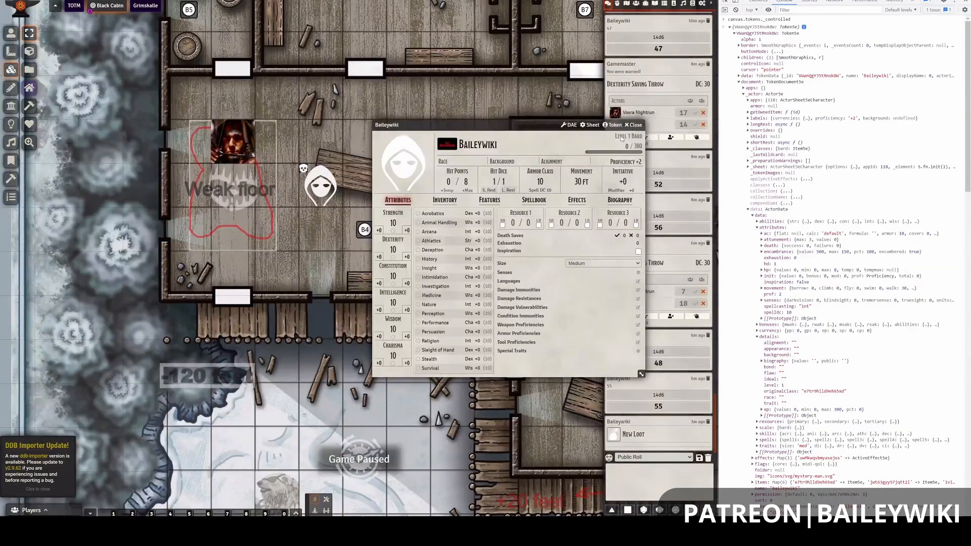
pyautogui.press('Escape')
pyautogui.doubleClick(226, 235)
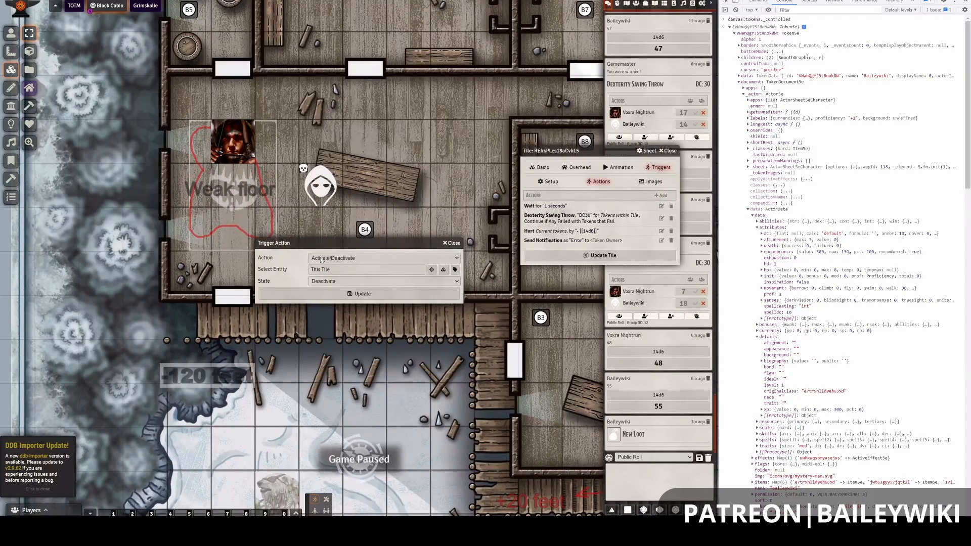
pyautogui.click(321, 259)
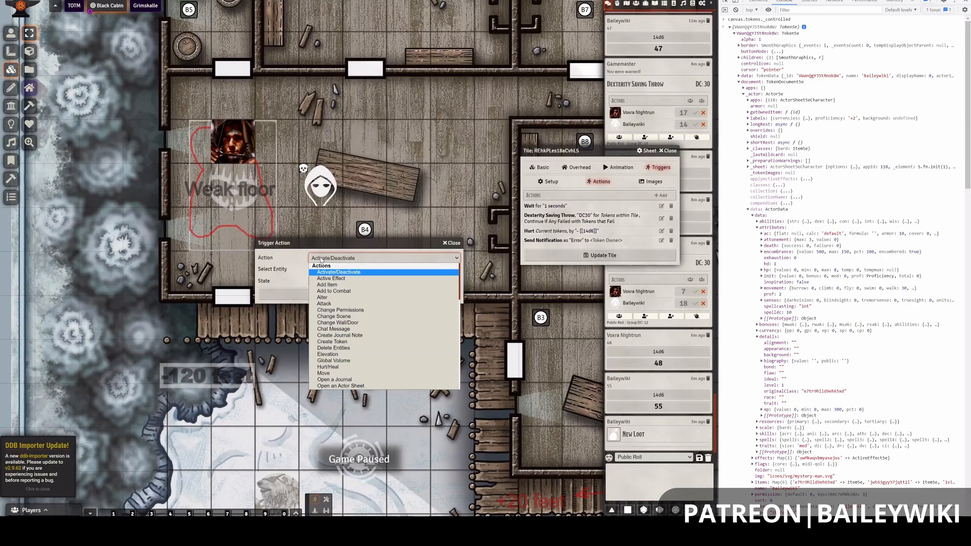
pyautogui.scroll(-10, 327, 347)
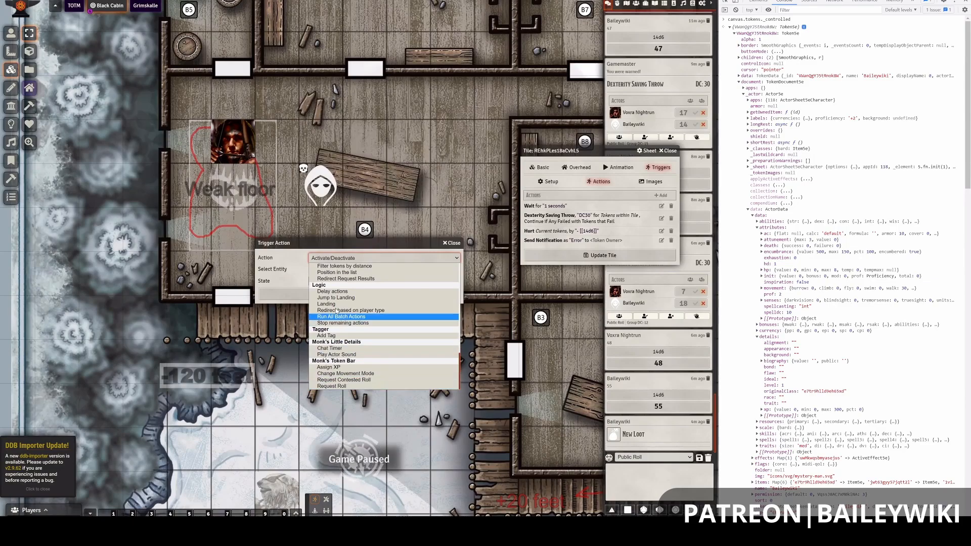
pyautogui.scroll(3, 336, 310)
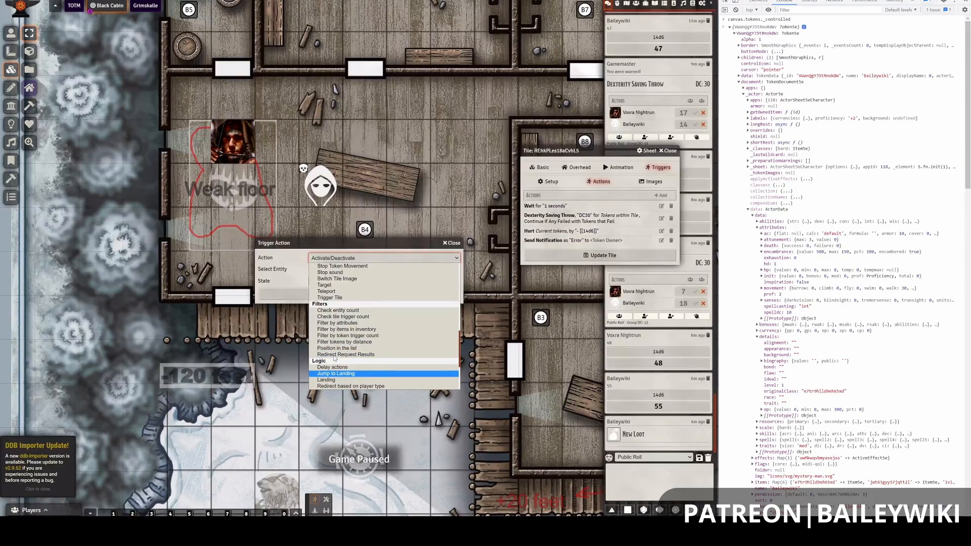
# Make the new trigger action a Filter by attributes on current tokens, with the pasted attribute path trimmed to data.attributes.encumbrance.value.
pyautogui.click(405, 324)
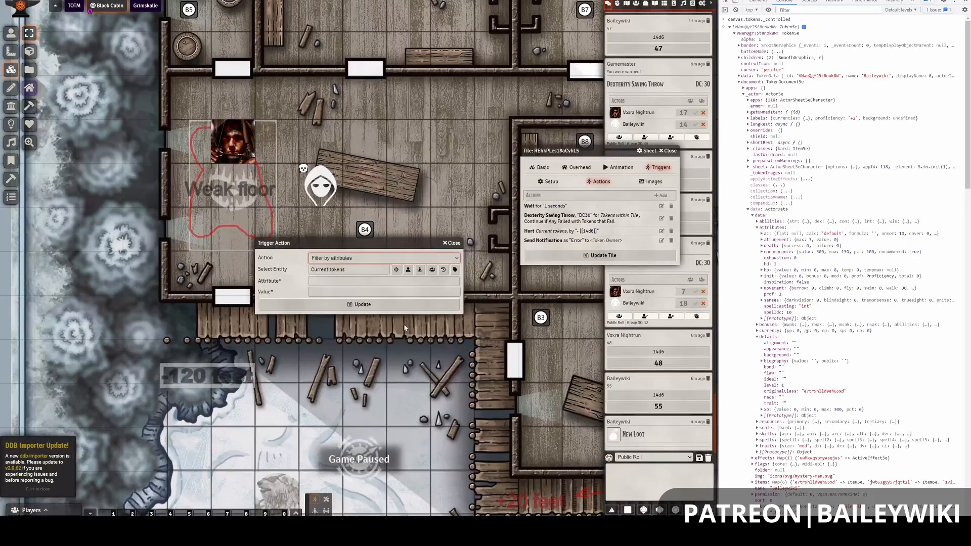
pyautogui.click(348, 283)
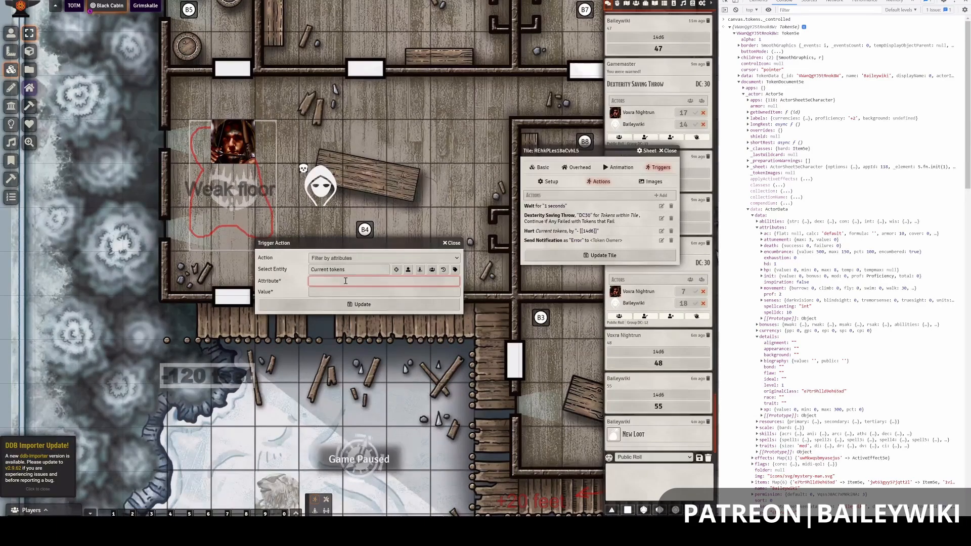
pyautogui.hotkey('ctrl', 'v')
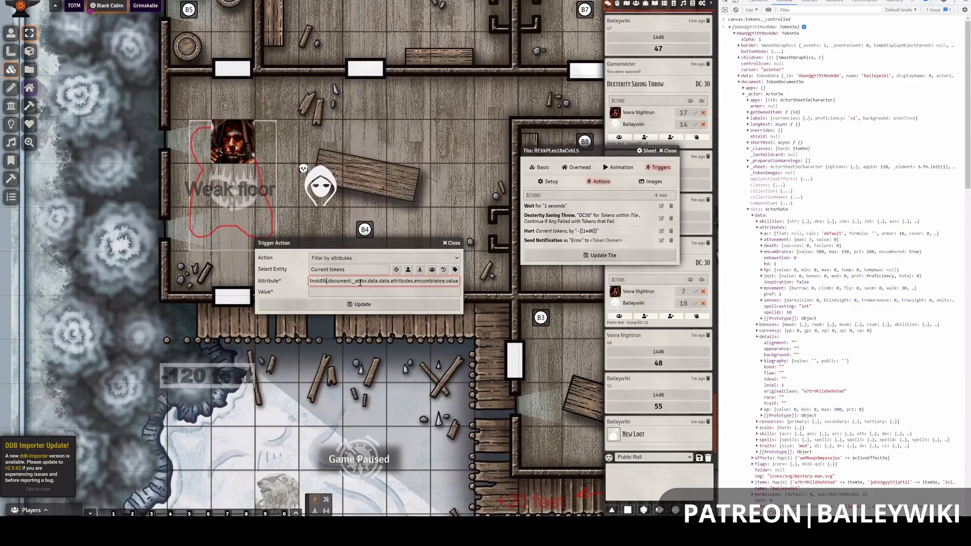
pyautogui.press('Left')
pyautogui.press('Left')
pyautogui.press('Left')
pyautogui.press('Left')
pyautogui.press('Left')
pyautogui.press('Left')
pyautogui.press('Left')
pyautogui.press('Left')
pyautogui.press('Left')
pyautogui.press('Left')
pyautogui.press('Left')
pyautogui.press('Left')
pyautogui.press('Left')
pyautogui.press('Left')
pyautogui.press('Left')
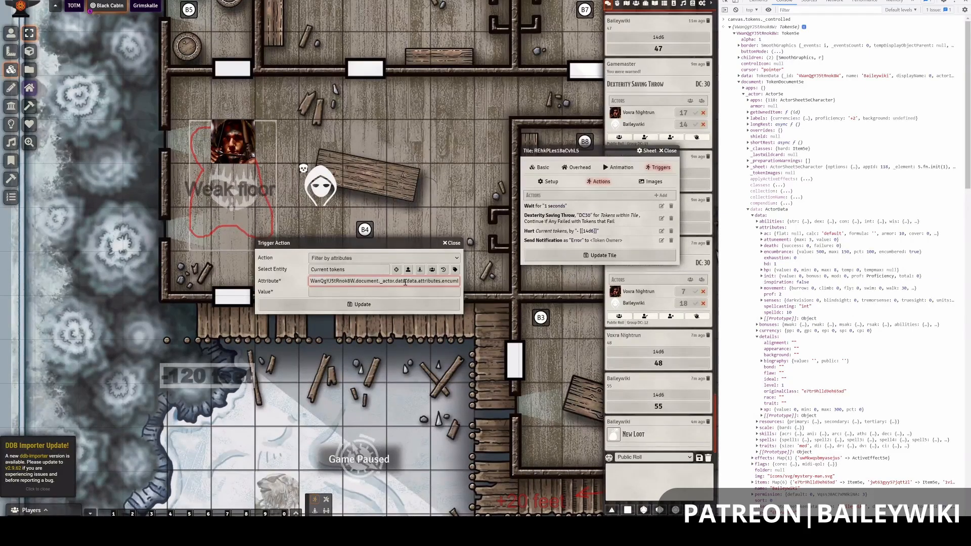
pyautogui.moveTo(408, 281); pyautogui.dragTo(221, 376)
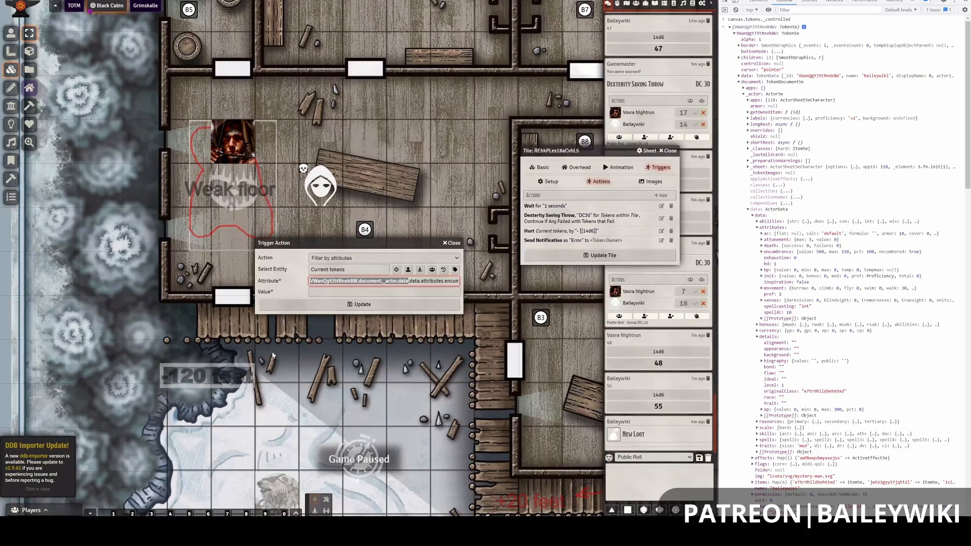
pyautogui.press('BackSpace')
pyautogui.press('Delete')
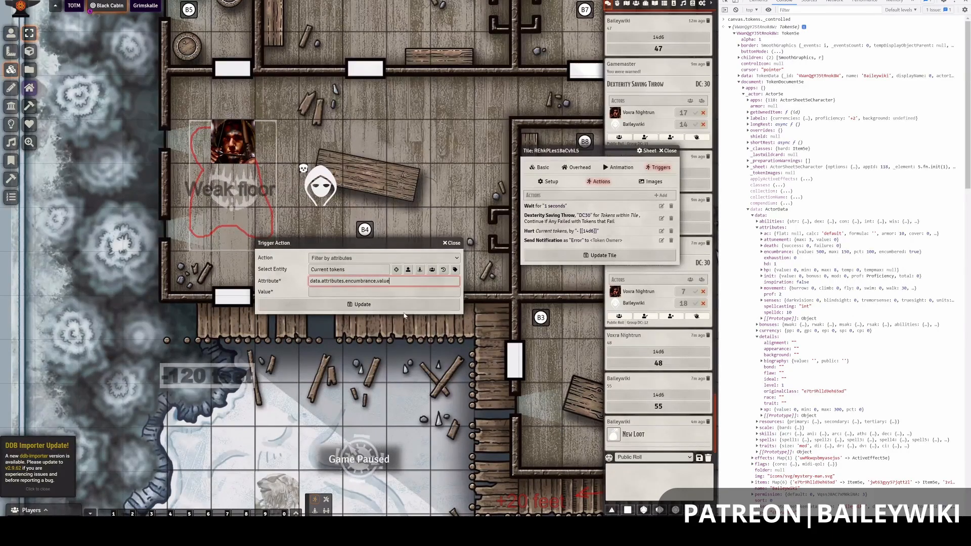
# Set the attribute filter's value to > 150 and save the action.
pyautogui.click(359, 291)
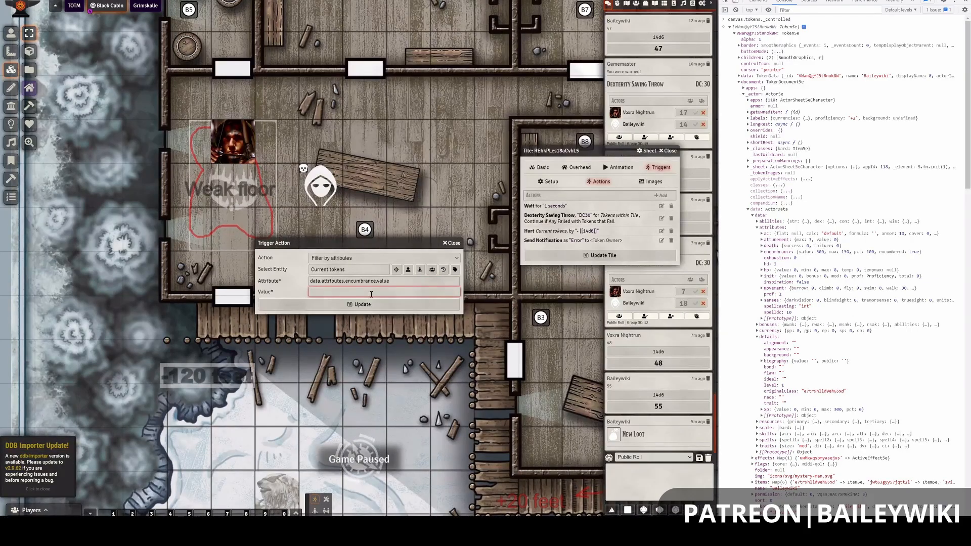
pyautogui.write('>')
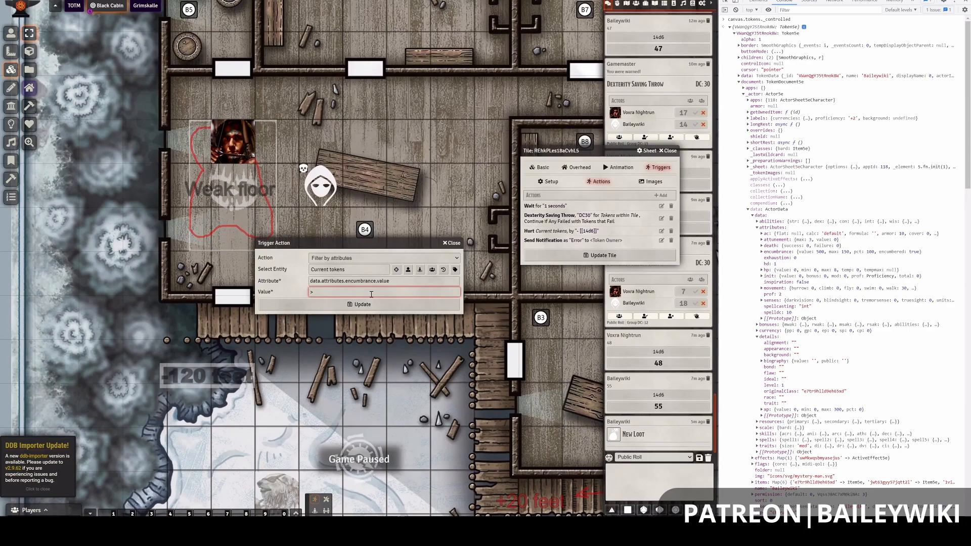
pyautogui.write(' 150')
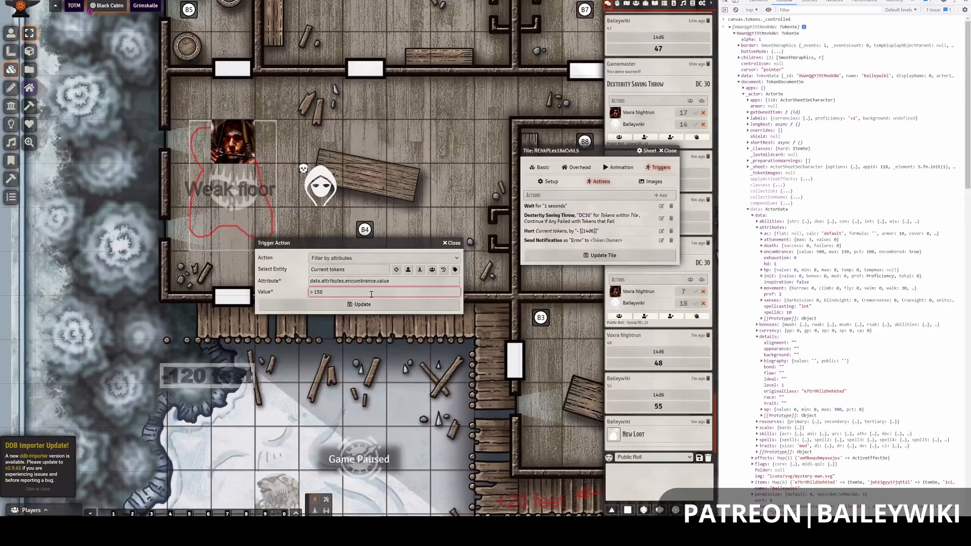
pyautogui.click(363, 305)
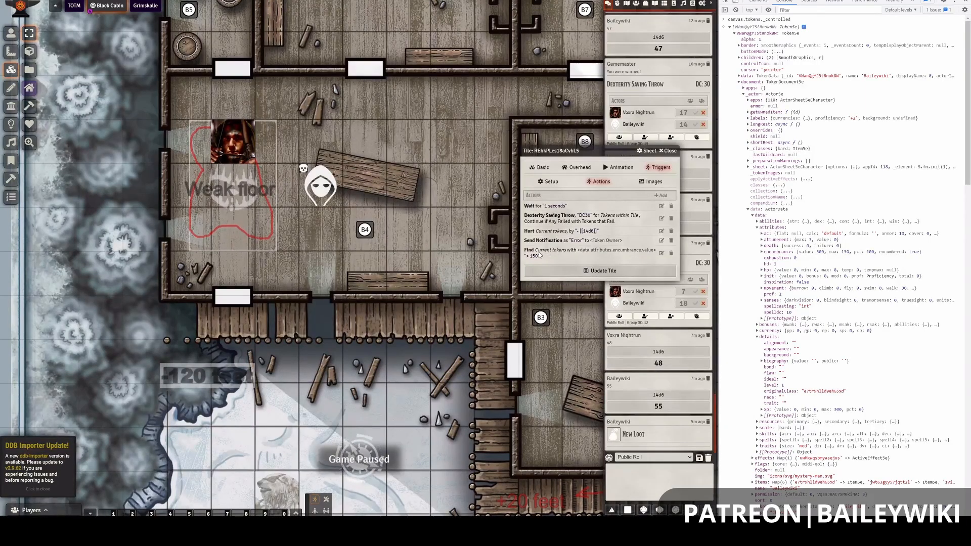
# Move the encumbrance filter to the start of the action list, ahead of the 1-second wait, and update the tile.
pyautogui.moveTo(555, 256); pyautogui.dragTo(553, 211)
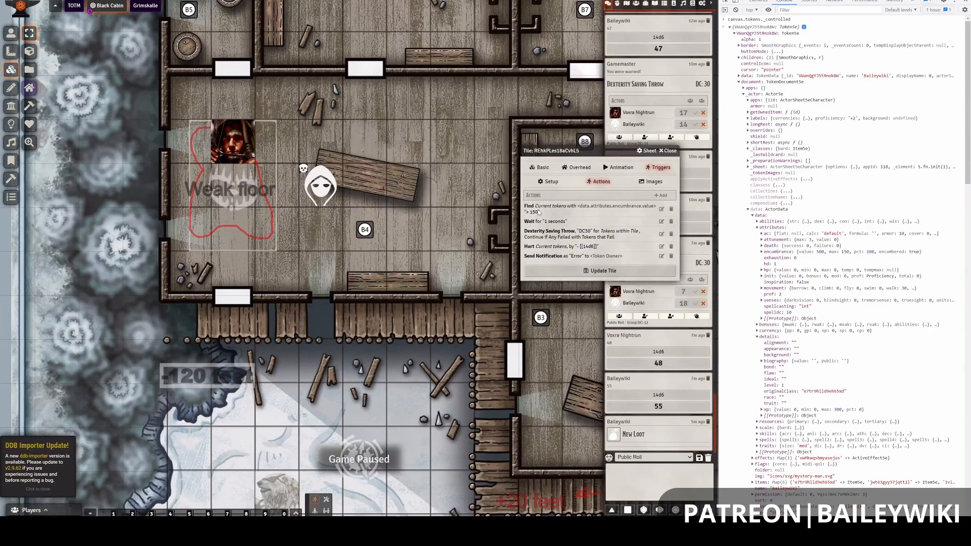
pyautogui.moveTo(562, 214); pyautogui.dragTo(576, 230)
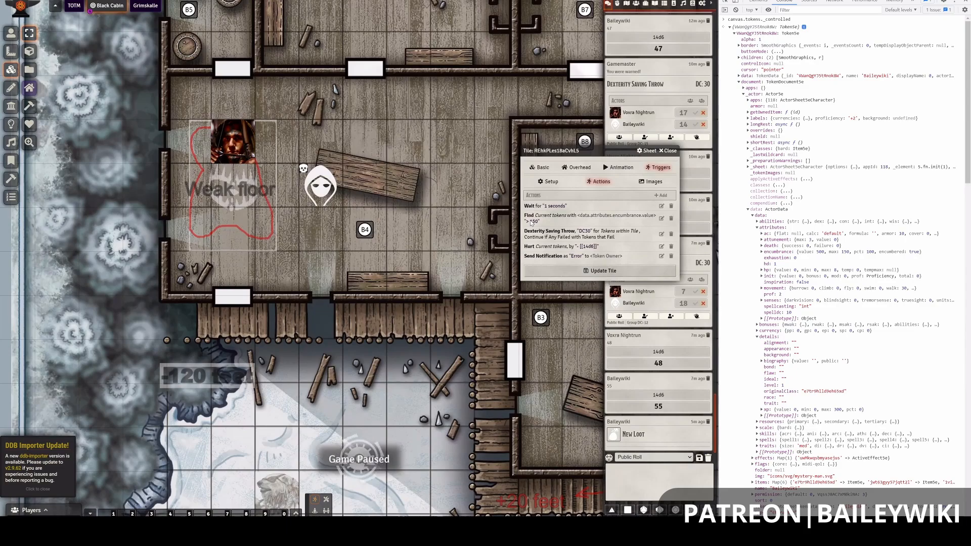
pyautogui.moveTo(562, 223); pyautogui.dragTo(557, 202)
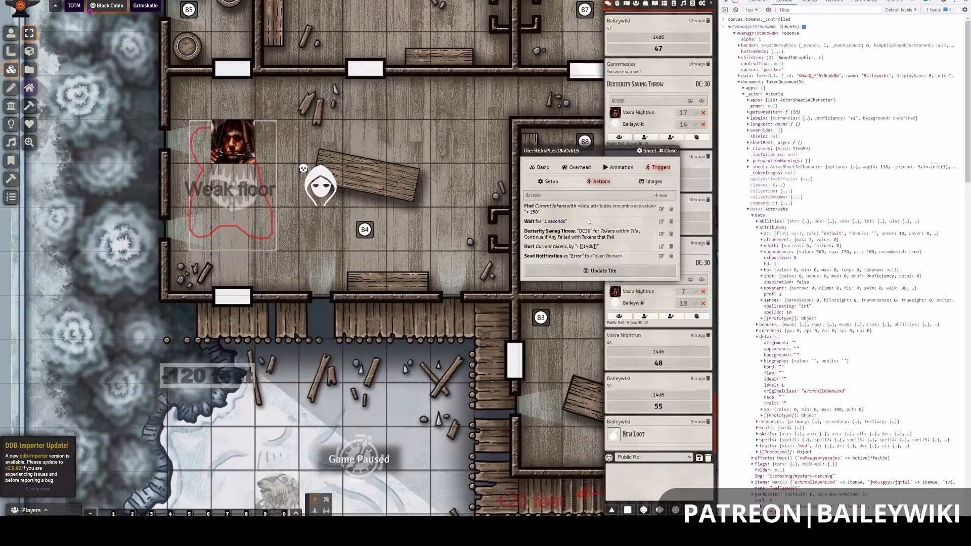
pyautogui.click(581, 271)
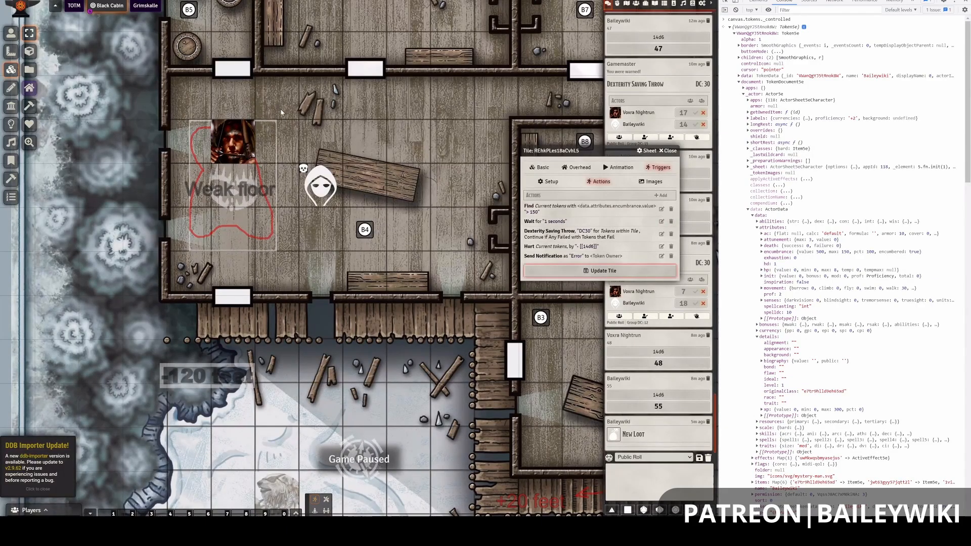
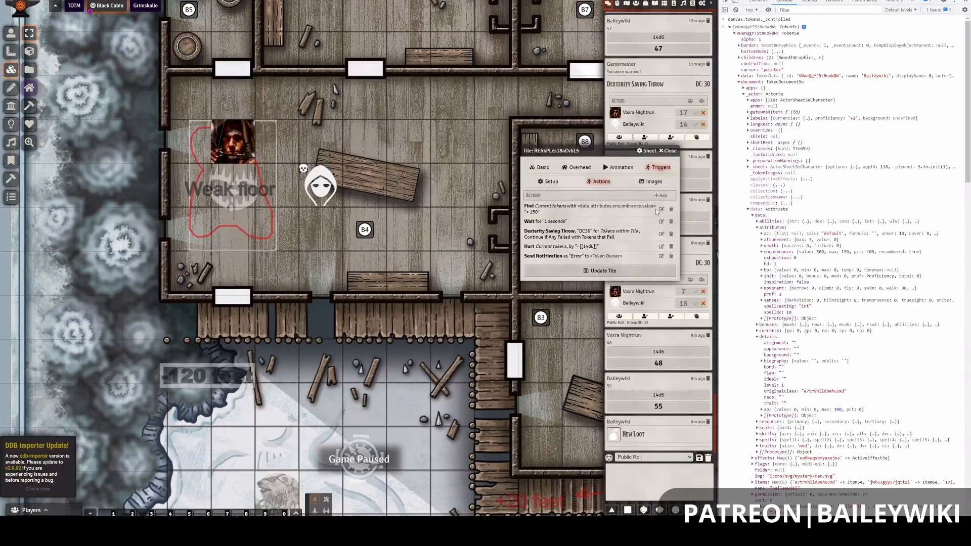
# Add a Check entity count action for current tokens > 0, place it directly after the encumbrance filter, and update the tile.
pyautogui.click(661, 209)
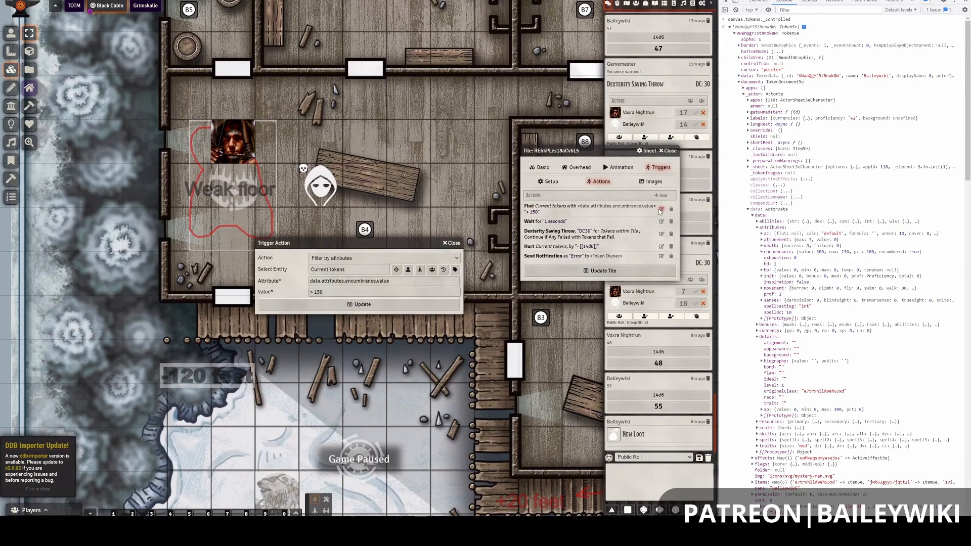
pyautogui.click(453, 245)
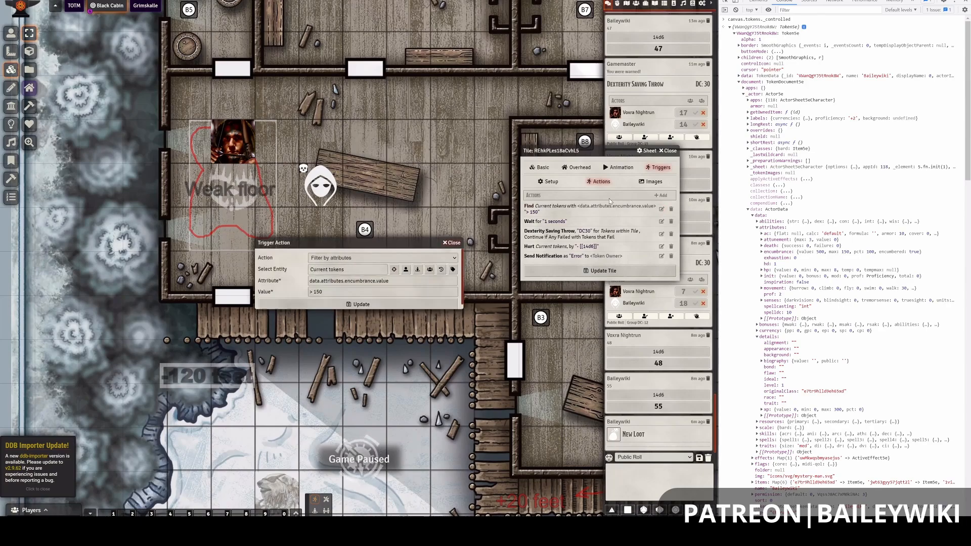
pyautogui.click(661, 195)
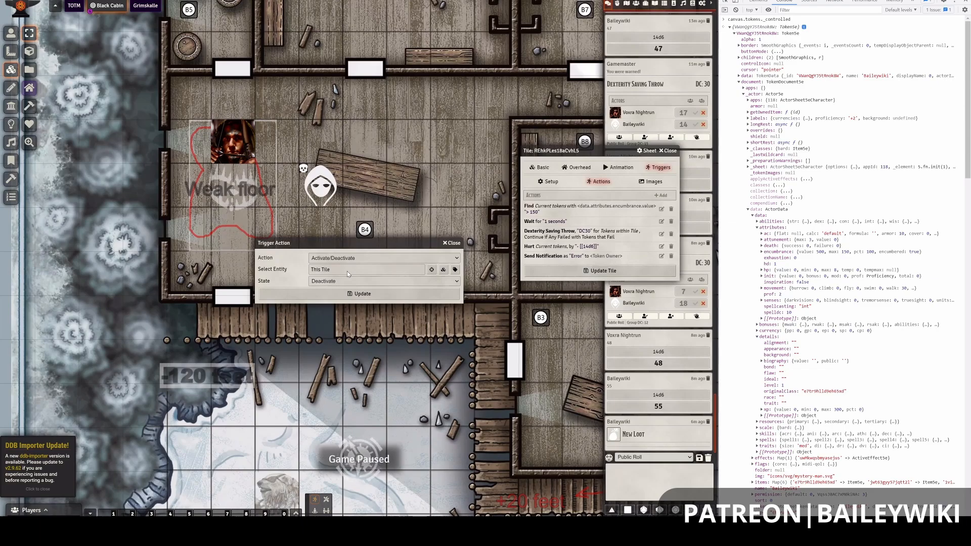
pyautogui.click(356, 259)
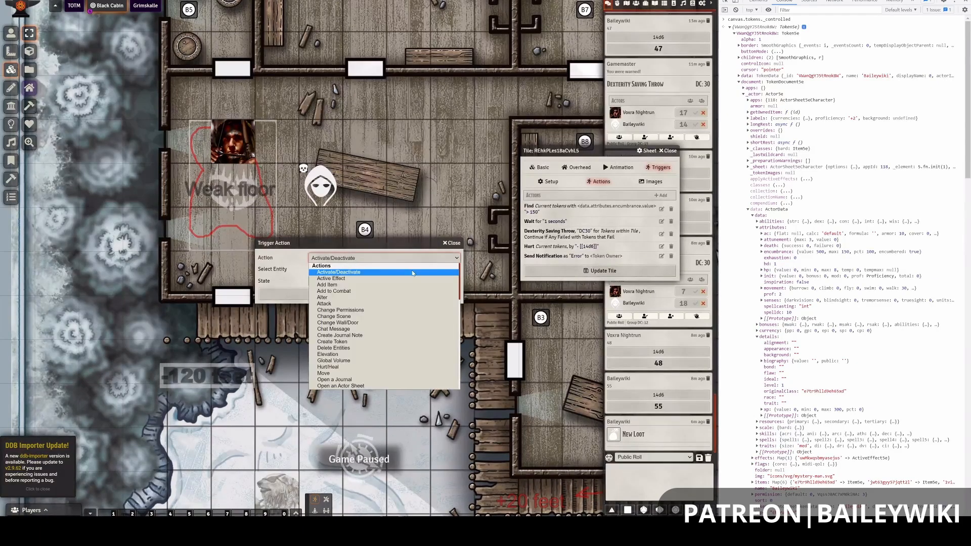
pyautogui.scroll(-10, 450, 354)
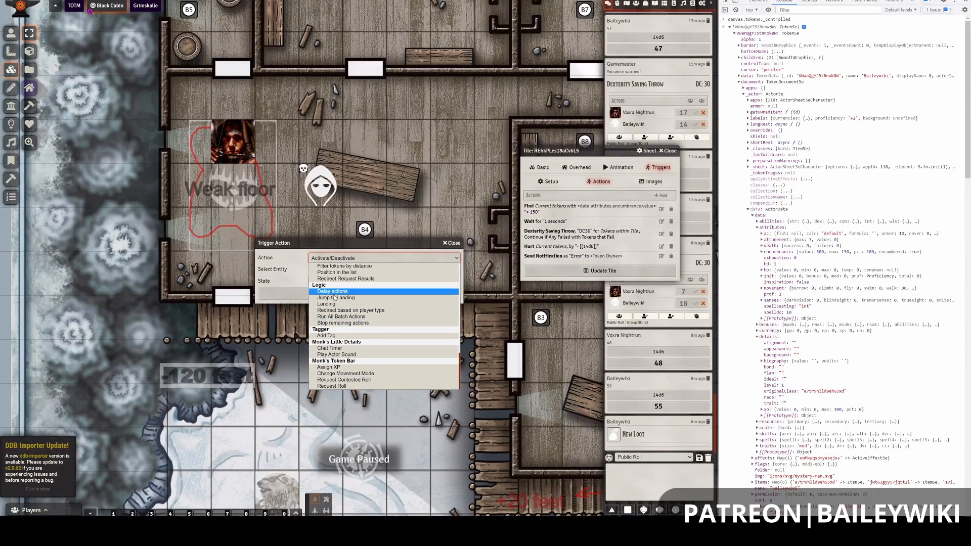
pyautogui.scroll(3, 337, 319)
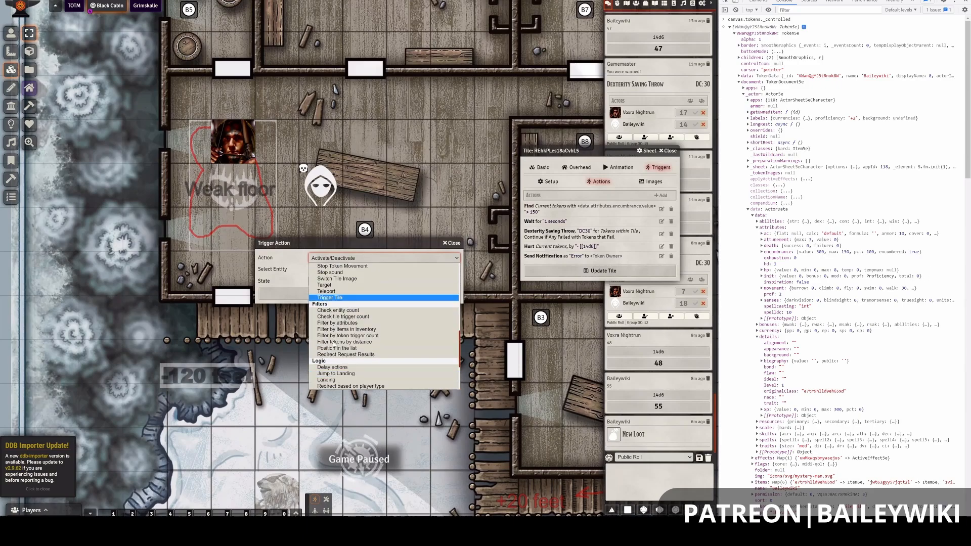
pyautogui.click(341, 311)
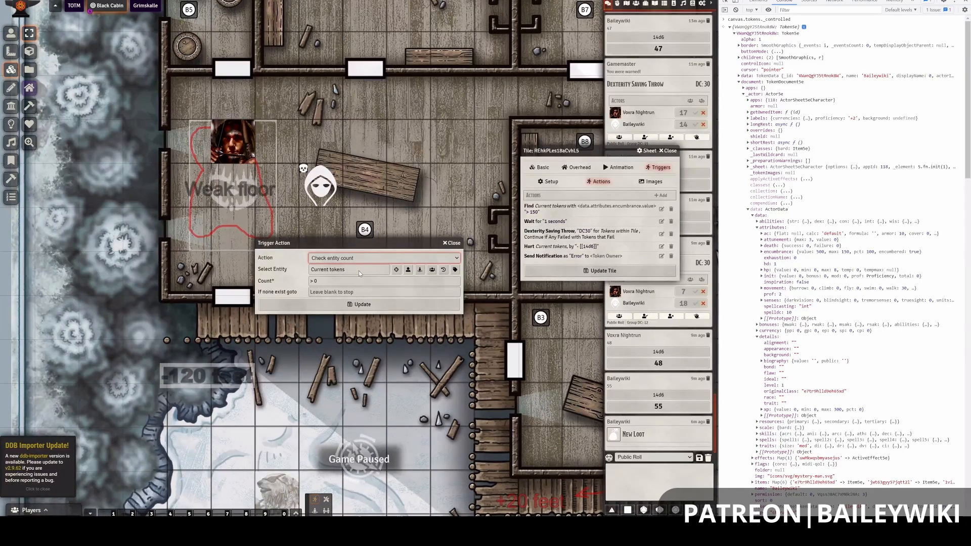
pyautogui.click(362, 305)
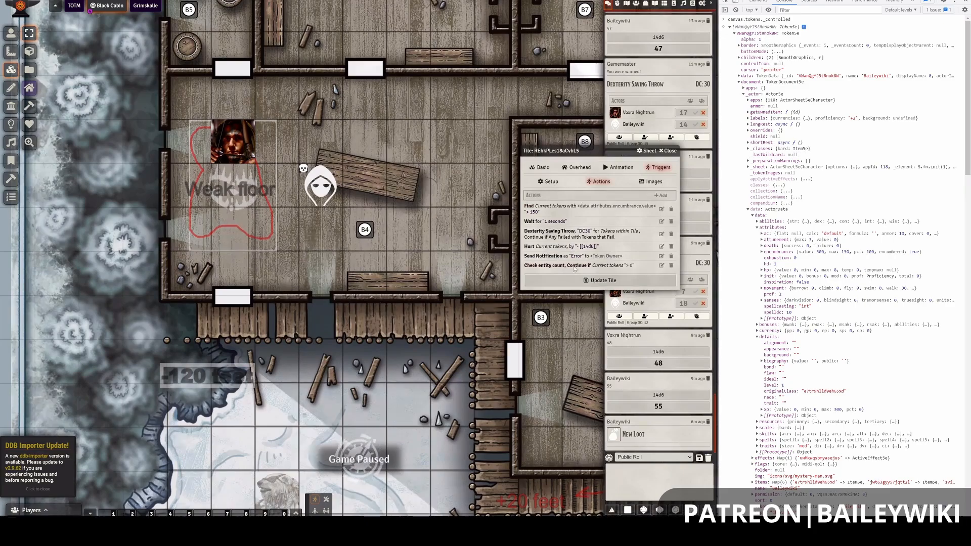
pyautogui.moveTo(595, 253); pyautogui.dragTo(564, 221)
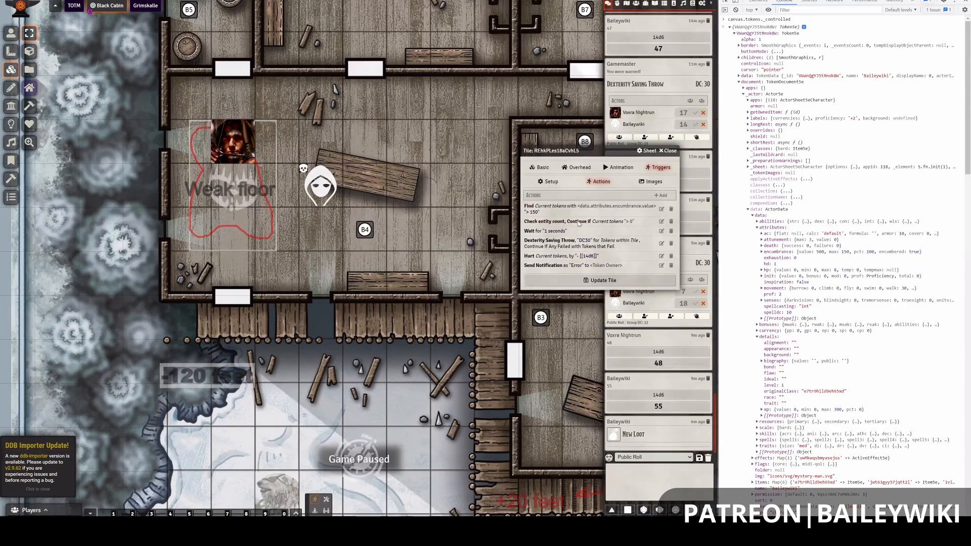
pyautogui.click(597, 281)
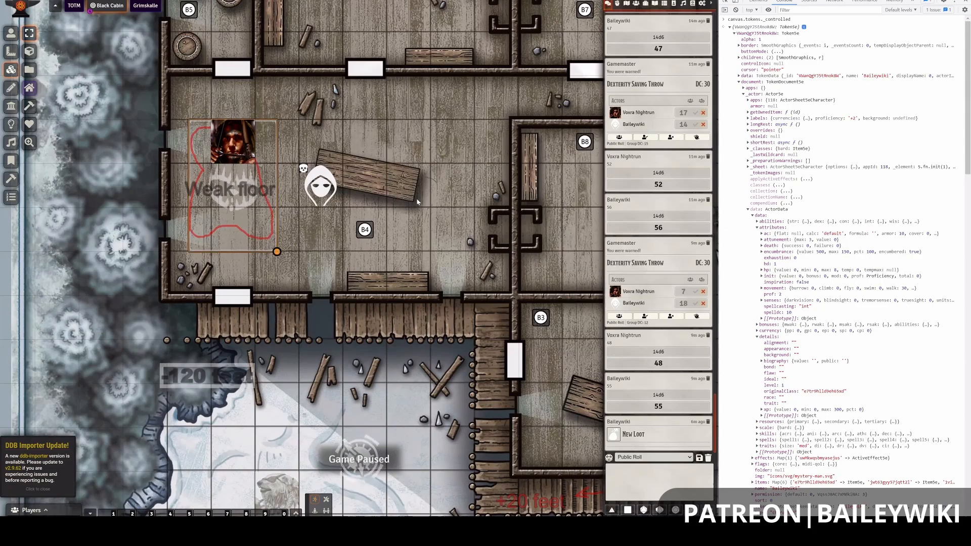
# Test the trigger by moving the portrait token across the weak floor and back onto it, closing the developer console along the way.
pyautogui.click(331, 237)
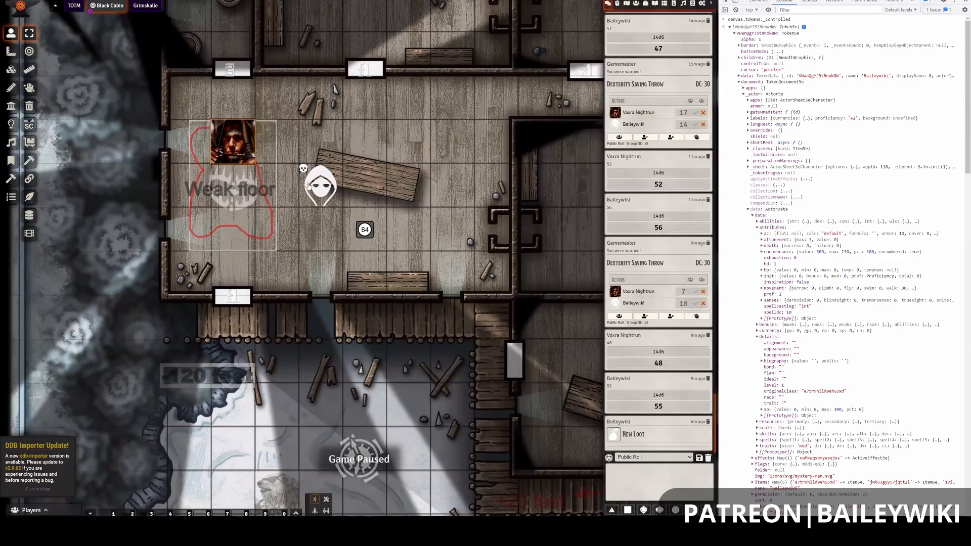
pyautogui.moveTo(245, 141); pyautogui.dragTo(252, 191)
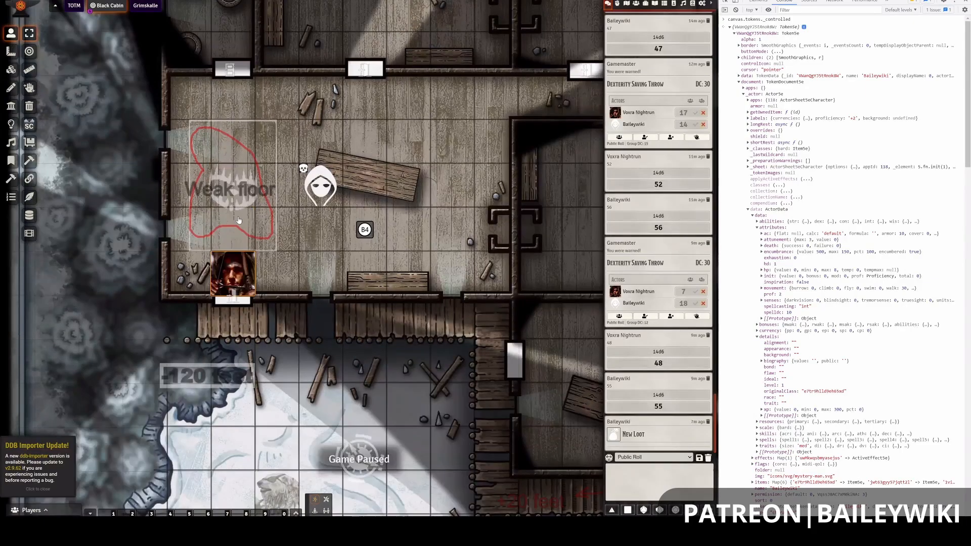
pyautogui.press('Up')
pyautogui.press('Up')
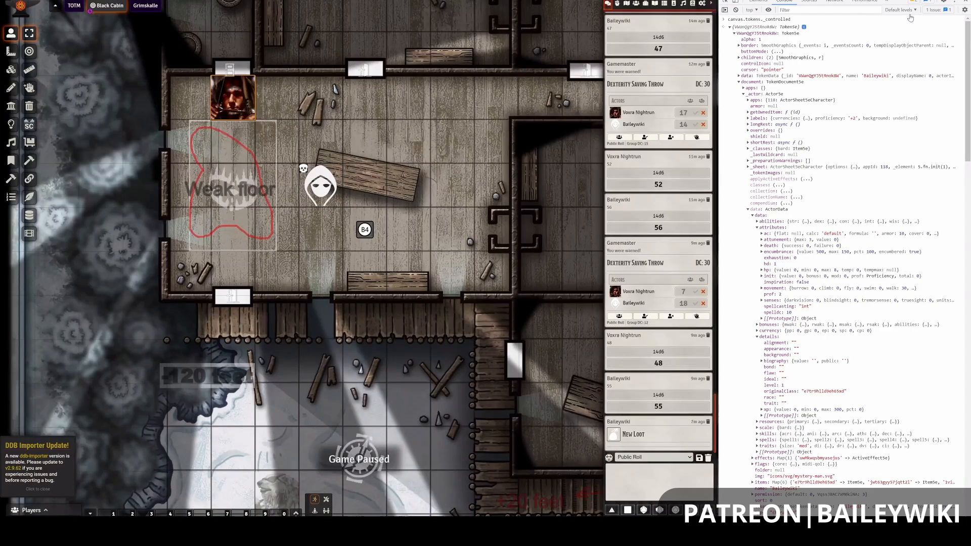
pyautogui.click(958, 4)
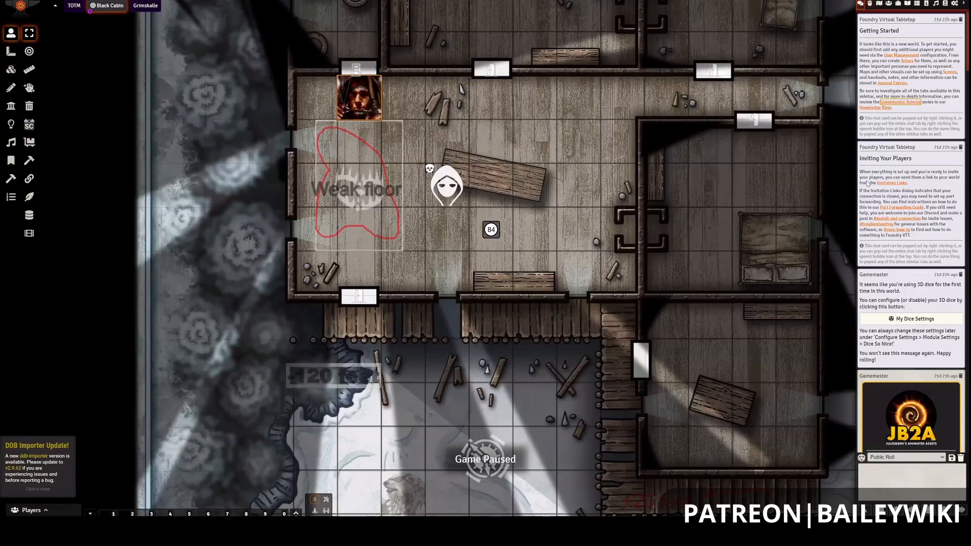
pyautogui.press('Down')
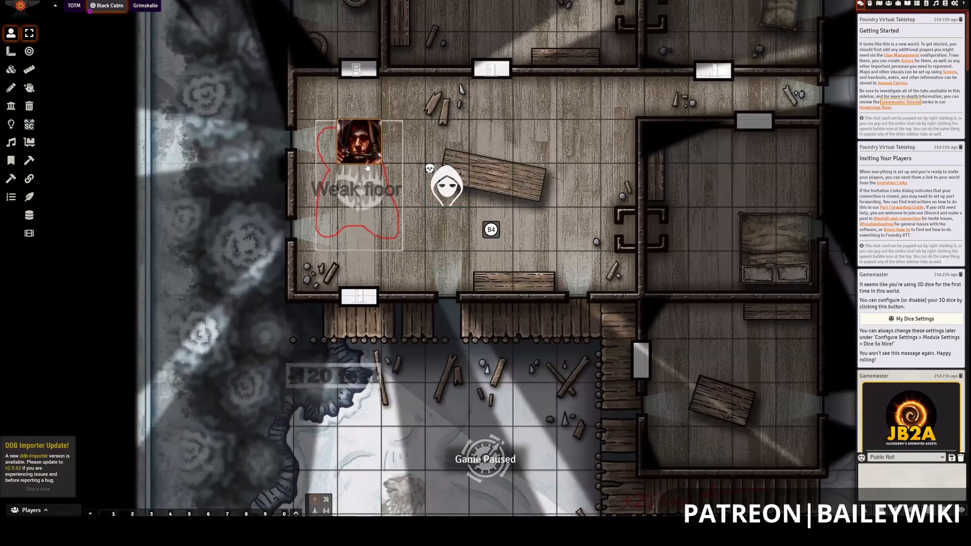
# Test the trigger with the white hooded token by moving it two squares west onto the weak floor.
pyautogui.click(456, 196)
pyautogui.press('Left')
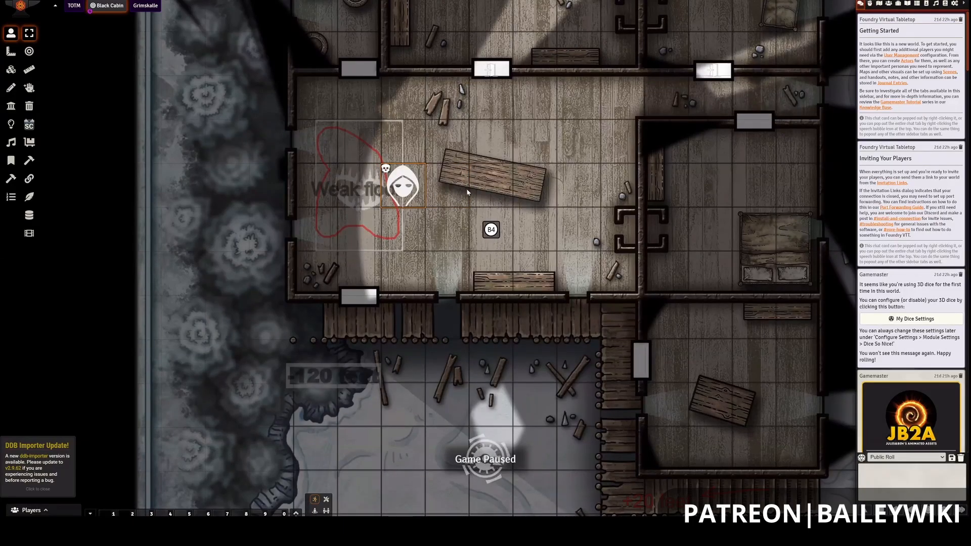
pyautogui.press('Left')
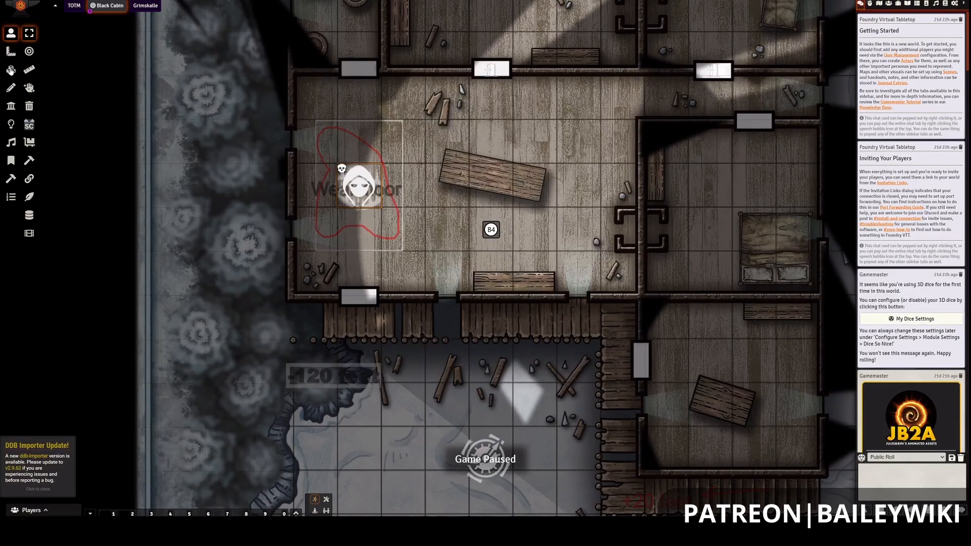
# Set the weak floor tile's encumbrance filter attribute to _actor.data.data.attributes.encumbrance.value and update the action and tile.
pyautogui.click(10, 70)
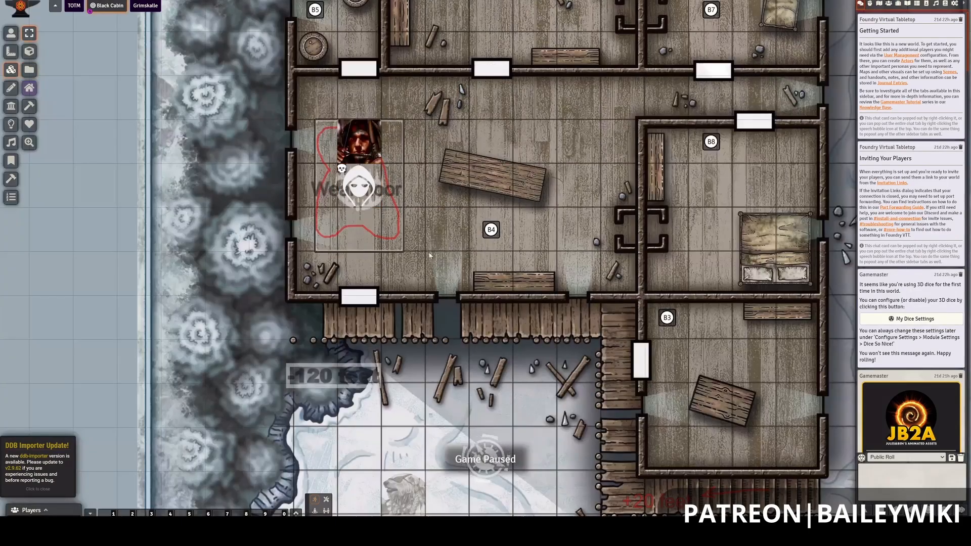
pyautogui.doubleClick(365, 250)
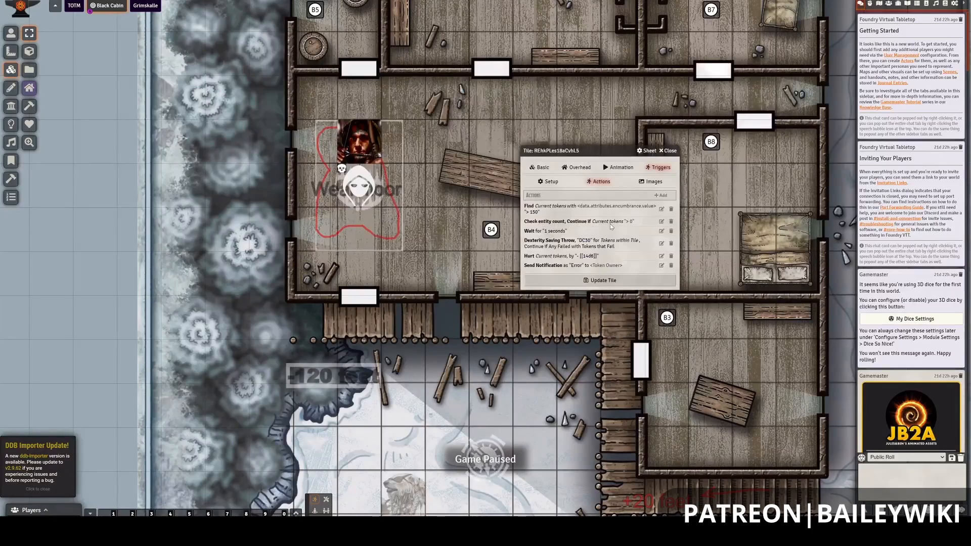
pyautogui.click(661, 209)
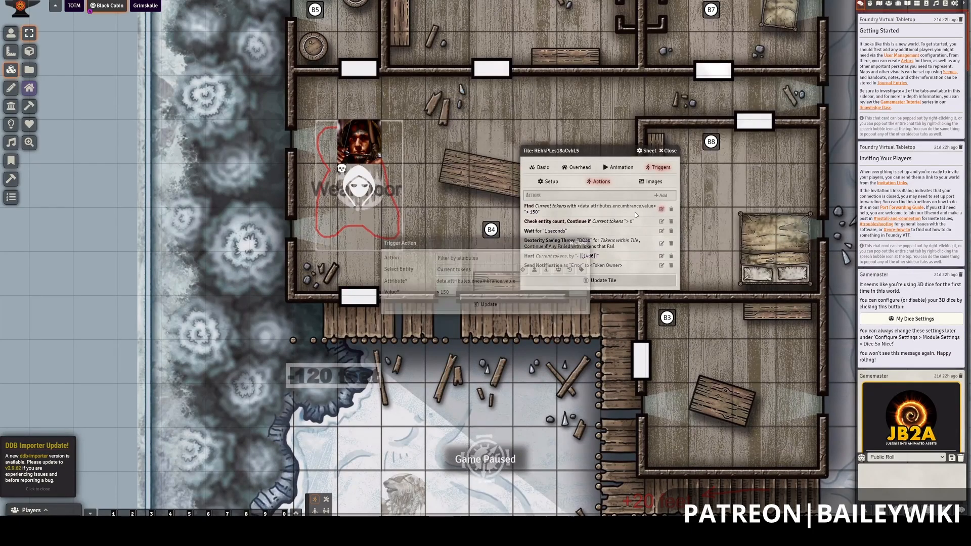
pyautogui.click(447, 281)
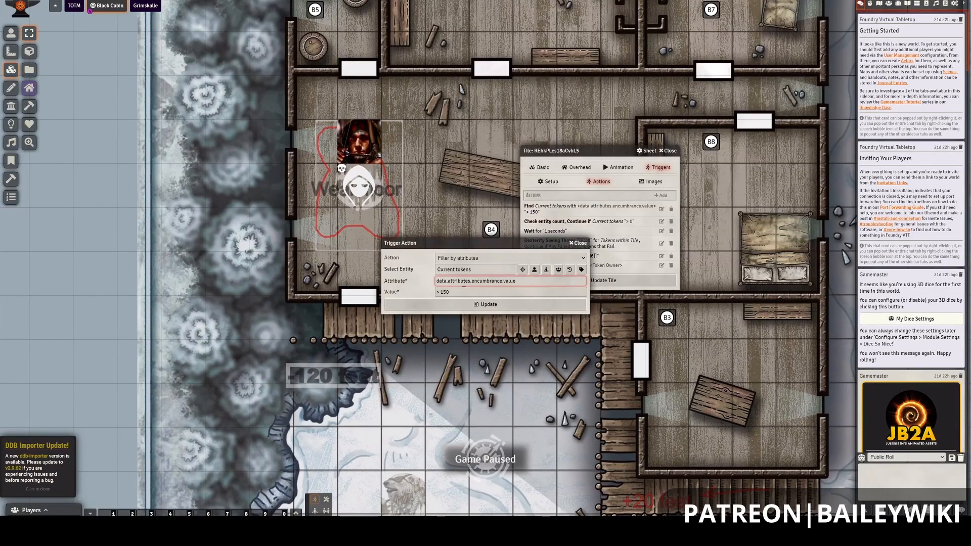
pyautogui.hotkey('ctrl', 'a')
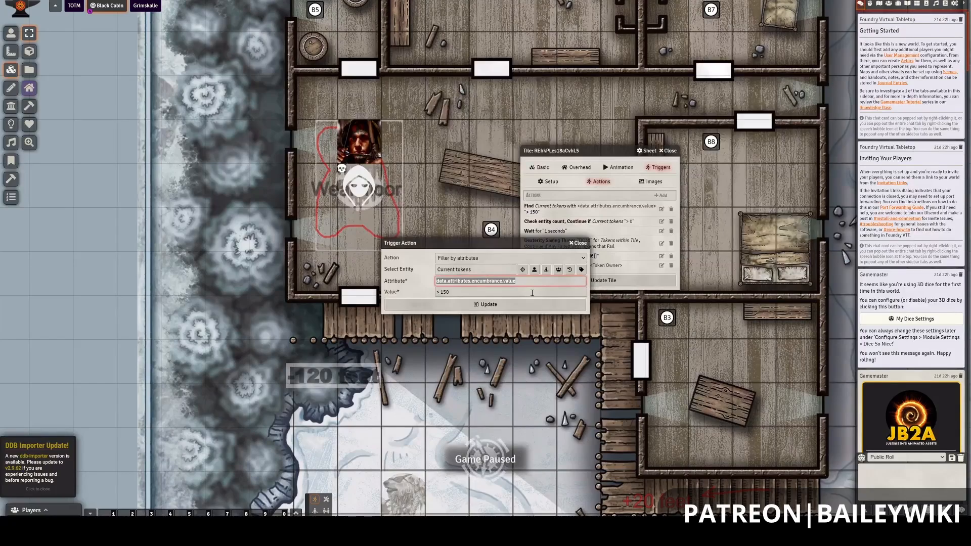
pyautogui.hotkey('ctrl', 'v')
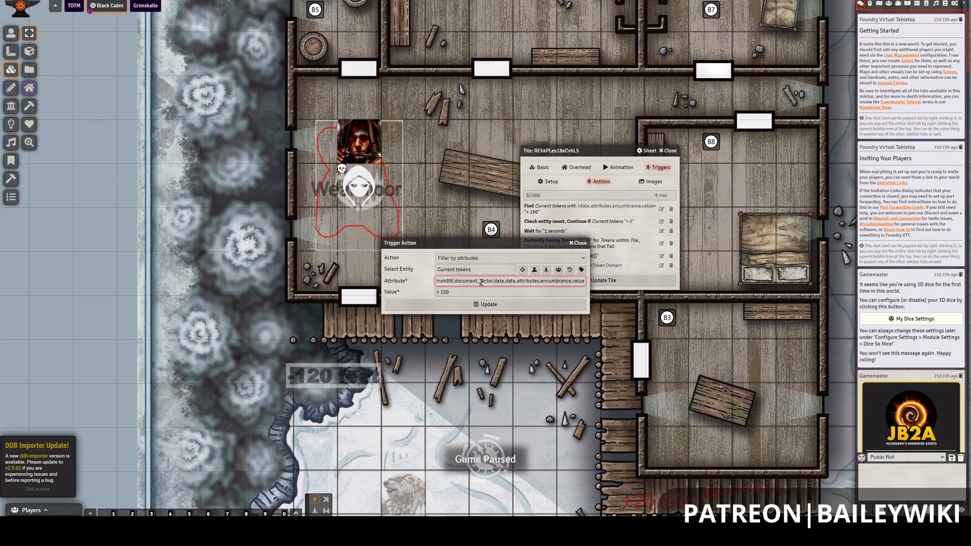
pyautogui.moveTo(481, 282); pyautogui.dragTo(417, 356)
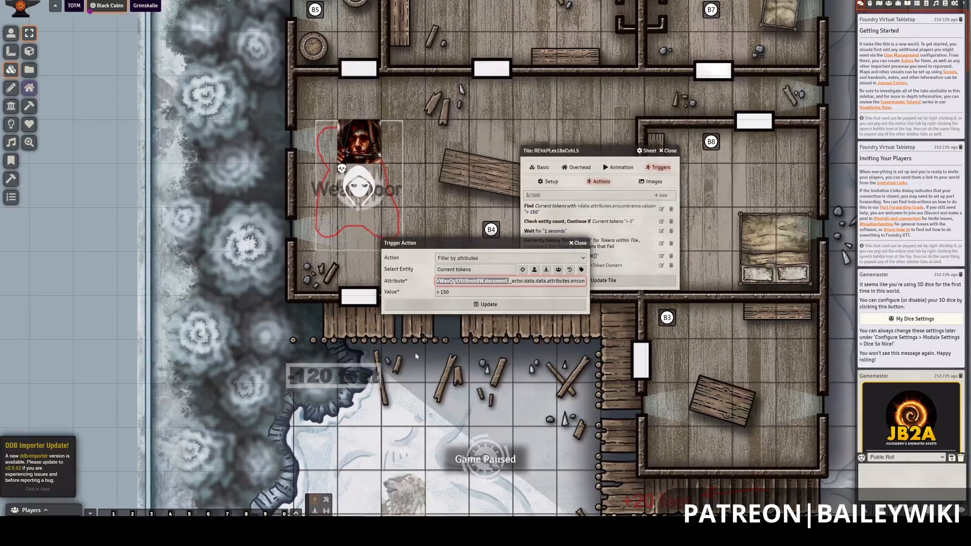
pyautogui.press('BackSpace')
pyautogui.click(491, 305)
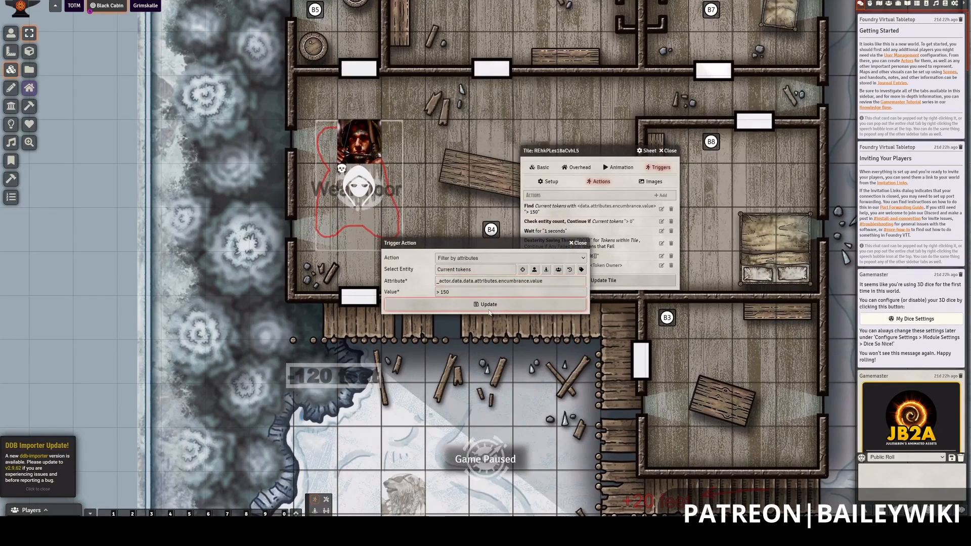
pyautogui.click(613, 280)
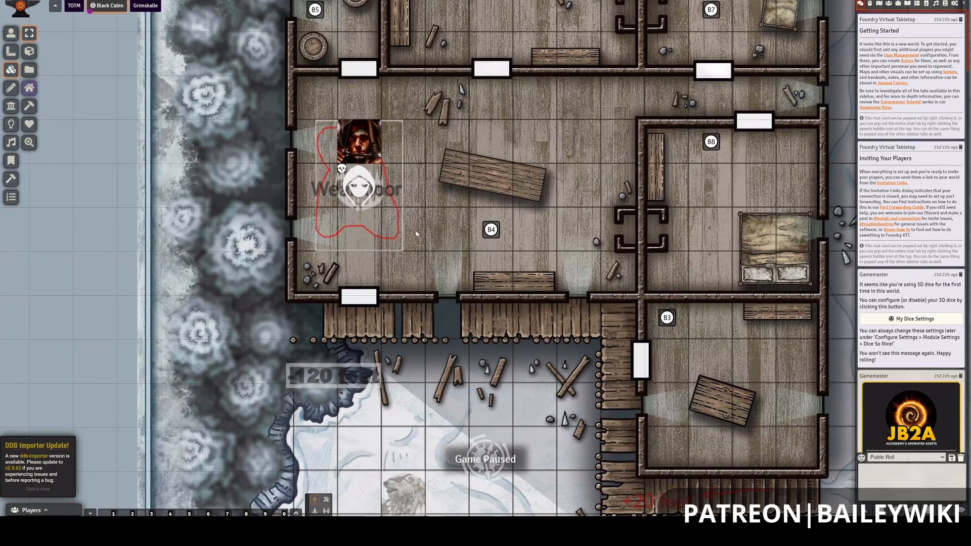
# Remove the leading underscore from the filter's attribute, making it actor.data.data.attributes.encumbrance.value, and update the tile.
pyautogui.rightClick(375, 242)
pyautogui.rightClick(375, 242)
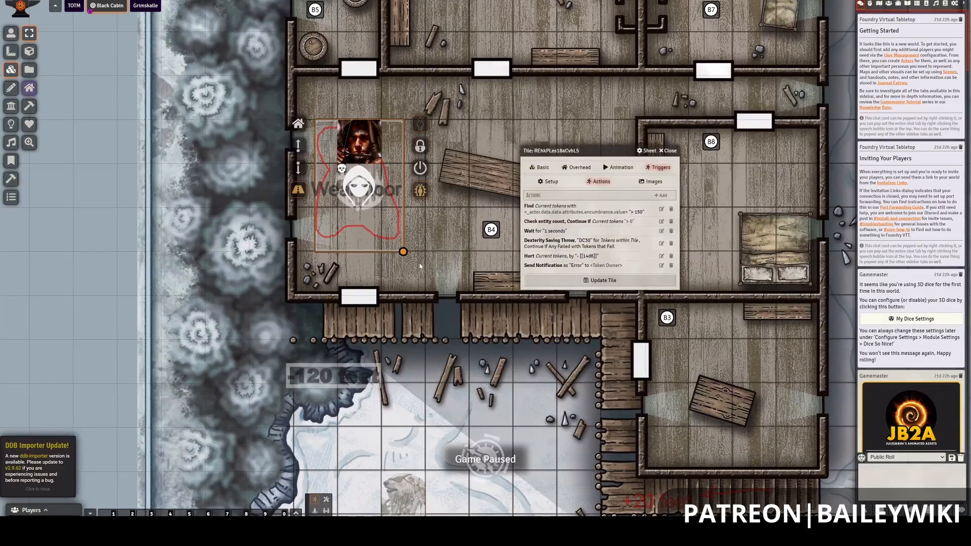
pyautogui.click(662, 209)
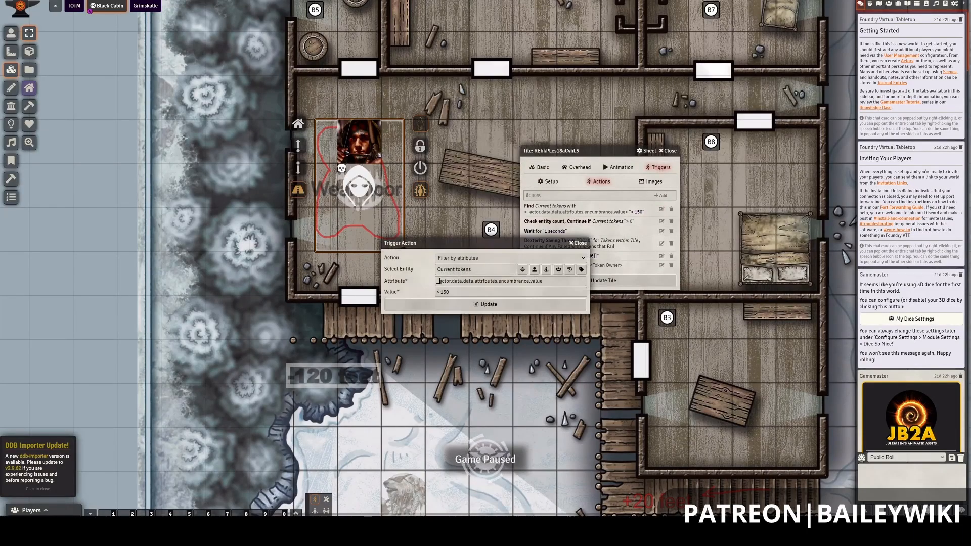
pyautogui.press('Delete')
pyautogui.click(456, 306)
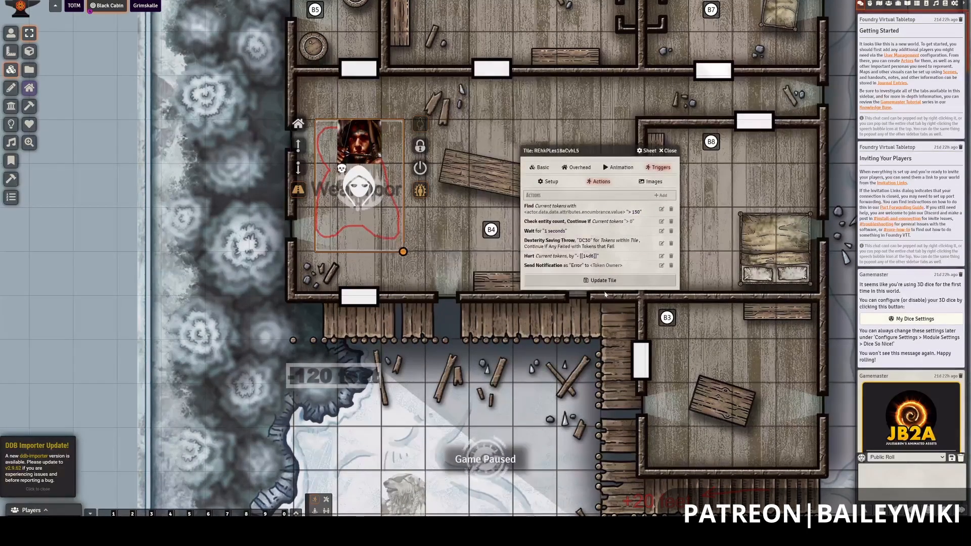
pyautogui.click(608, 282)
pyautogui.rightClick(354, 202)
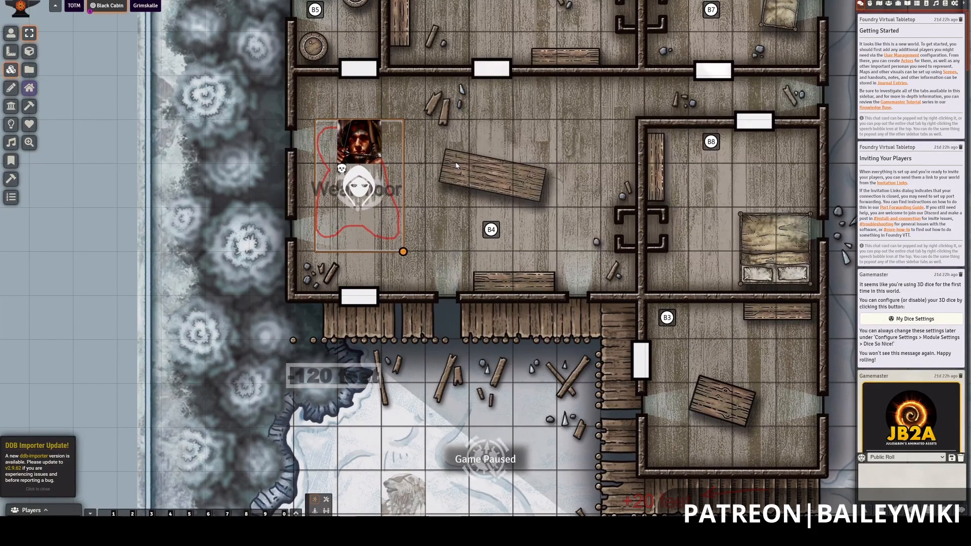
# Test the trigger by moving the white hooded token off the weak floor, returning it, and moving it two squares east.
pyautogui.click(10, 33)
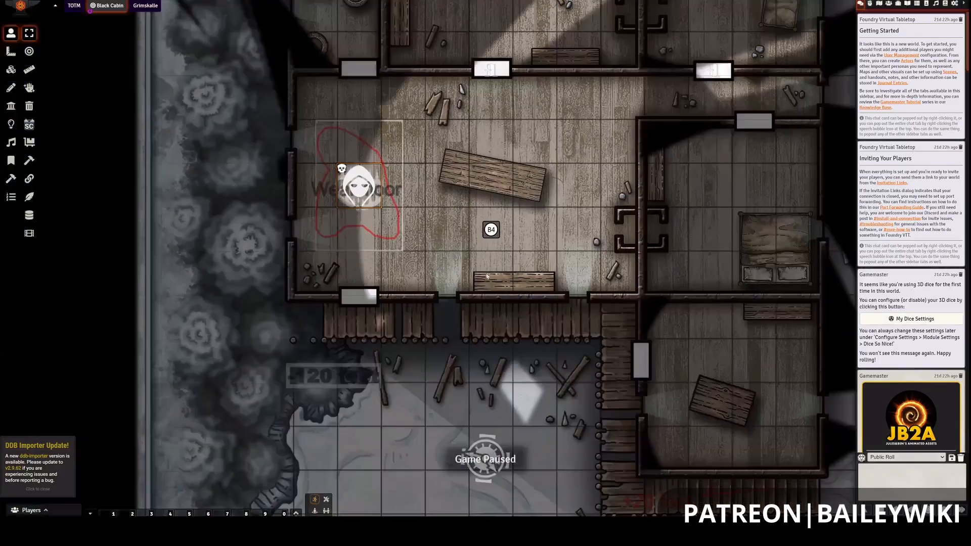
pyautogui.moveTo(359, 187); pyautogui.dragTo(477, 188)
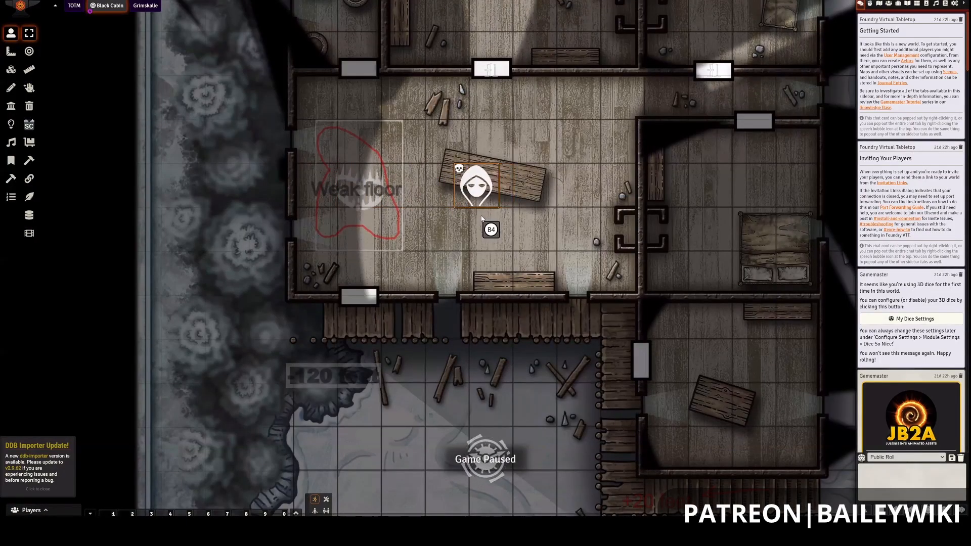
pyautogui.hotkey('ctrl', 'z')
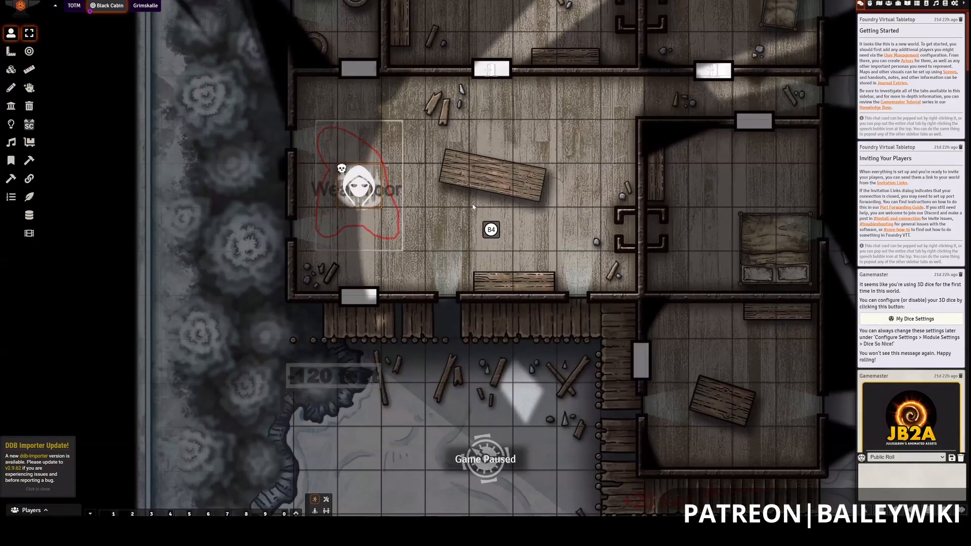
pyautogui.press('Right')
pyautogui.press('Right')
# Replace the encumbrance filter's attribute with the full copied path, including the token ID and document._actor prefix, and update the tile.
pyautogui.click(12, 70)
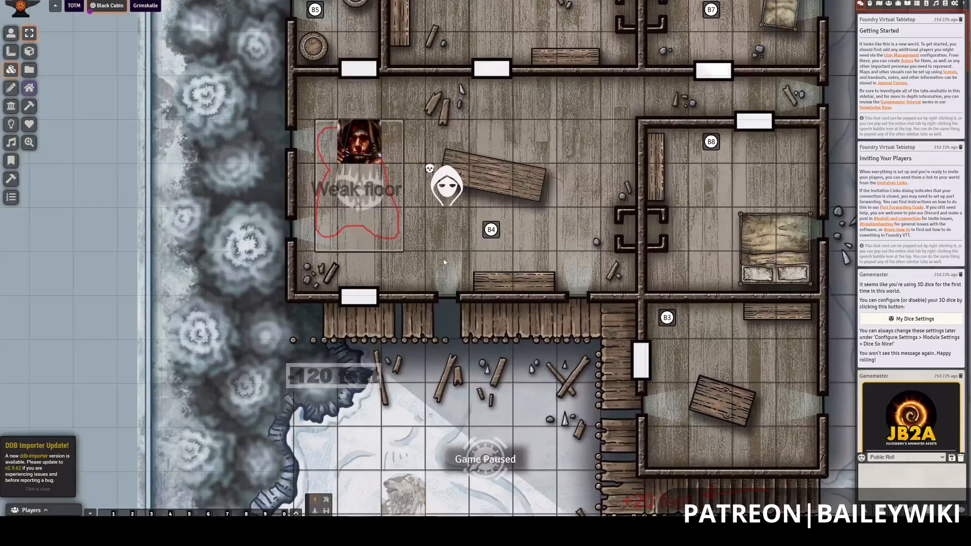
pyautogui.doubleClick(365, 222)
pyautogui.rightClick(374, 220)
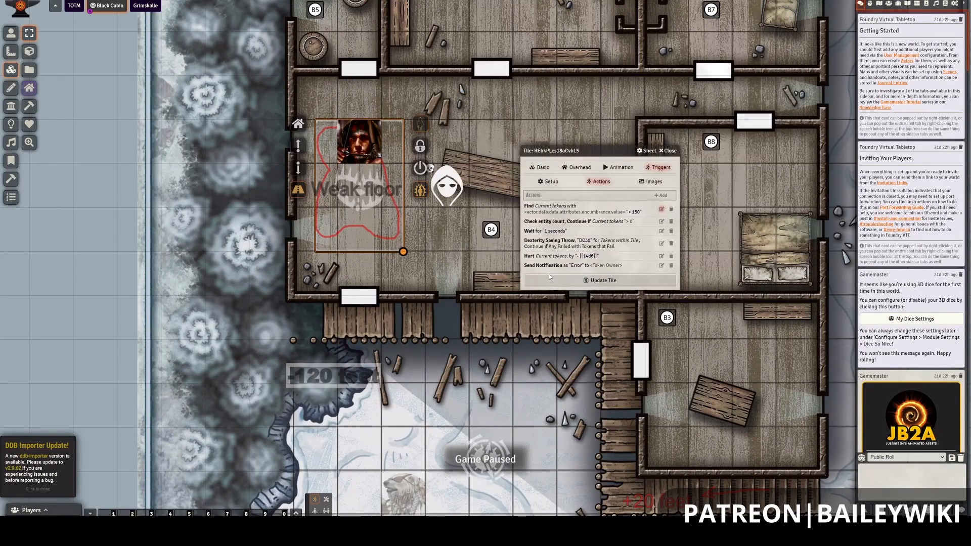
pyautogui.click(661, 209)
pyautogui.click(443, 281)
pyautogui.hotkey('ctrl', 'v')
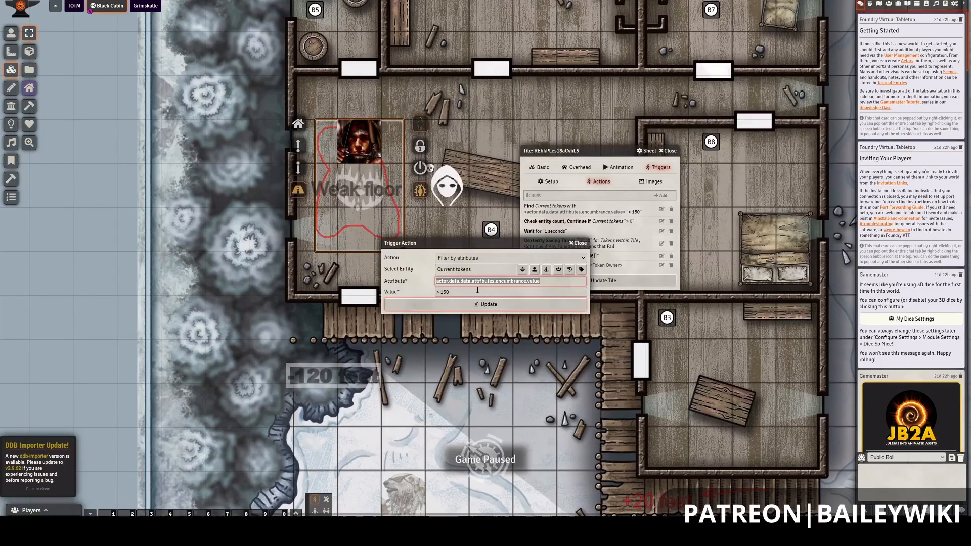
pyautogui.click(546, 304)
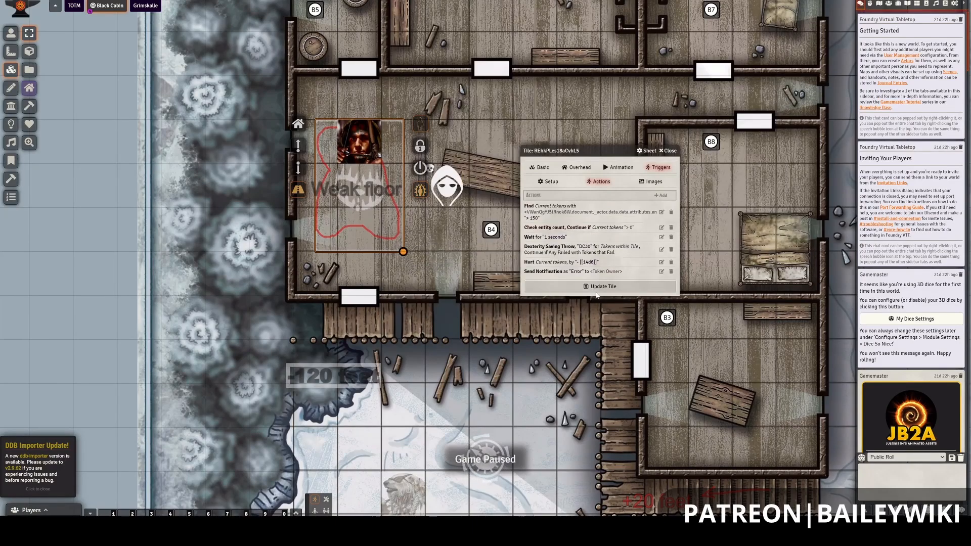
pyautogui.click(605, 281)
# Test the full-path filter by moving the white hooded token two squares west onto the weak floor.
pyautogui.click(455, 185)
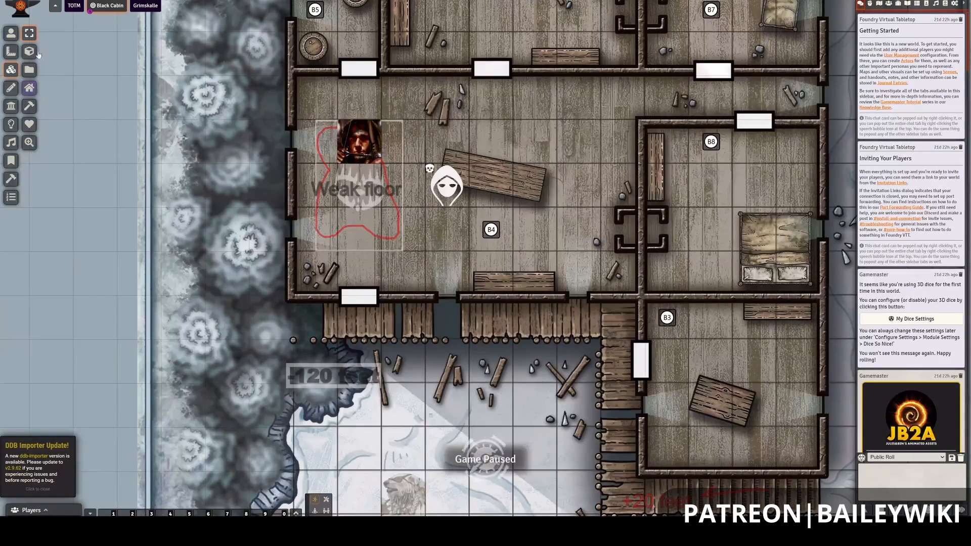
pyautogui.click(441, 197)
pyautogui.press('Left')
pyautogui.press('Left')
pyautogui.press('Left')
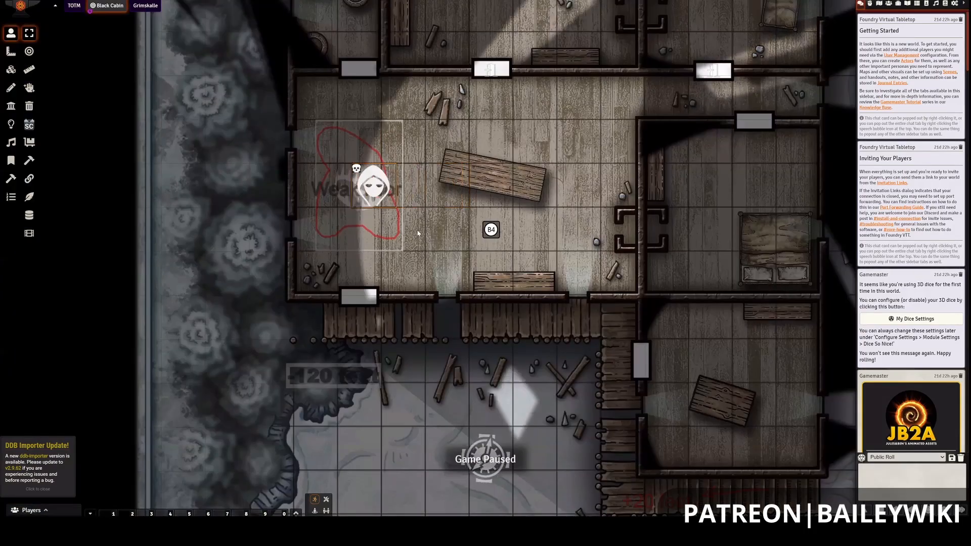
pyautogui.press('Right')
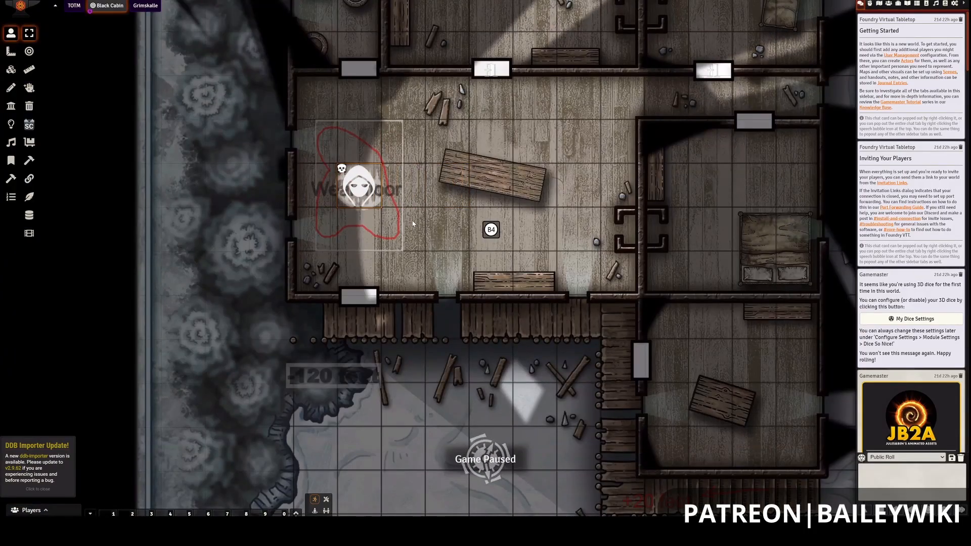
# Unpause the game, move the white hooded token two squares east off the weak floor, and pause the game again.
pyautogui.press('space')
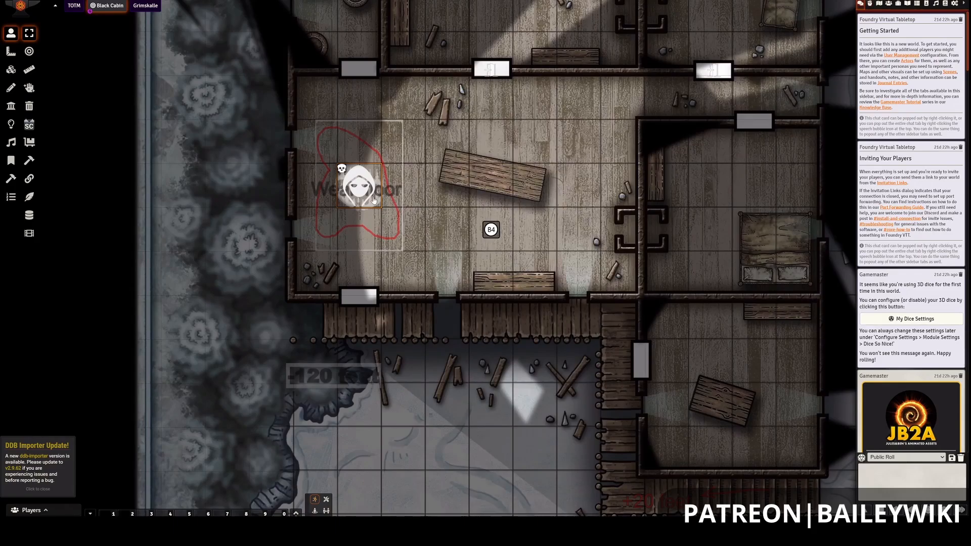
pyautogui.moveTo(374, 200); pyautogui.dragTo(455, 197)
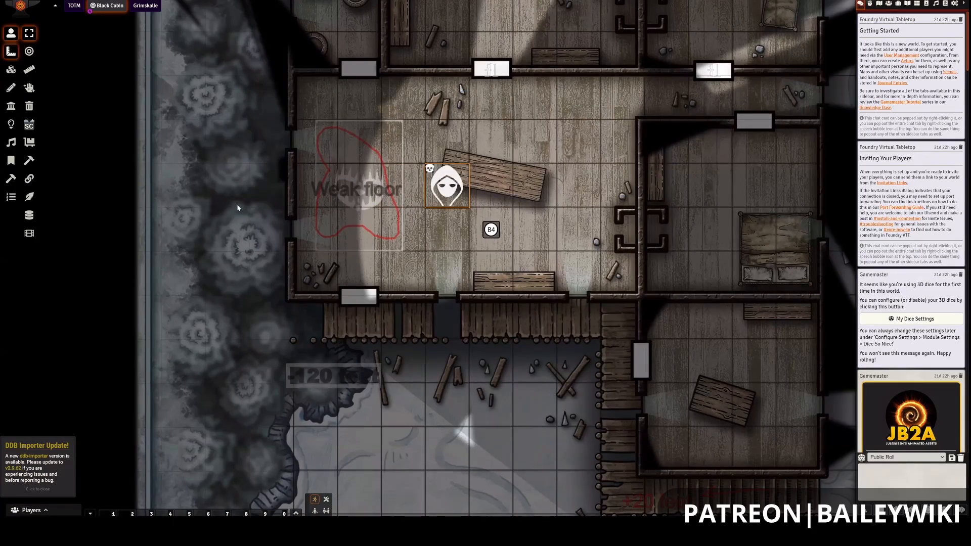
pyautogui.press('space')
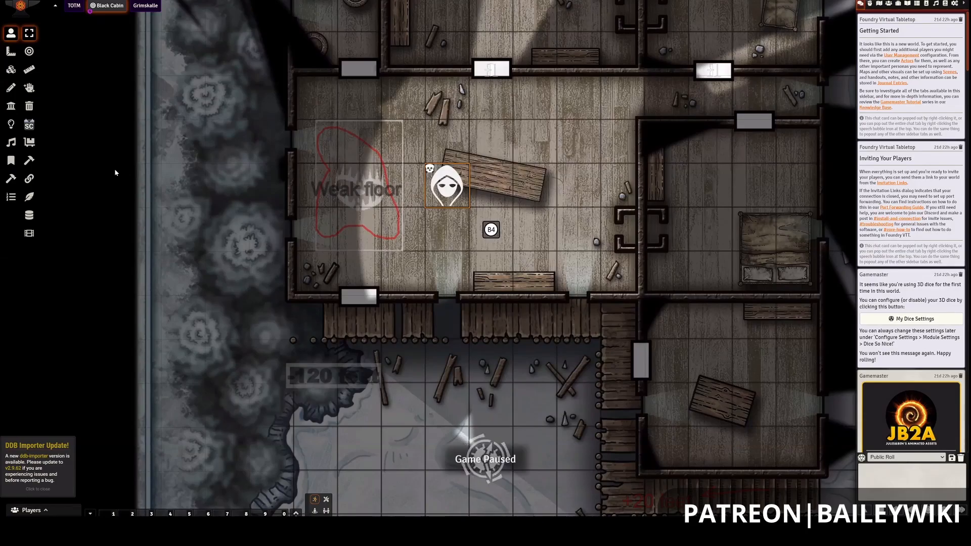
# Review the settings of the weak floor tile's Check entity count action and close them without changes.
pyautogui.click(11, 69)
pyautogui.doubleClick(376, 212)
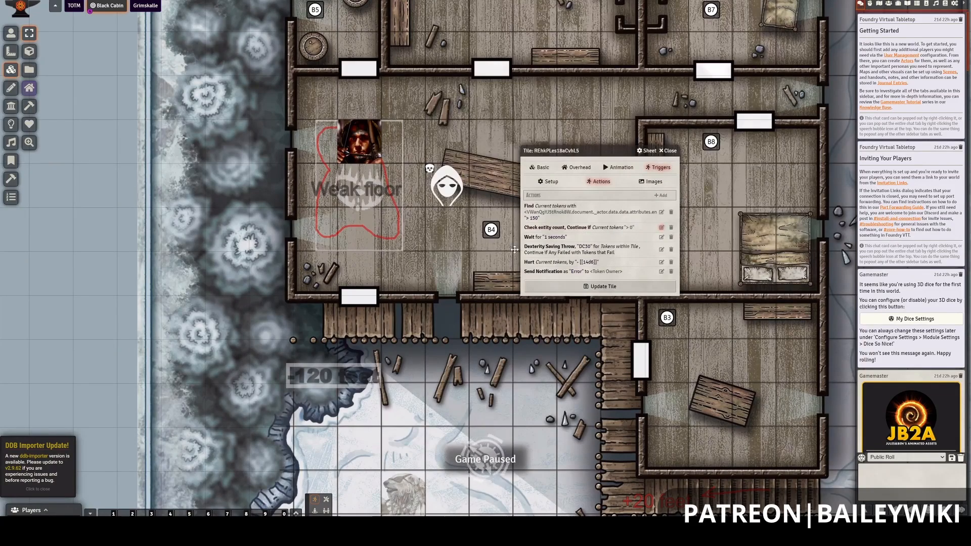
pyautogui.click(662, 227)
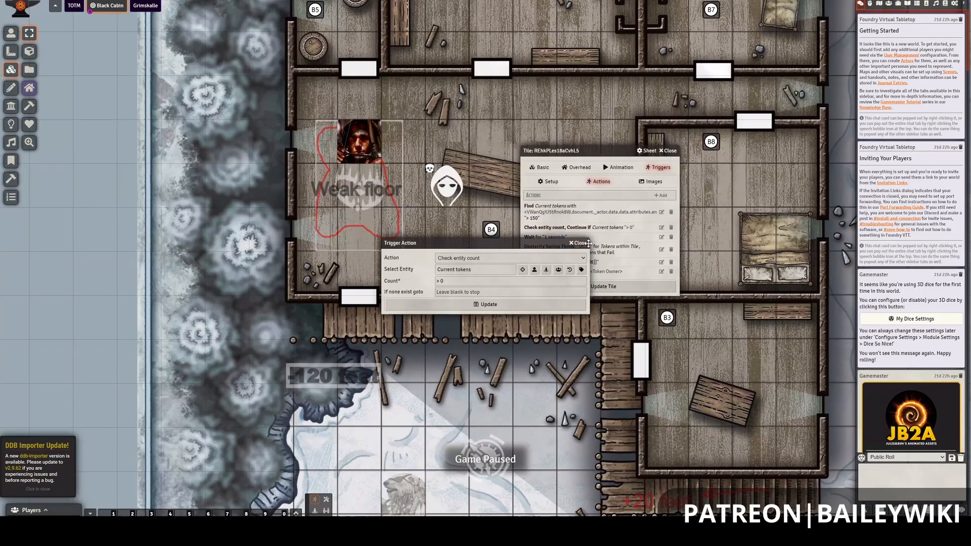
pyautogui.click(578, 244)
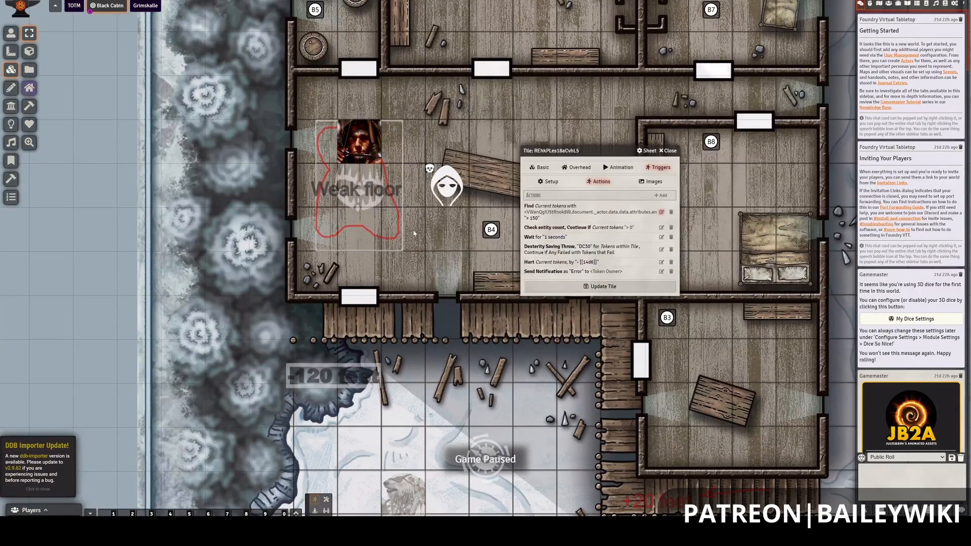
# Trim the token ID and document prefix from the filter's attribute, leaving _actor.data.data.attributes.encumbrance.value, and update the tile.
pyautogui.click(662, 212)
pyautogui.click(511, 281)
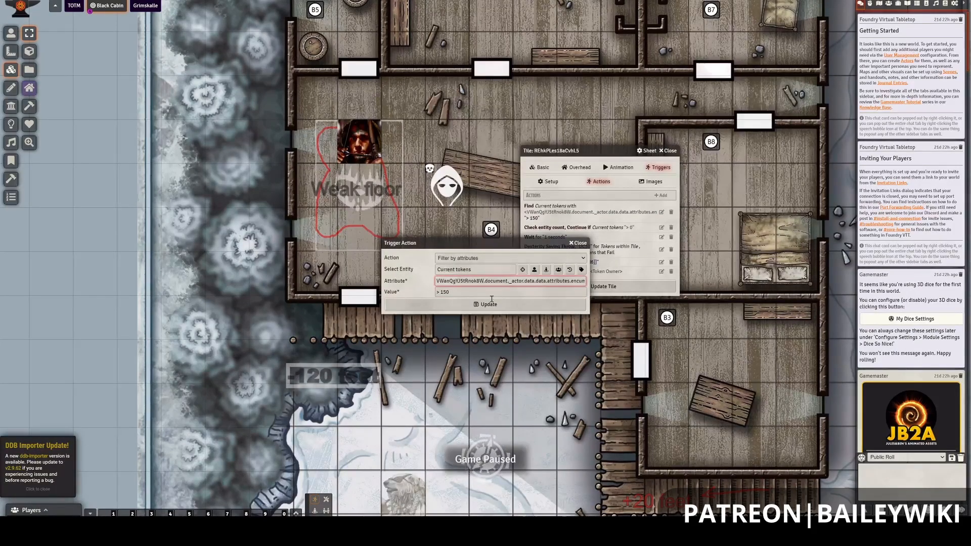
pyautogui.moveTo(510, 281); pyautogui.dragTo(391, 291)
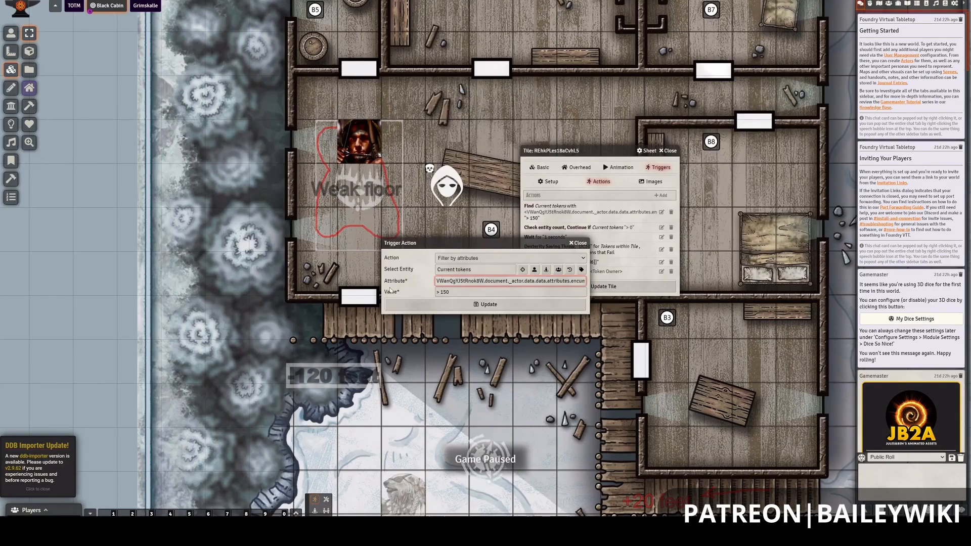
pyautogui.press('BackSpace')
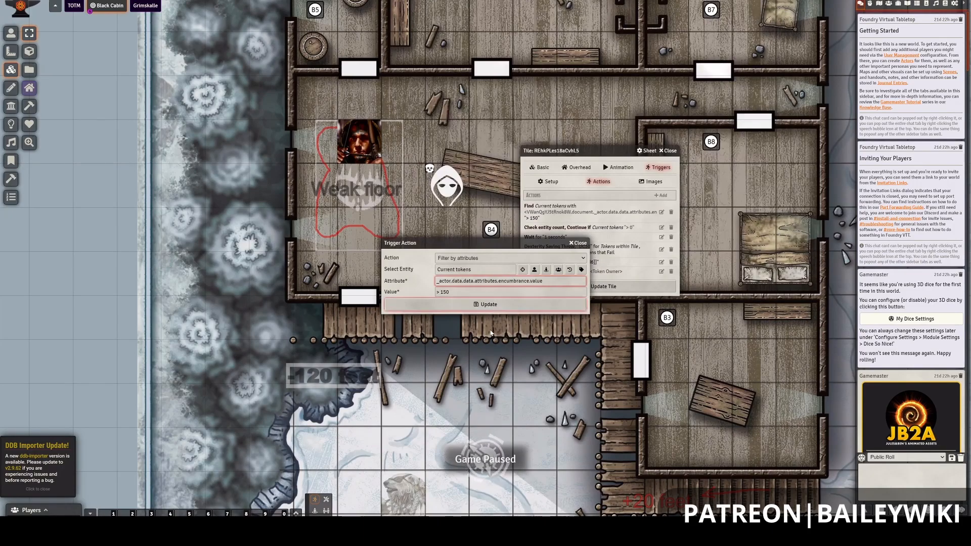
pyautogui.click(488, 307)
pyautogui.click(605, 286)
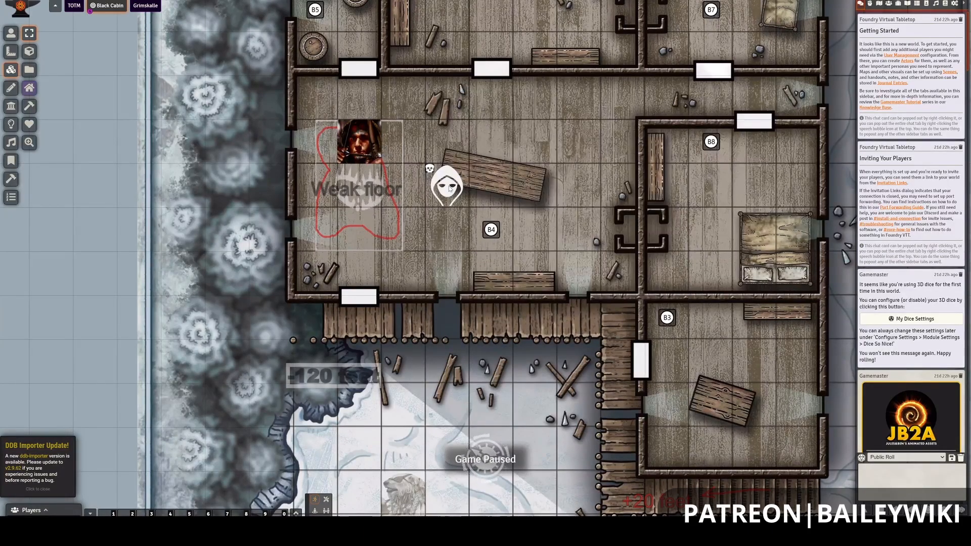
# Remove the duplicate data. segment from the weak floor filter's attribute, leaving _actor.data.attributes.encumbrance.value, and update the action.
pyautogui.doubleClick(365, 198)
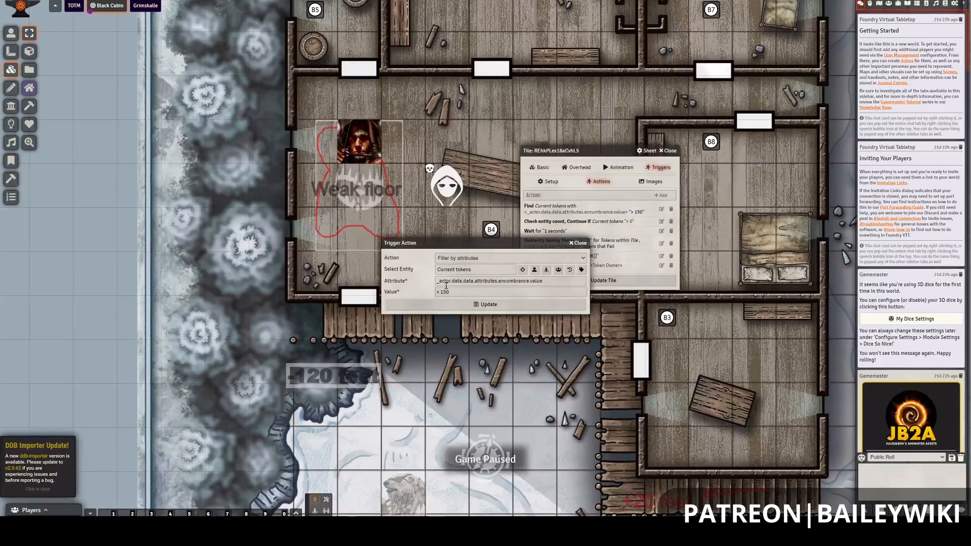
pyautogui.click(460, 281)
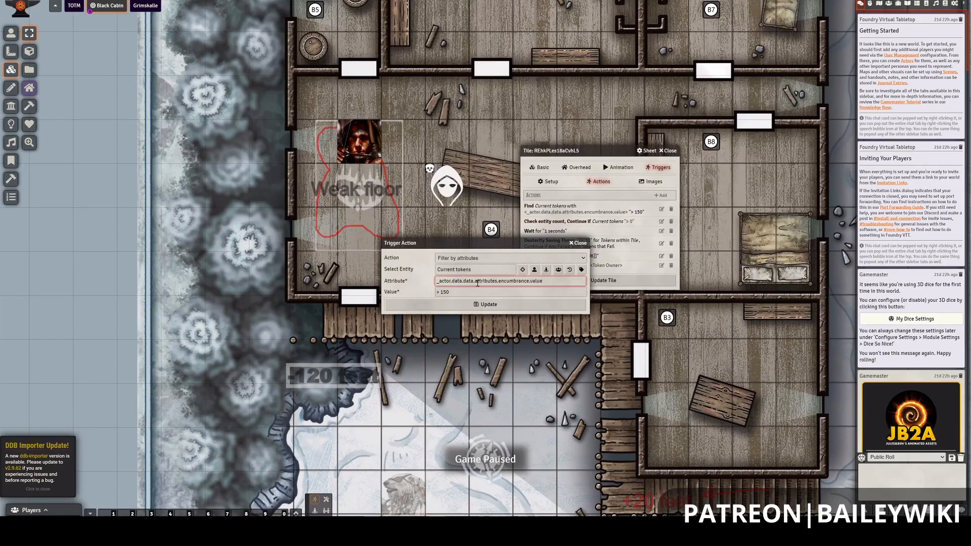
pyautogui.press('BackSpace')
pyautogui.press('BackSpace')
pyautogui.press('BackSpace')
pyautogui.press('BackSpace')
pyautogui.press('BackSpace')
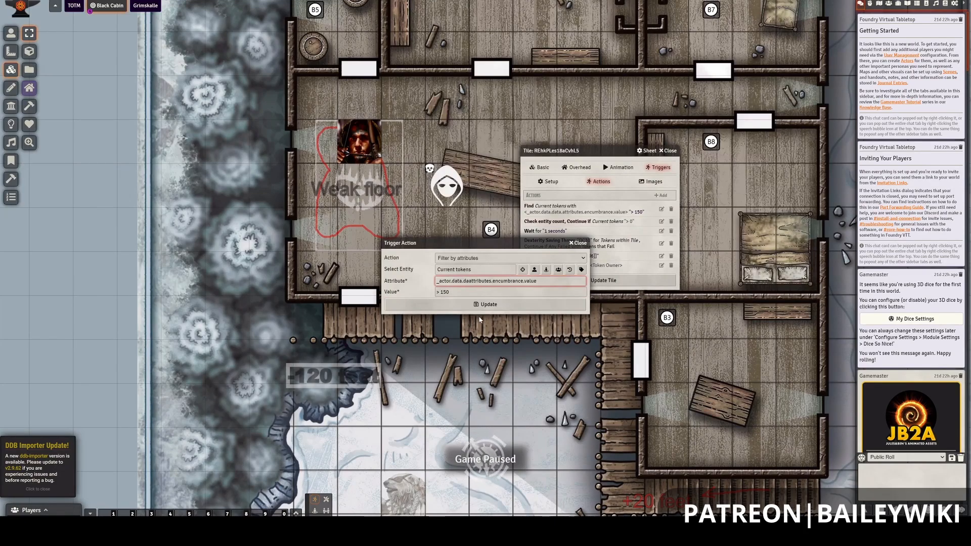
pyautogui.click(483, 305)
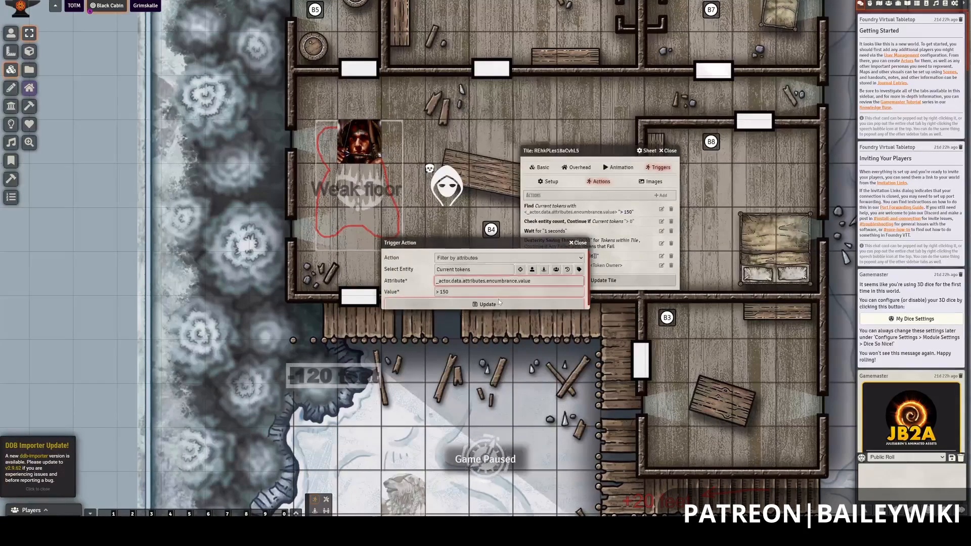
# Remove the leading underscore from the filter's attribute, making it actor.data.attributes.encumbrance.value, and save the weak floor tile.
pyautogui.click(662, 209)
pyautogui.click(441, 282)
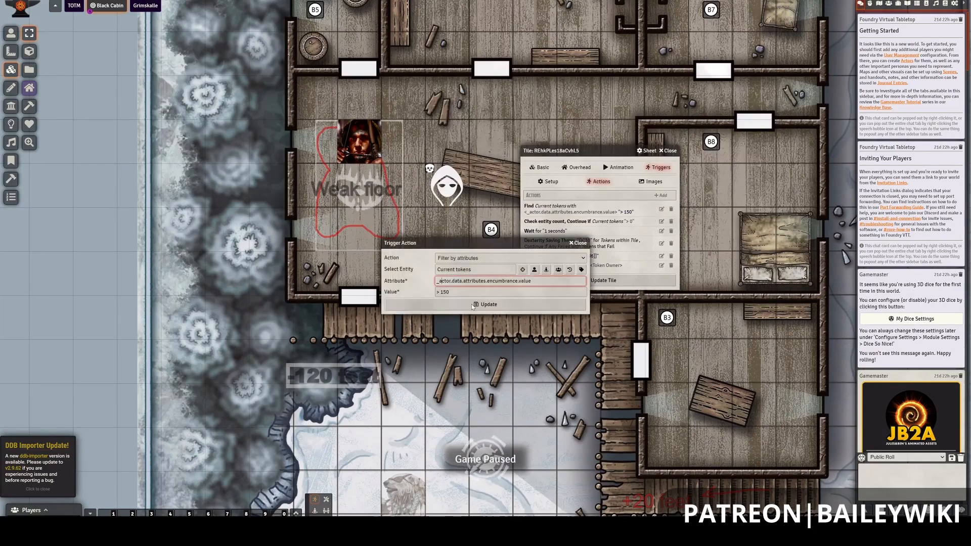
pyautogui.press('BackSpace')
pyautogui.press('BackSpace')
pyautogui.write('a')
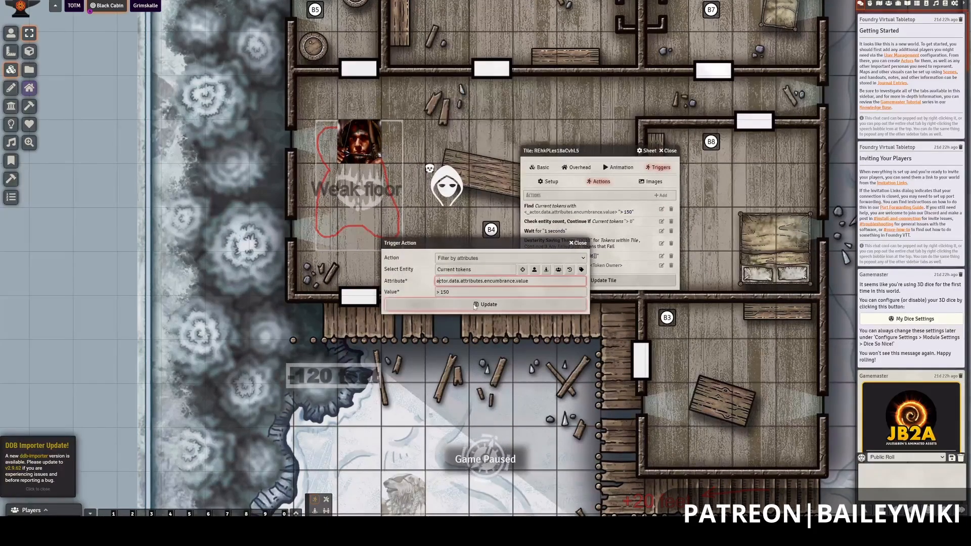
pyautogui.click(475, 304)
pyautogui.press('Escape')
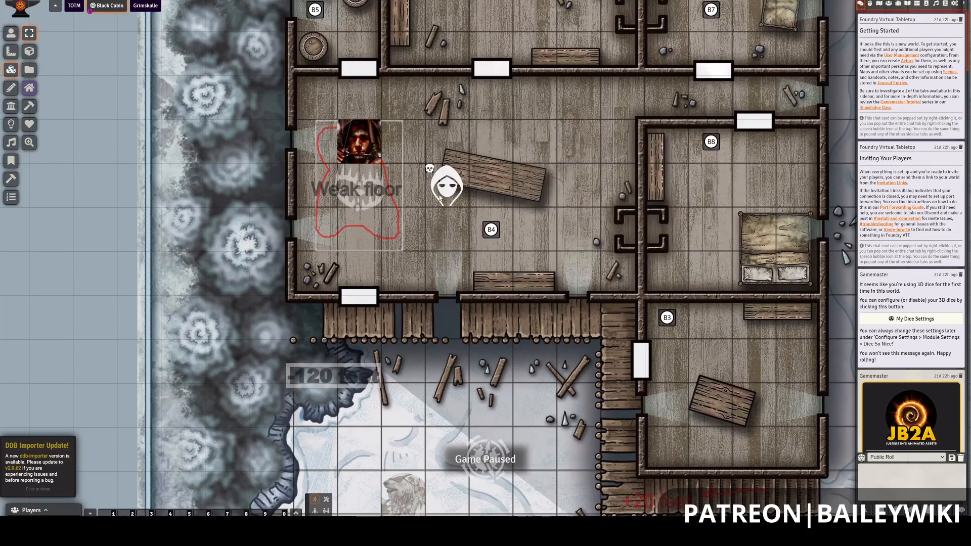
# Test the weak floor by moving the white hooded token two squares west onto it and back, leaving the game paused.
pyautogui.click(10, 35)
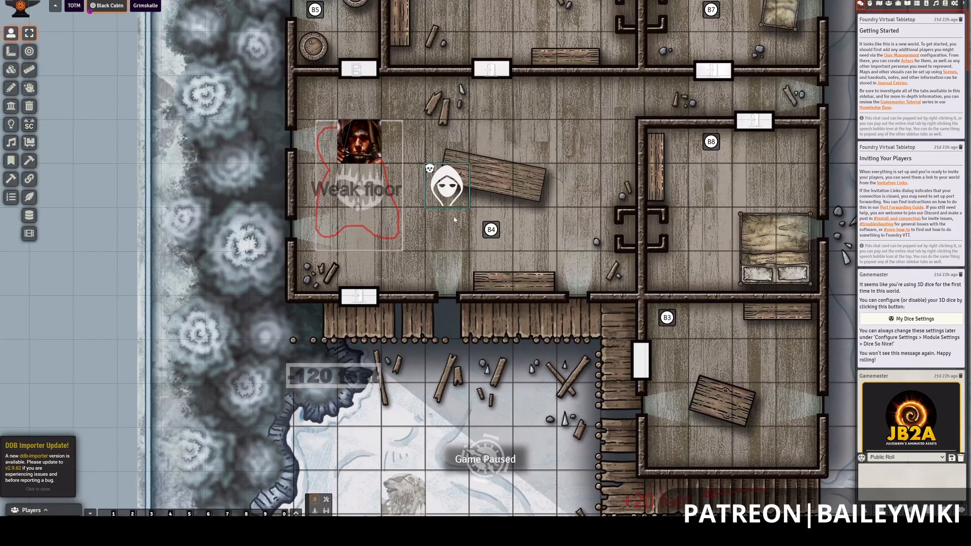
pyautogui.click(448, 193)
pyautogui.press('Left')
pyautogui.press('Left')
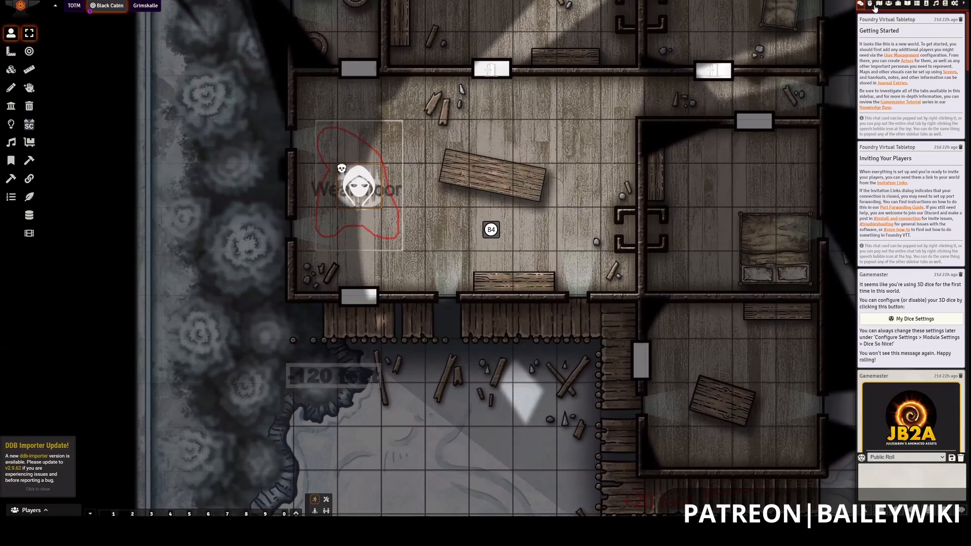
pyautogui.press('space')
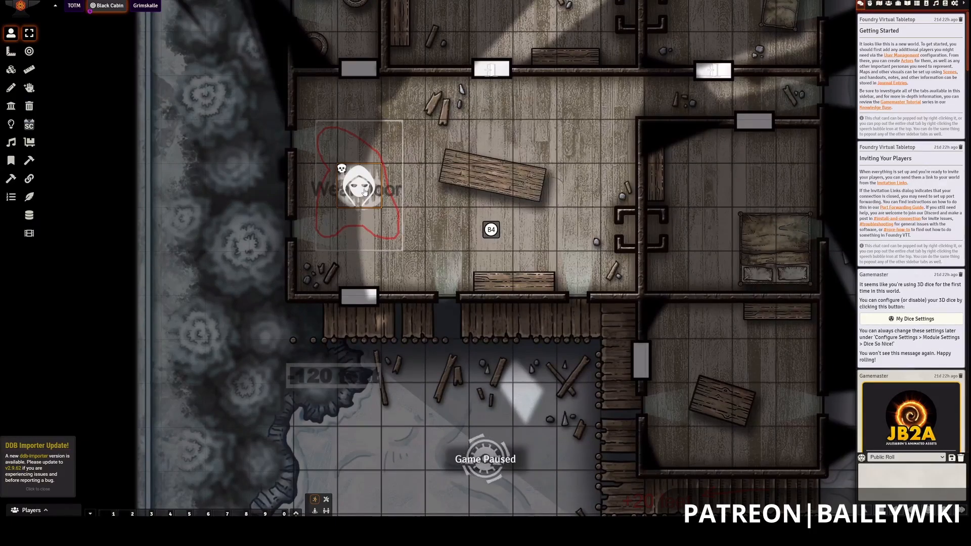
pyautogui.press('Right')
pyautogui.press('Right')
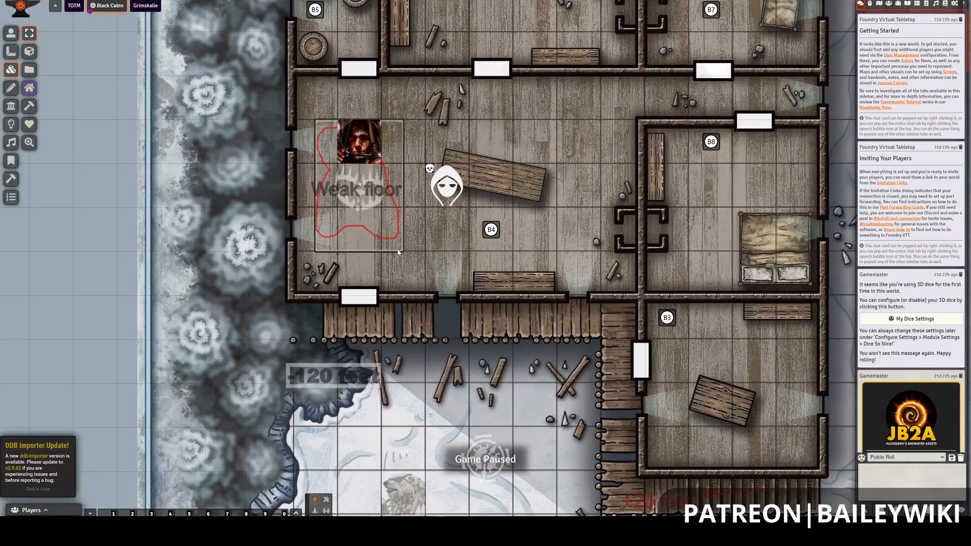
# Restore the leading underscore in the filter's attribute, making it _actor.data.attributes.encumbrance.value, and update the weak floor tile.
pyautogui.rightClick(398, 251)
pyautogui.rightClick(398, 251)
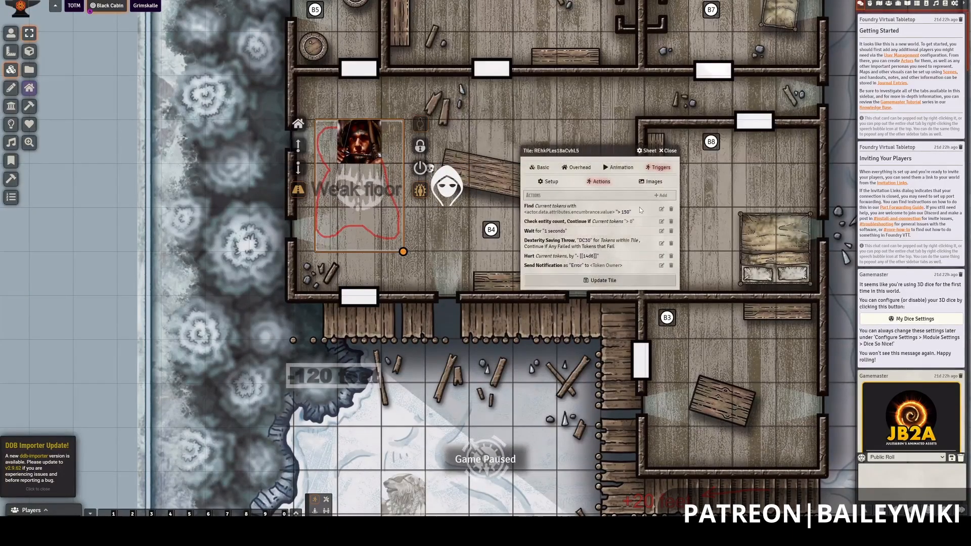
pyautogui.click(662, 209)
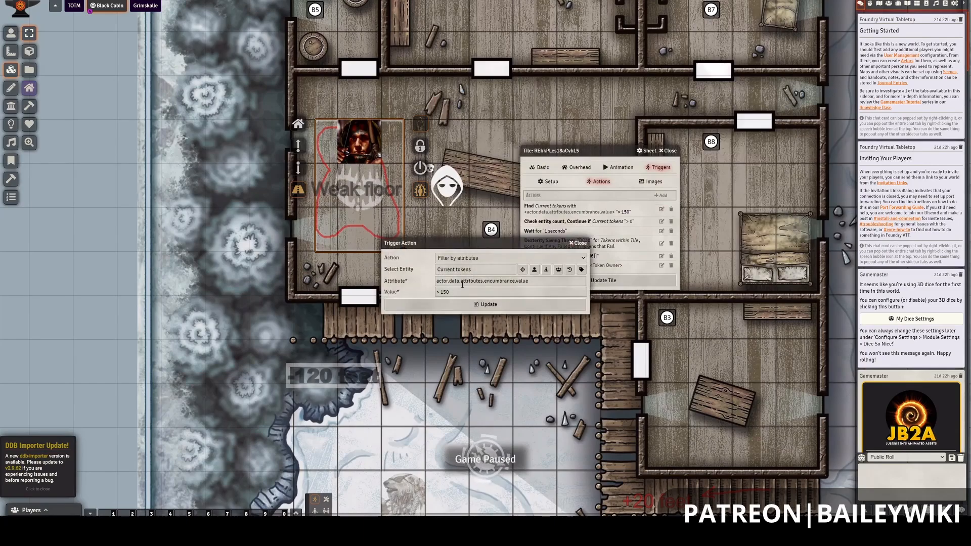
pyautogui.click(449, 281)
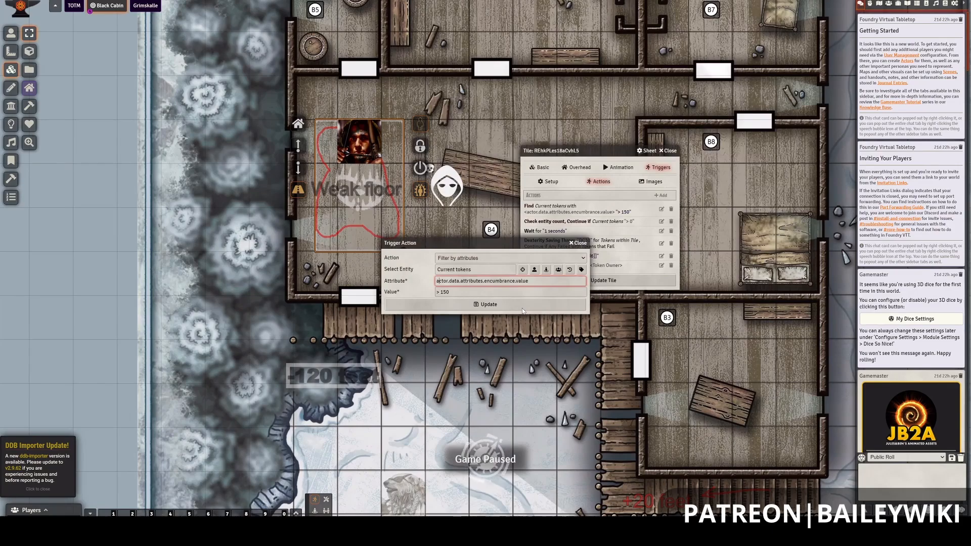
pyautogui.write('_')
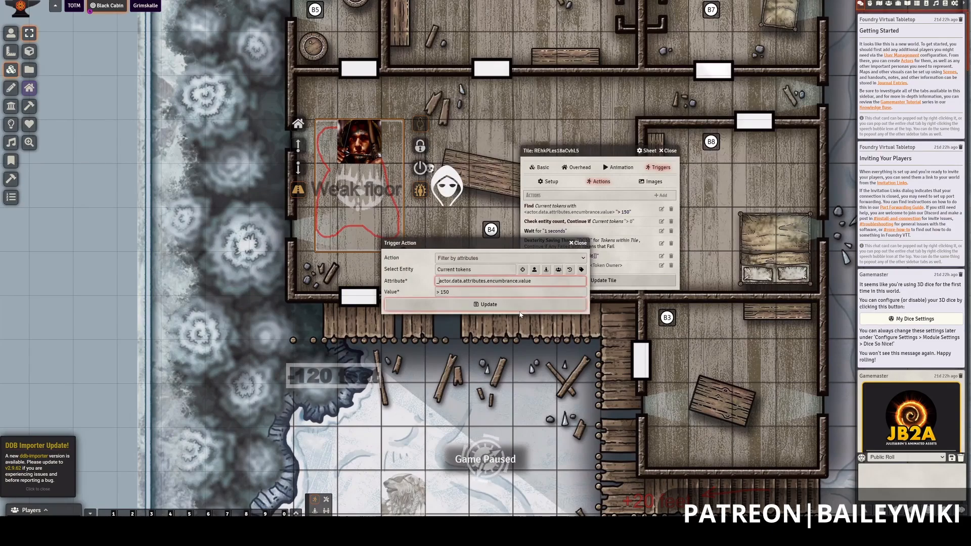
pyautogui.click(489, 305)
pyautogui.click(602, 281)
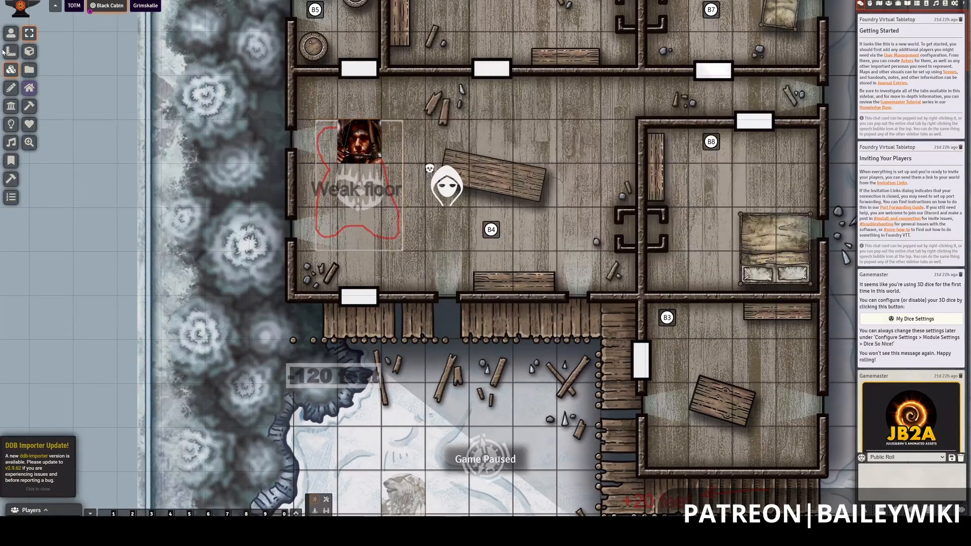
# Test the underscored attribute path by moving the white hooded token two squares west onto the weak floor and back east.
pyautogui.click(10, 35)
pyautogui.click(461, 194)
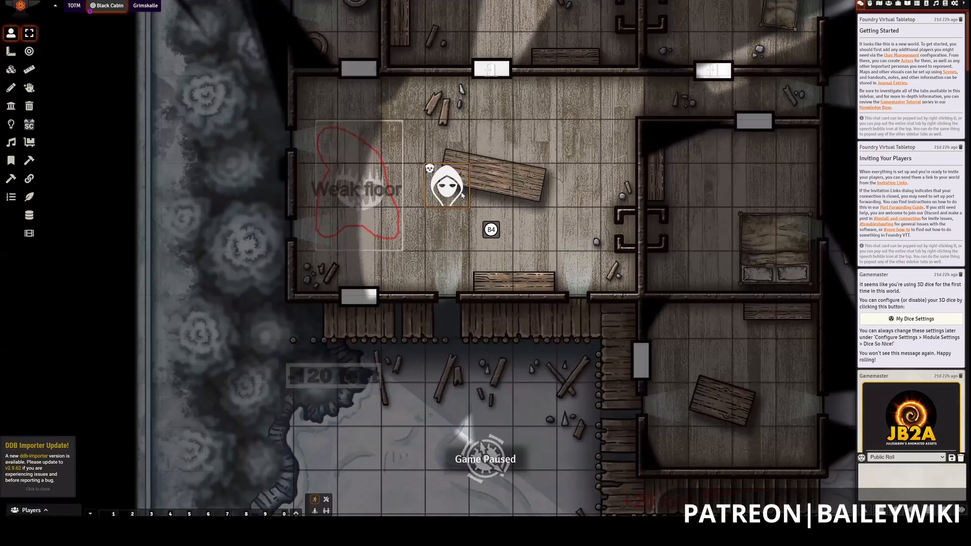
pyautogui.press('Left')
pyautogui.press('Left')
pyautogui.press('Left')
pyautogui.press('Right')
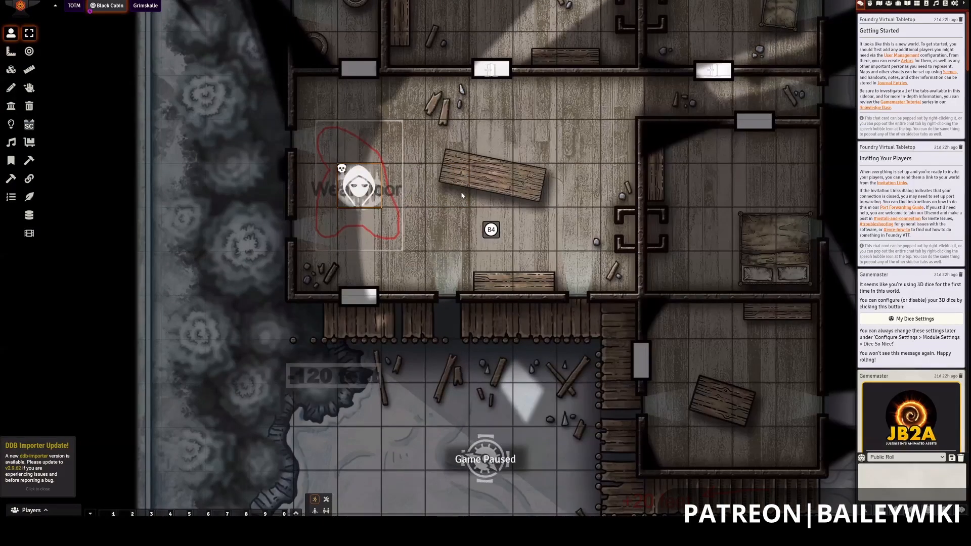
pyautogui.press('Right')
pyautogui.press('Right')
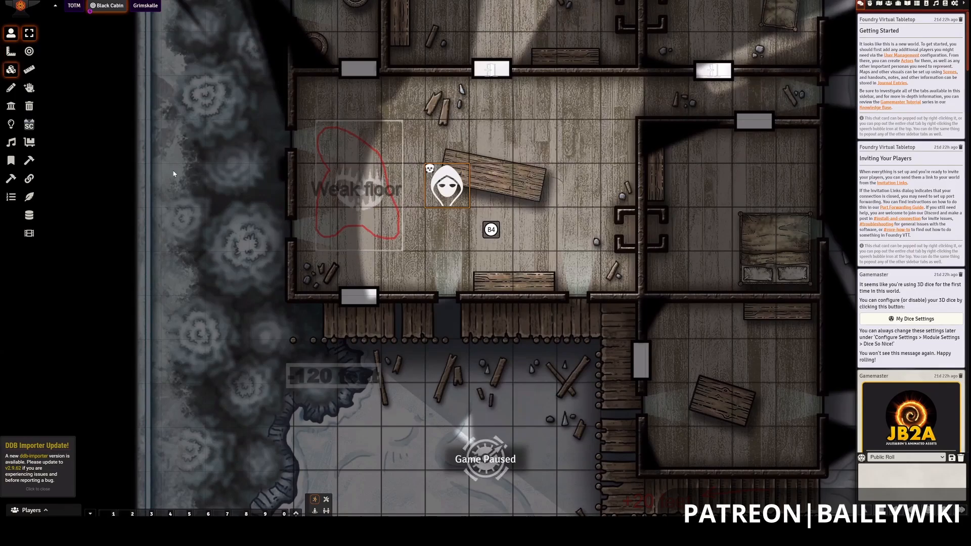
# Shorten the filter's attribute to attributes.encumbrance.value and update the weak floor tile.
pyautogui.click(11, 69)
pyautogui.doubleClick(394, 250)
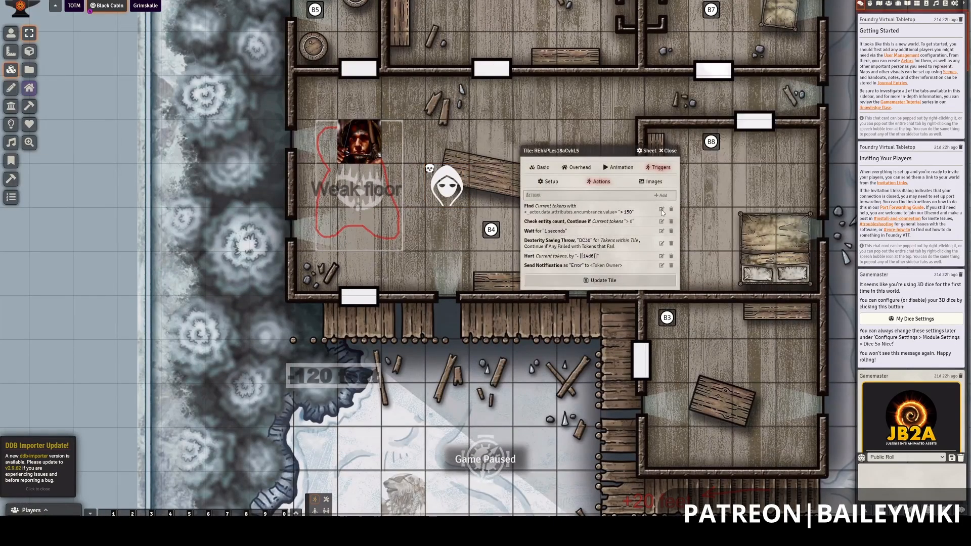
pyautogui.click(662, 210)
pyautogui.click(440, 282)
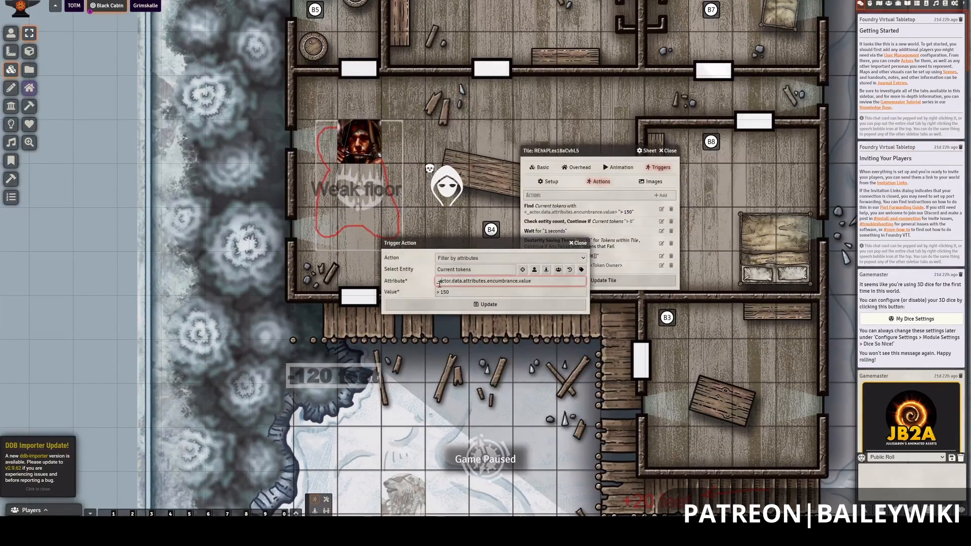
pyautogui.press('Delete')
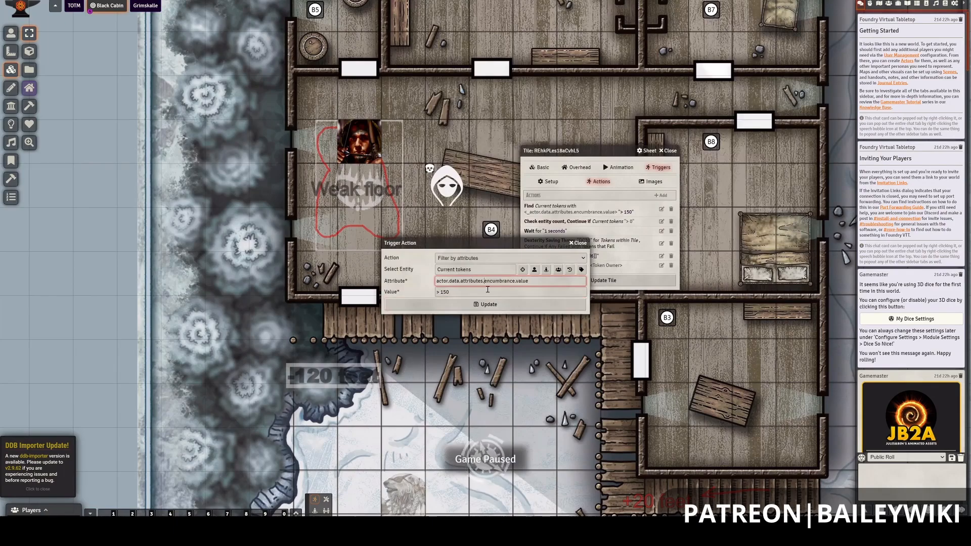
pyautogui.moveTo(462, 282); pyautogui.dragTo(436, 282)
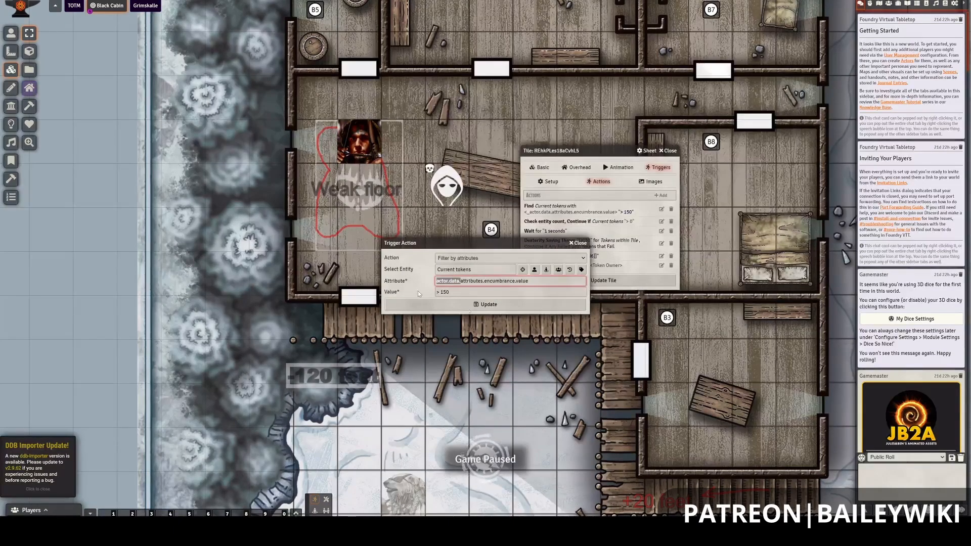
pyautogui.press('BackSpace')
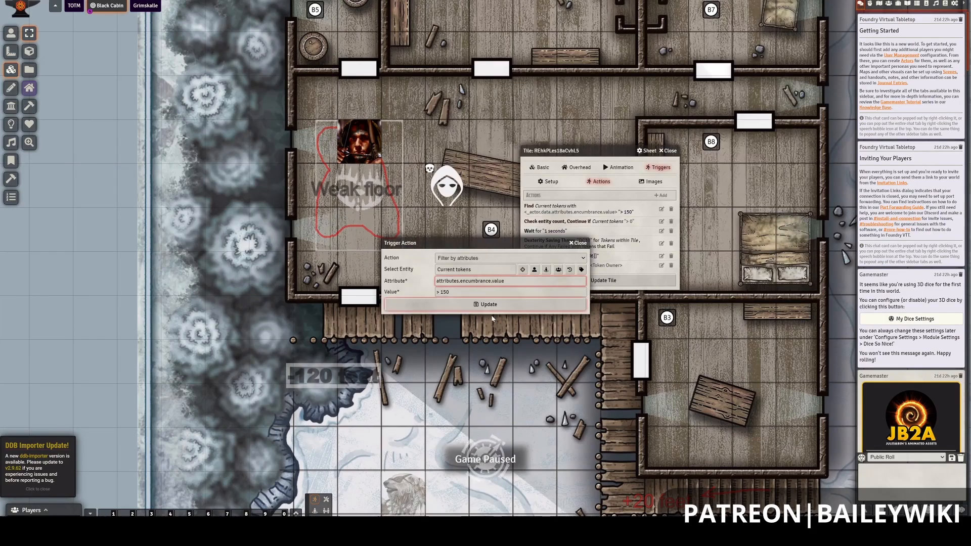
pyautogui.click(489, 305)
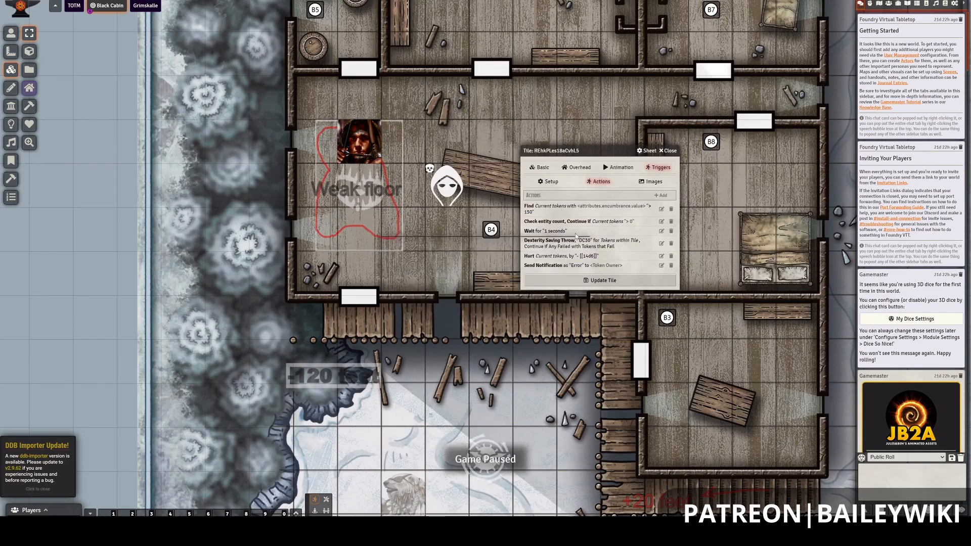
pyautogui.click(568, 282)
# Trigger the weak floor twice by moving the white hooded token two squares west onto it, one square east, and one west again.
pyautogui.click(11, 33)
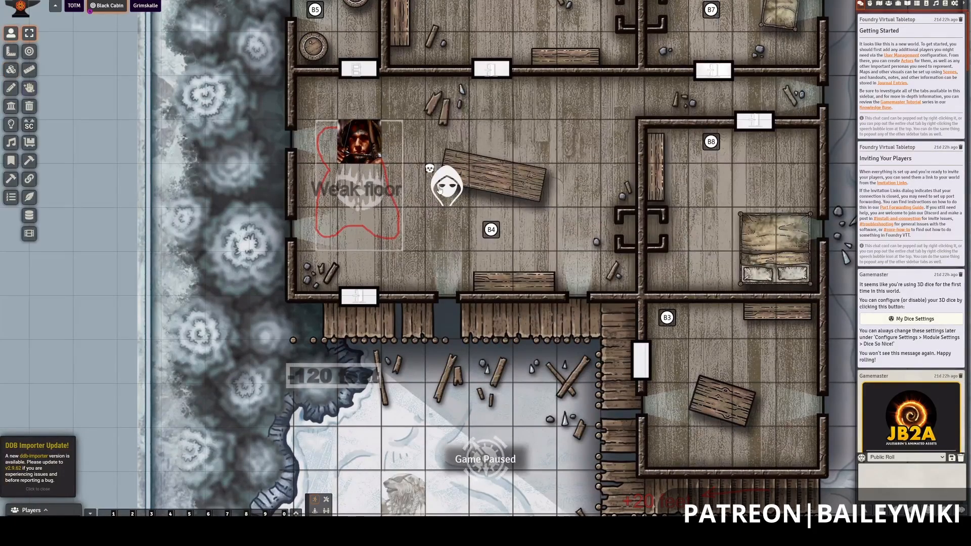
pyautogui.click(439, 190)
pyautogui.press('Left')
pyautogui.press('Left')
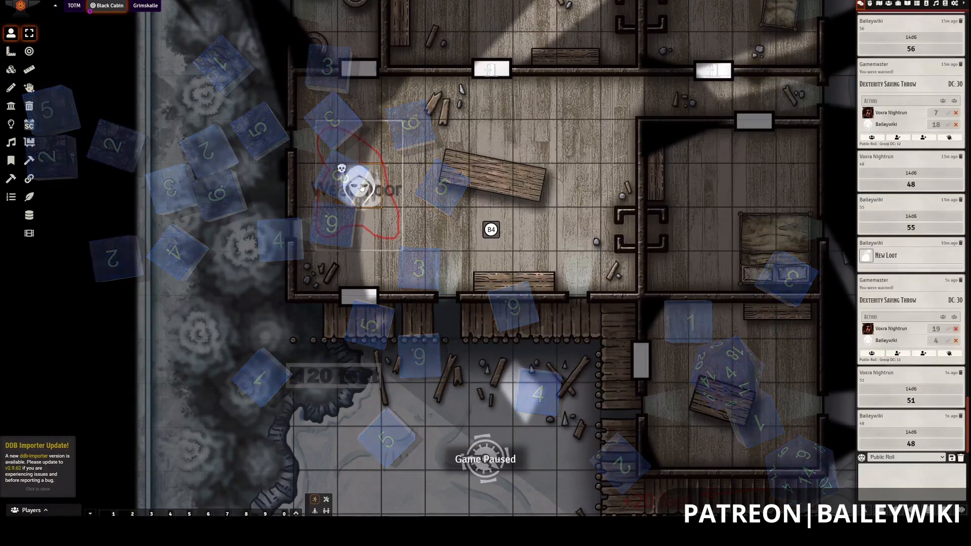
pyautogui.press('Right')
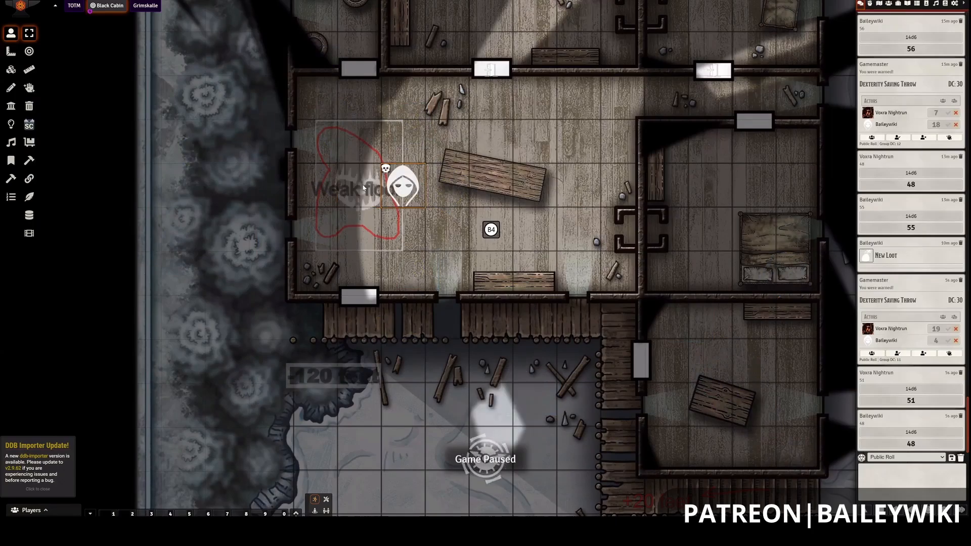
pyautogui.press('Left')
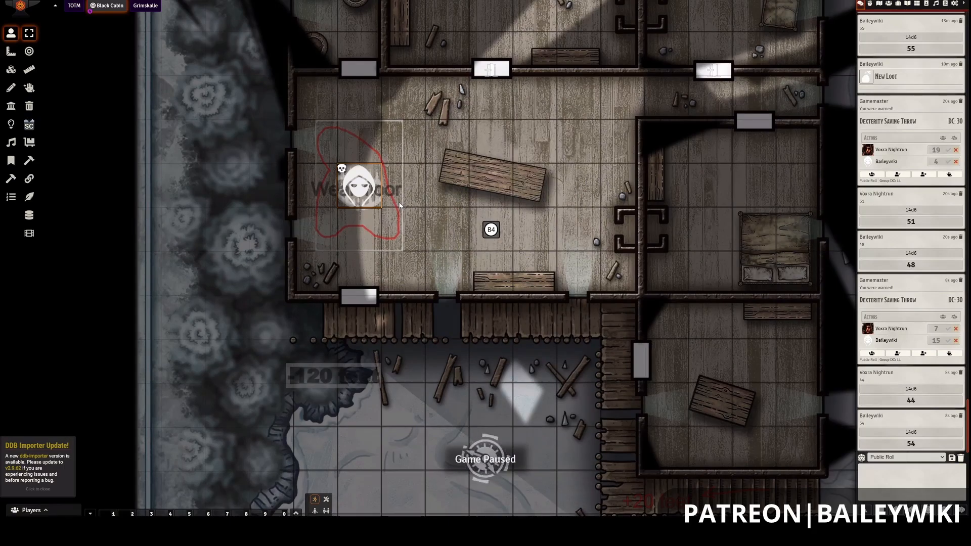
# Edit the dim vision radius in the white hooded token's configuration and update the token.
pyautogui.rightClick(370, 197)
pyautogui.rightClick(371, 197)
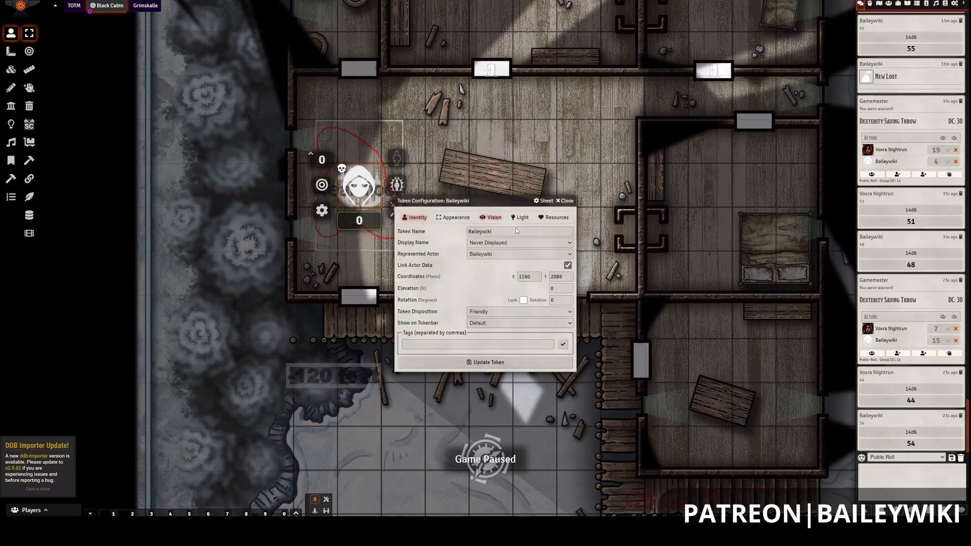
pyautogui.click(491, 218)
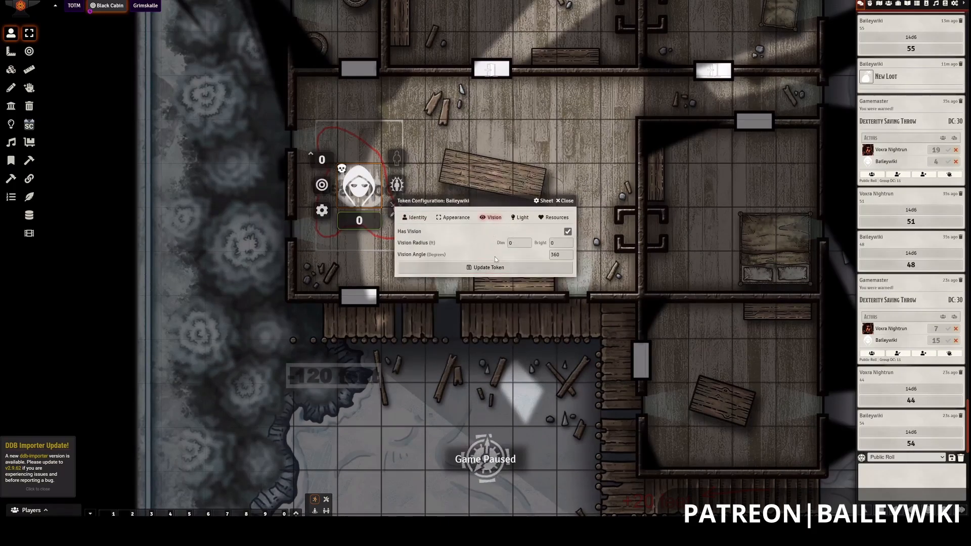
pyautogui.click(520, 244)
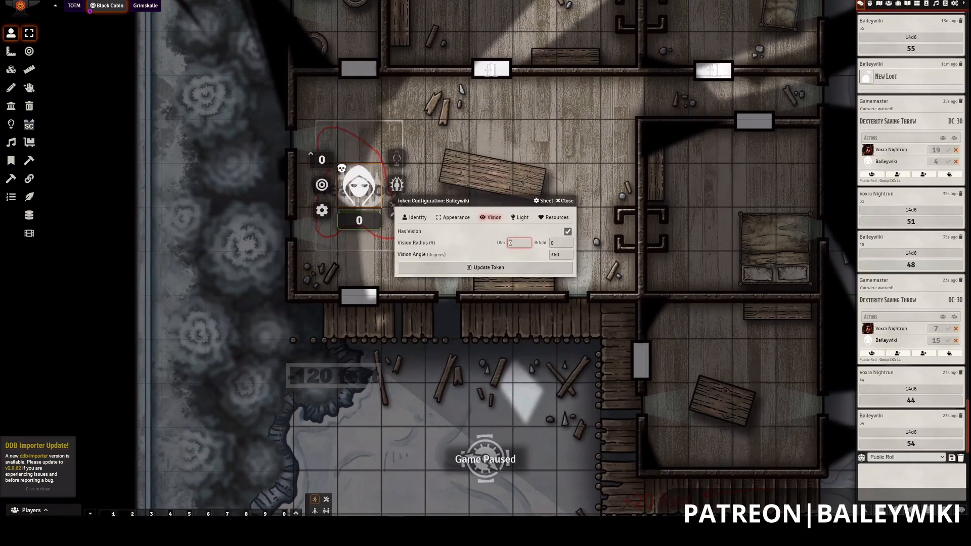
pyautogui.click(510, 268)
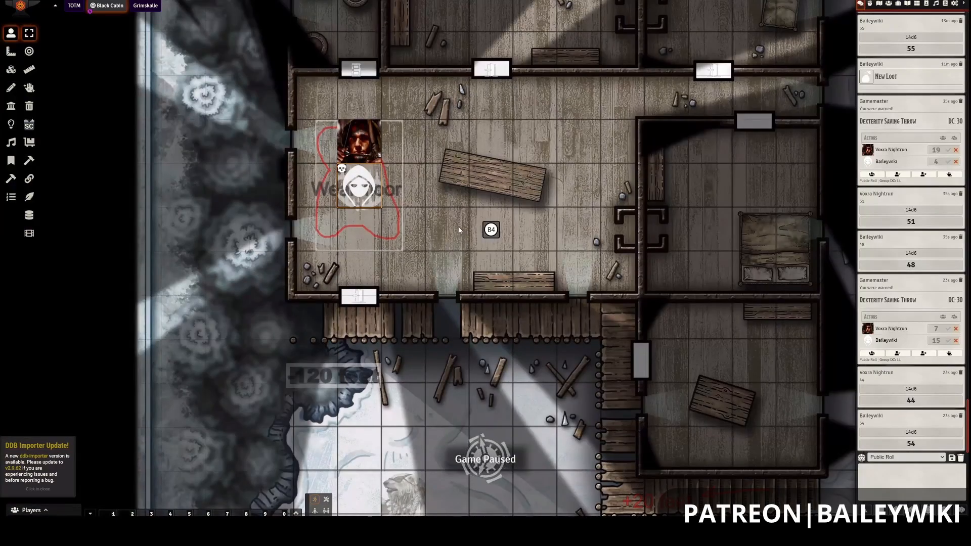
# Test the weak floor with the portrait token by moving it one square north off the trap and back south onto it.
pyautogui.click(358, 142)
pyautogui.press('Up')
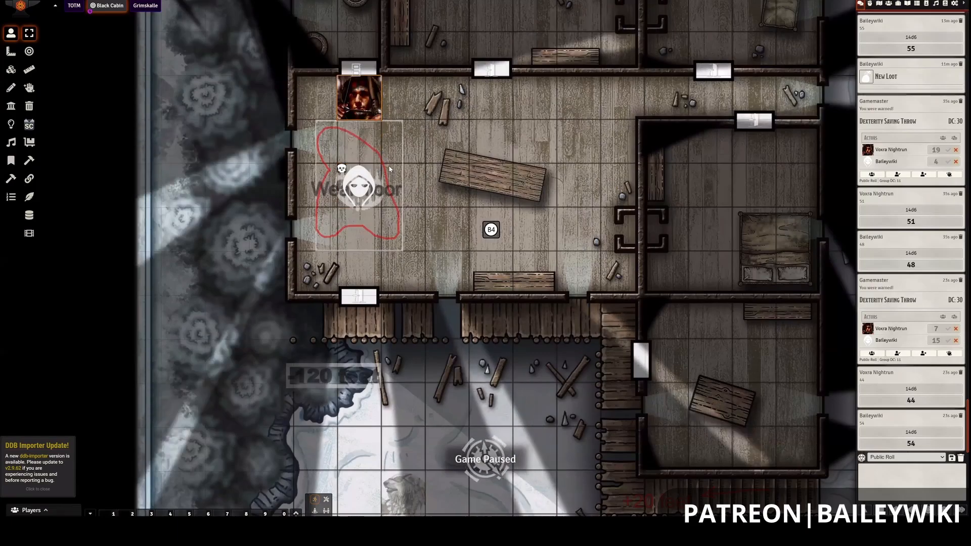
pyautogui.press('Down')
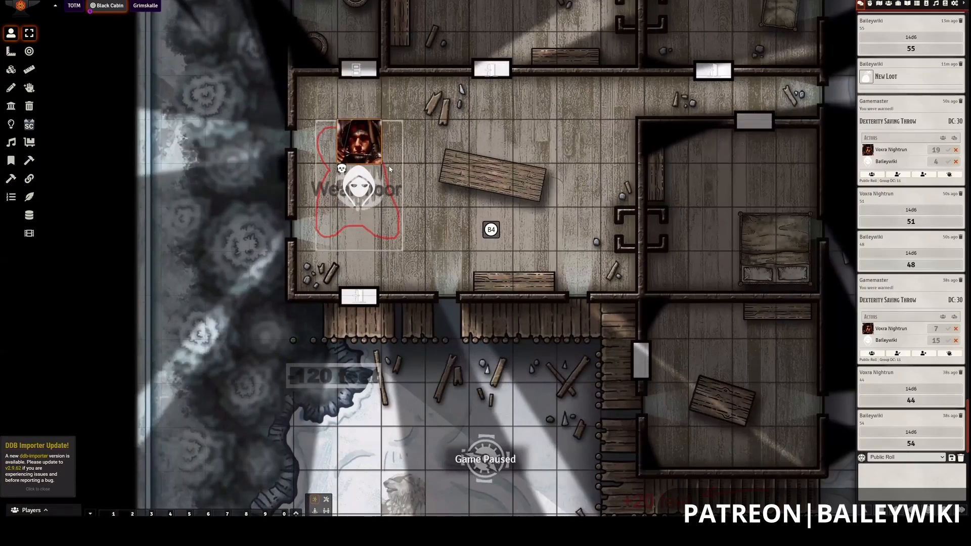
# Set the weight of the New Loot item in the white hooded token's inventory to 100.
pyautogui.press('Up')
pyautogui.click(358, 186)
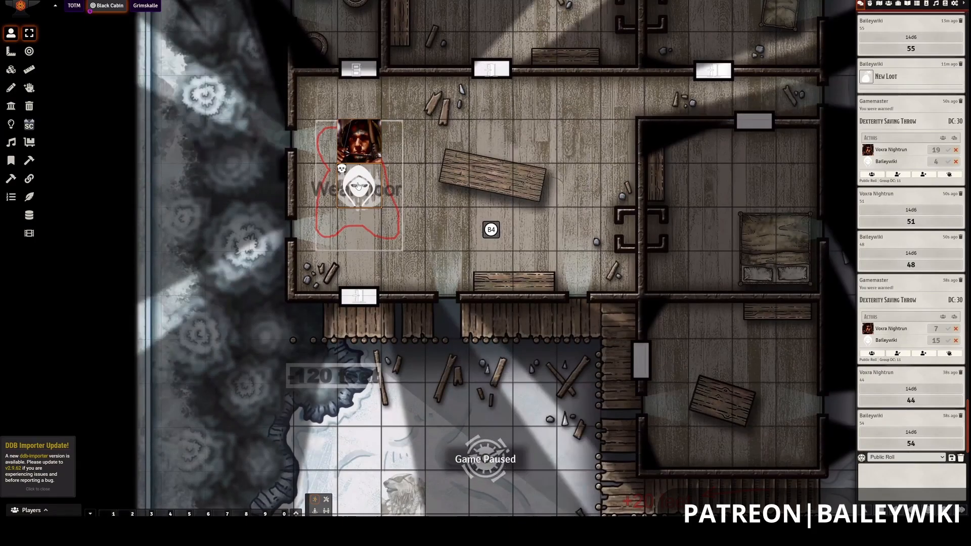
pyautogui.doubleClick(359, 186)
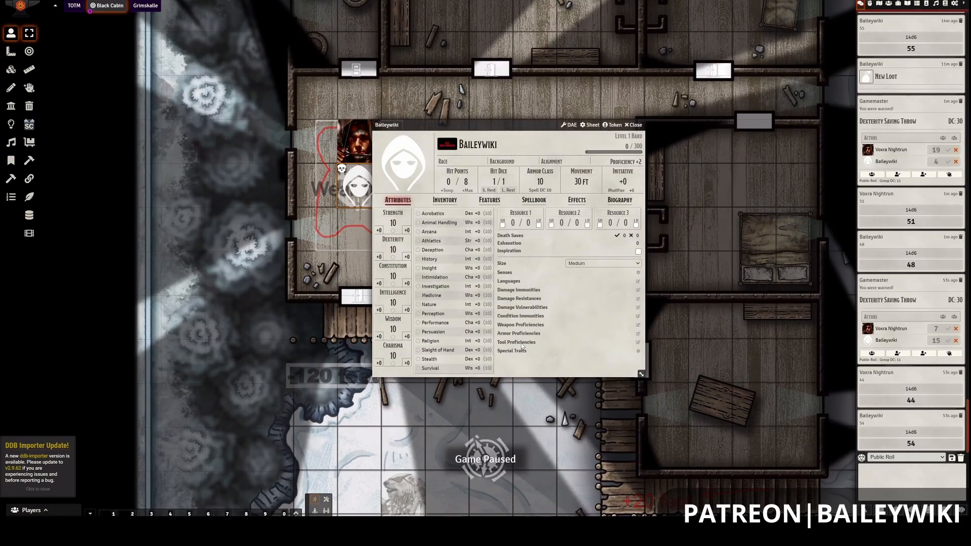
pyautogui.moveTo(478, 119); pyautogui.dragTo(600, 174)
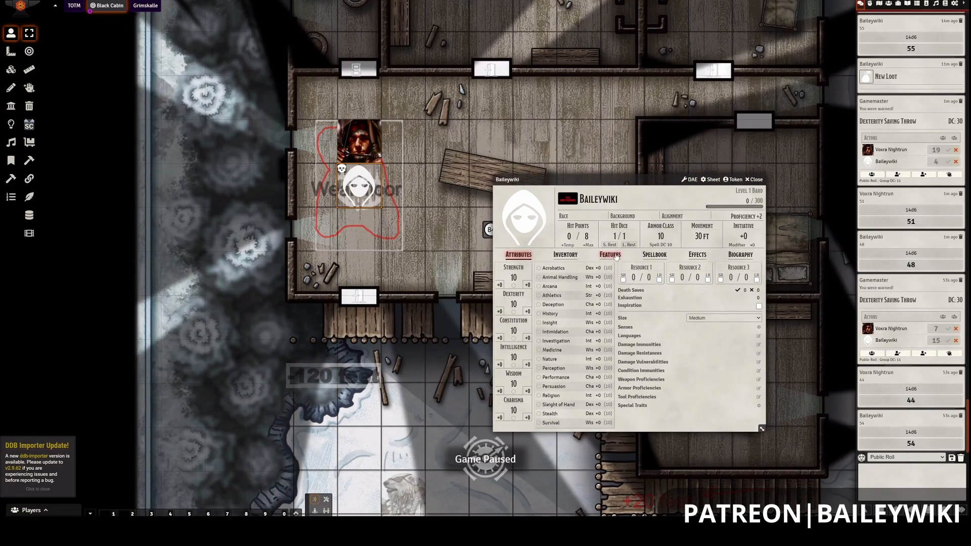
pyautogui.click(566, 255)
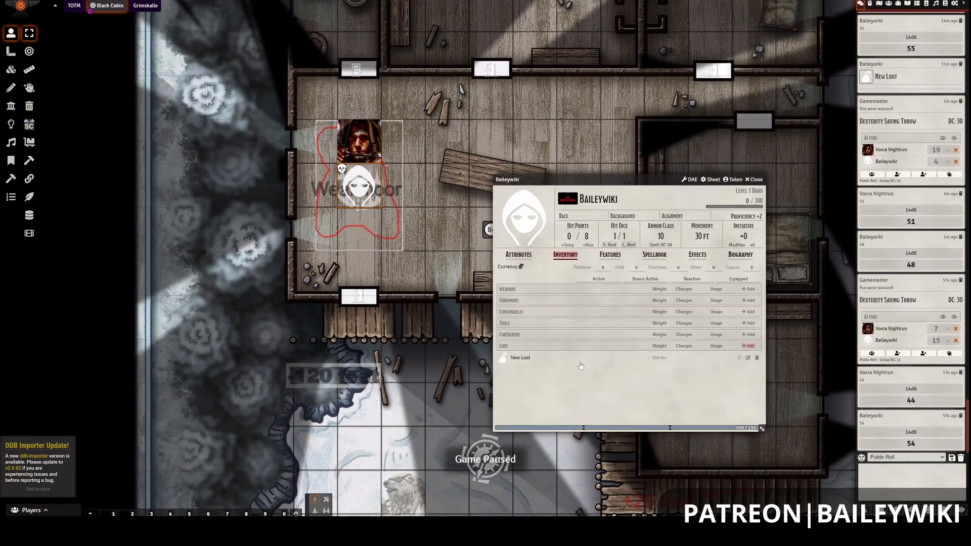
pyautogui.click(748, 358)
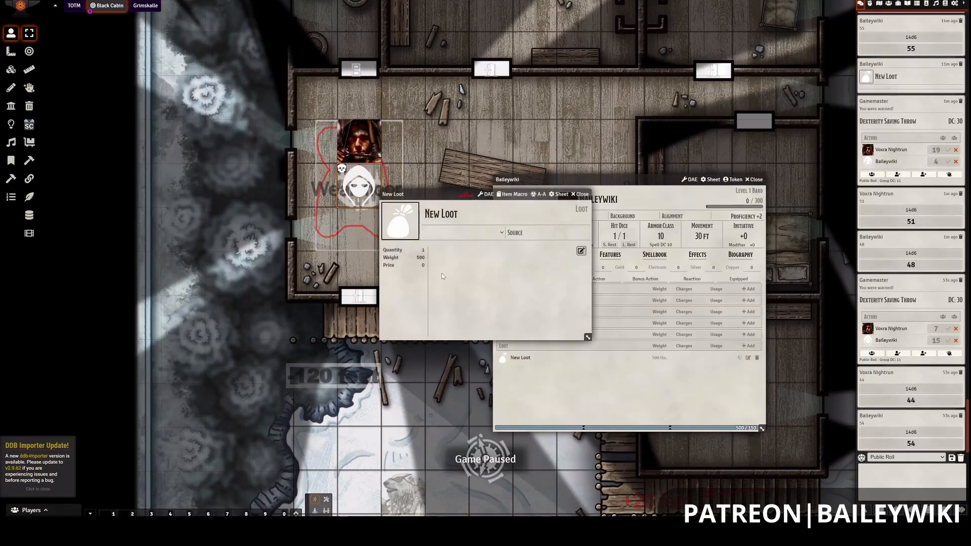
pyautogui.click(422, 265)
pyautogui.click(421, 257)
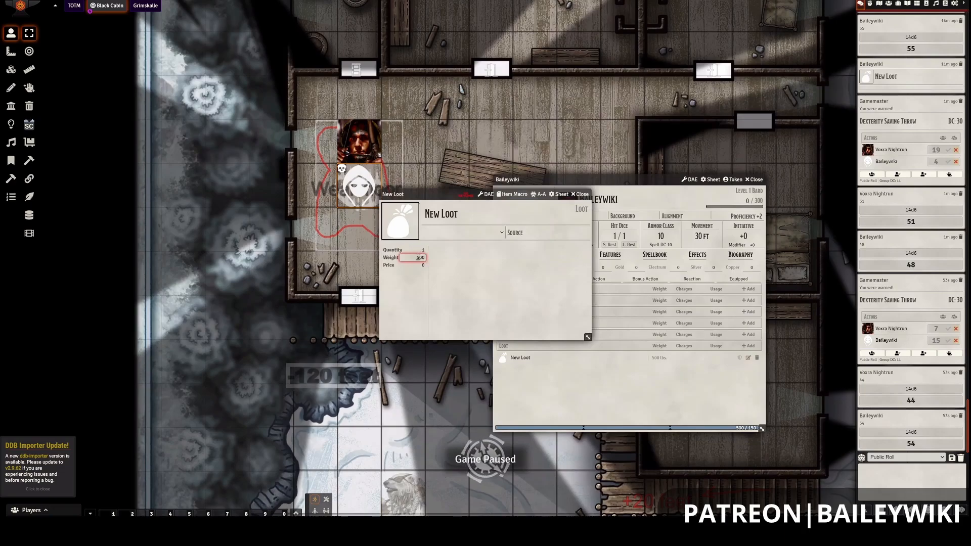
pyautogui.write('100')
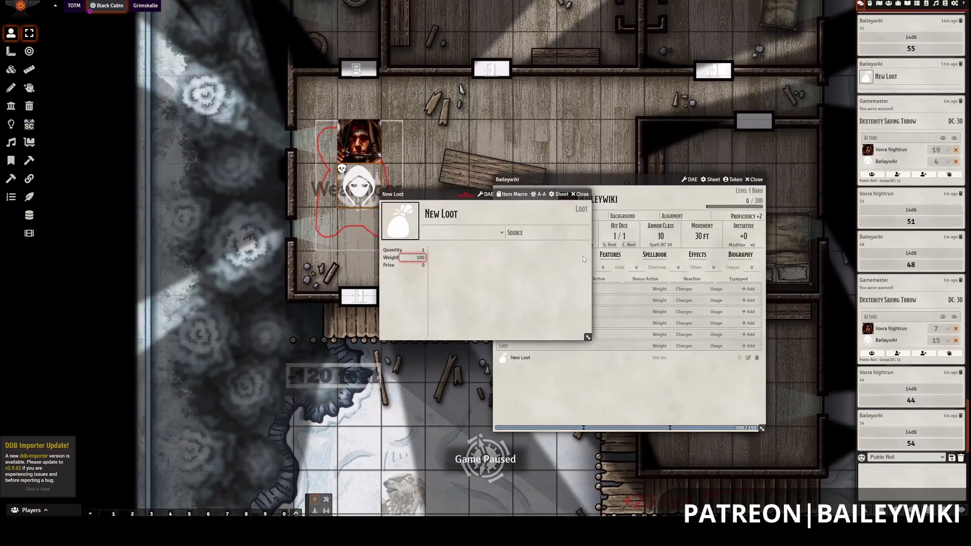
pyautogui.click(581, 195)
pyautogui.click(757, 180)
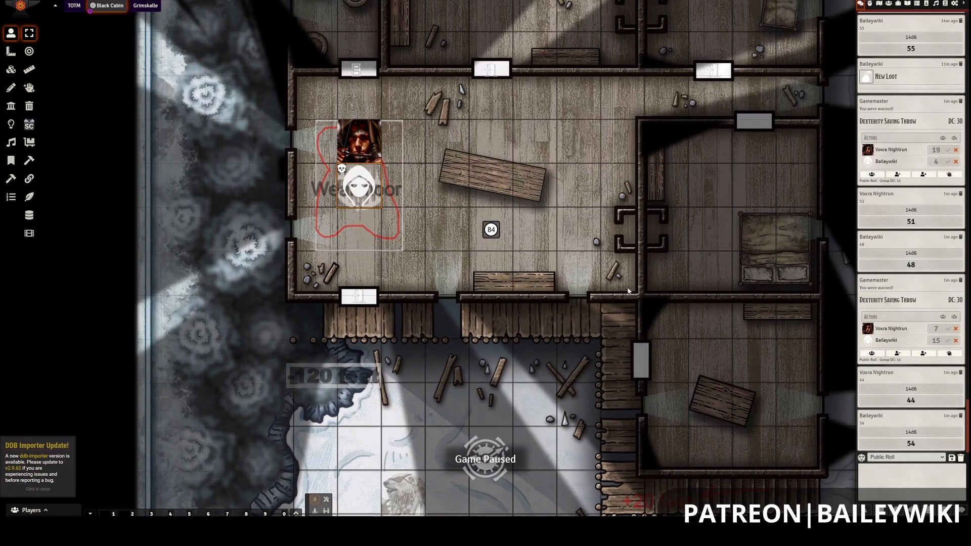
# Add a new loot item to the portrait token's inventory and set its weight to 100.
pyautogui.click(424, 179)
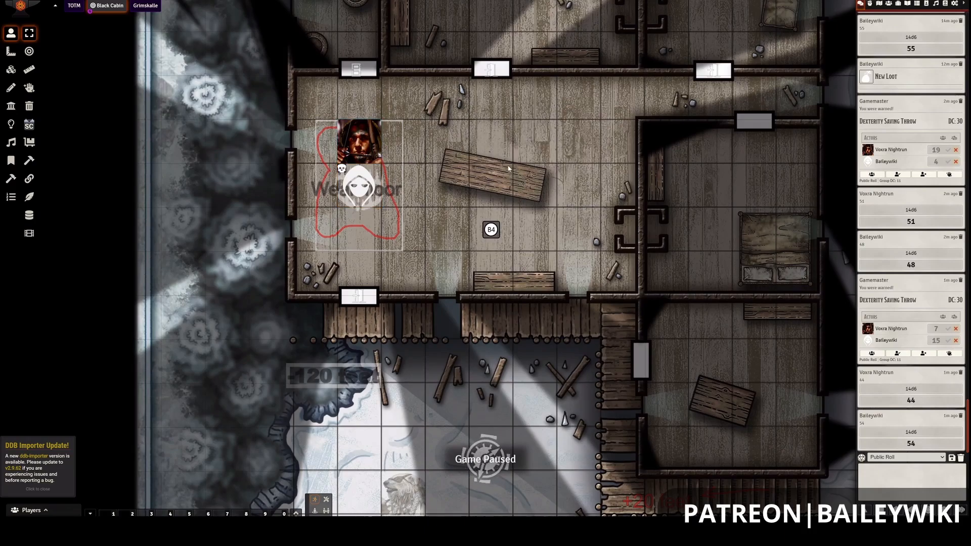
pyautogui.click(366, 159)
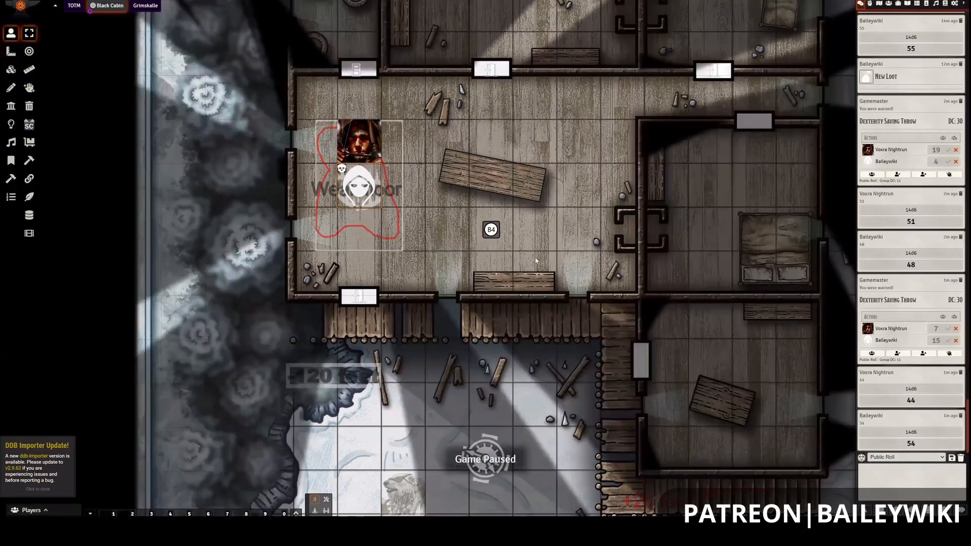
pyautogui.doubleClick(365, 151)
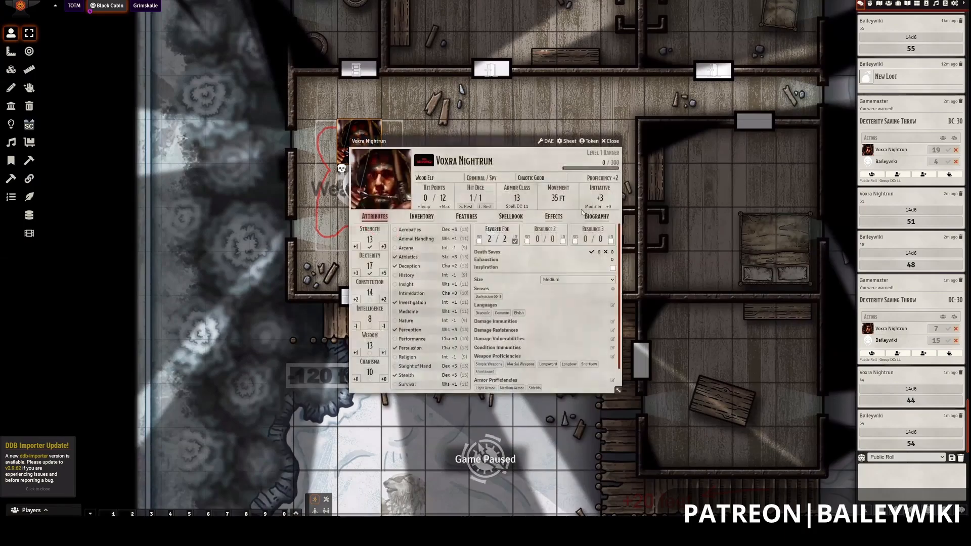
pyautogui.click(439, 218)
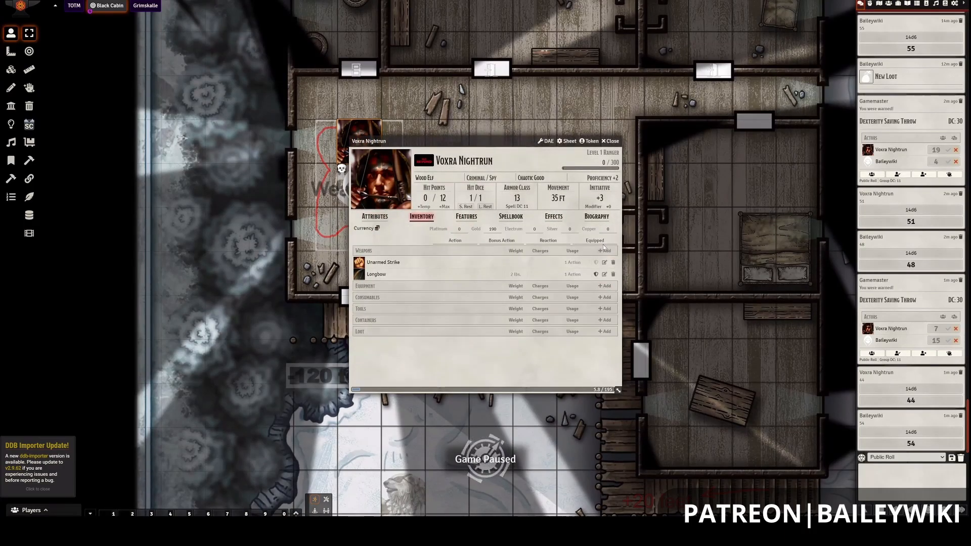
pyautogui.click(595, 241)
pyautogui.click(595, 242)
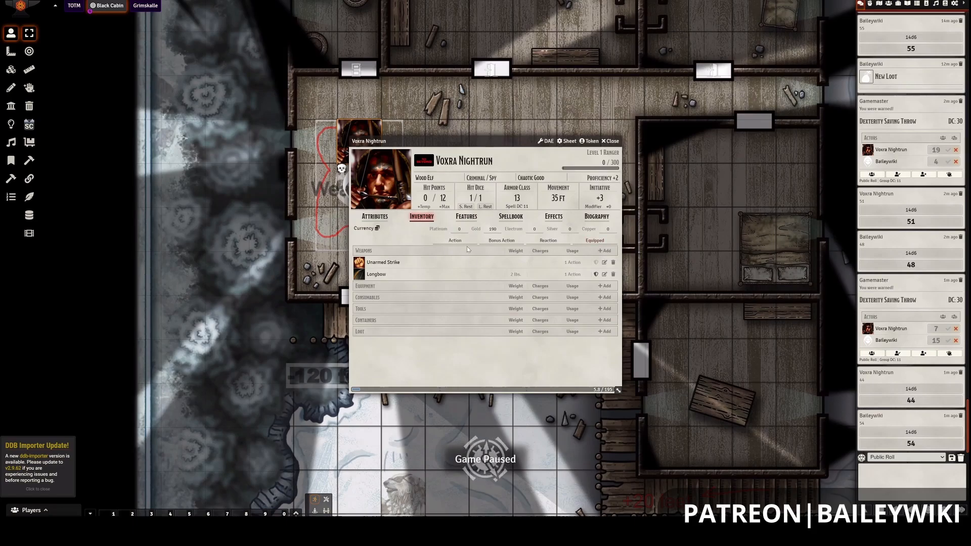
pyautogui.click(502, 241)
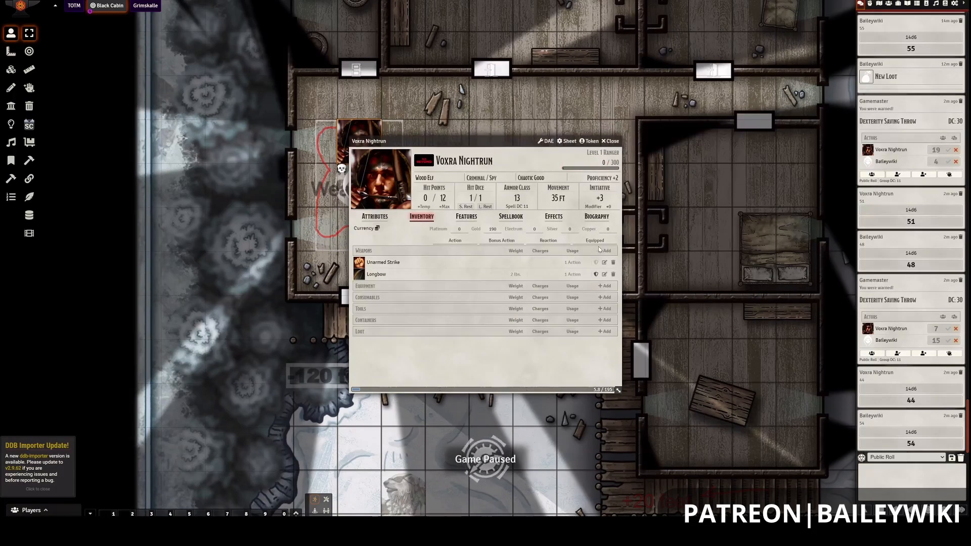
pyautogui.click(605, 332)
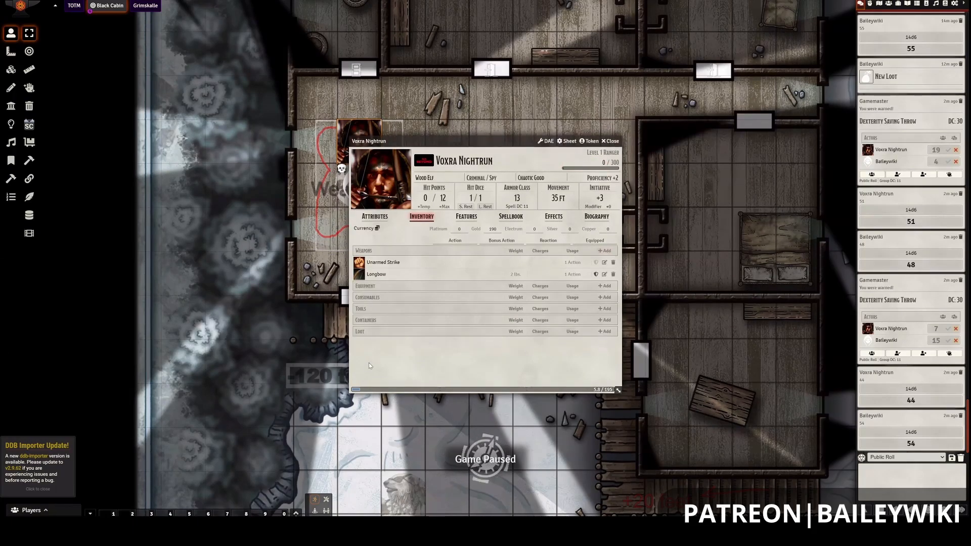
pyautogui.click(605, 344)
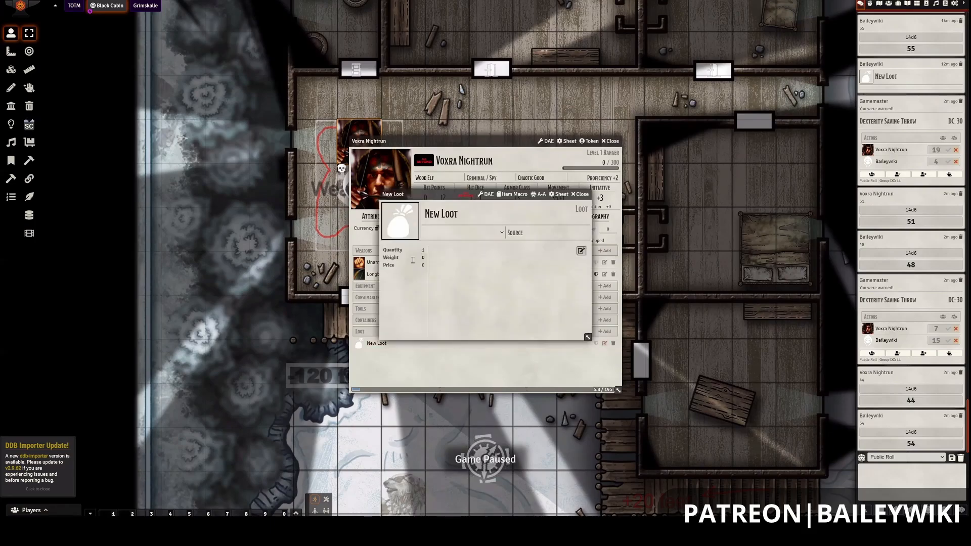
pyautogui.click(416, 258)
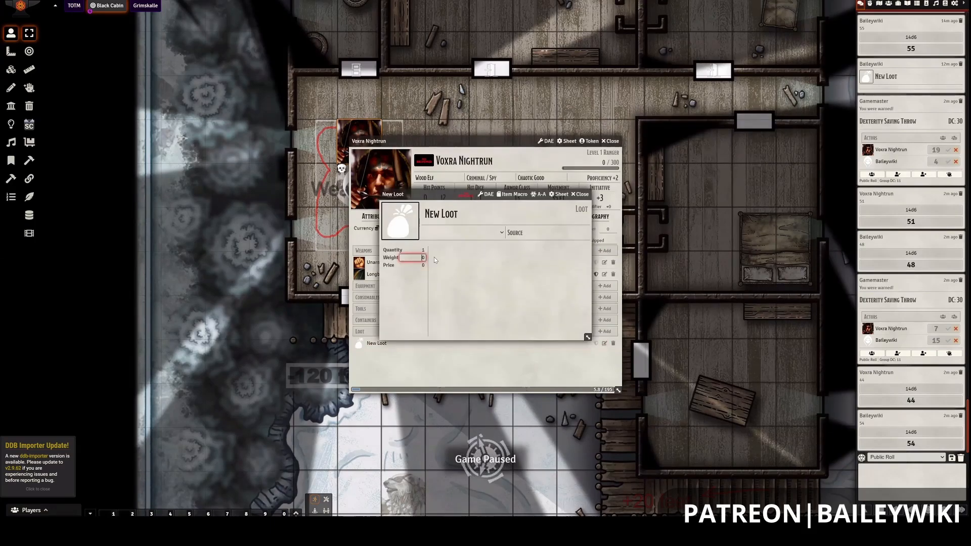
pyautogui.write('100')
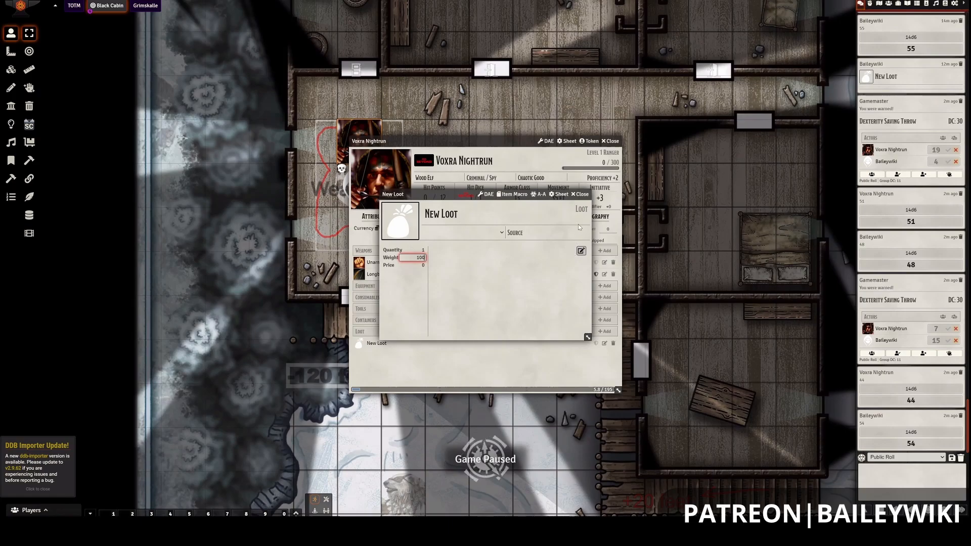
pyautogui.click(583, 196)
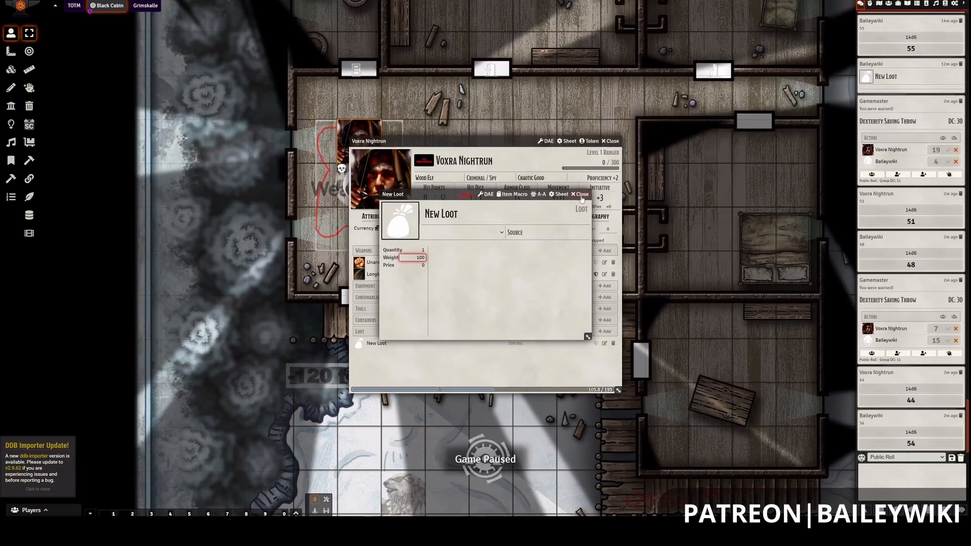
pyautogui.click(614, 143)
# Check the carried weight in the inventories of the portrait token and the white hooded token.
pyautogui.press('c')
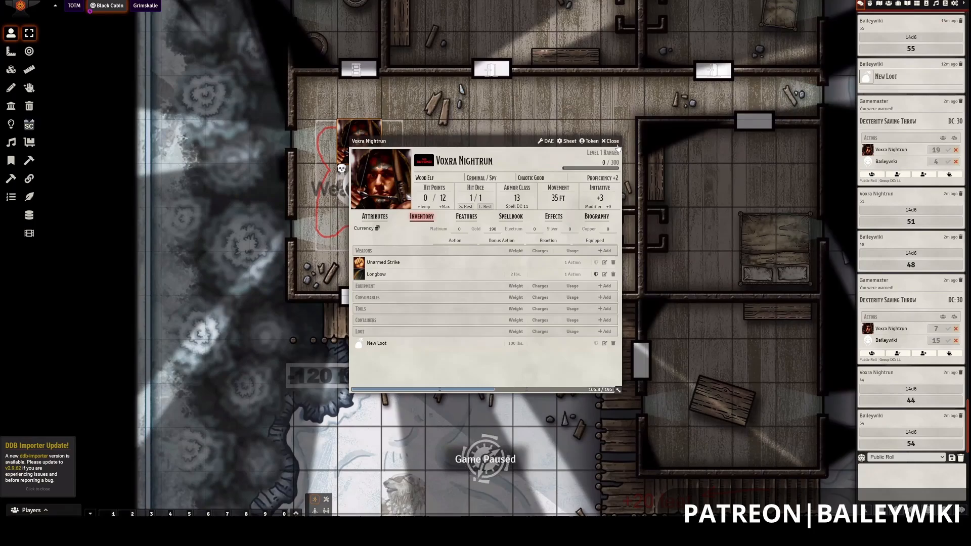
pyautogui.press('c')
pyautogui.click(358, 191)
pyautogui.press('c')
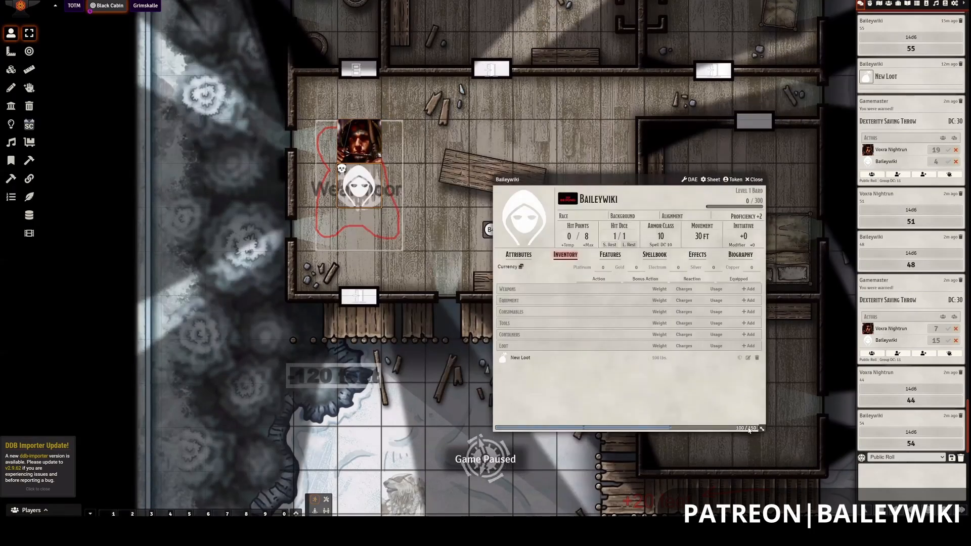
pyautogui.press('c')
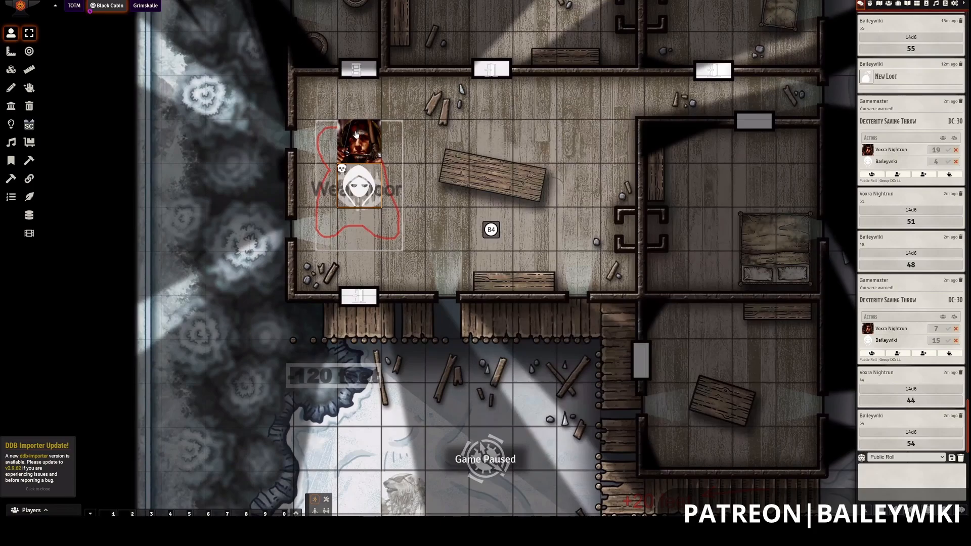
pyautogui.click(362, 147)
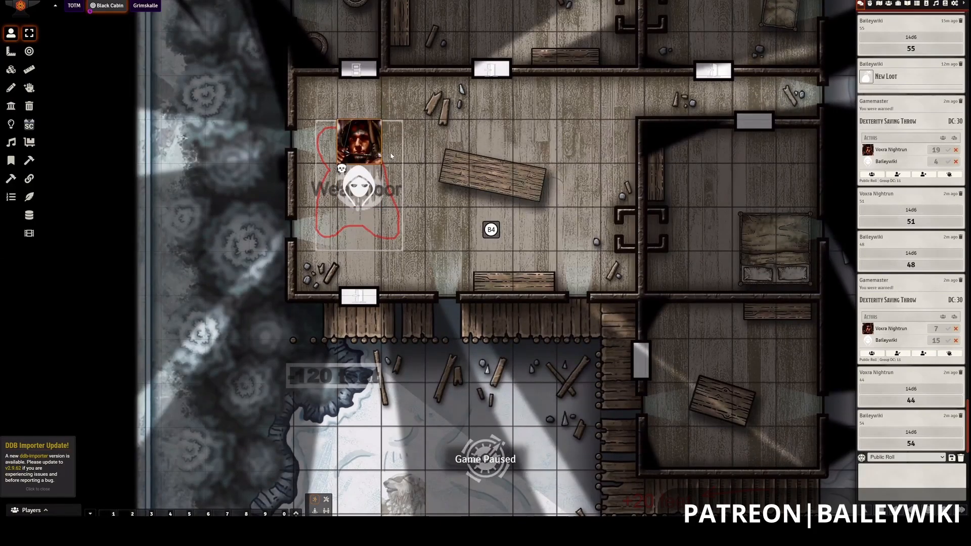
pyautogui.press('Escape')
pyautogui.click(371, 152)
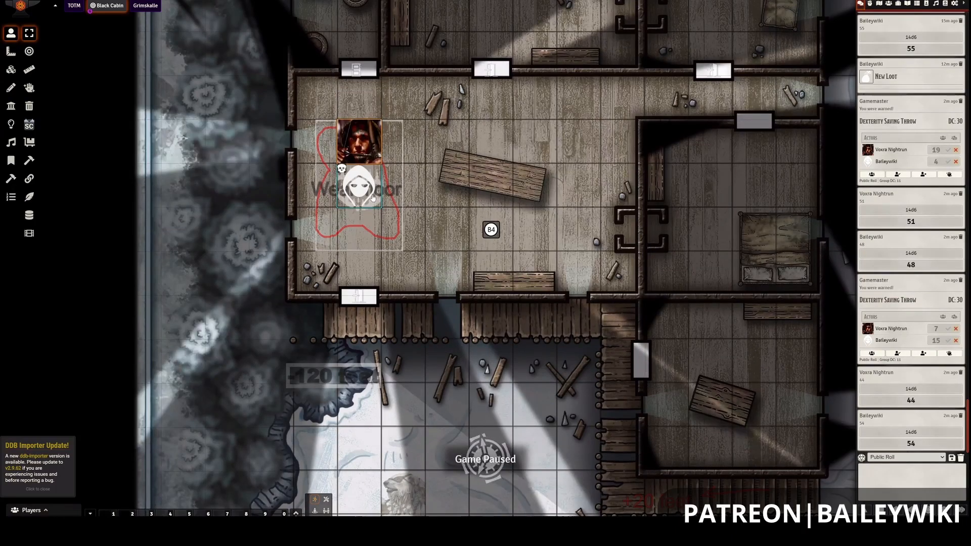
pyautogui.click(374, 201)
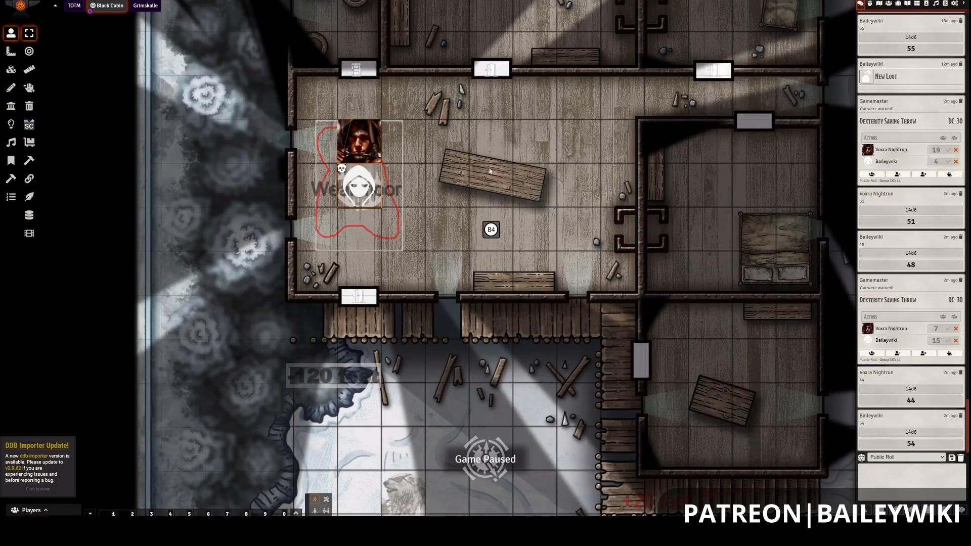
pyautogui.click(349, 152)
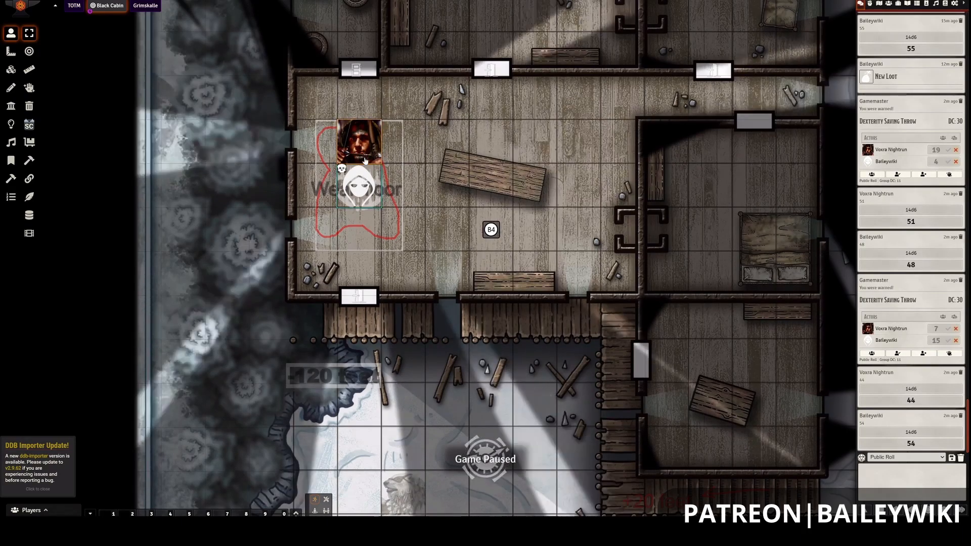
pyautogui.click(375, 201)
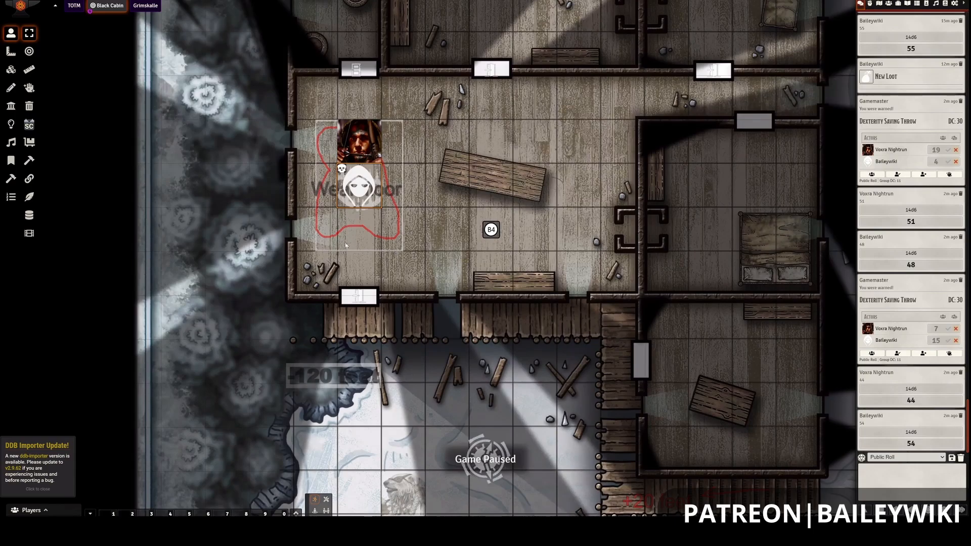
pyautogui.click(389, 258)
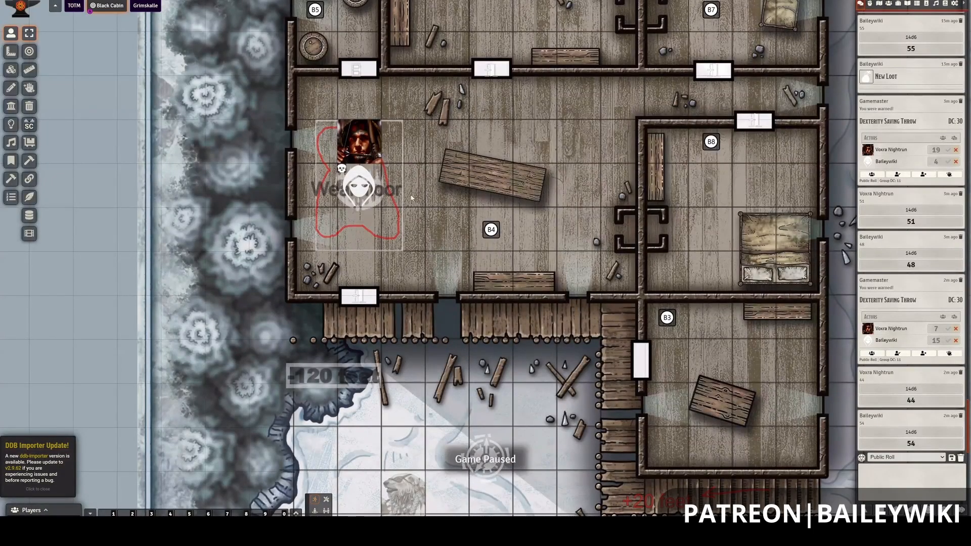
pyautogui.press('Tab')
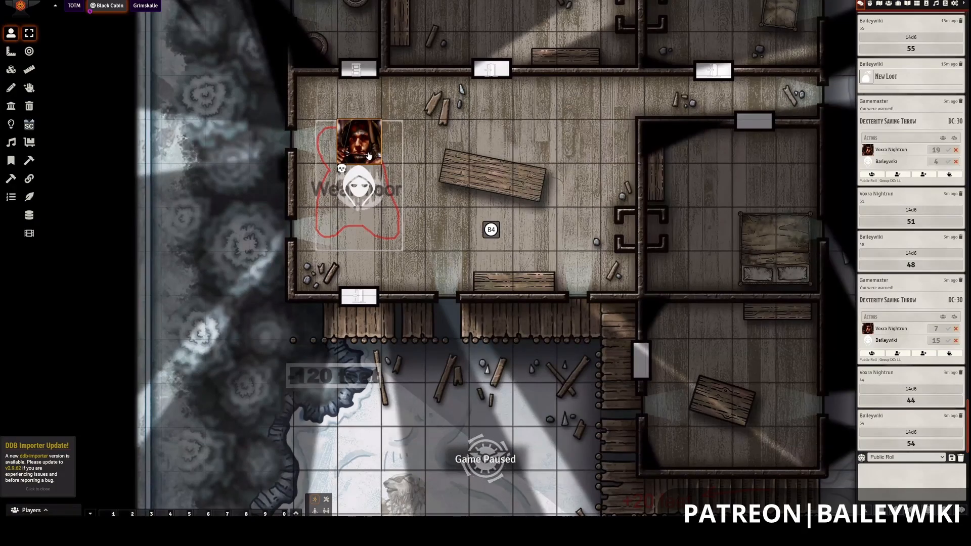
pyautogui.click(431, 151)
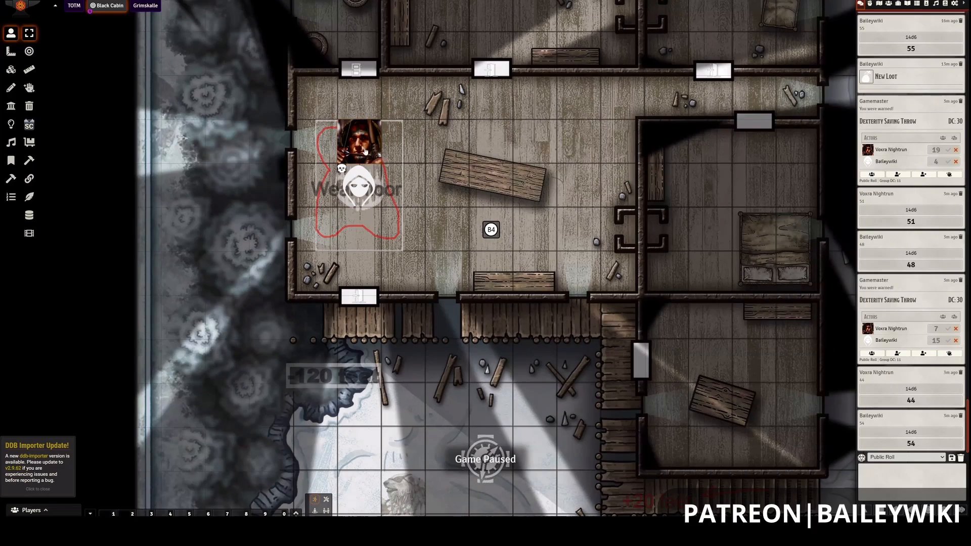
# Try deleting the encumbrance filter from the weak floor tile's actions, discard the change, and reopen the tile's trigger actions.
pyautogui.click(10, 69)
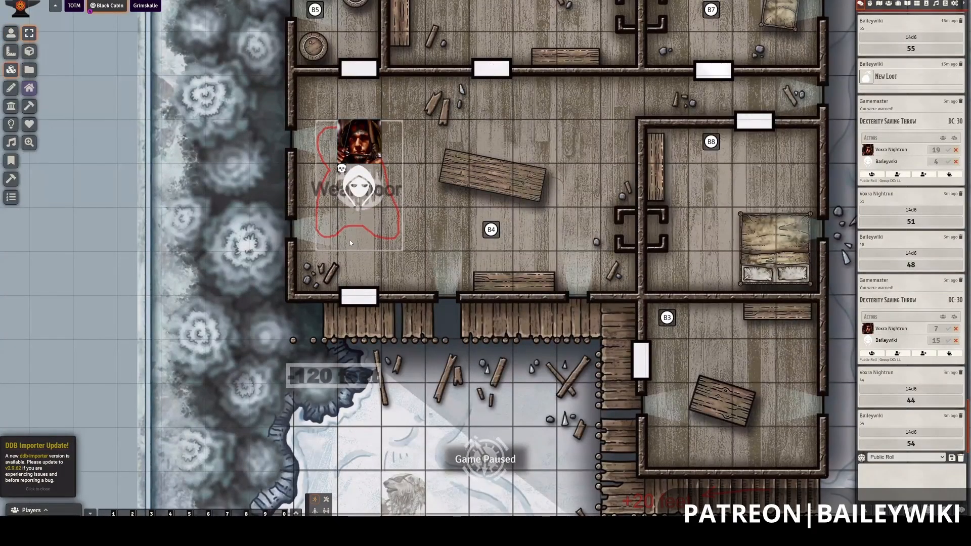
pyautogui.doubleClick(375, 223)
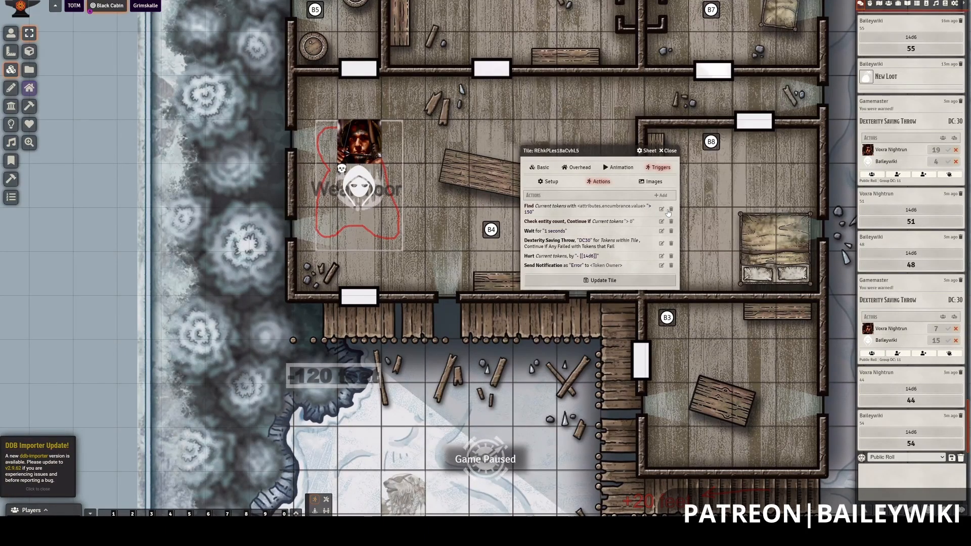
pyautogui.click(671, 210)
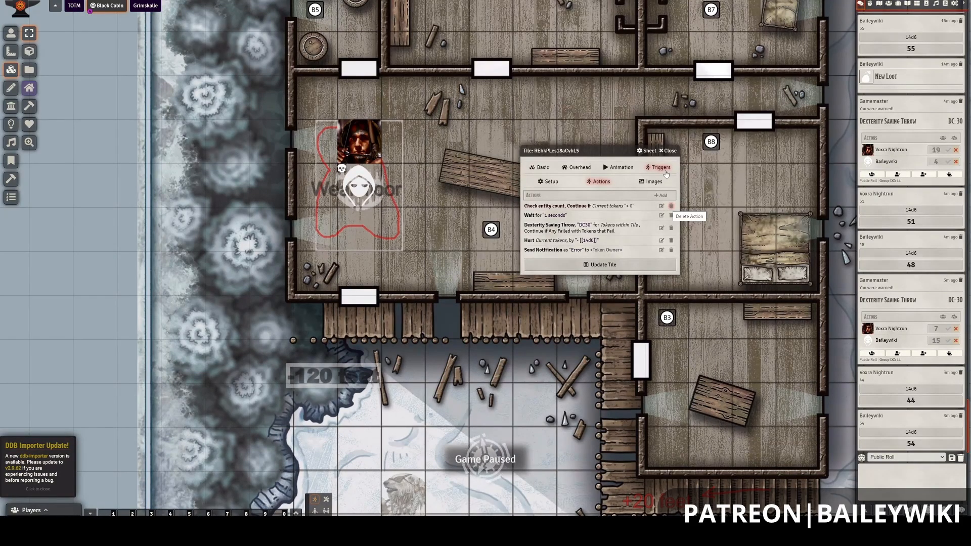
pyautogui.click(667, 150)
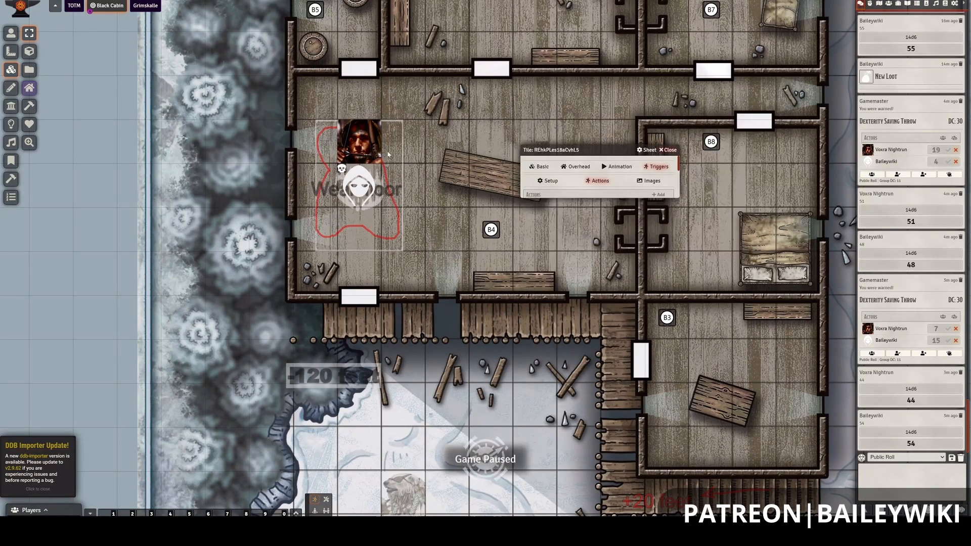
pyautogui.doubleClick(369, 243)
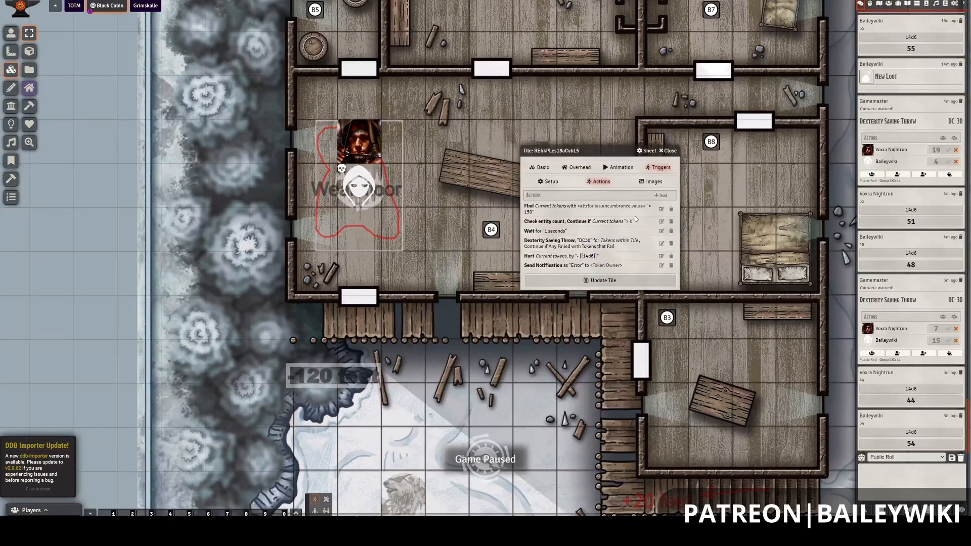
# Set the weak floor tile's minimum number required to trigger to 2.
pyautogui.click(552, 183)
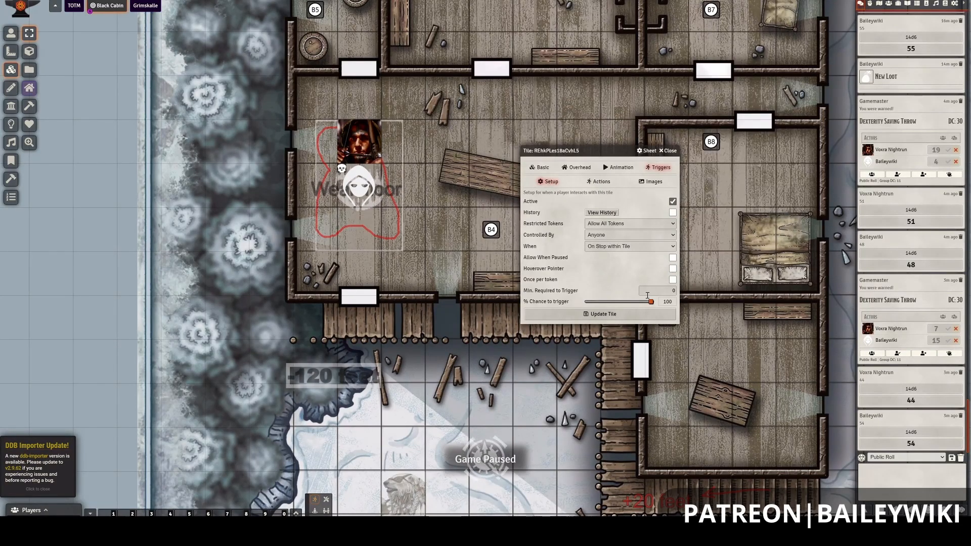
pyautogui.click(675, 293)
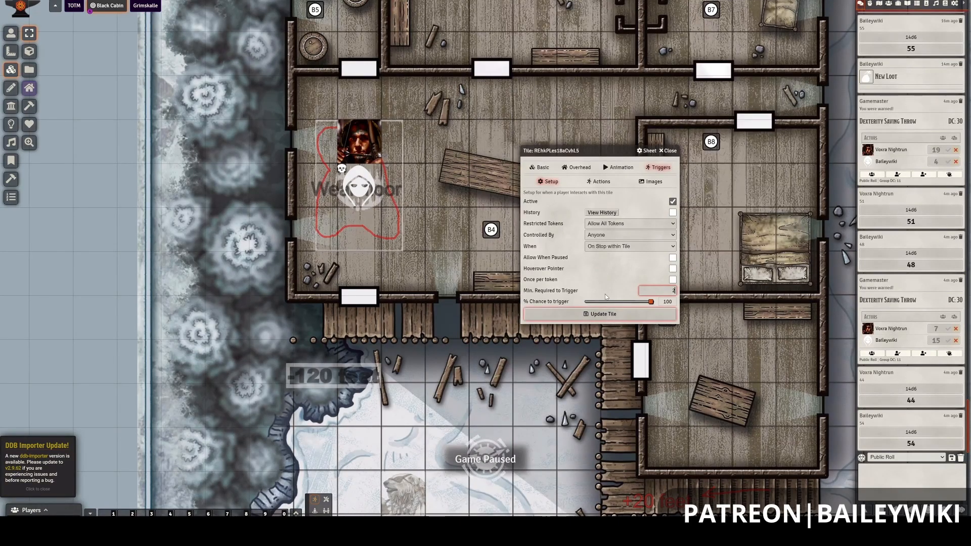
# Delete the encumbrance filter and the entity count check from the weak floor tile's actions and save the tile.
pyautogui.click(599, 181)
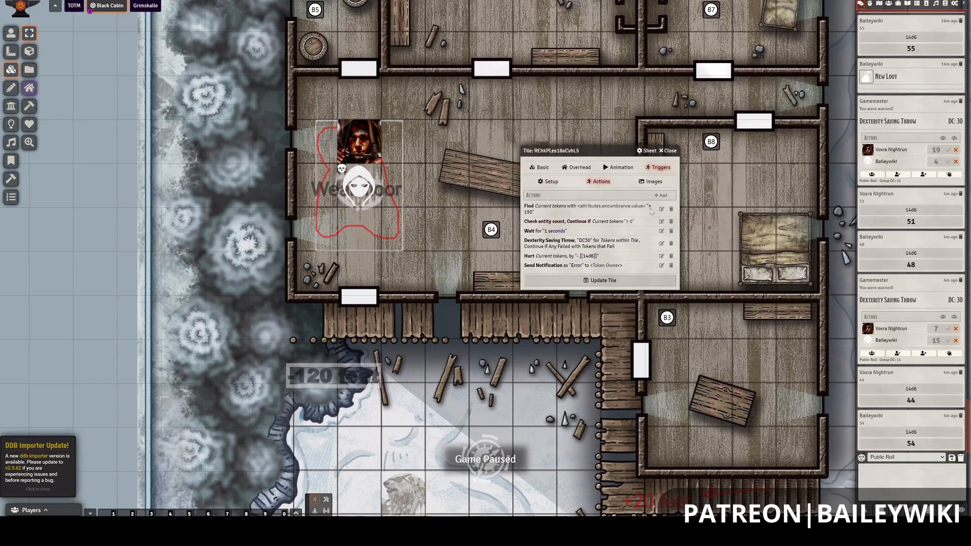
pyautogui.click(671, 210)
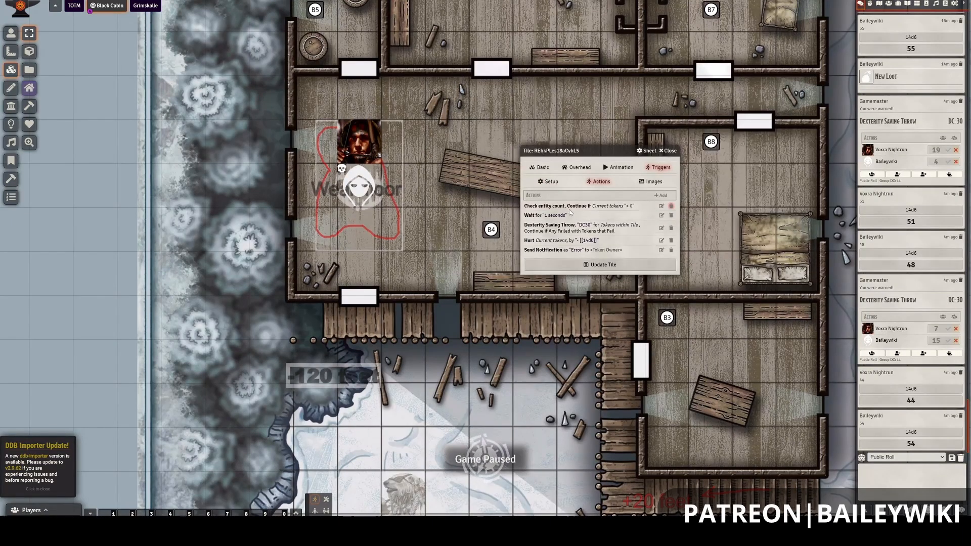
pyautogui.click(671, 206)
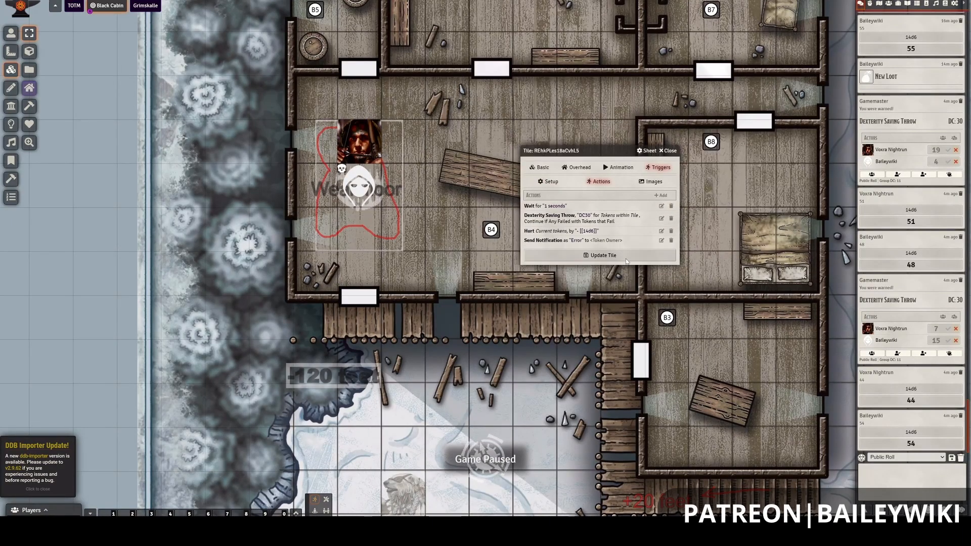
pyautogui.click(626, 257)
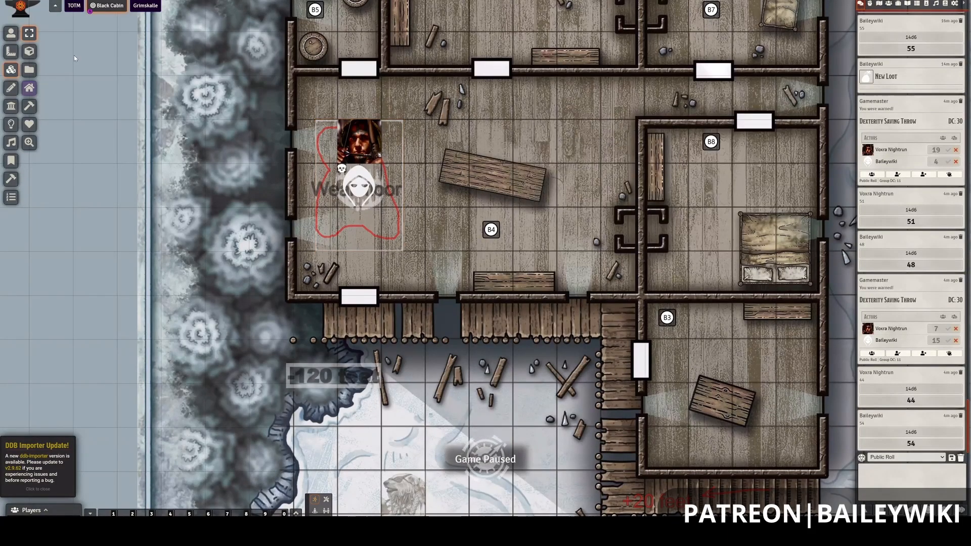
# Unpause the game and test the trap by moving the white hooded token two squares off the weak floor tile and back.
pyautogui.click(11, 33)
pyautogui.click(357, 187)
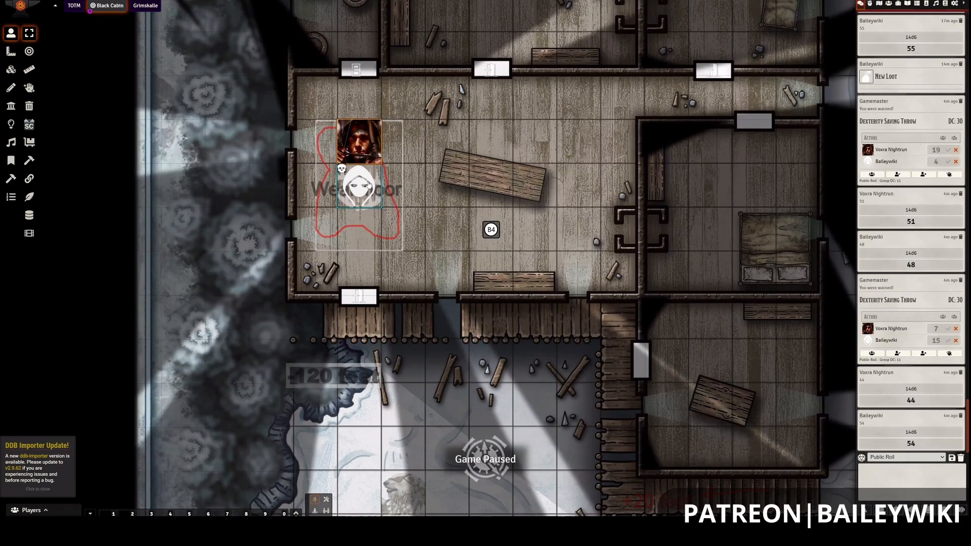
pyautogui.press('space')
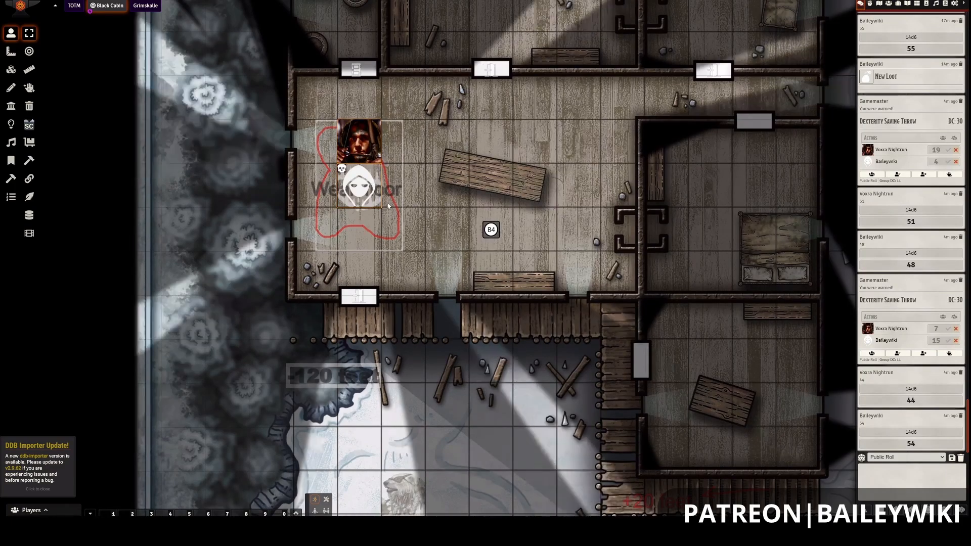
pyautogui.press('Right')
pyautogui.press('Right')
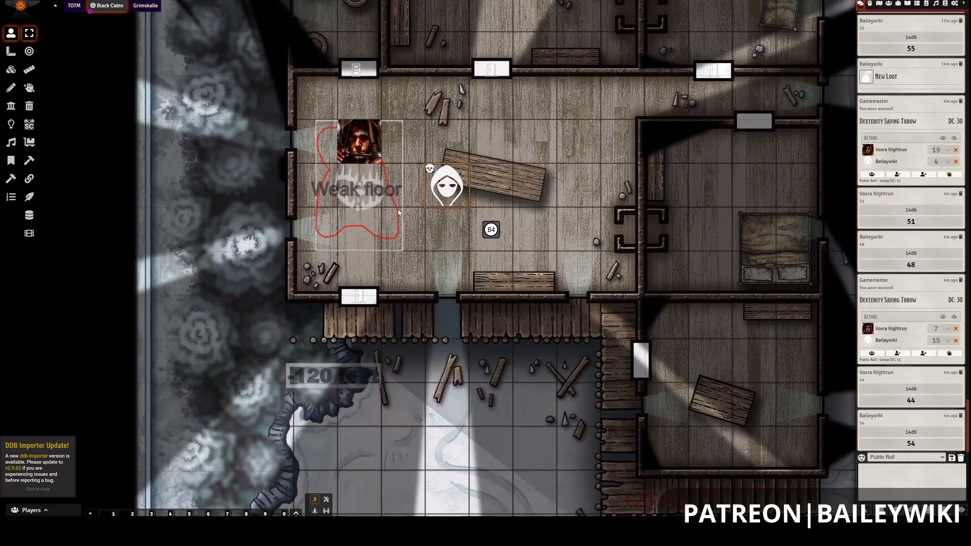
pyautogui.press('Left')
pyautogui.press('Left')
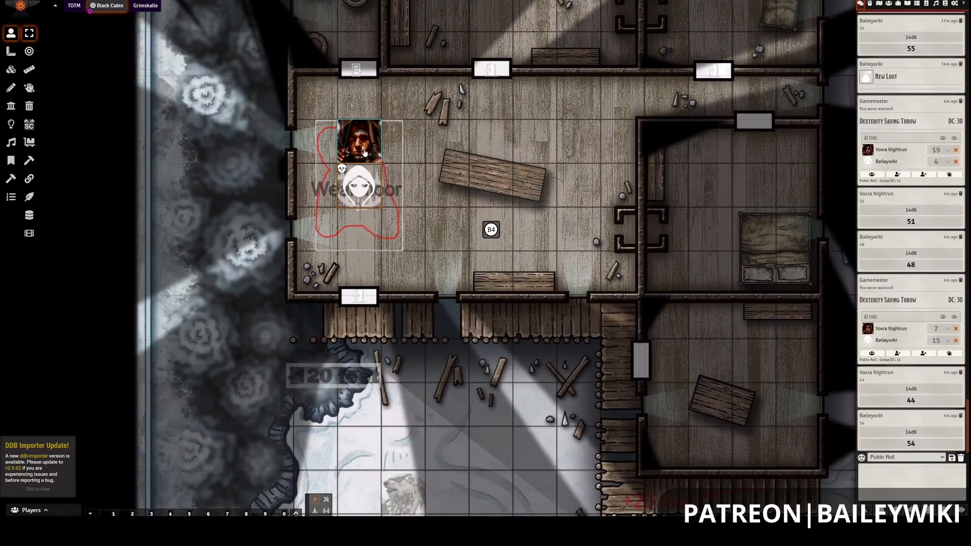
# Reopen the weak floor tile's trigger setup and set the minimum required to trigger to 0.
pyautogui.click(11, 69)
pyautogui.doubleClick(359, 243)
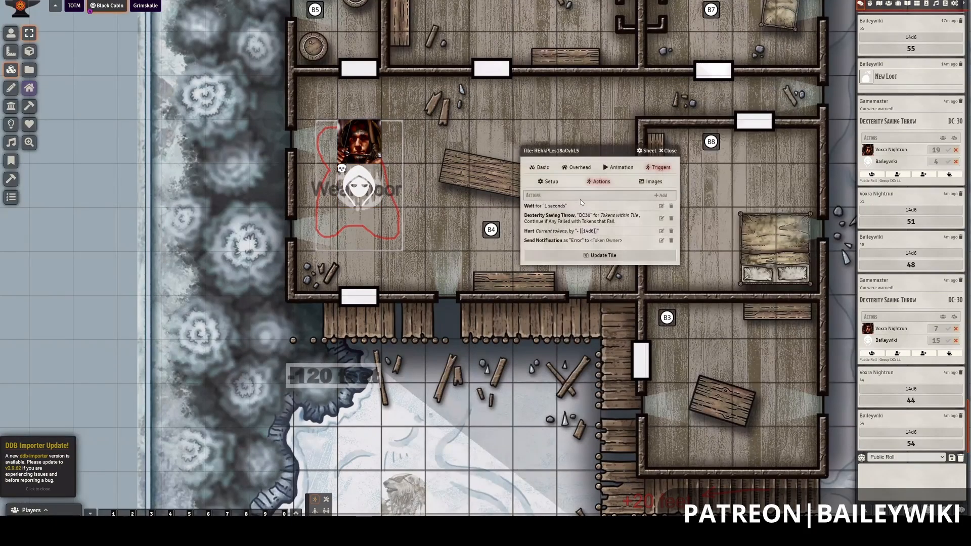
pyautogui.click(551, 183)
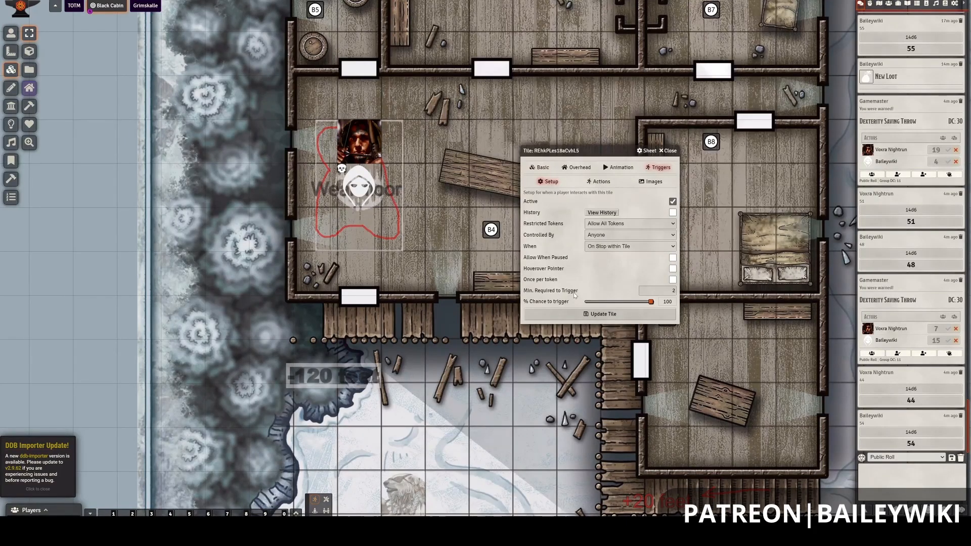
pyautogui.doubleClick(648, 290)
pyautogui.write('0')
# Add a Check entity count action to the tile for Tokens within Tile with a count of > 1.
pyautogui.click(597, 182)
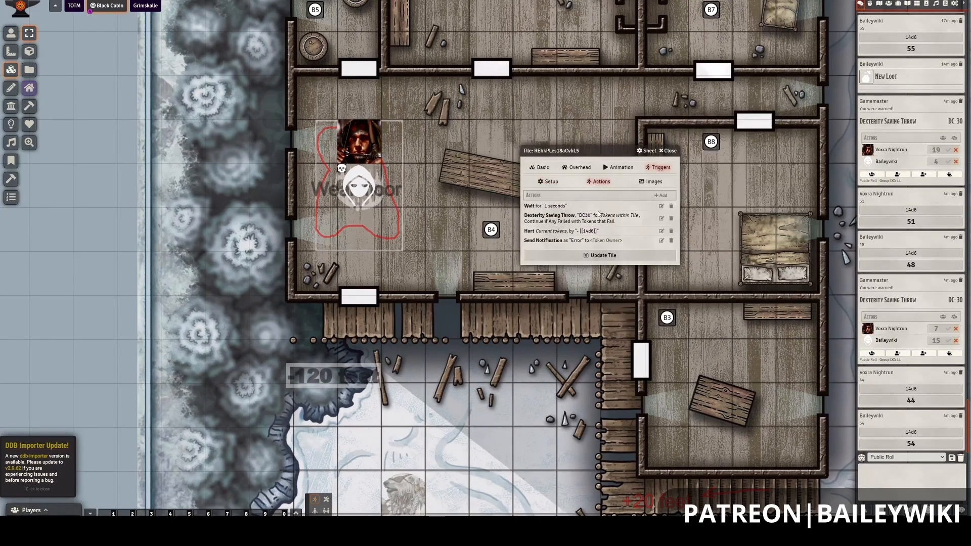
pyautogui.click(661, 196)
pyautogui.click(504, 259)
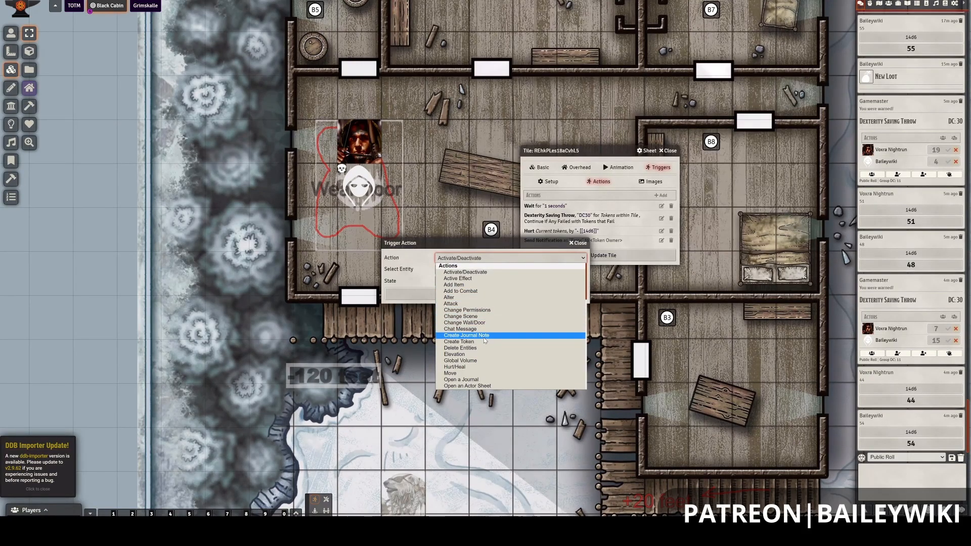
pyautogui.click(466, 262)
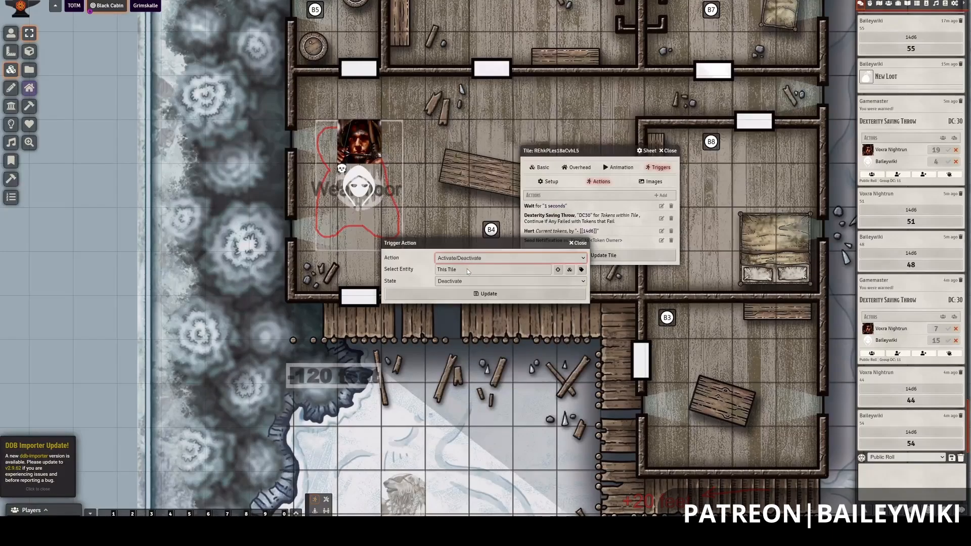
pyautogui.click(458, 259)
pyautogui.press('c')
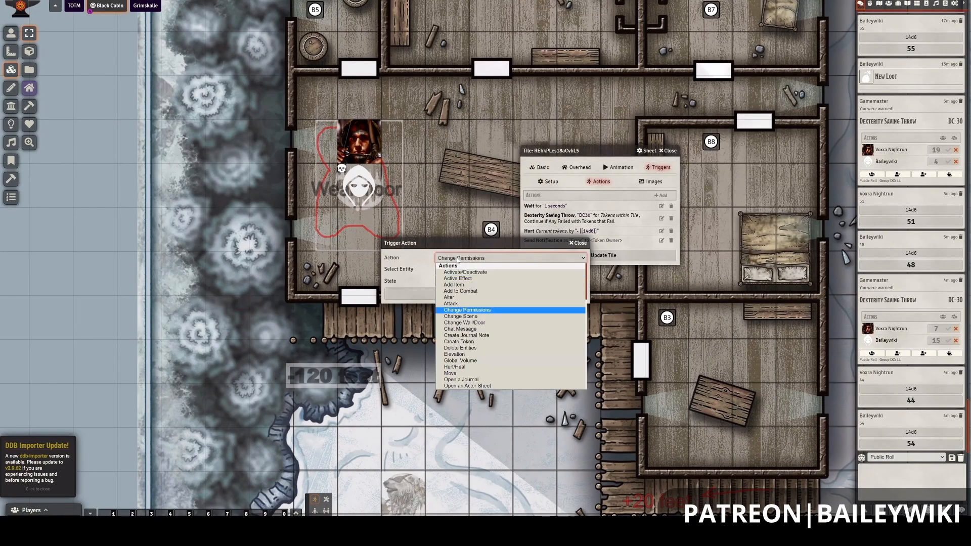
pyautogui.press('h')
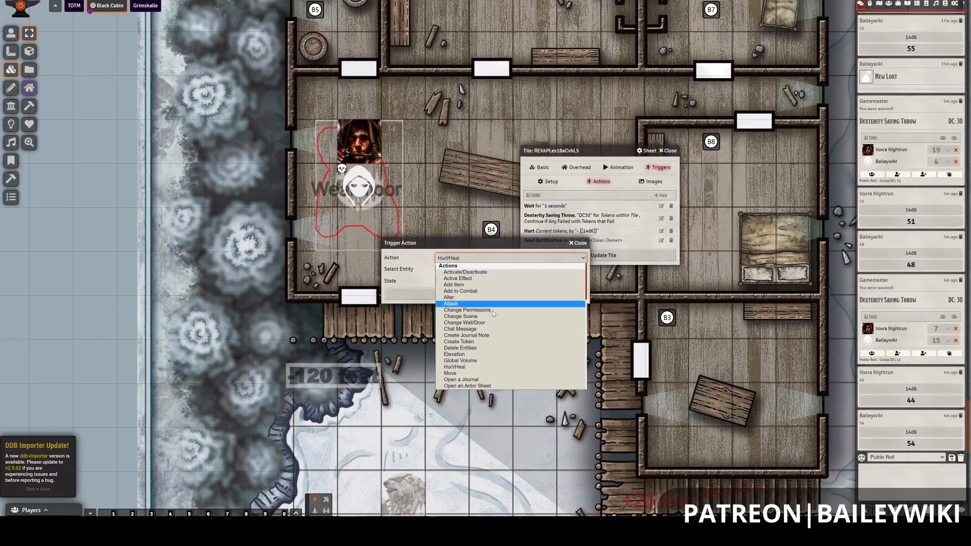
pyautogui.scroll(-3, 493, 310)
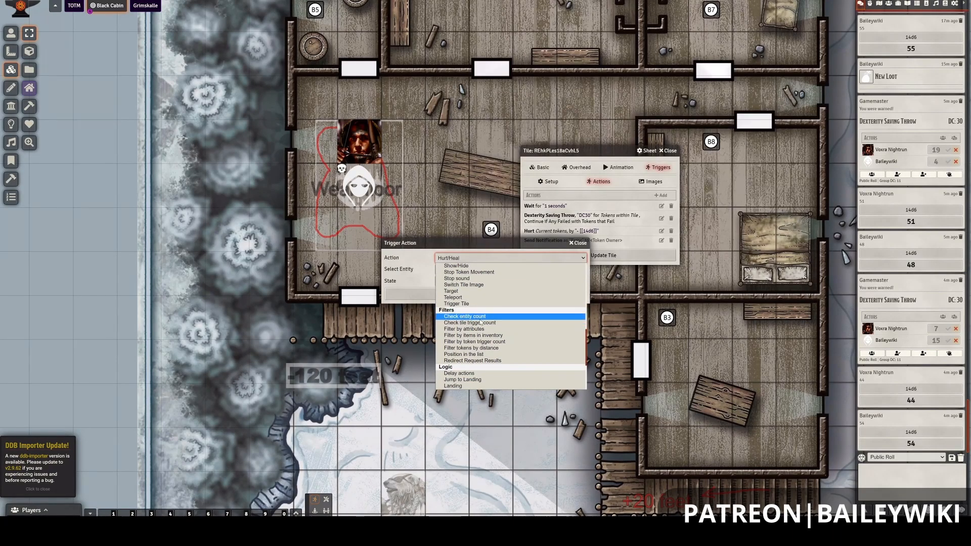
pyautogui.click(468, 317)
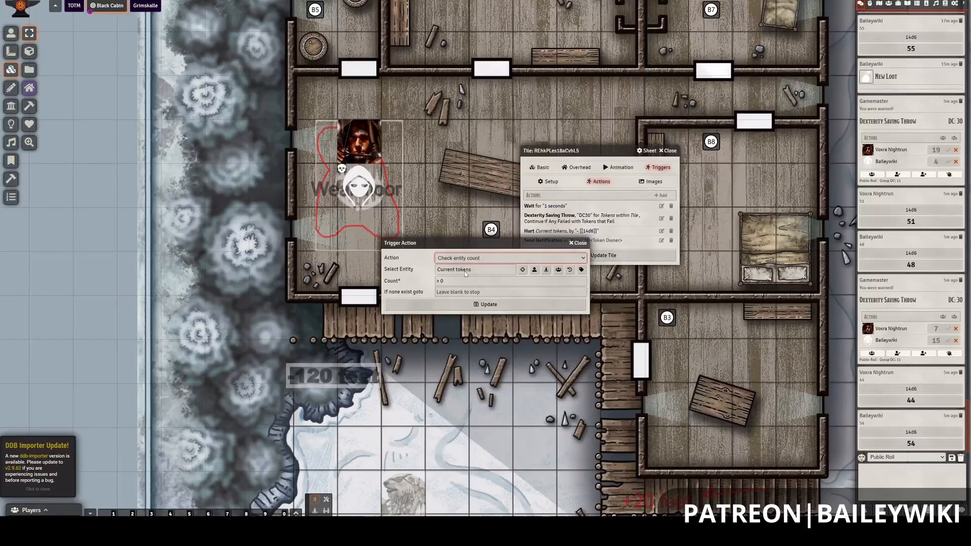
pyautogui.click(471, 278)
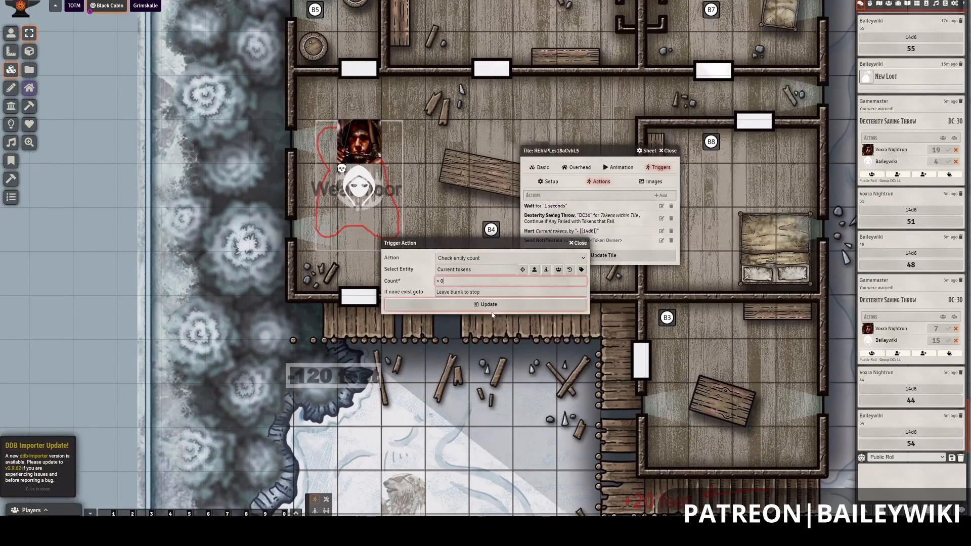
pyautogui.click(547, 270)
pyautogui.click(448, 282)
pyautogui.click(475, 304)
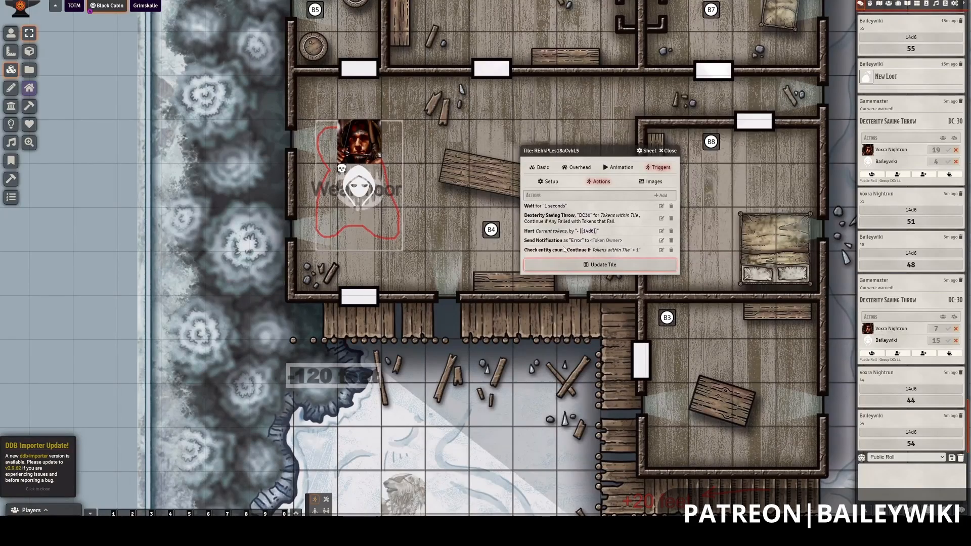
# Move the entity count check between the wait and the Dexterity Saving Throw and save the tile.
pyautogui.moveTo(563, 251); pyautogui.dragTo(575, 227)
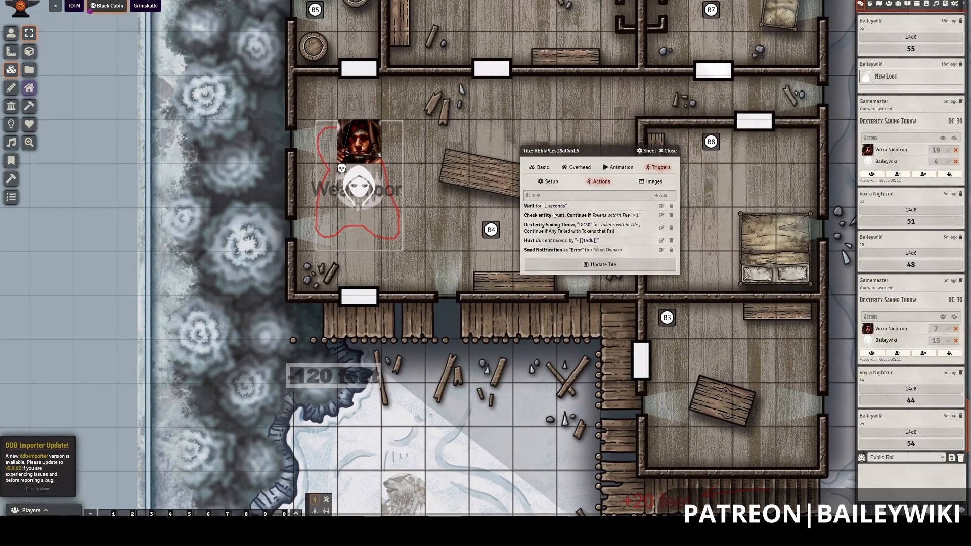
pyautogui.click(590, 266)
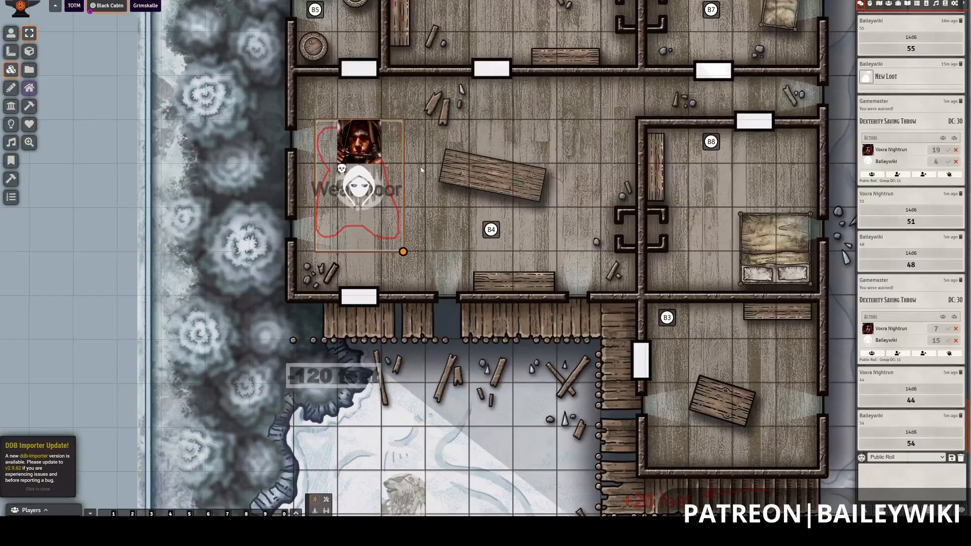
# Set the weak floor tile's wait action to a delay of .1 seconds and save the tile.
pyautogui.doubleClick(377, 248)
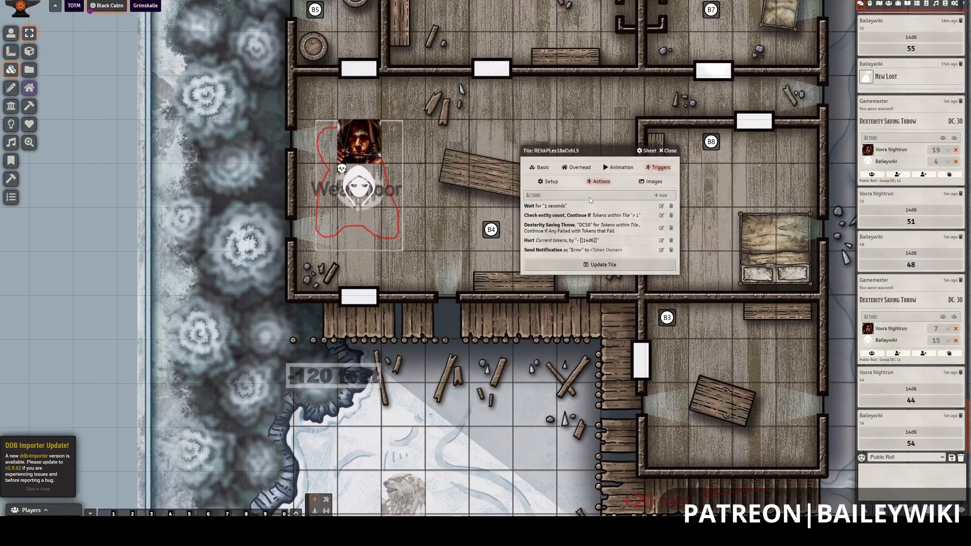
pyautogui.click(662, 206)
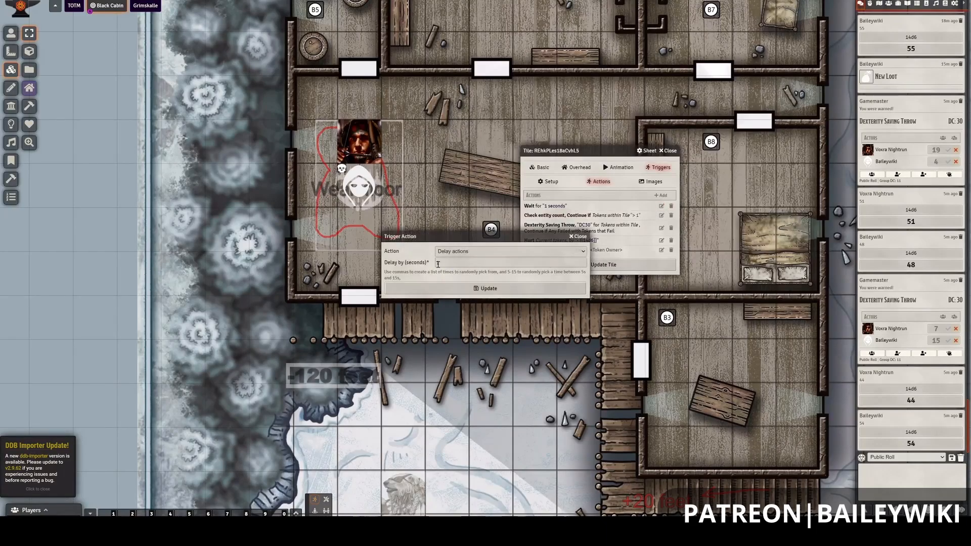
pyautogui.write('.1')
pyautogui.click(451, 289)
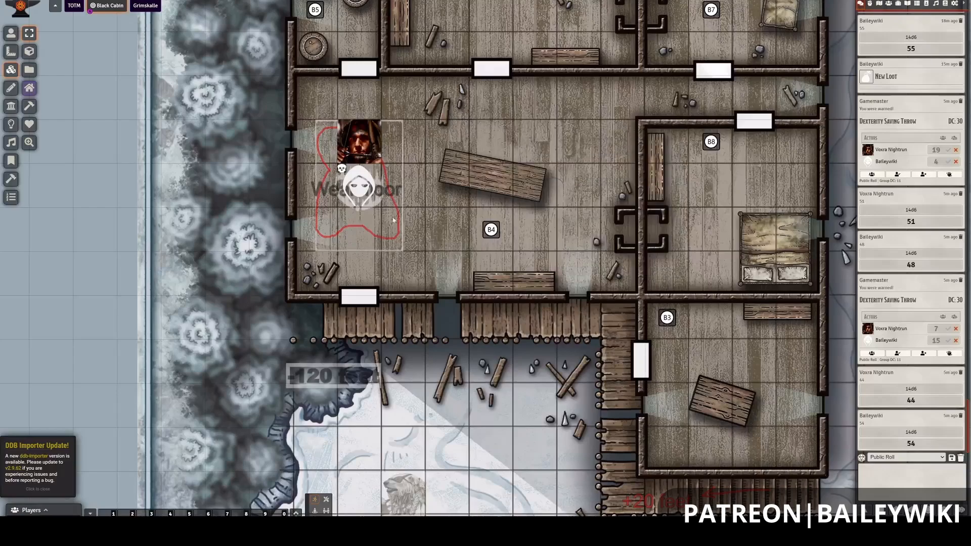
pyautogui.click(603, 265)
# Test the trap by moving the portrait token one square up off the weak floor tile and back onto it.
pyautogui.click(10, 33)
pyautogui.click(369, 151)
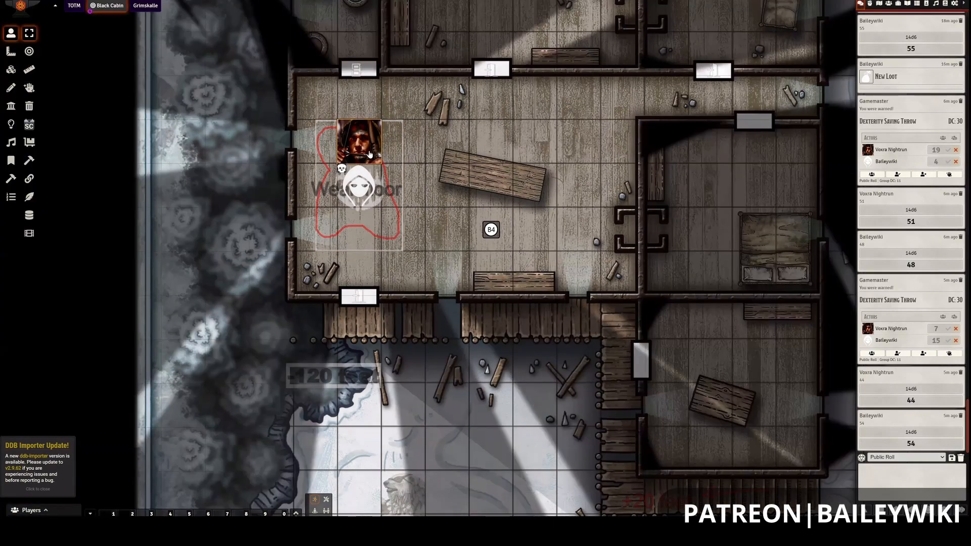
pyautogui.press('Up')
pyautogui.press('Down')
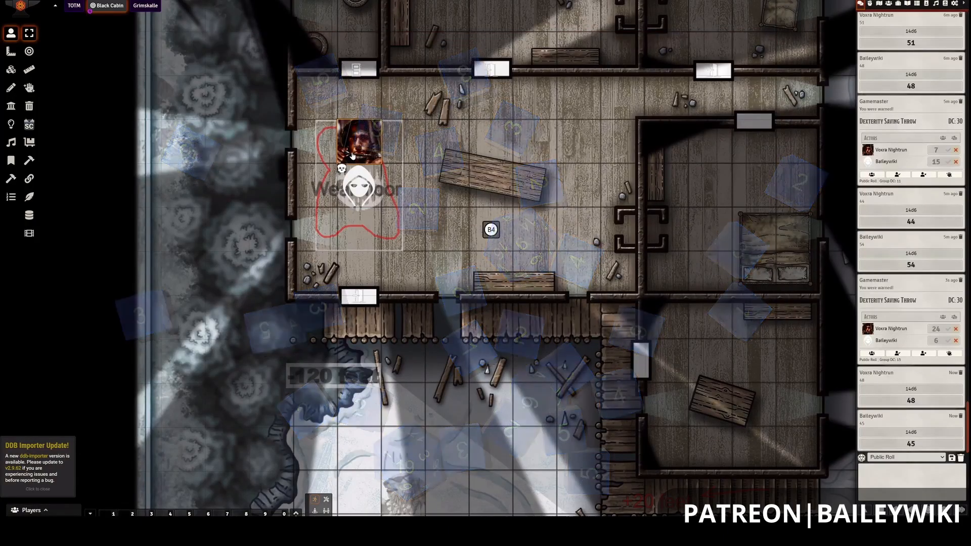
# With the portrait token off the tile, move the white hooded token off and back on, and return the portrait token to the tile.
pyautogui.click(361, 196)
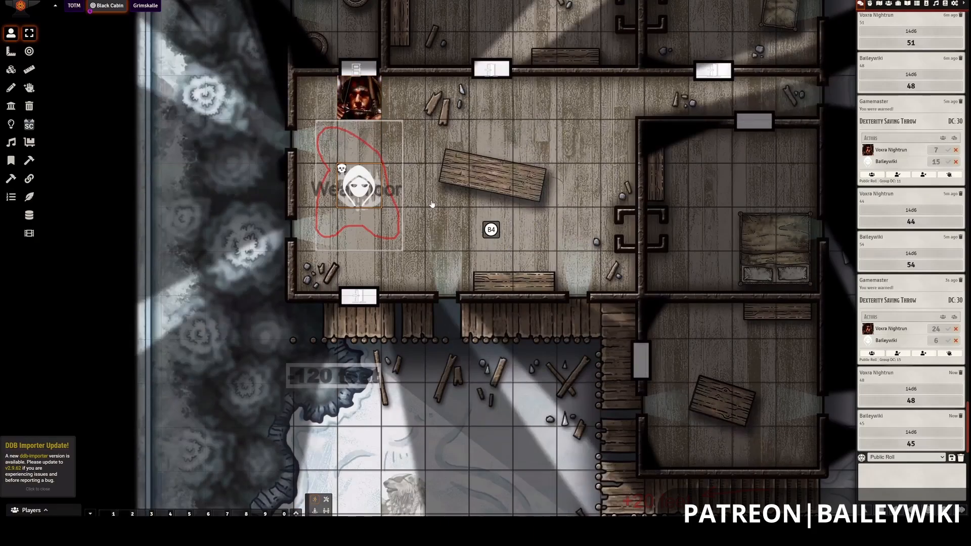
pyautogui.press('Right')
pyautogui.press('Right')
pyautogui.press('Left')
pyautogui.press('Left')
pyautogui.click(373, 111)
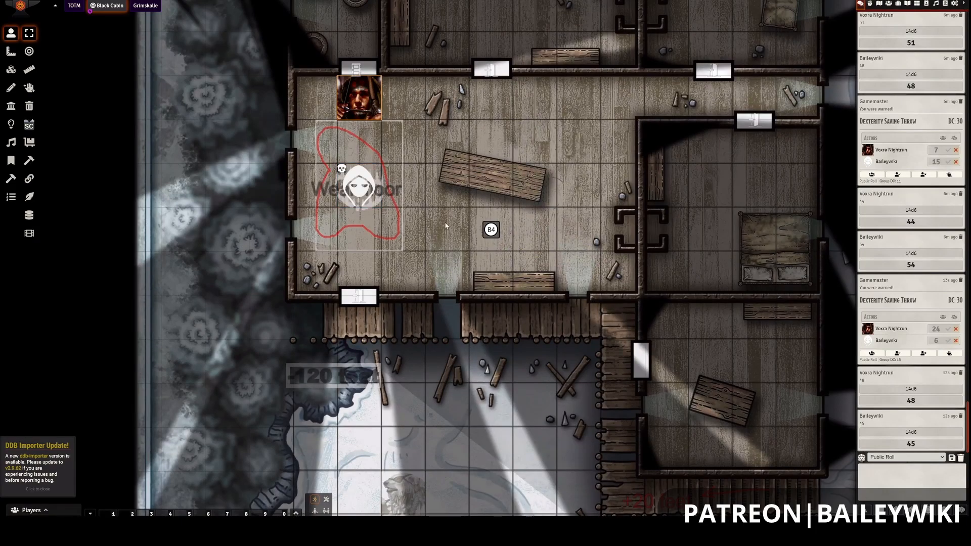
pyautogui.press('Down')
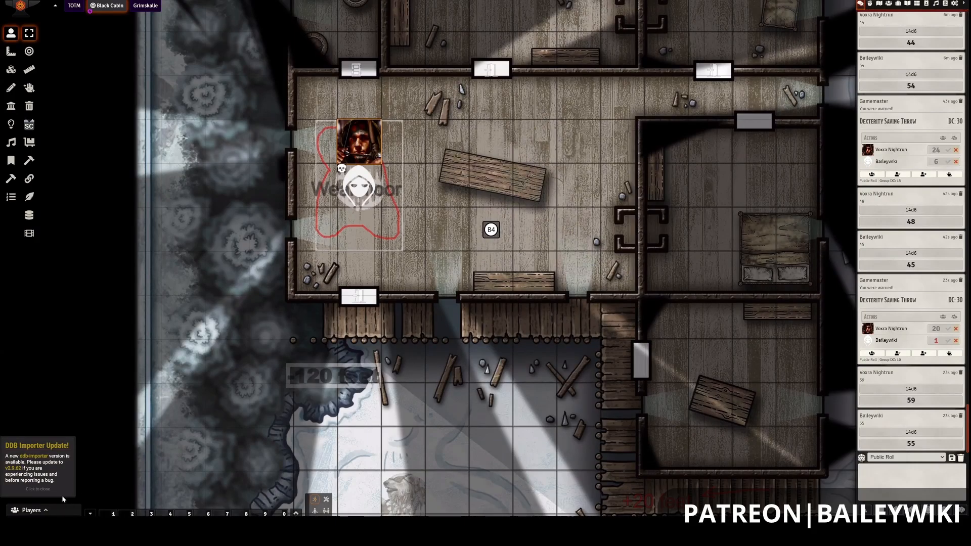
# Dismiss the DDB Importer update notice, deselect the tokens and reopen the weak floor tile's trigger actions.
pyautogui.click(44, 489)
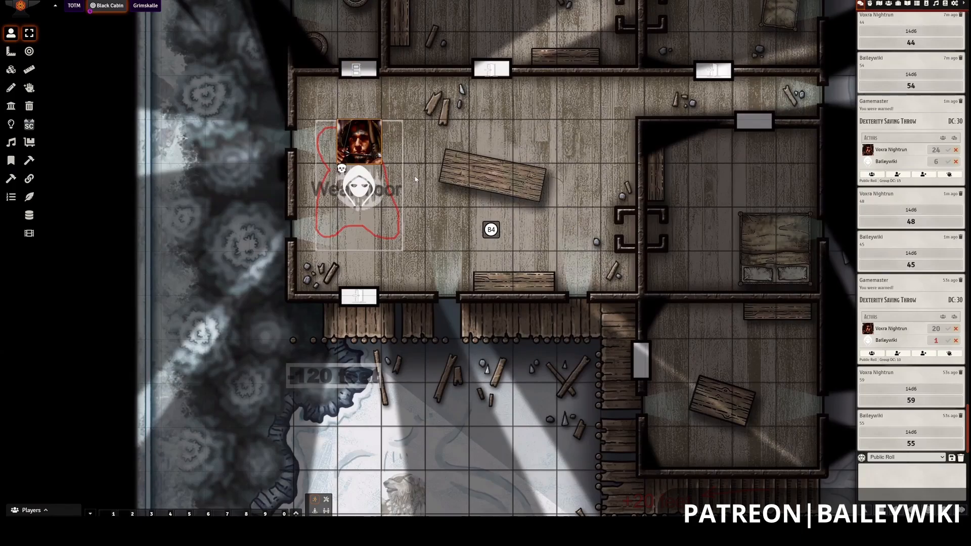
pyautogui.click(408, 165)
pyautogui.click(372, 158)
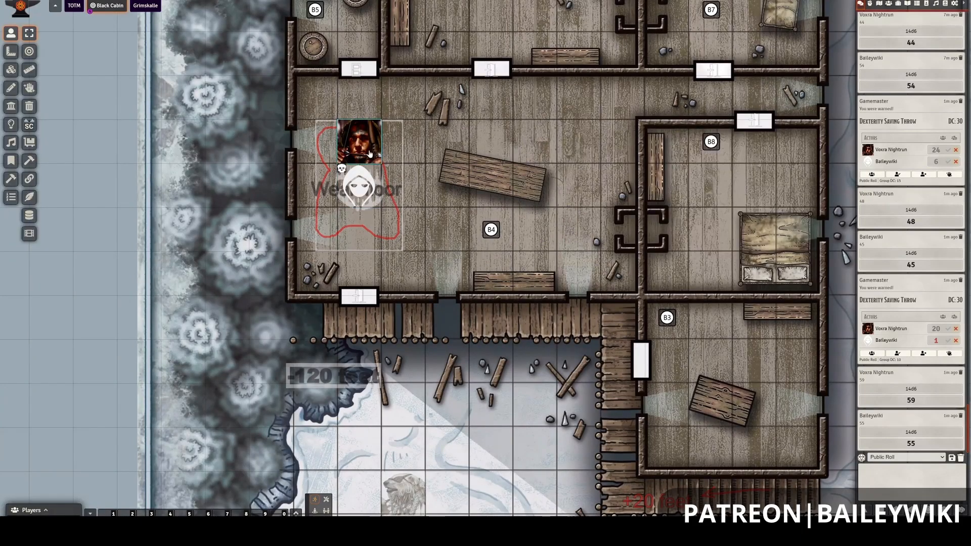
pyautogui.click(383, 233)
pyautogui.click(11, 69)
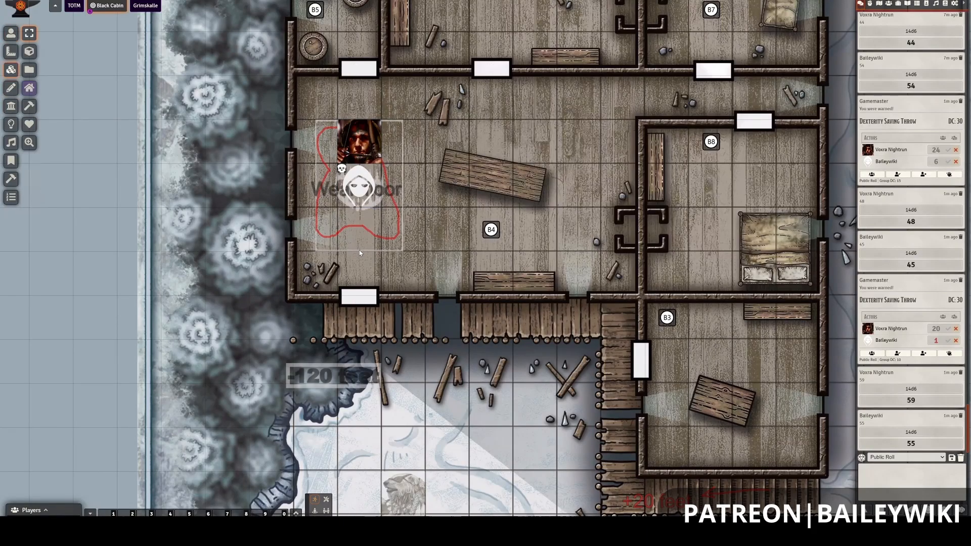
pyautogui.doubleClick(599, 224)
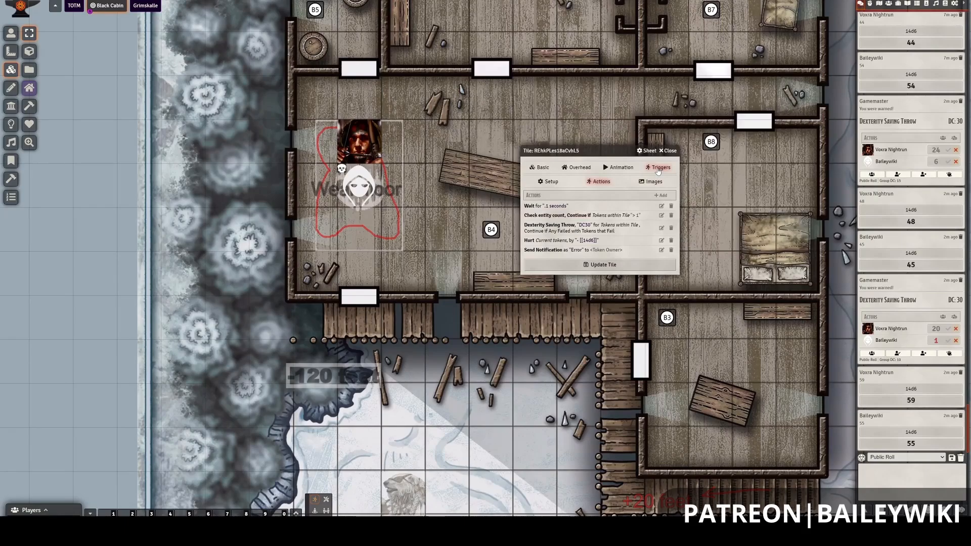
pyautogui.click(661, 195)
pyautogui.click(493, 257)
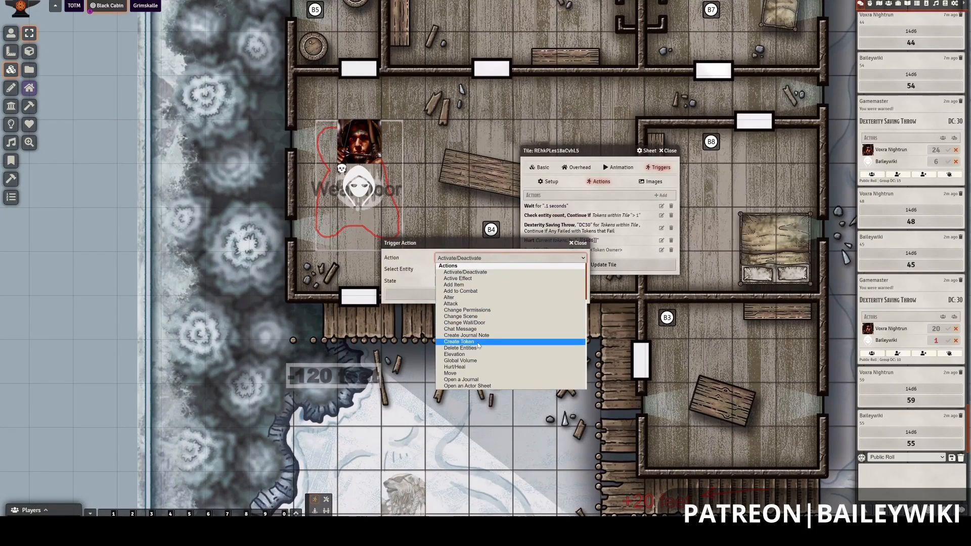
pyautogui.click(540, 260)
pyautogui.click(579, 244)
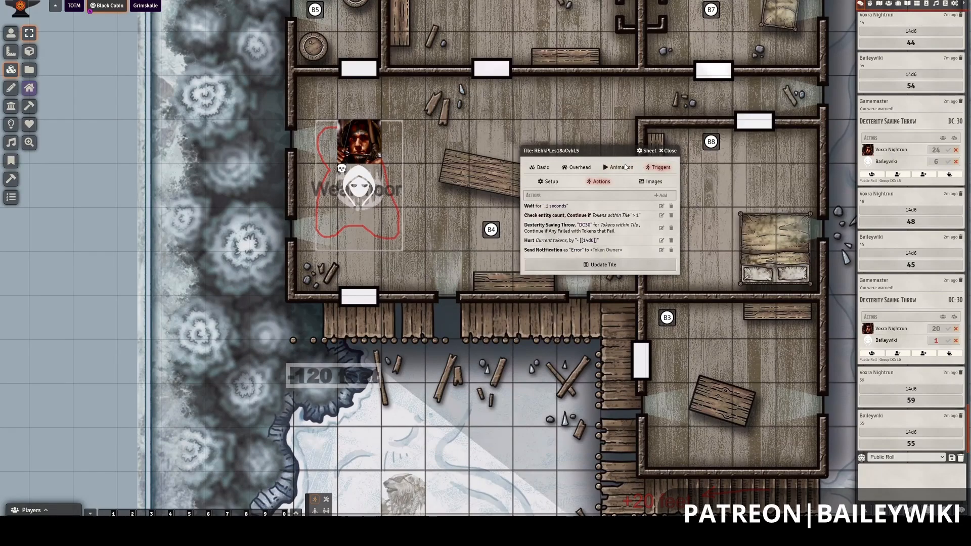
# Examine the "If none exist goto" option of the weak floor tile's entity count check.
pyautogui.click(660, 217)
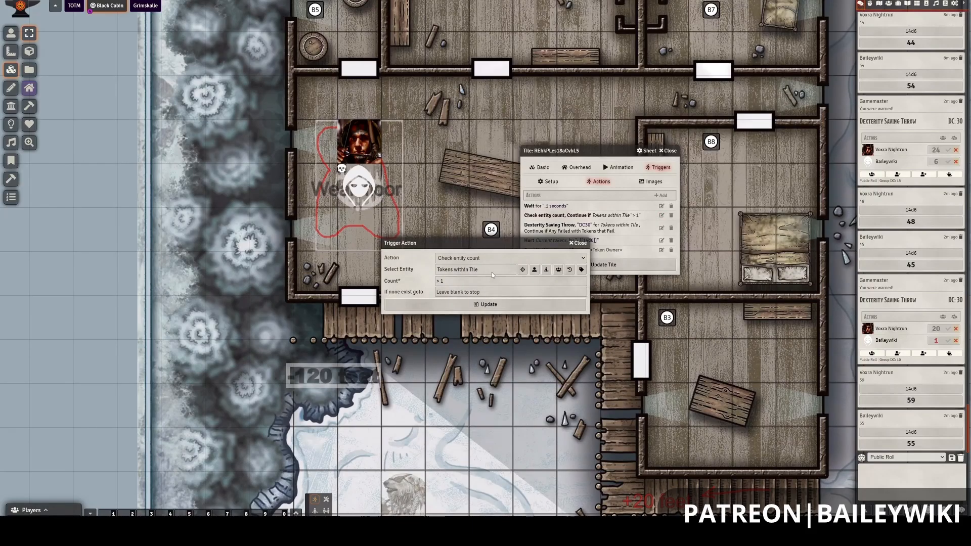
pyautogui.click(450, 294)
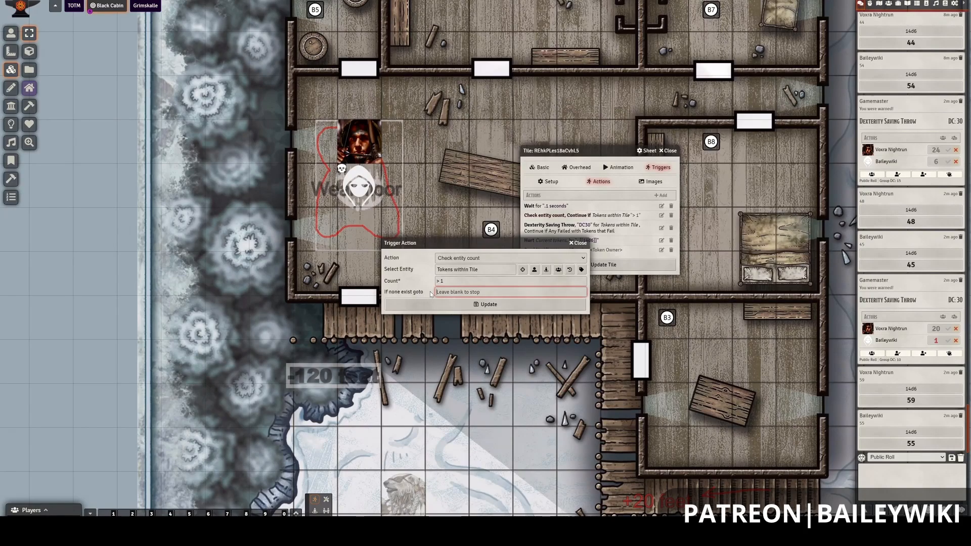
pyautogui.moveTo(447, 243); pyautogui.dragTo(571, 279)
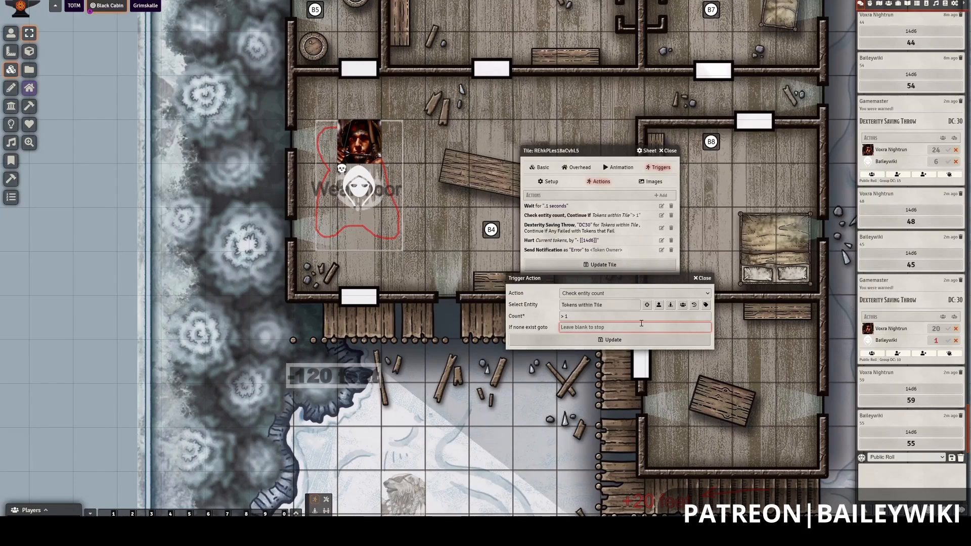
pyautogui.click(700, 279)
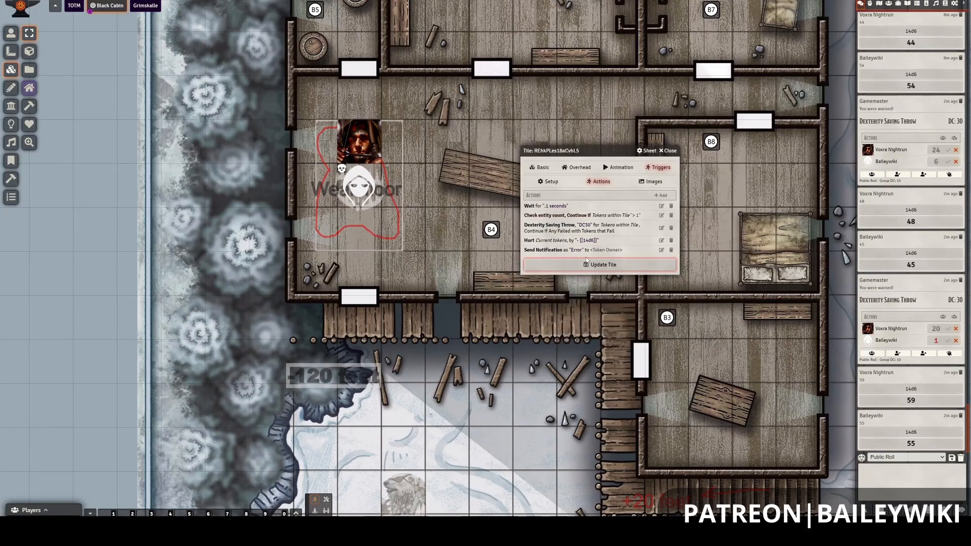
# Add a Landing action named "Floor Creak" to the weak floor tile's actions.
pyautogui.click(662, 195)
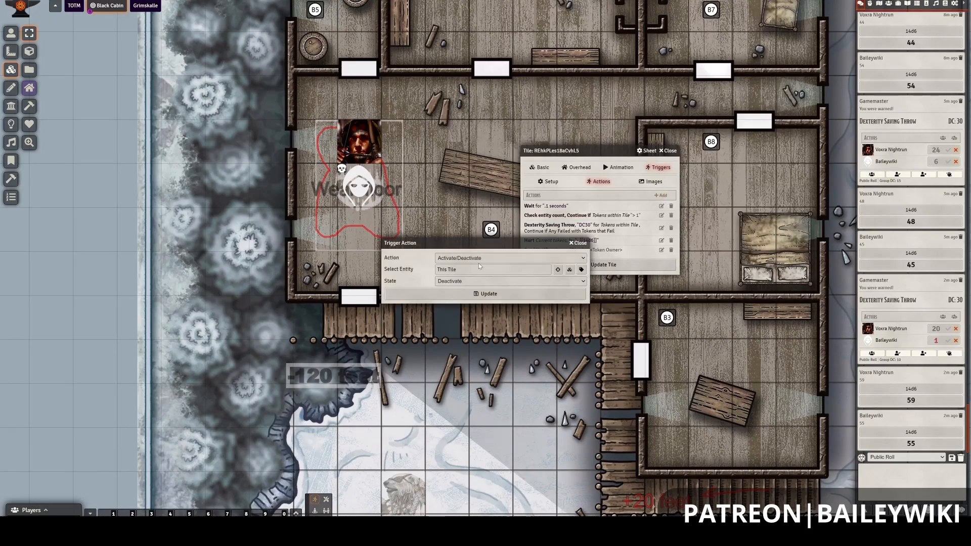
pyautogui.click(478, 258)
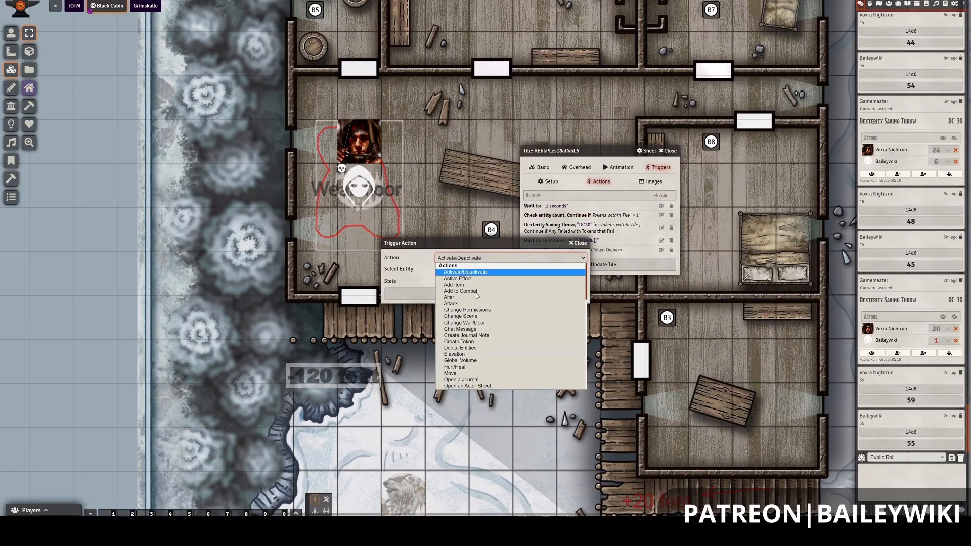
pyautogui.scroll(-5, 476, 303)
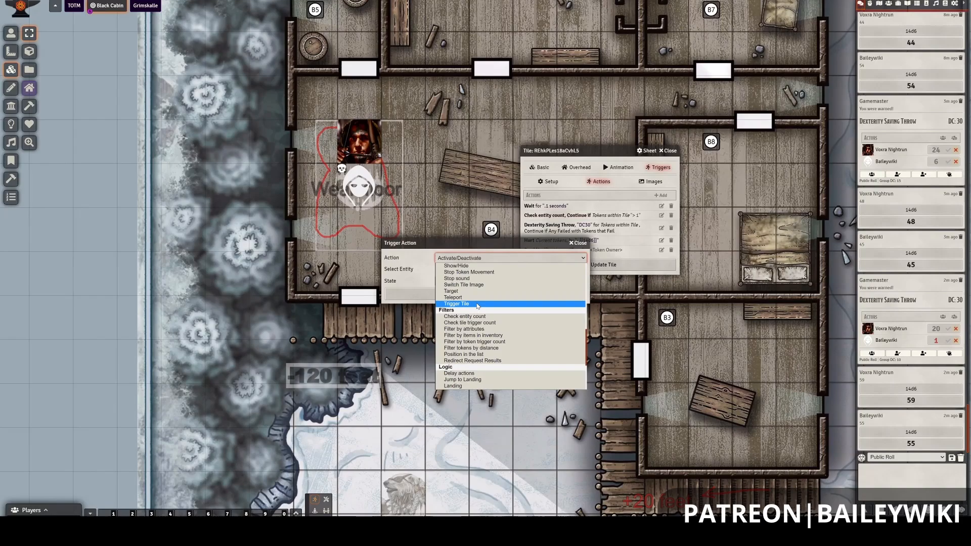
pyautogui.scroll(-3, 477, 303)
pyautogui.click(474, 311)
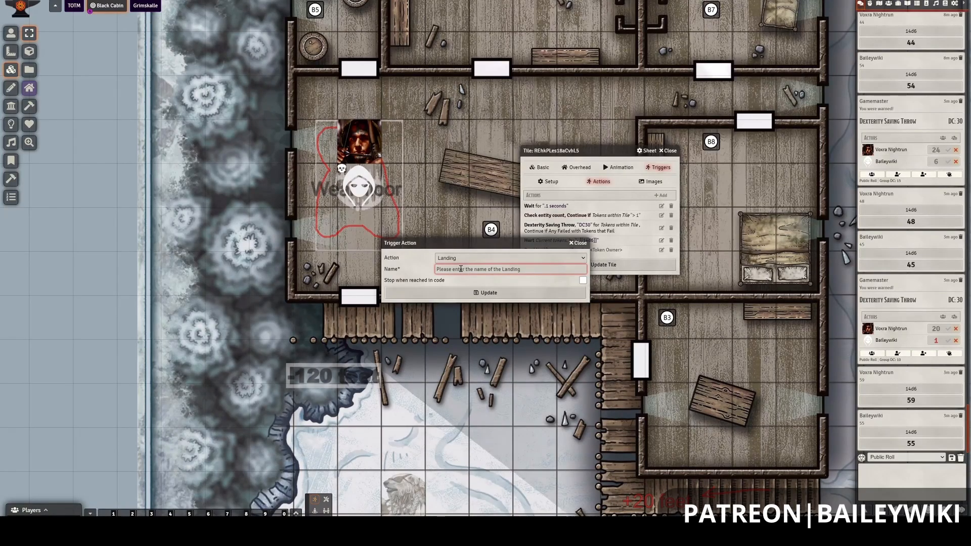
pyautogui.write('Floor')
pyautogui.write(' Cre')
pyautogui.write('a')
pyautogui.write('ak')
pyautogui.click(494, 280)
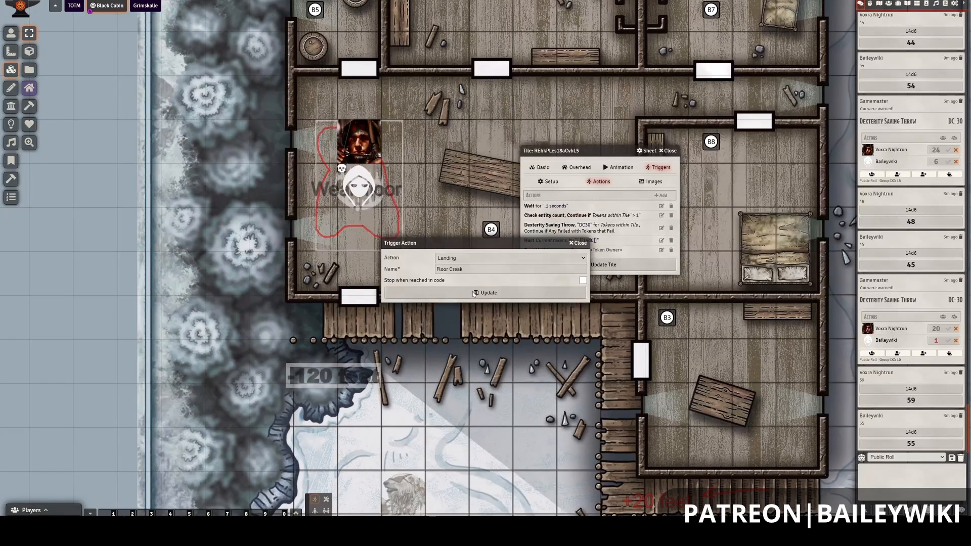
pyautogui.click(445, 292)
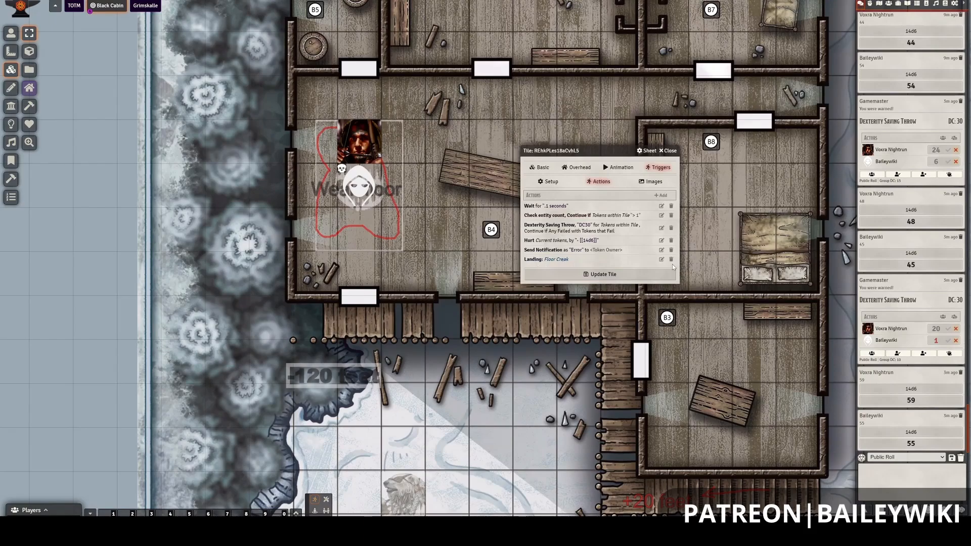
pyautogui.click(662, 215)
pyautogui.click(474, 292)
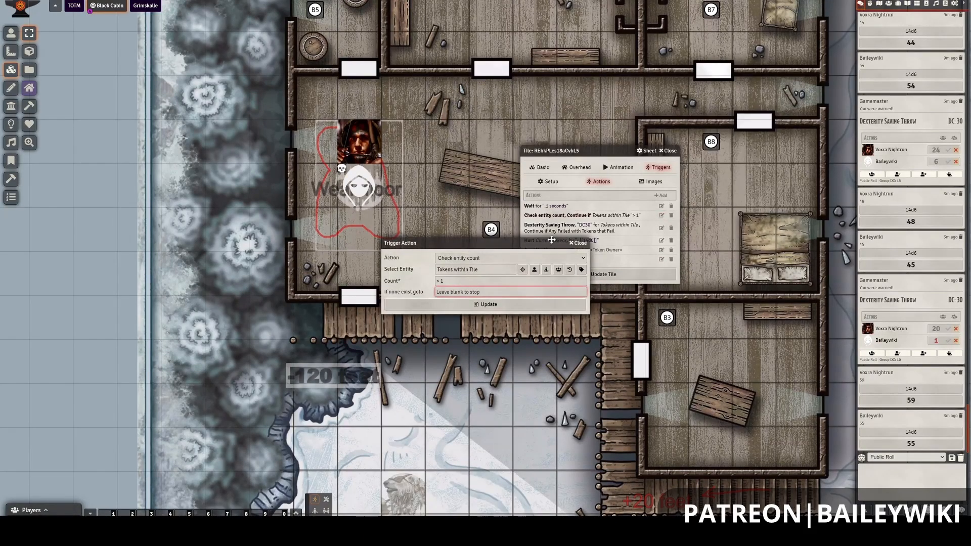
pyautogui.moveTo(532, 243); pyautogui.dragTo(651, 298)
pyautogui.click(702, 297)
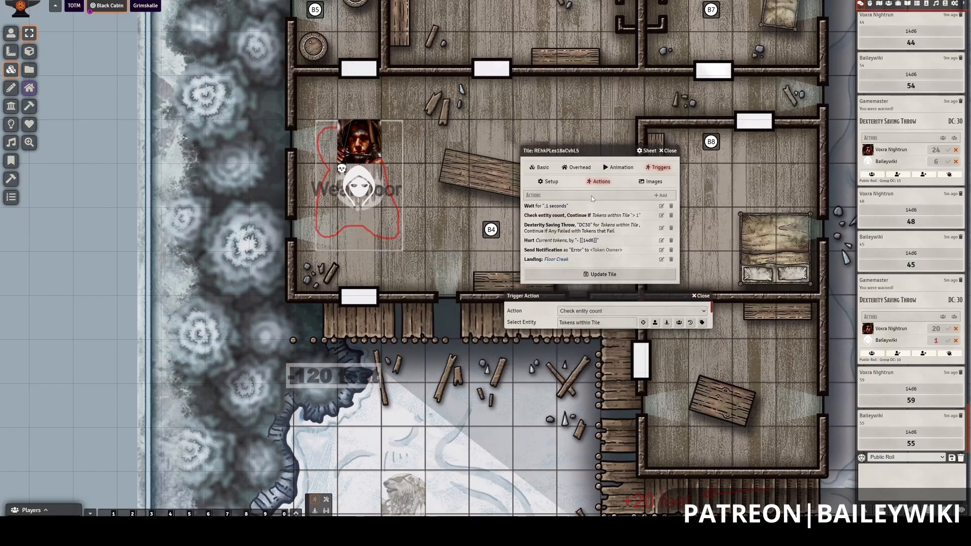
# Make the entity count check go to the "Floor Creak" landing if none exist, and update the action.
pyautogui.click(661, 215)
pyautogui.click(509, 293)
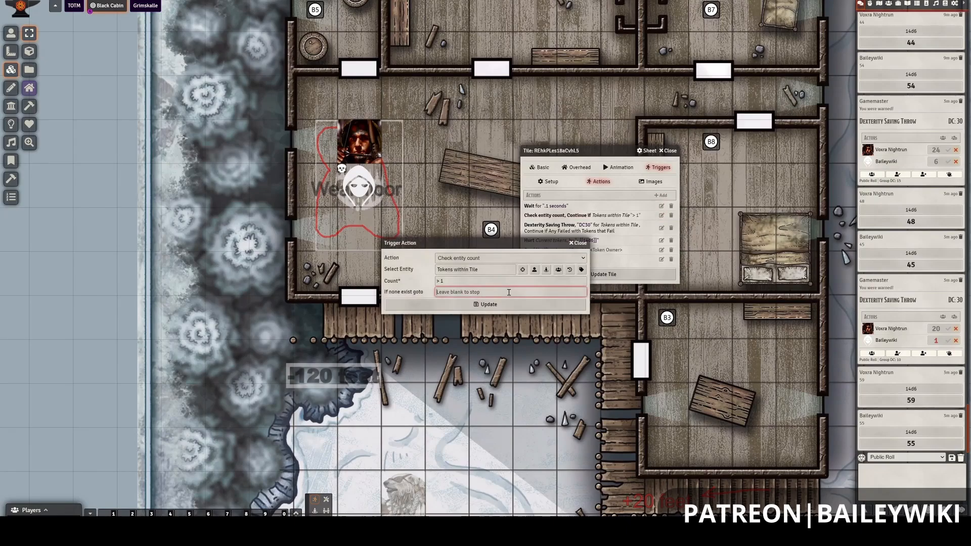
pyautogui.moveTo(505, 240); pyautogui.dragTo(416, 227)
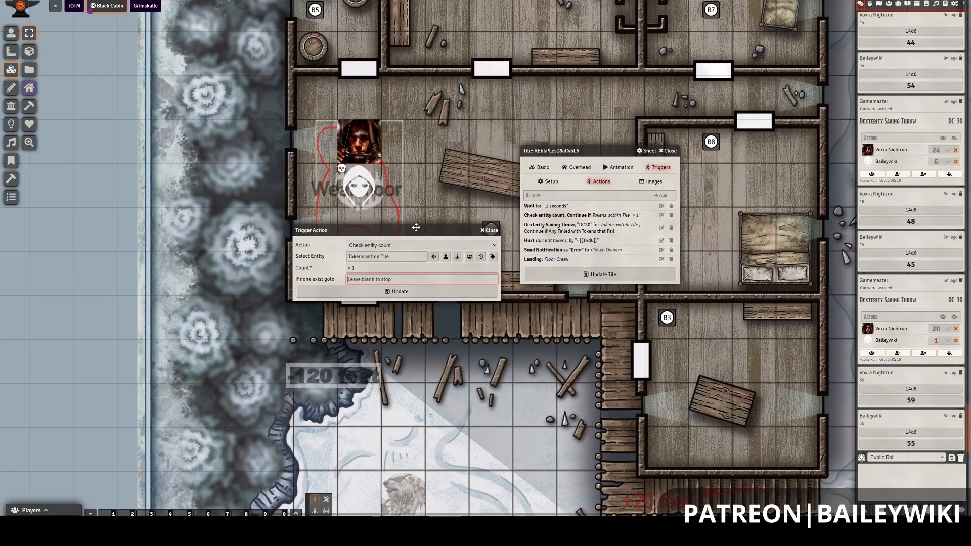
pyautogui.write('floor Creak')
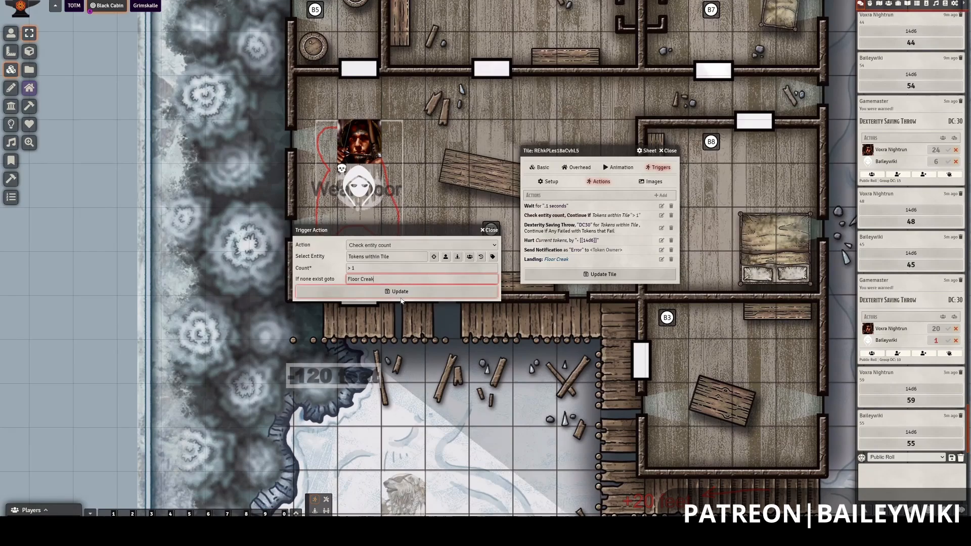
pyautogui.click(440, 292)
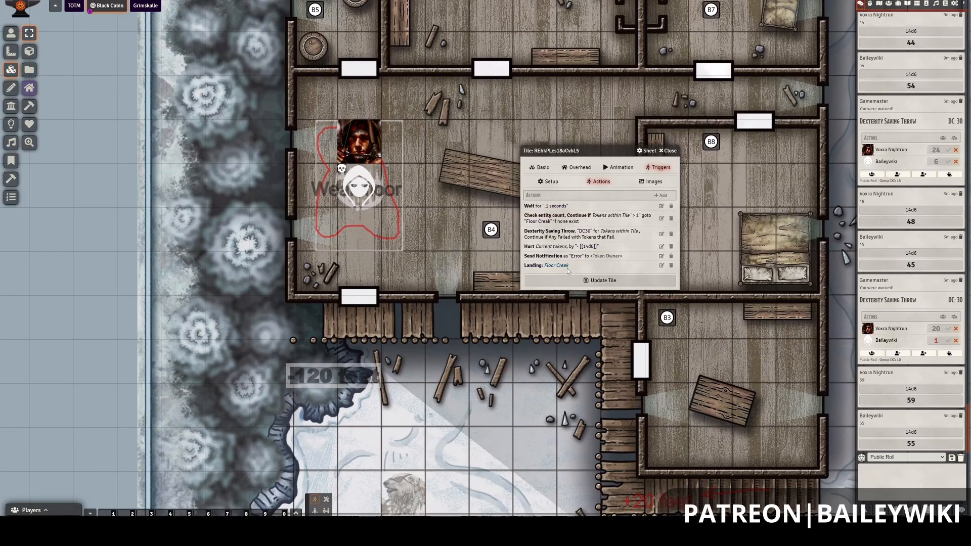
# Start a new "Play sound file" action for the weak floor tile.
pyautogui.click(662, 197)
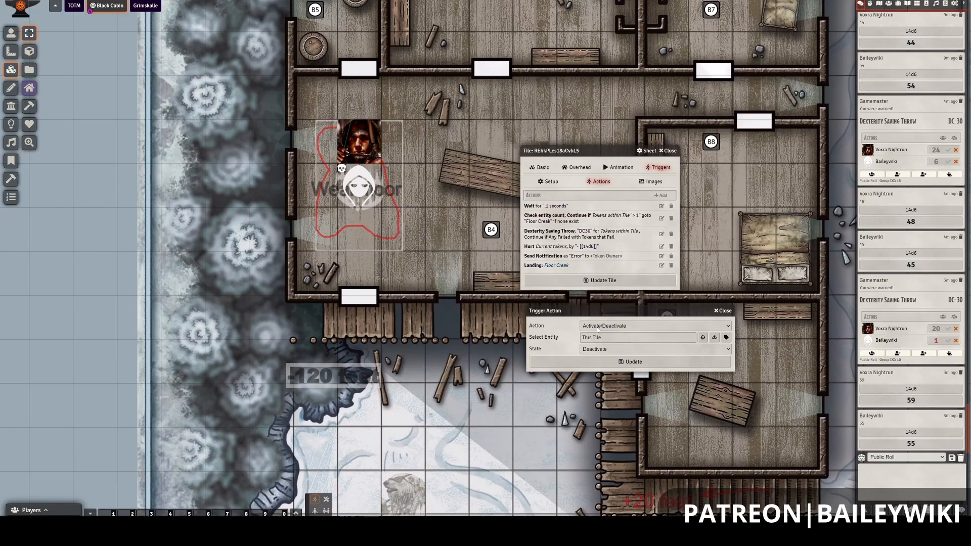
pyautogui.click(597, 326)
pyautogui.click(597, 327)
pyautogui.click(597, 327)
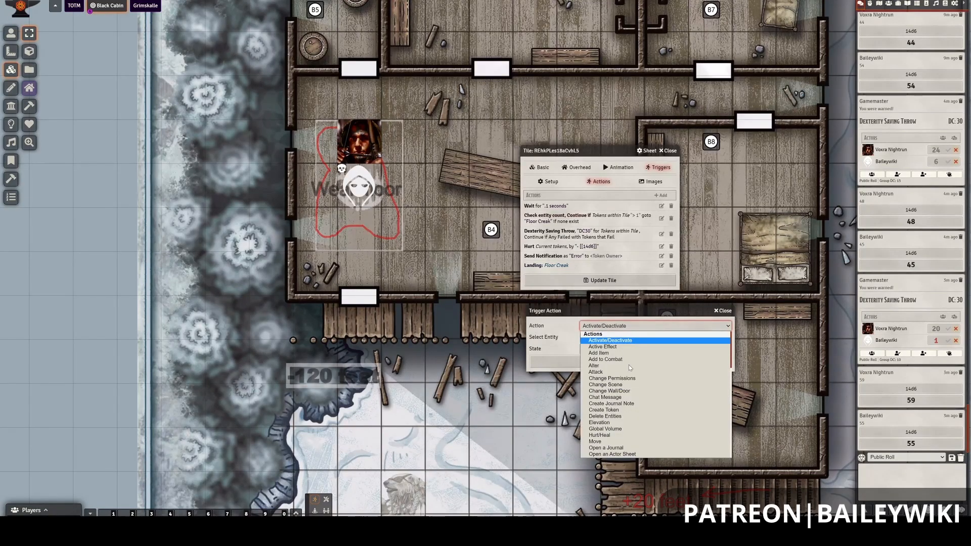
pyautogui.scroll(-5, 632, 374)
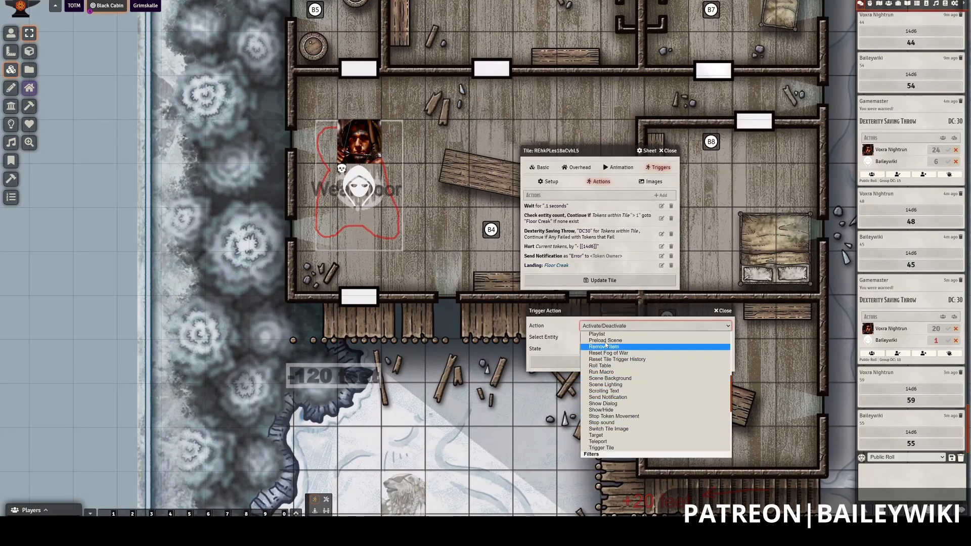
pyautogui.scroll(3, 610, 400)
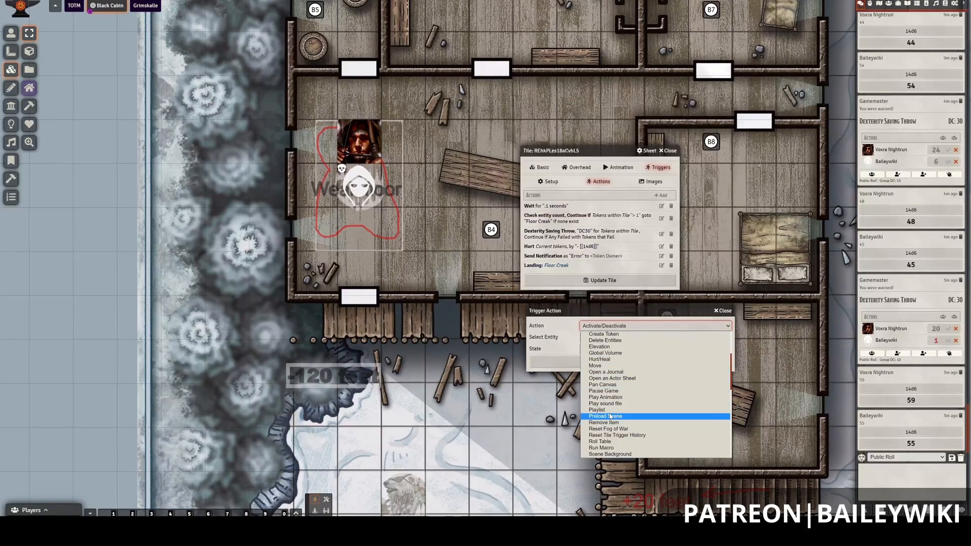
pyautogui.click(610, 404)
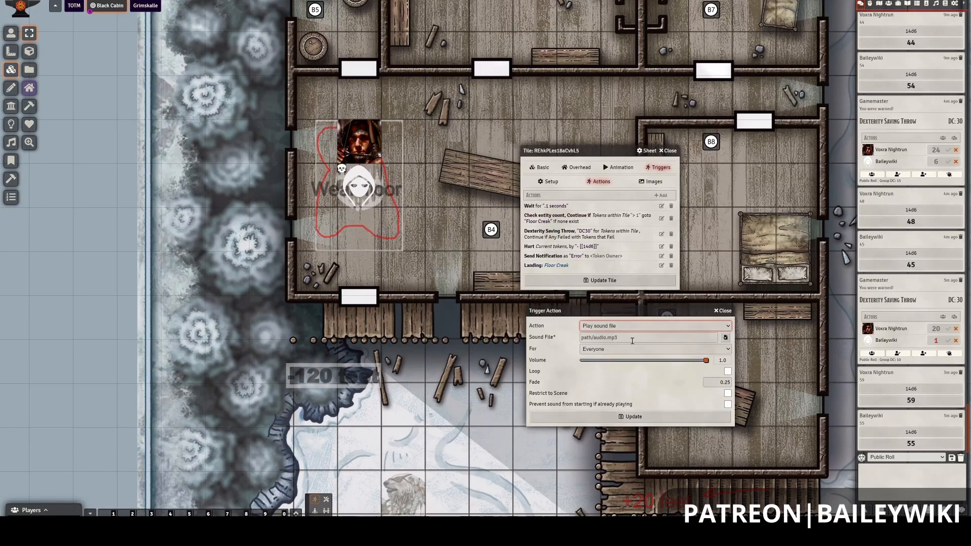
# Use door-creak.ogg from modules/baileywiki-maps-premium-towns/sounds as the sound, played for Everyone, and save the action.
pyautogui.click(726, 338)
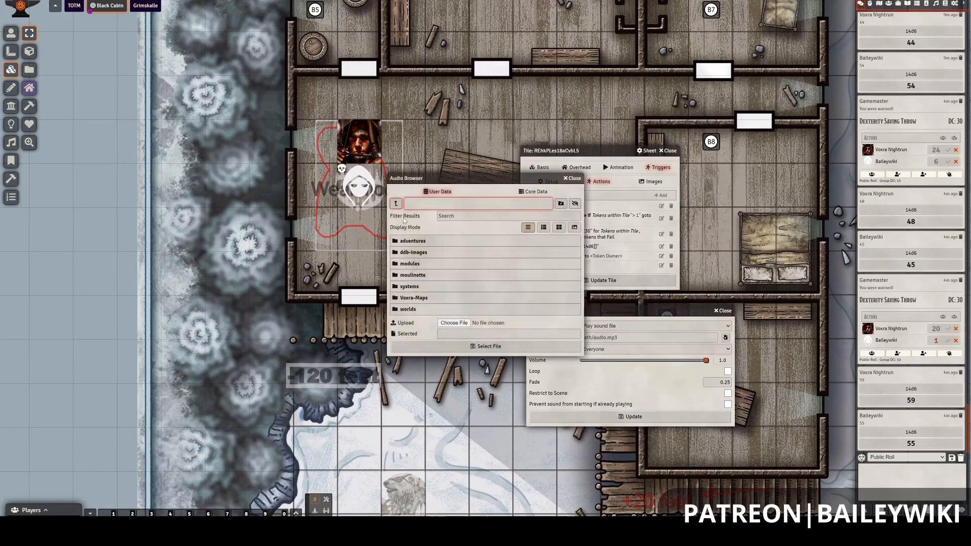
pyautogui.click(414, 265)
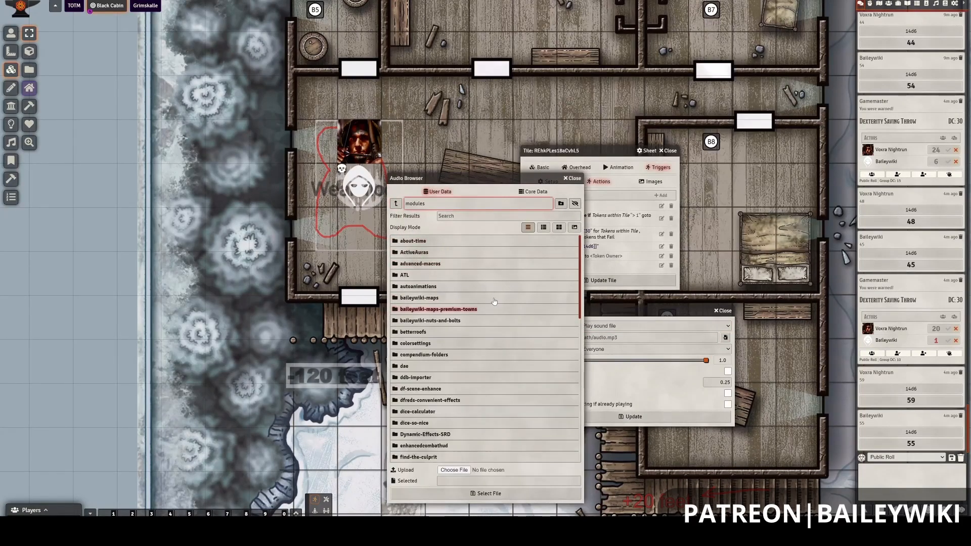
pyautogui.click(414, 290)
pyautogui.click(408, 343)
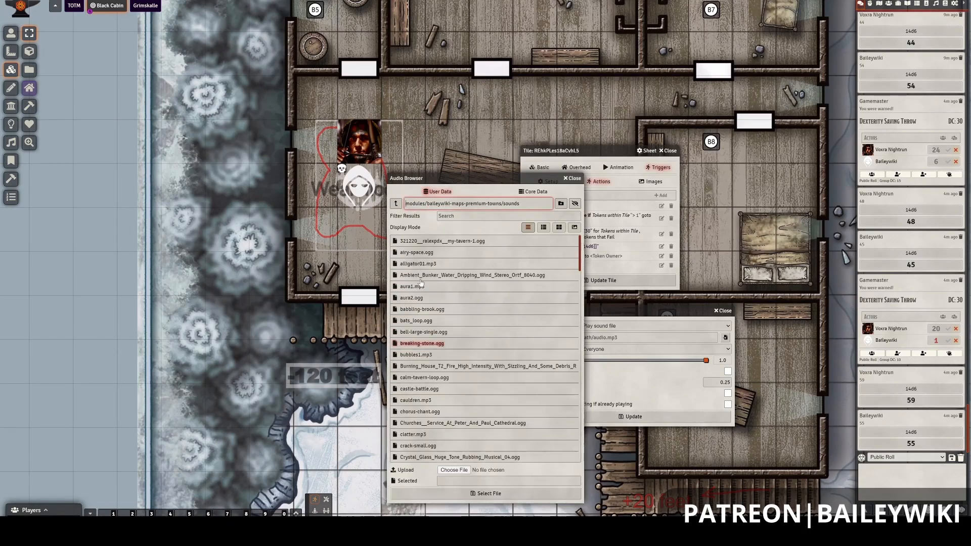
pyautogui.click(459, 216)
pyautogui.write('cre')
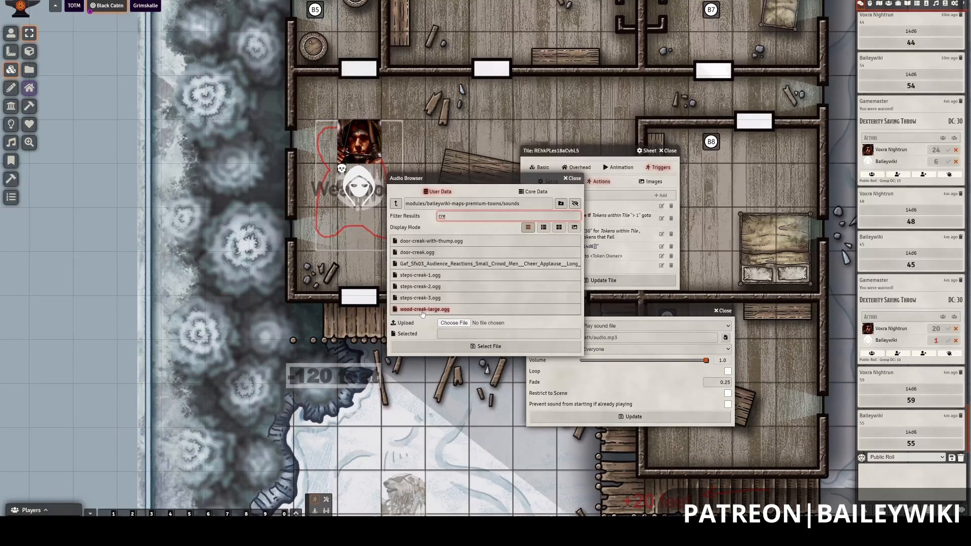
pyautogui.click(419, 276)
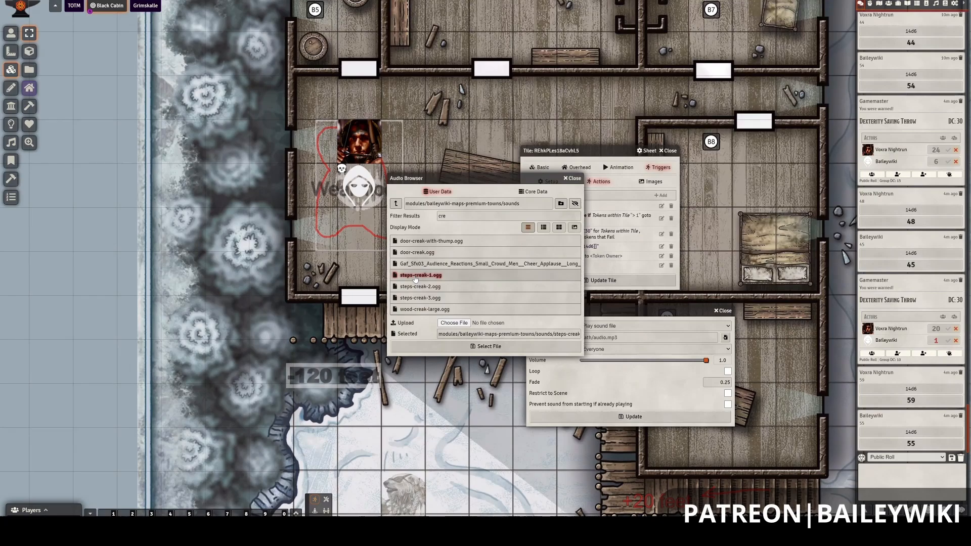
pyautogui.click(417, 253)
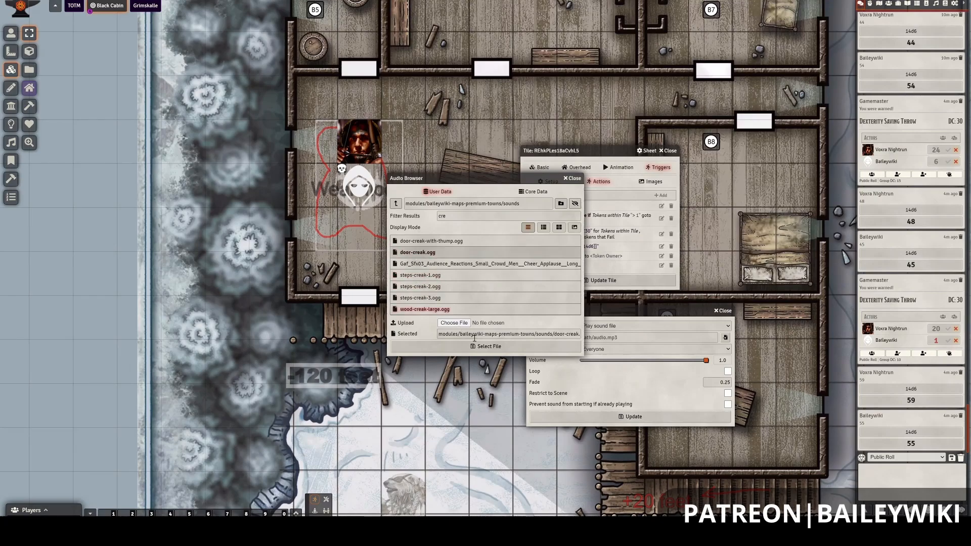
pyautogui.click(501, 347)
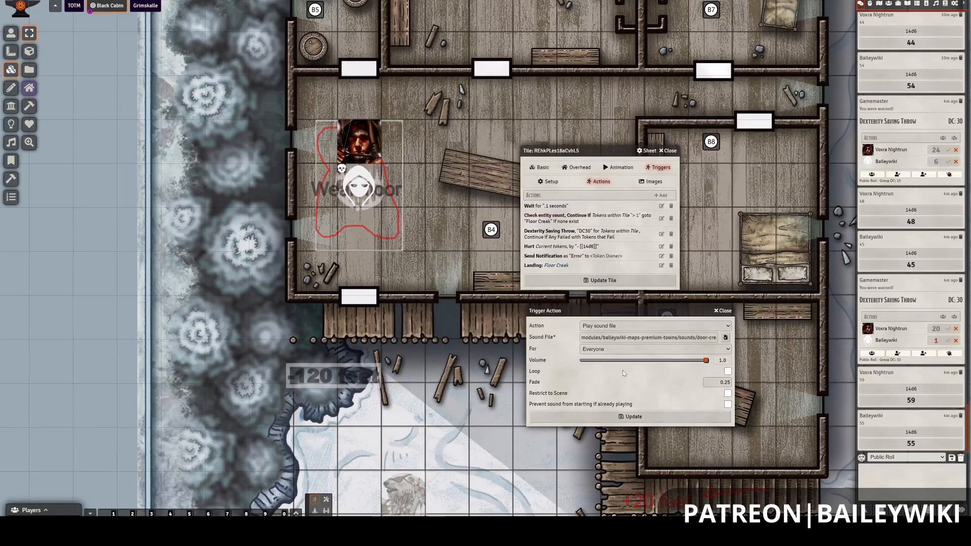
pyautogui.click(620, 350)
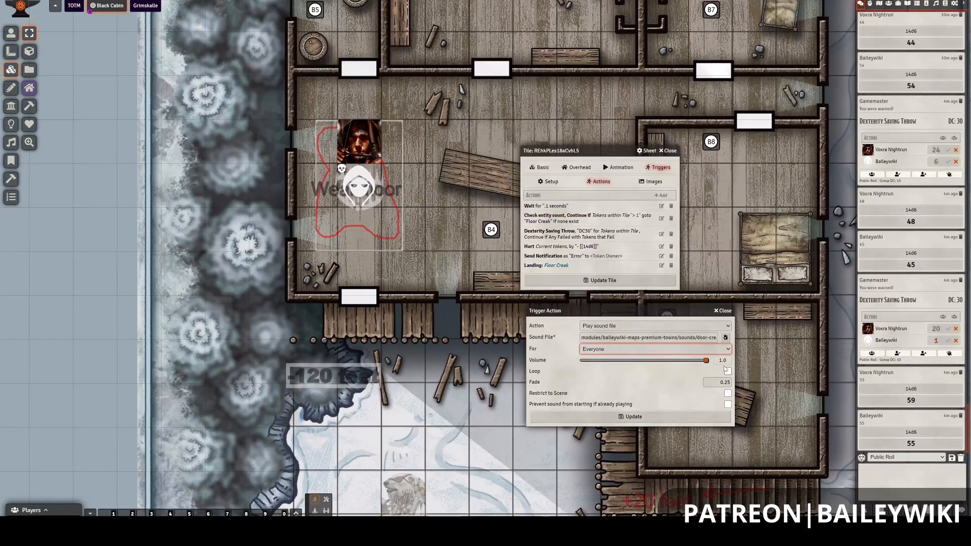
pyautogui.click(624, 417)
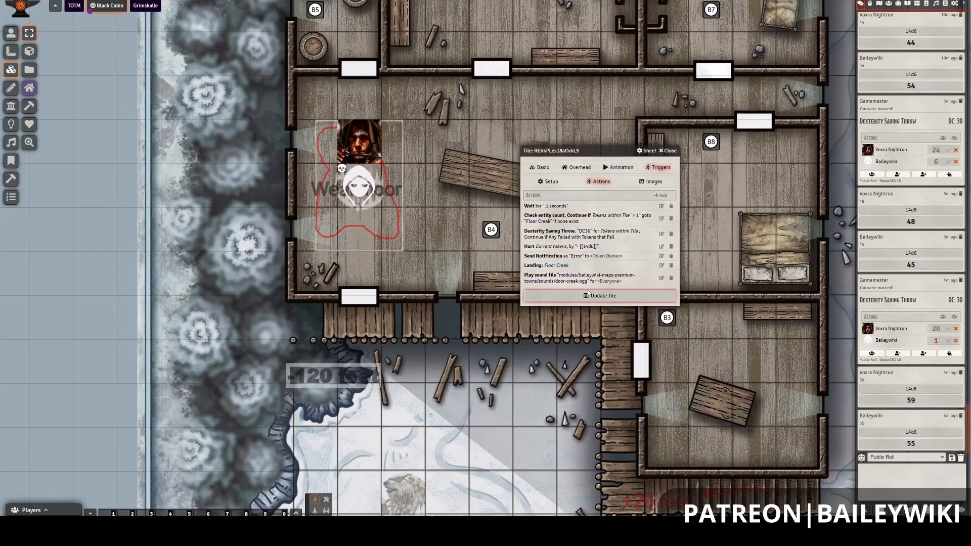
# Examine the "Stop when reached in code" option of the "Floor Creak" landing without saving any change.
pyautogui.click(661, 266)
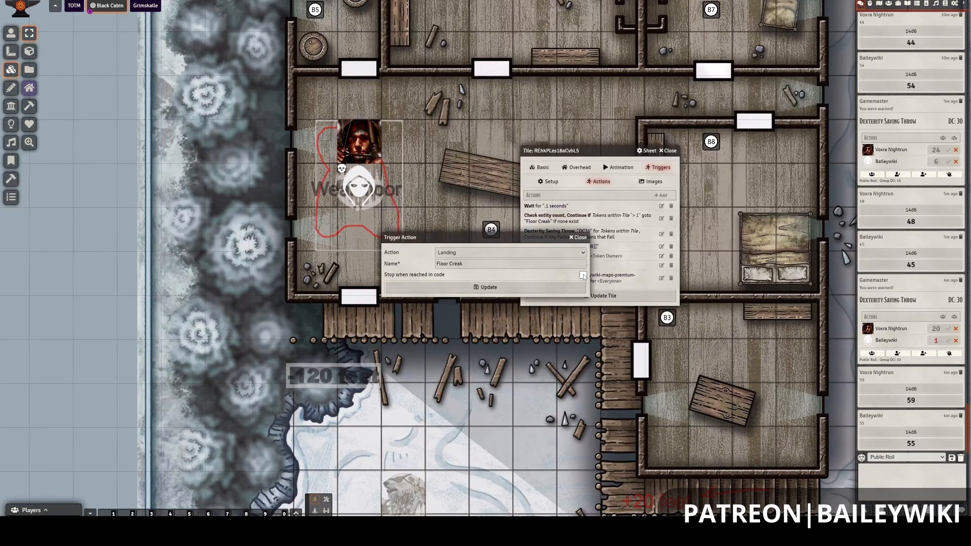
pyautogui.moveTo(537, 244); pyautogui.dragTo(646, 316)
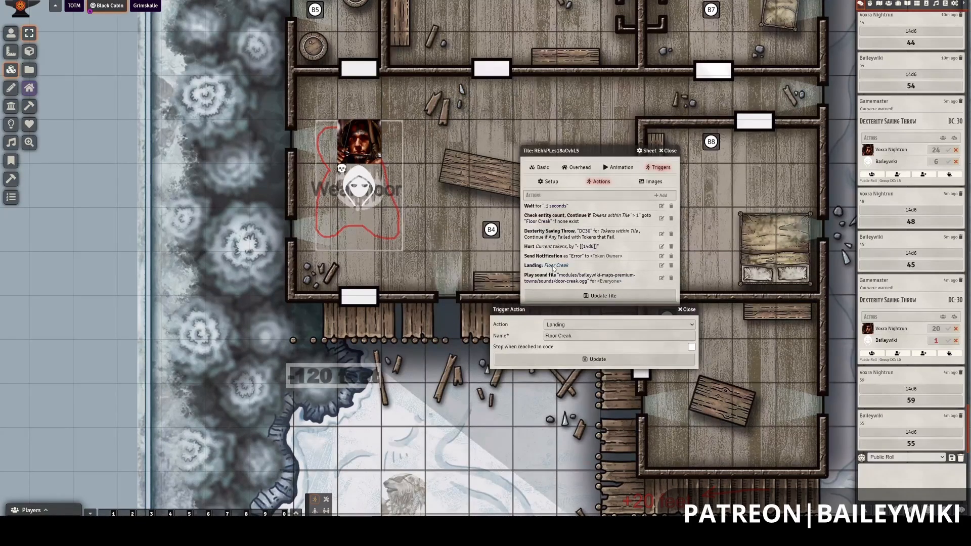
pyautogui.click(692, 347)
pyautogui.click(692, 348)
pyautogui.click(687, 313)
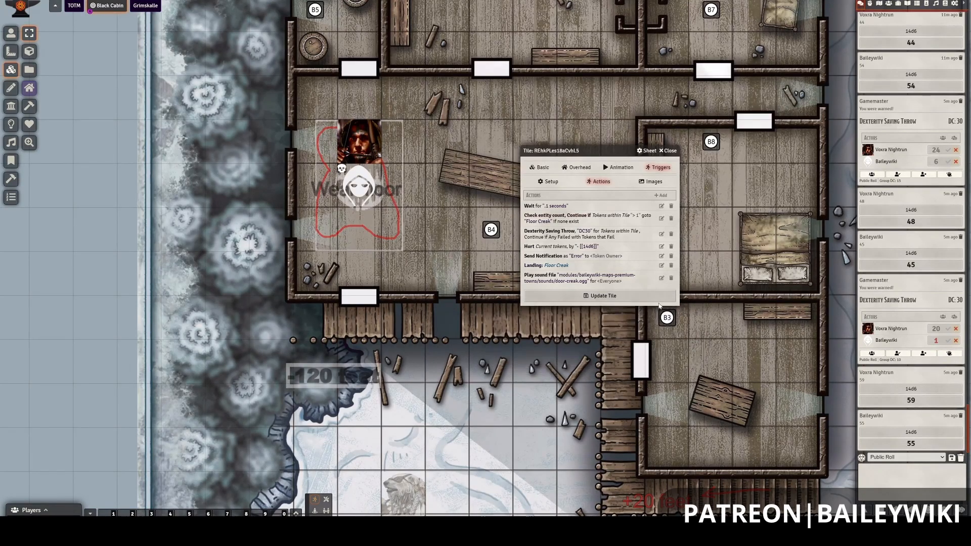
# Enable "Stop when reached in code" for the "Floor Creak" landing, then update the action and the tile.
pyautogui.click(661, 265)
pyautogui.click(584, 274)
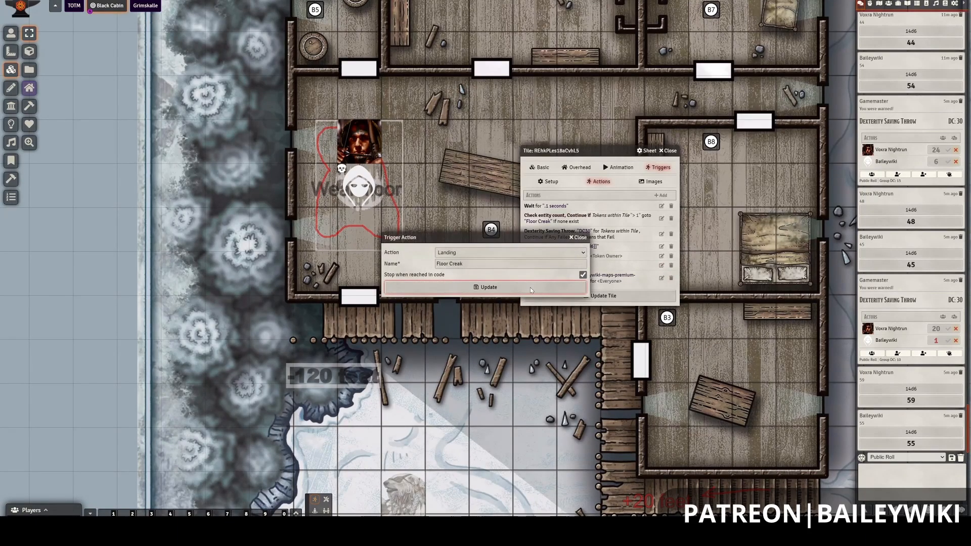
pyautogui.click(572, 288)
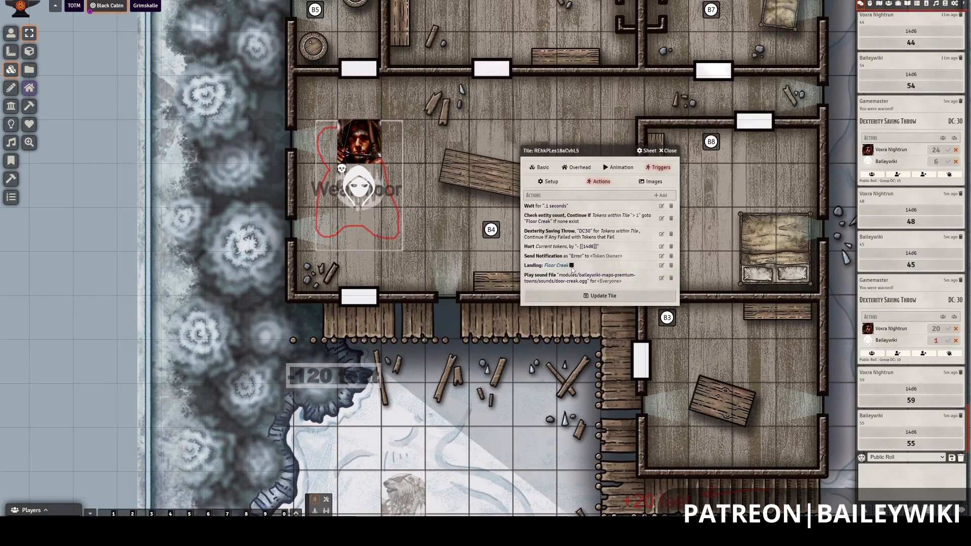
pyautogui.click(590, 297)
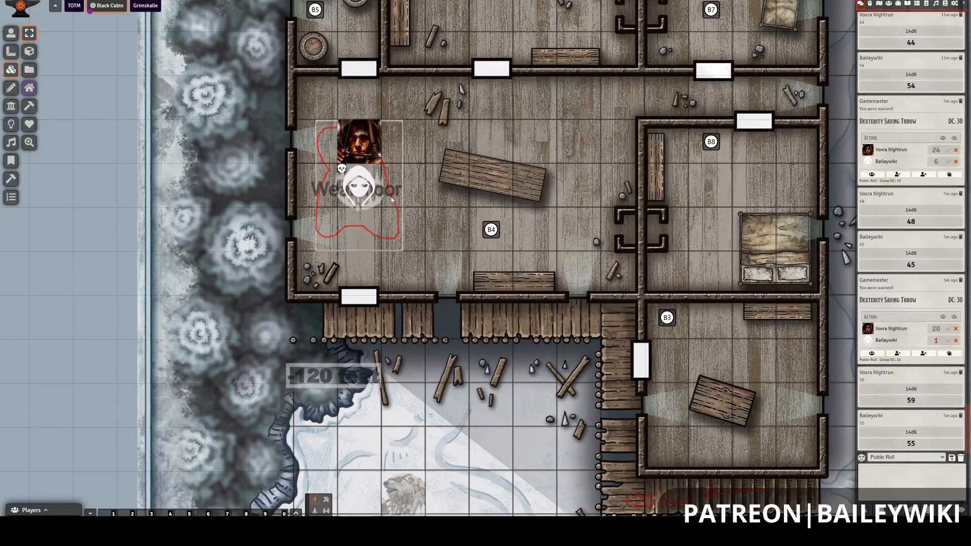
# Switch to the token controls and move both the hooded token and the portrait token off the weak floor.
pyautogui.click(11, 34)
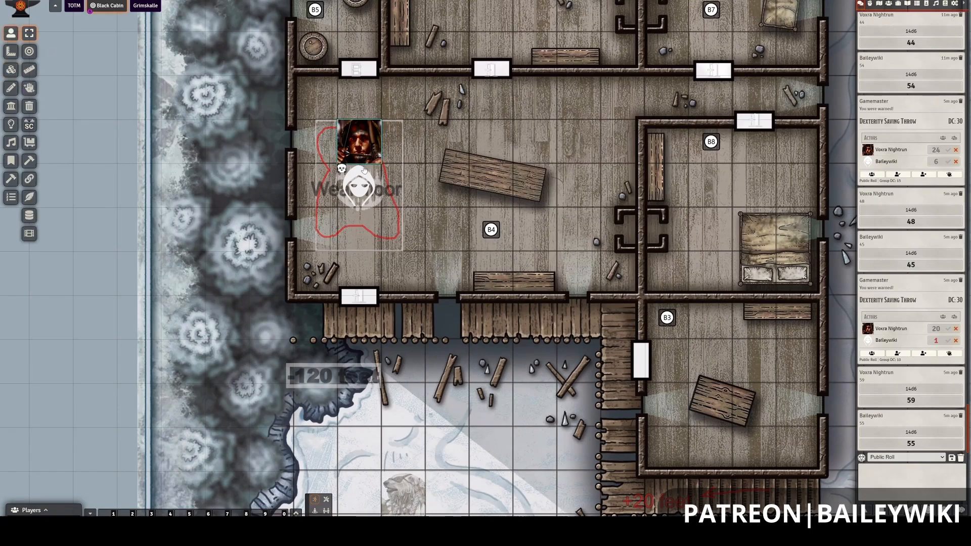
pyautogui.click(364, 140)
pyautogui.moveTo(353, 184); pyautogui.dragTo(423, 193)
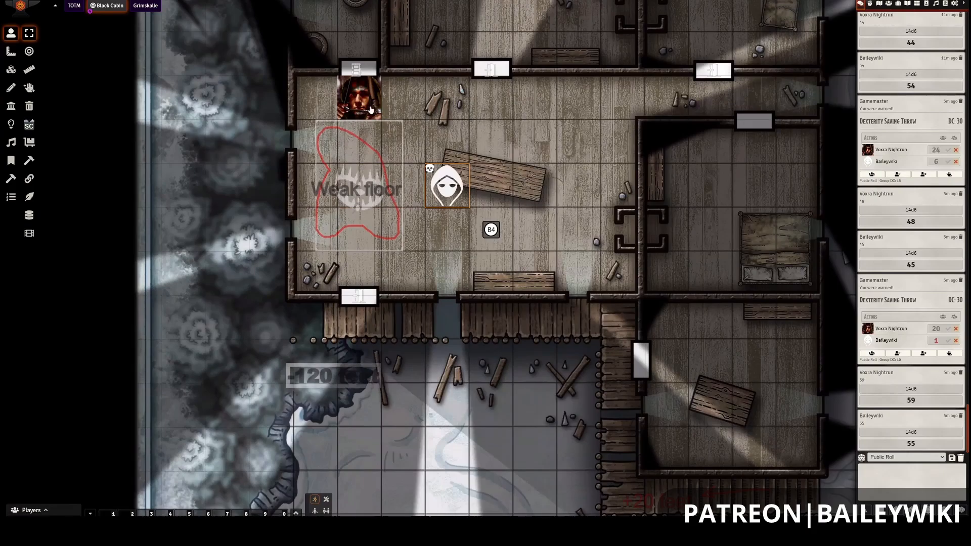
pyautogui.hotkey('ctrl', 'z')
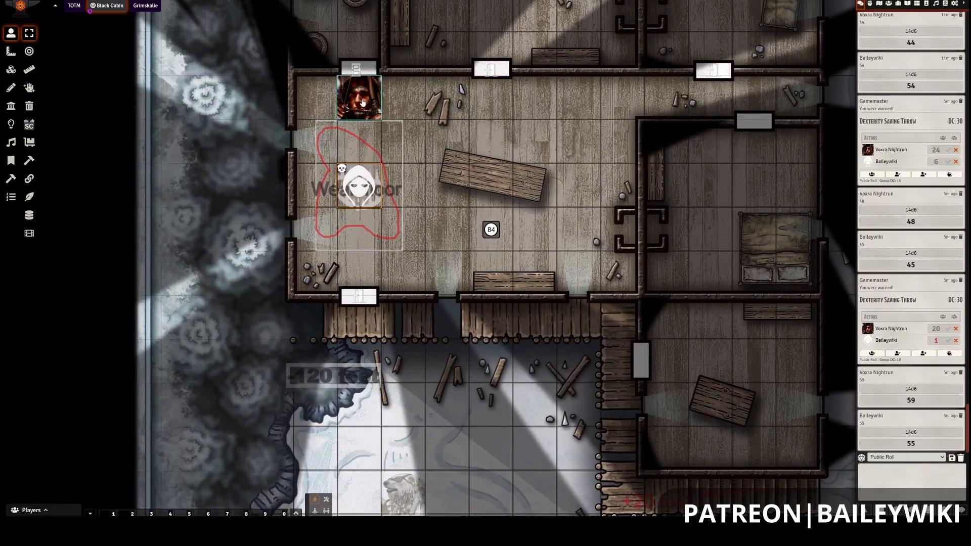
pyautogui.moveTo(365, 190); pyautogui.dragTo(453, 193)
# Test the tile with a single token by moving the portrait token onto the weak floor and back off above it.
pyautogui.moveTo(376, 90); pyautogui.dragTo(376, 134)
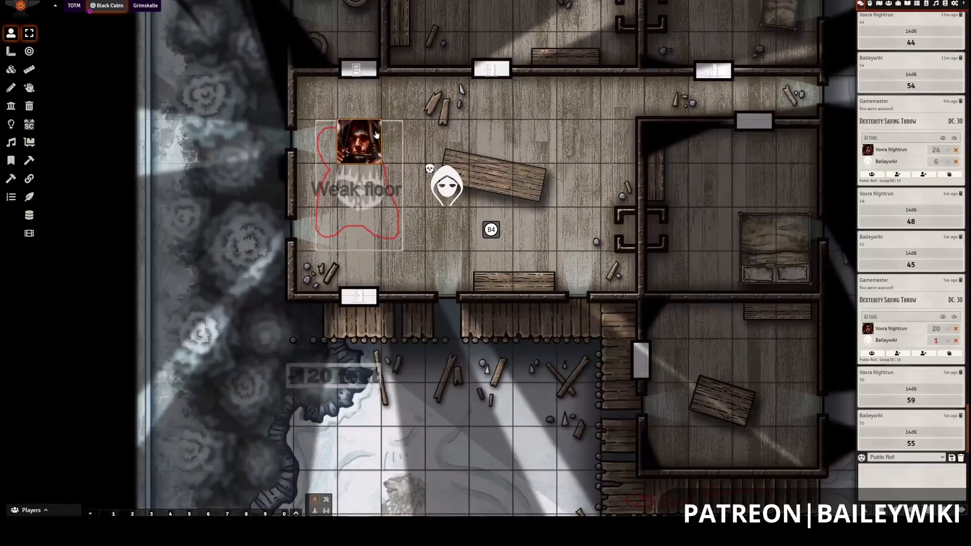
pyautogui.press('Down')
pyautogui.press('Up')
pyautogui.press('Up')
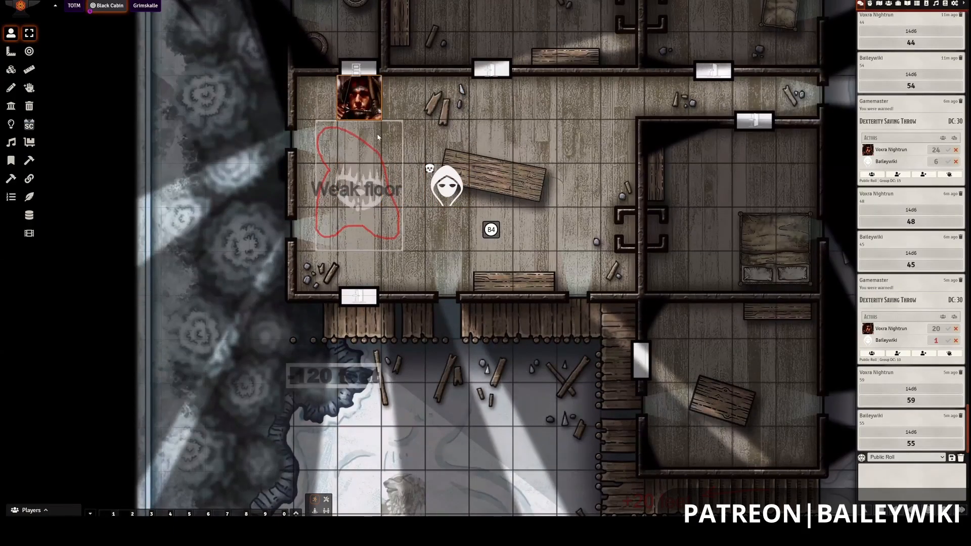
# Test the tile with two tokens: move the hooded token two squares onto the weak floor, then the portrait token one square down.
pyautogui.click(433, 185)
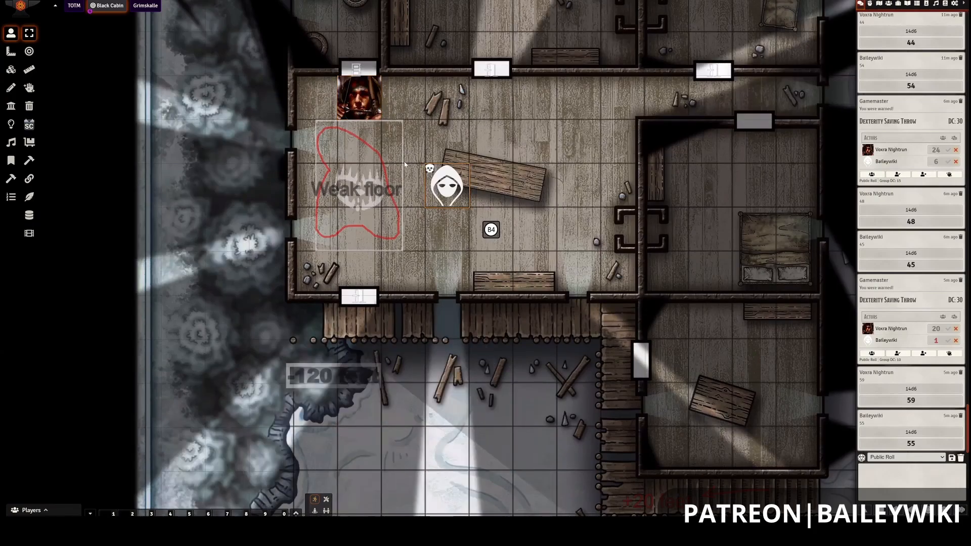
pyautogui.press('Left')
pyautogui.press('Left')
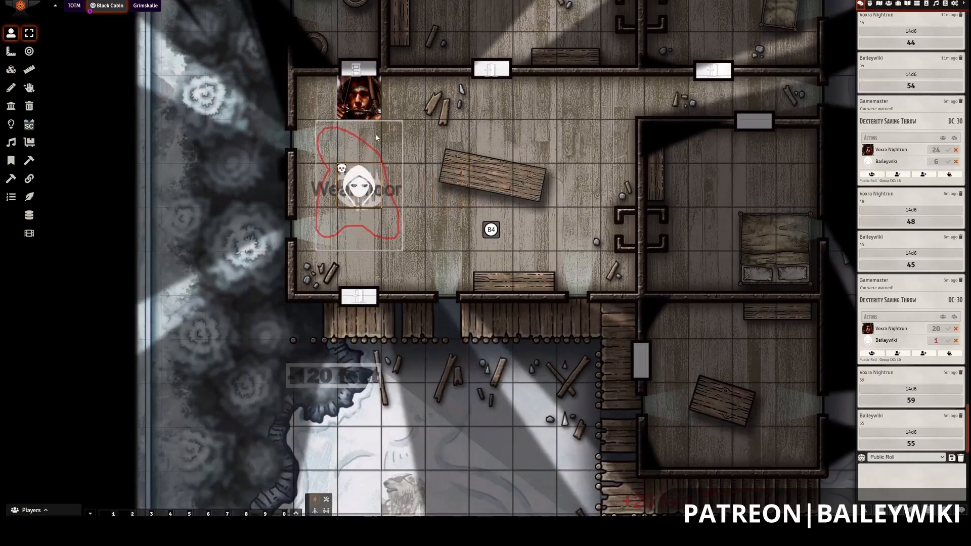
pyautogui.press('Tab')
pyautogui.press('Down')
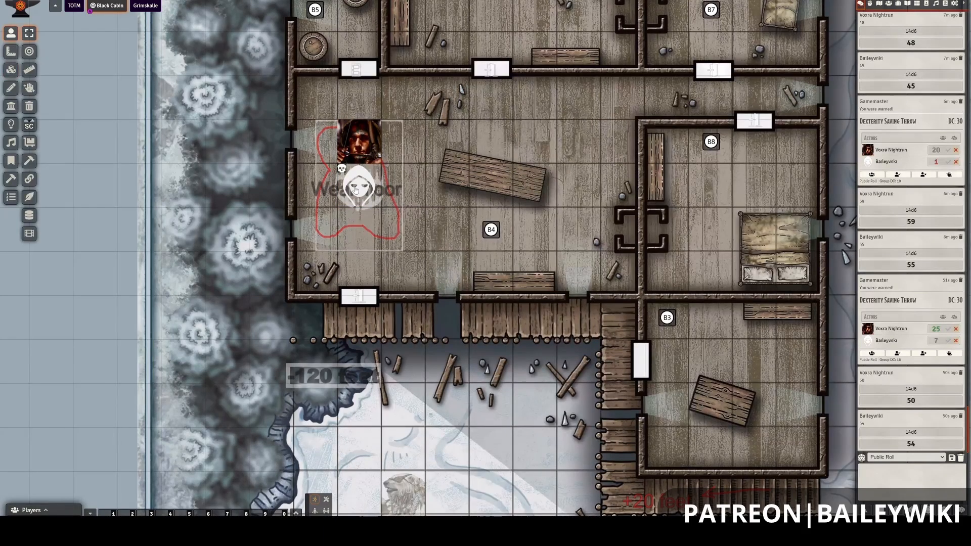
# Clear the weak floor by placing the hooded token to its right and the portrait token above its upper-right corner.
pyautogui.moveTo(355, 176); pyautogui.dragTo(441, 207)
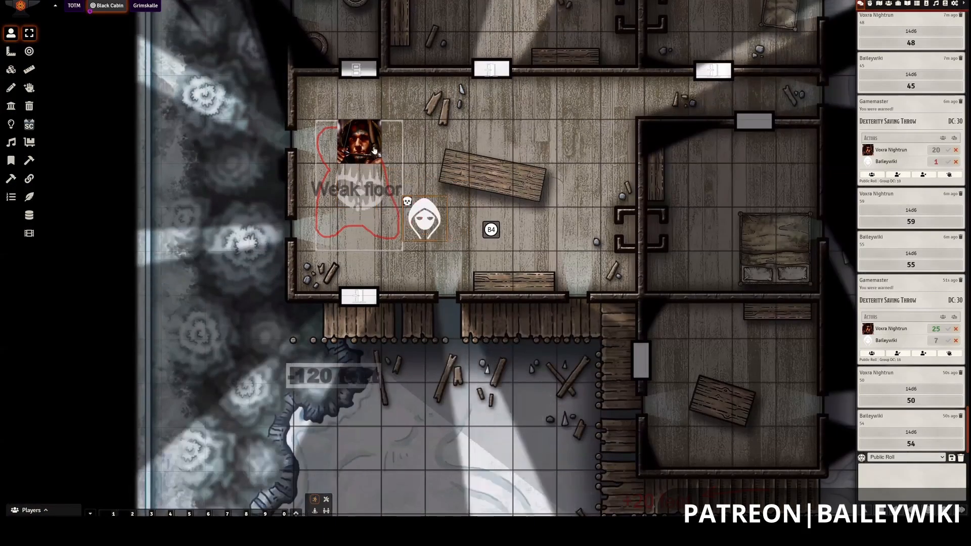
pyautogui.moveTo(361, 143); pyautogui.dragTo(395, 103)
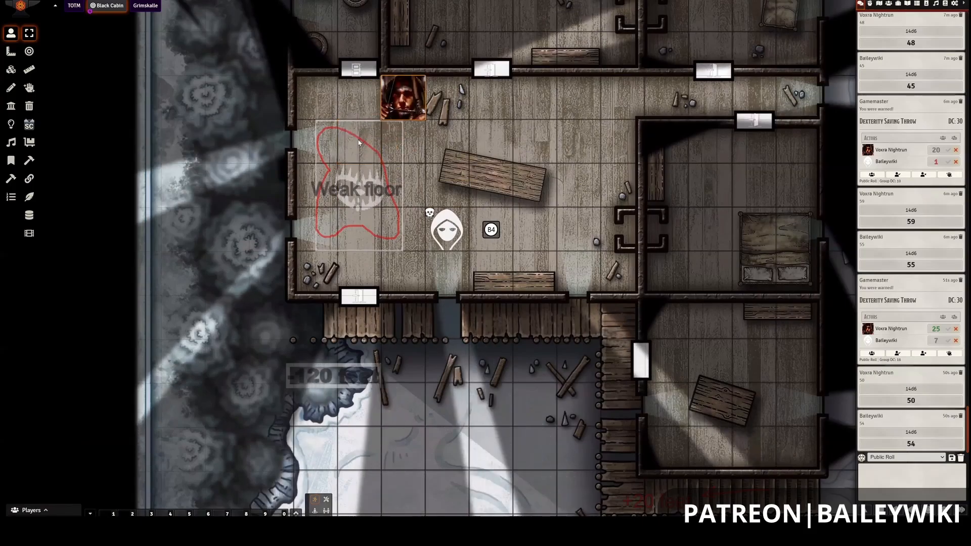
pyautogui.scroll(-3, 496, 188)
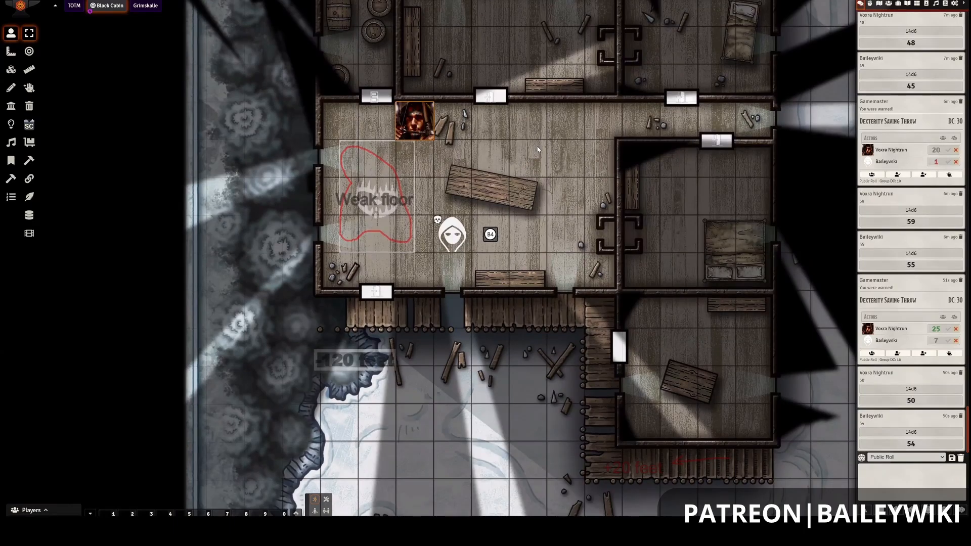
pyautogui.scroll(-2, 537, 150)
pyautogui.moveTo(303, 57); pyautogui.dragTo(278, 112)
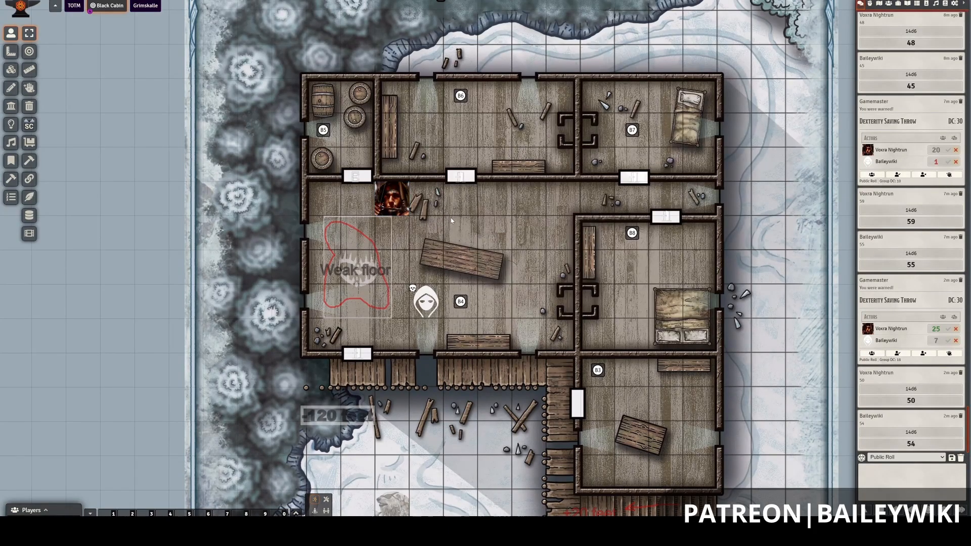
# Copy the game's Internet invitation link and close the invitation links dialog.
pyautogui.click(955, 5)
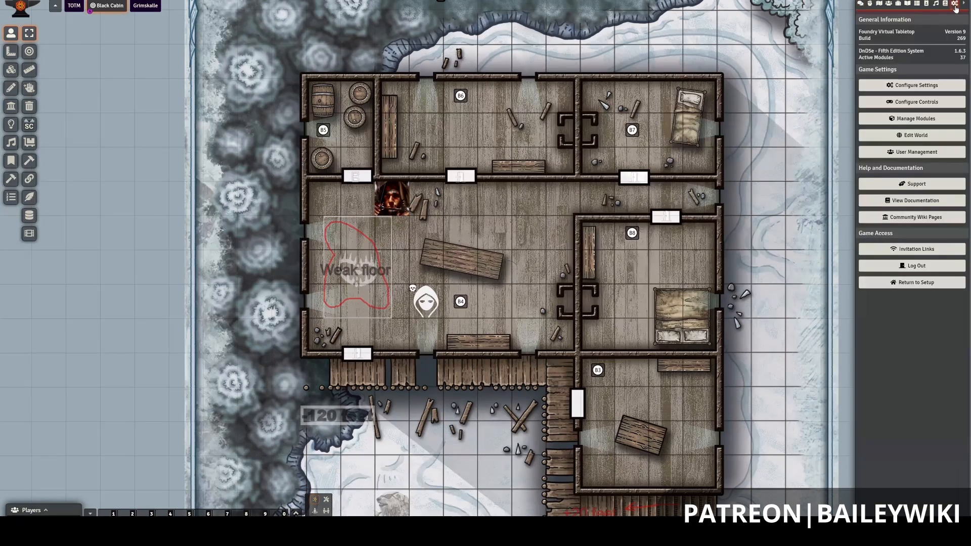
pyautogui.click(911, 250)
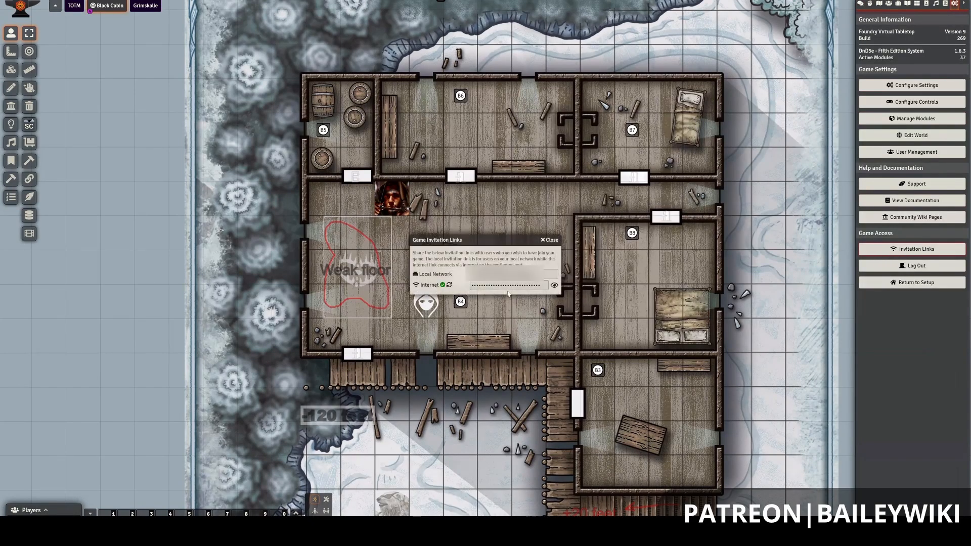
pyautogui.click(508, 286)
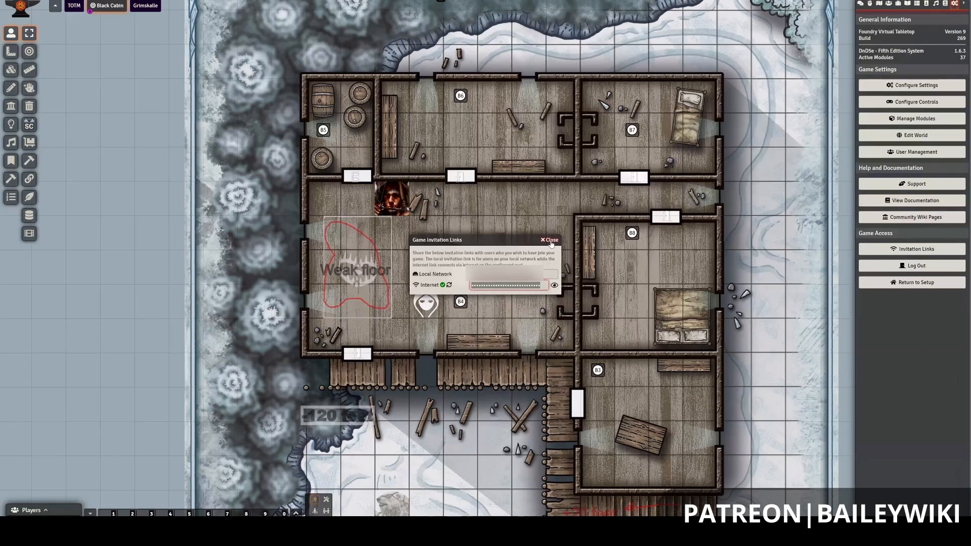
pyautogui.click(551, 241)
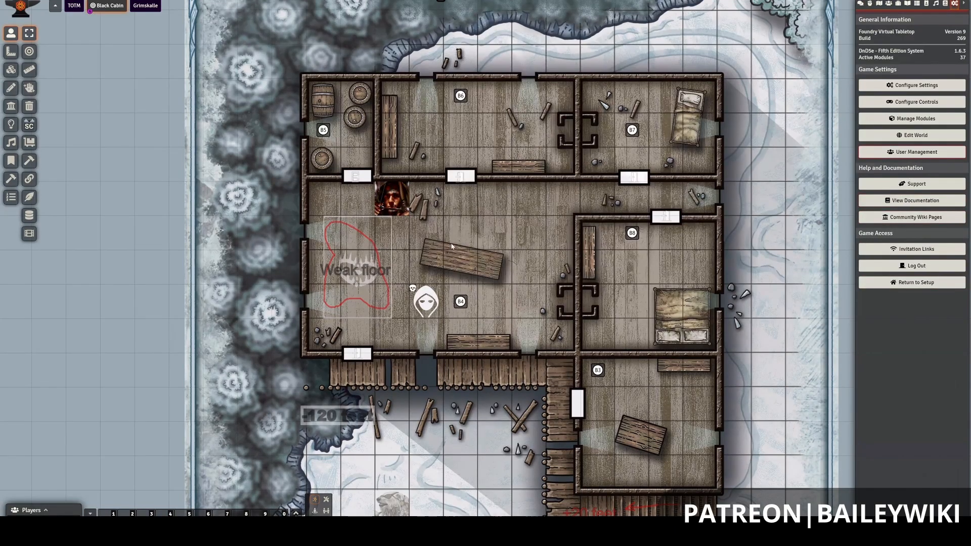
# Change the Baileywiki user's role to Player in User Management, save, and return to the game.
pyautogui.click(917, 152)
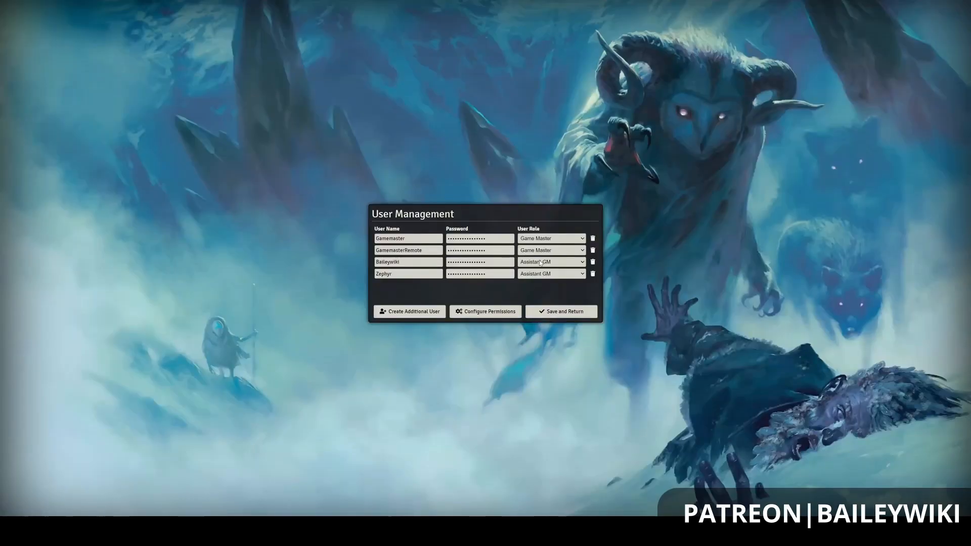
pyautogui.click(583, 263)
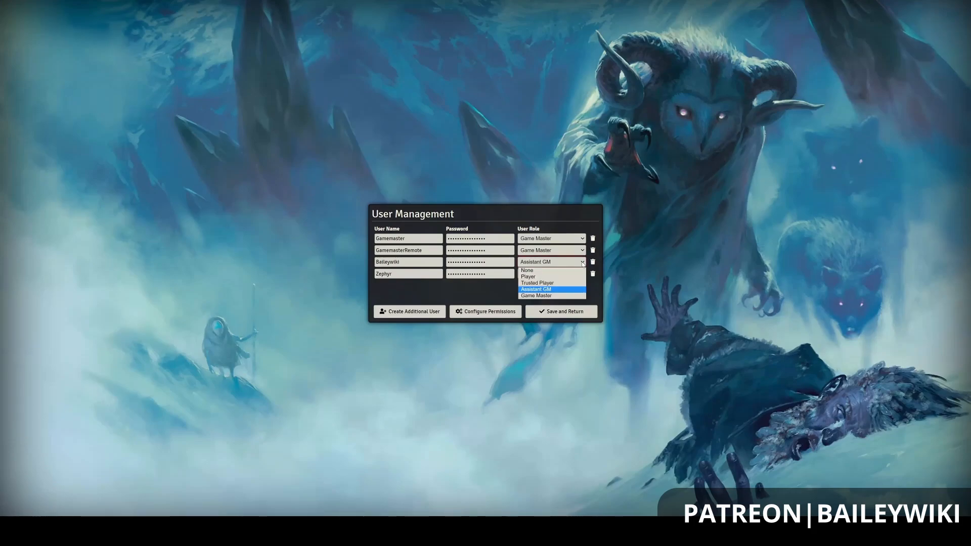
pyautogui.click(582, 263)
pyautogui.click(582, 264)
pyautogui.click(556, 277)
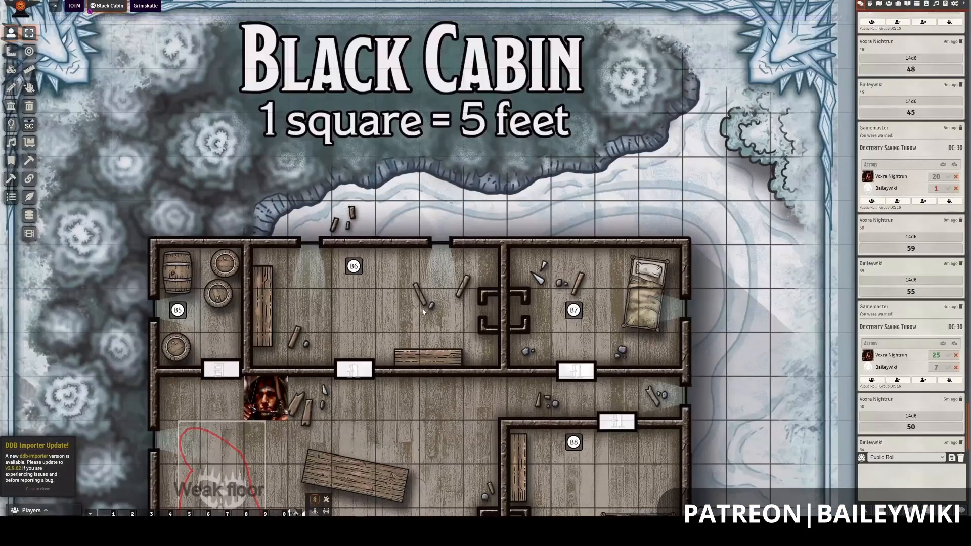
# Select the hooded token beside the weak floor and dismiss the DDB Importer update notification.
pyautogui.scroll(-2, 444, 402)
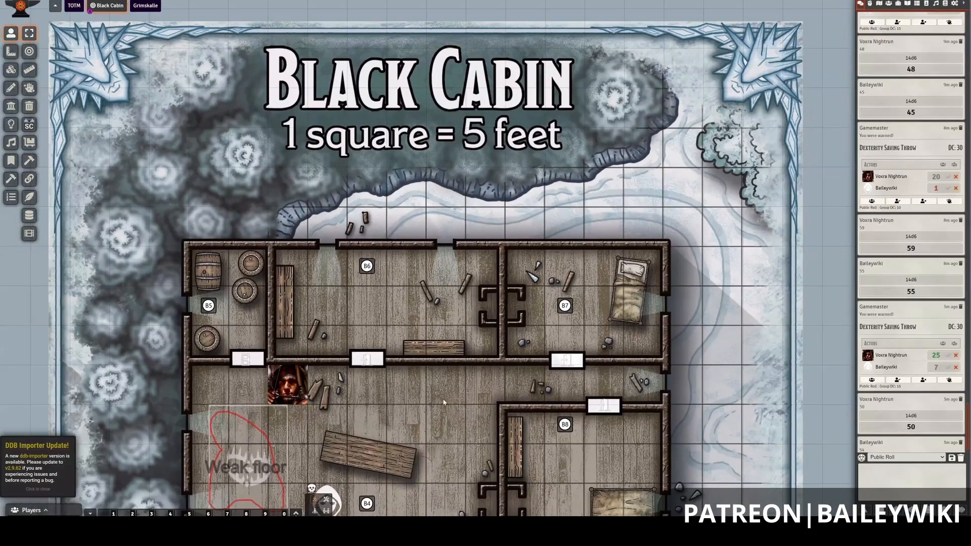
pyautogui.scroll(-1, 432, 314)
pyautogui.moveTo(337, 361); pyautogui.dragTo(326, 286)
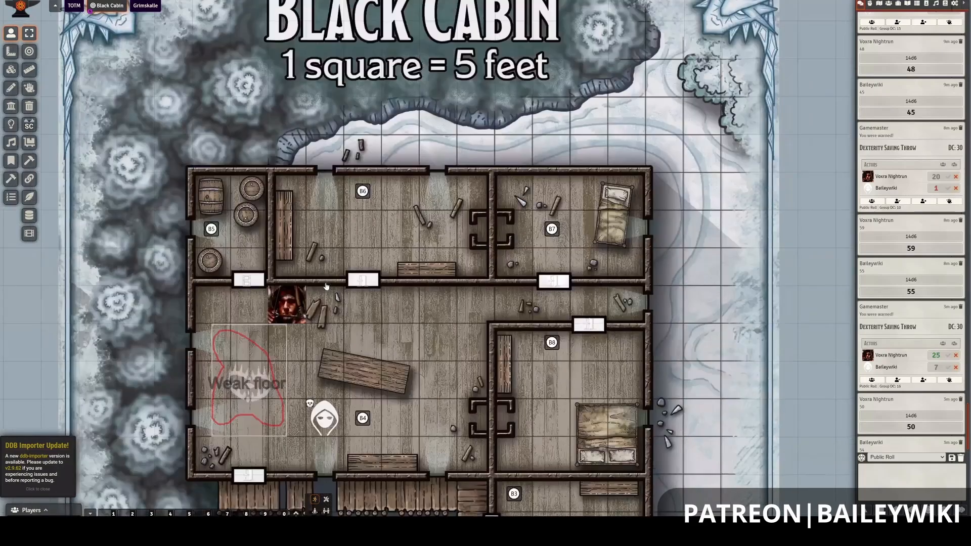
pyautogui.moveTo(451, 432); pyautogui.dragTo(447, 293)
pyautogui.click(322, 278)
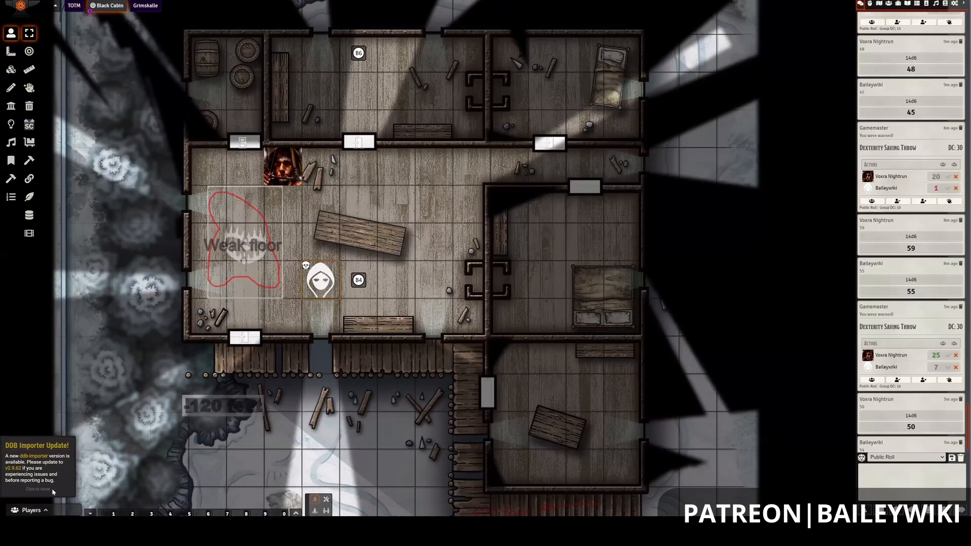
pyautogui.click(38, 470)
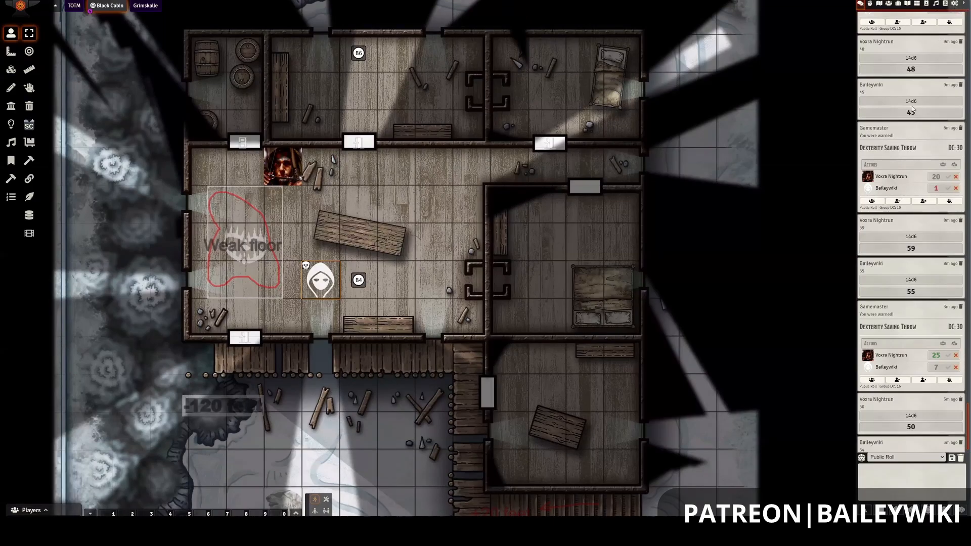
# Reopen the game invitation links and copy the Internet link for the player login.
pyautogui.click(955, 4)
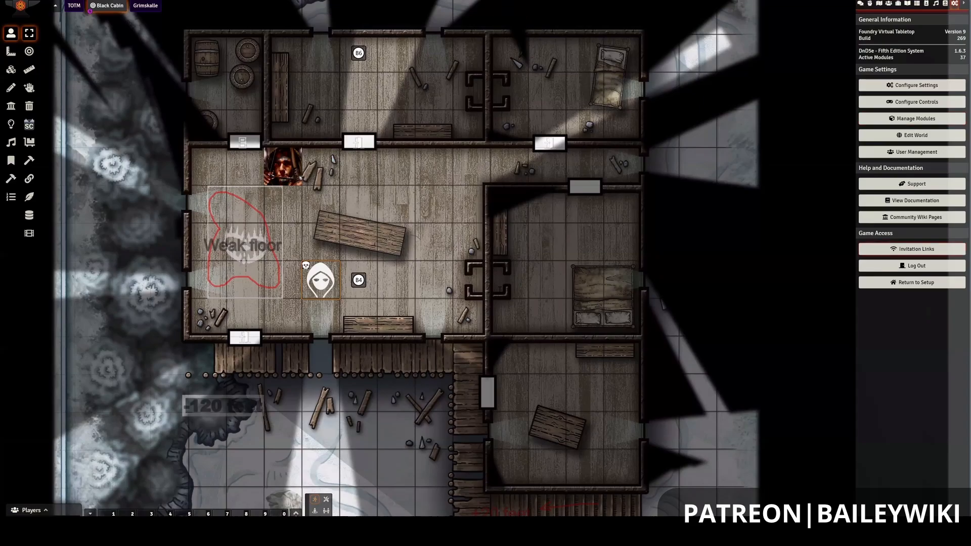
pyautogui.click(917, 249)
pyautogui.click(506, 285)
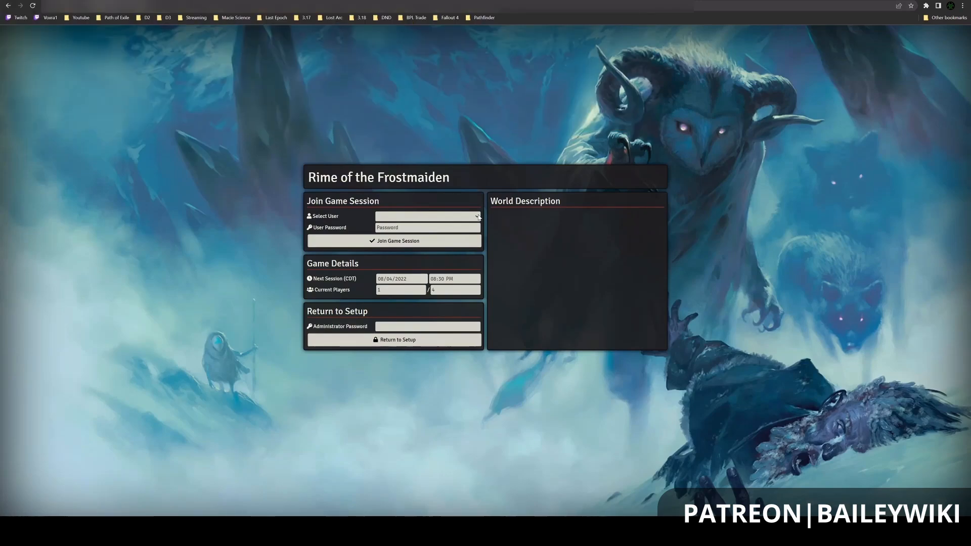
# Join the Rime of the Frostmaiden game session as the Baileywiki user, entering the user password.
pyautogui.click(431, 216)
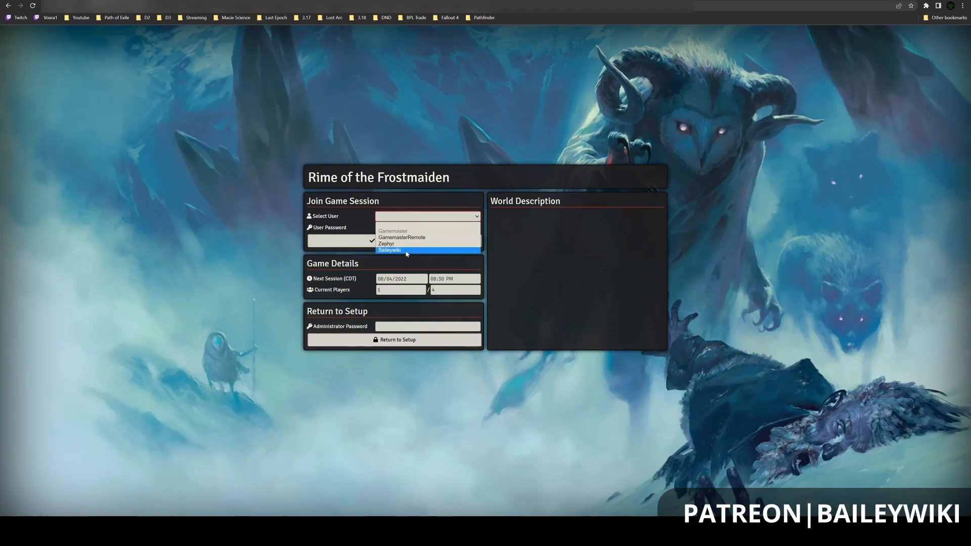
pyautogui.click(456, 218)
pyautogui.click(456, 218)
pyautogui.click(415, 249)
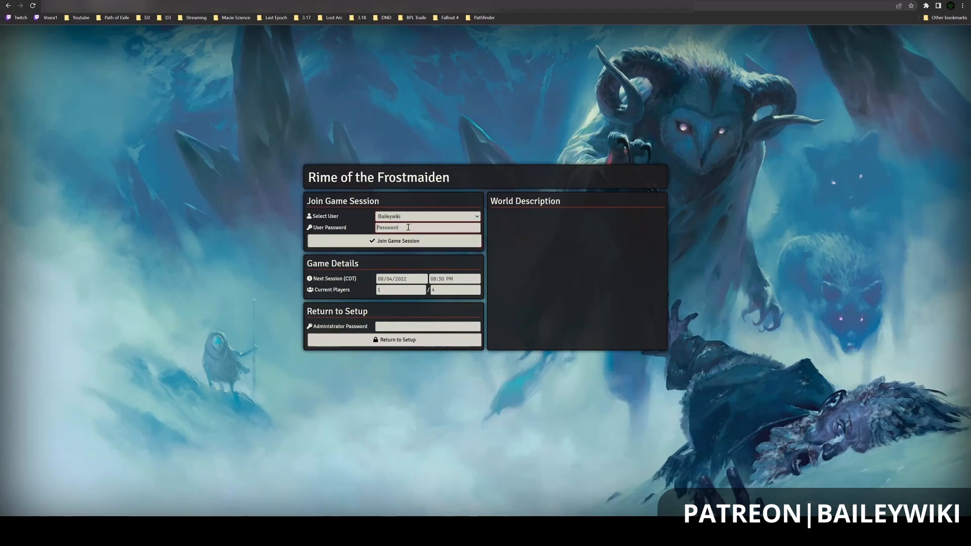
pyautogui.click(408, 227)
pyautogui.write('•••••••••••')
pyautogui.press('Return')
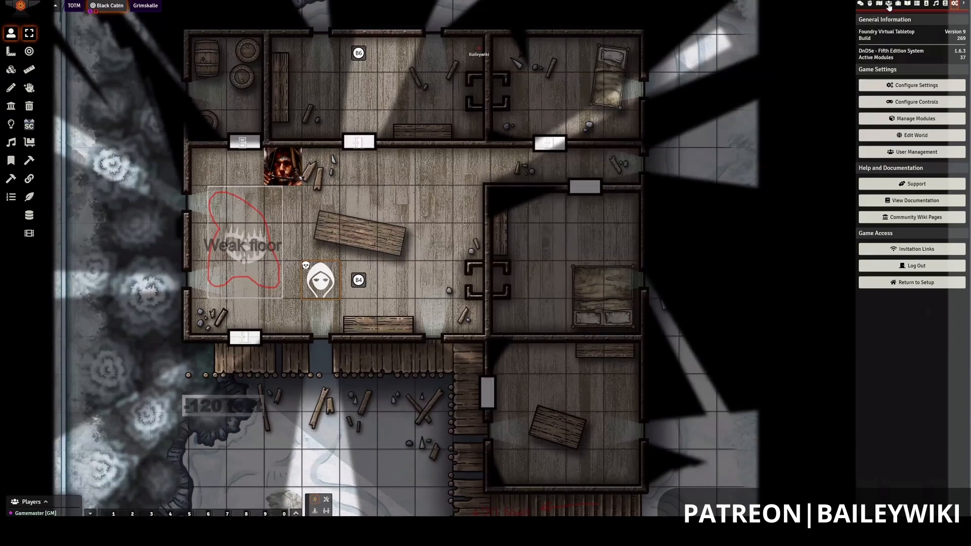
# Give the Baileywiki user Owner permission on the Baileywiki actor, leaving the all-players permission at None.
pyautogui.click(889, 5)
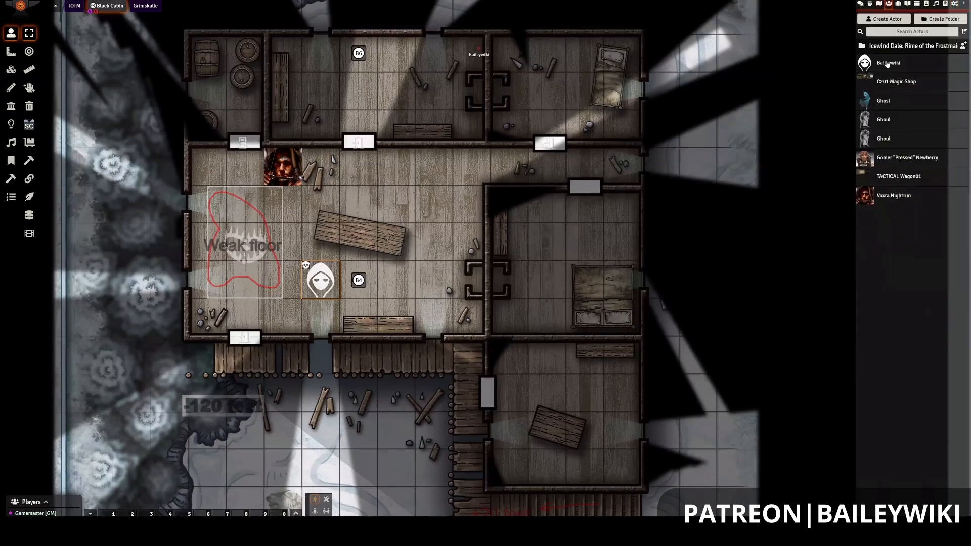
pyautogui.rightClick(888, 63)
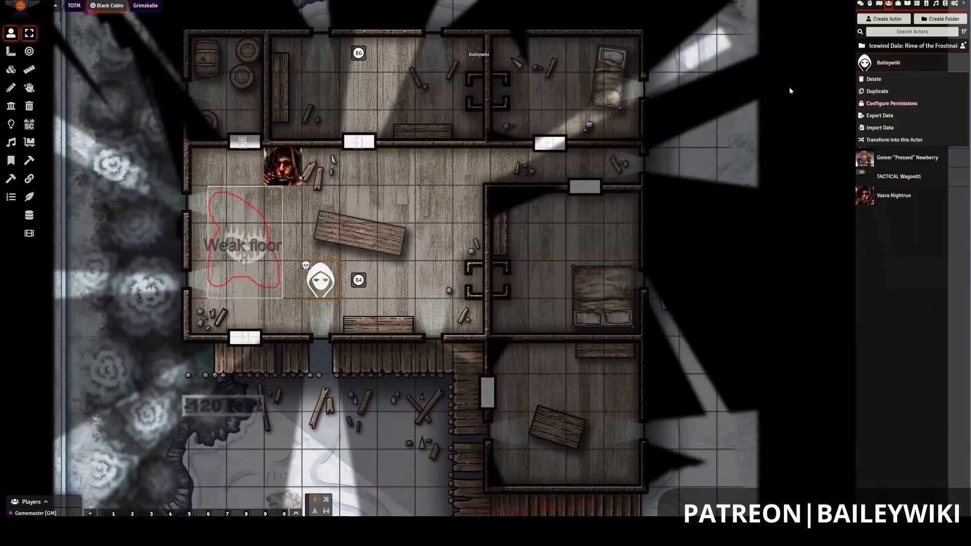
pyautogui.click(891, 103)
pyautogui.click(792, 101)
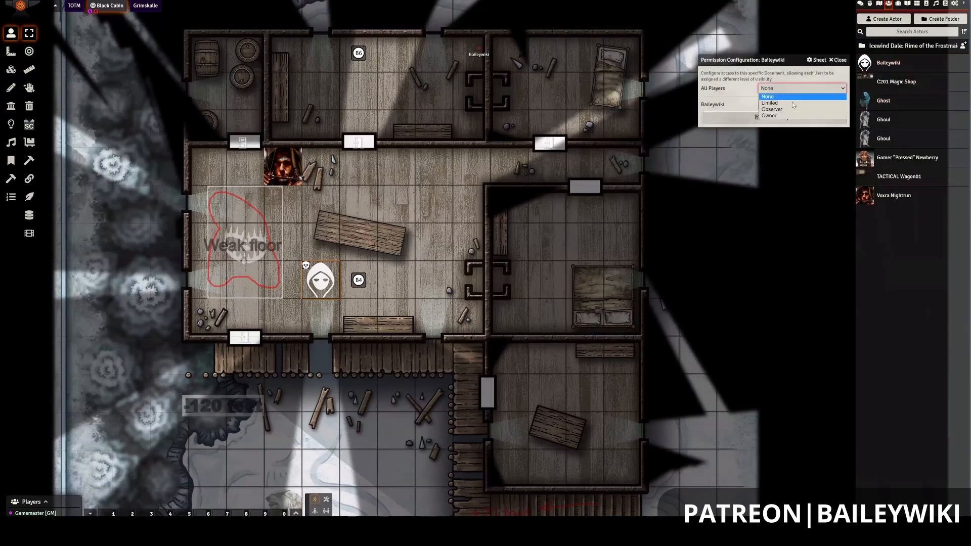
pyautogui.click(792, 102)
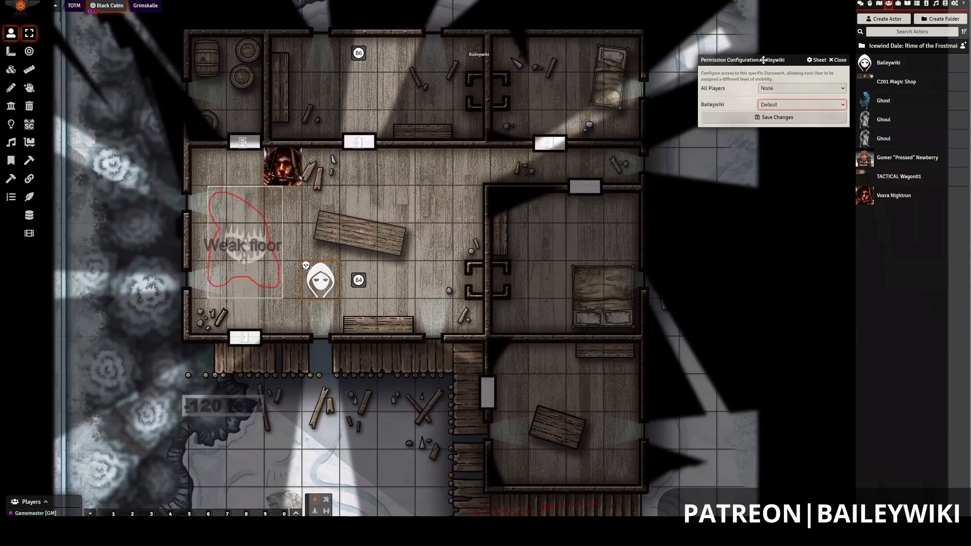
pyautogui.moveTo(715, 58); pyautogui.dragTo(696, 70)
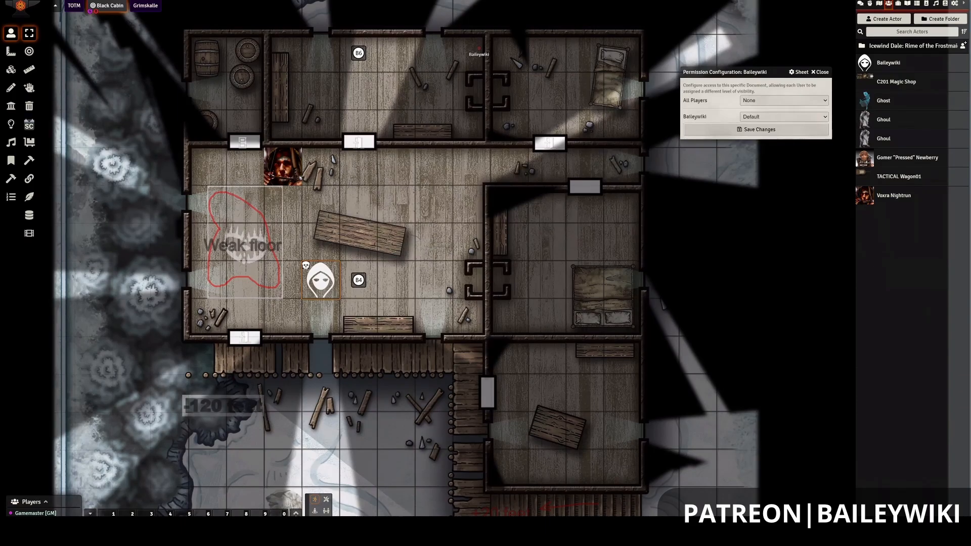
pyautogui.click(784, 117)
pyautogui.click(785, 161)
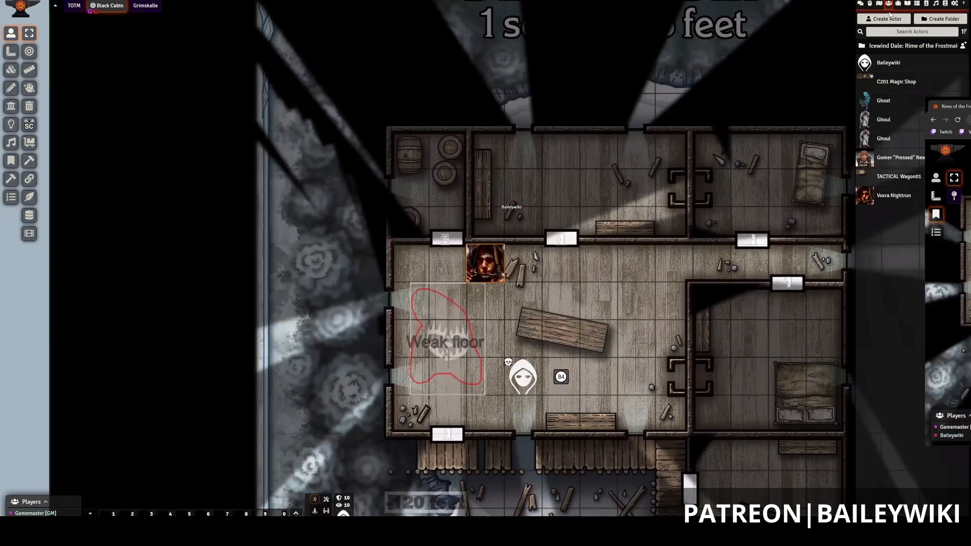
# Find the B04. Main Room journal entry, set its All Players permission to None, and save the changes.
pyautogui.click(907, 4)
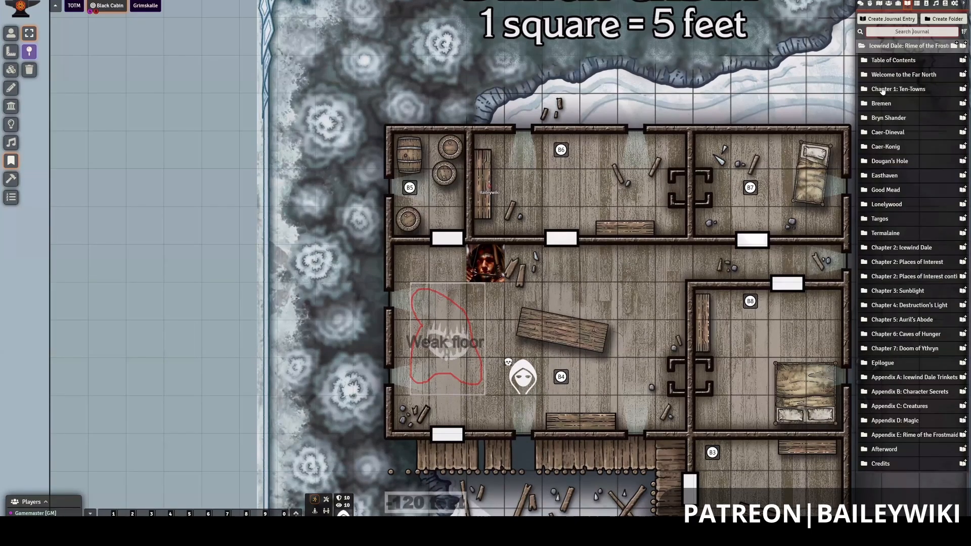
pyautogui.write('b4')
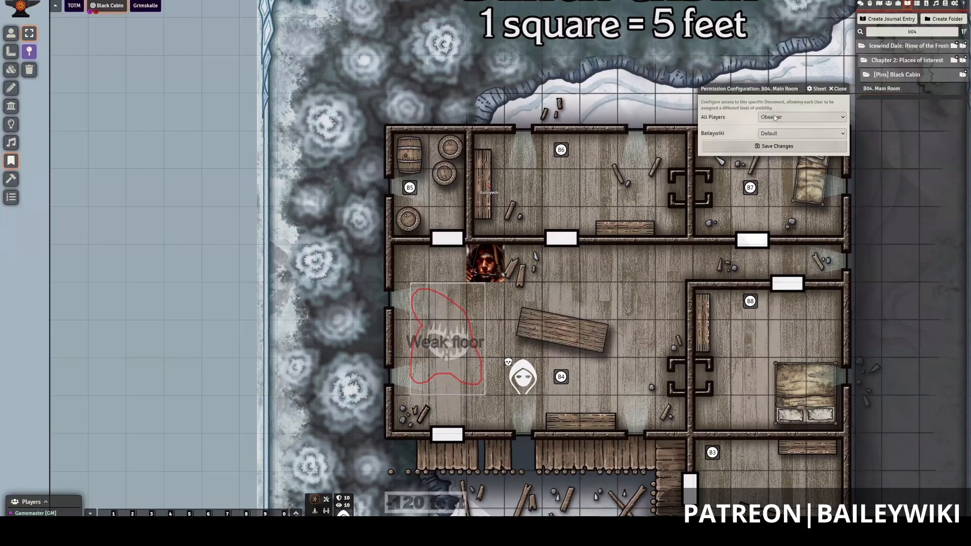
pyautogui.click(774, 118)
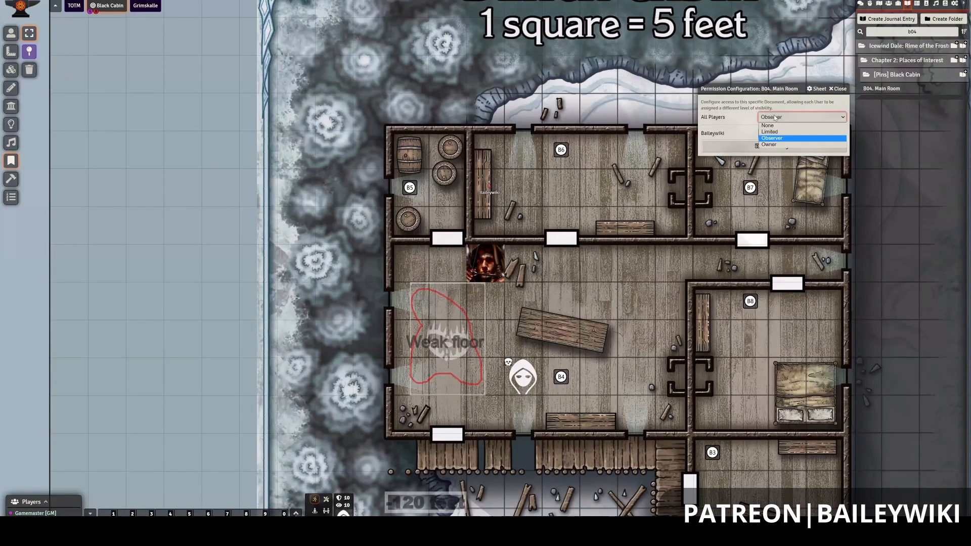
pyautogui.click(774, 118)
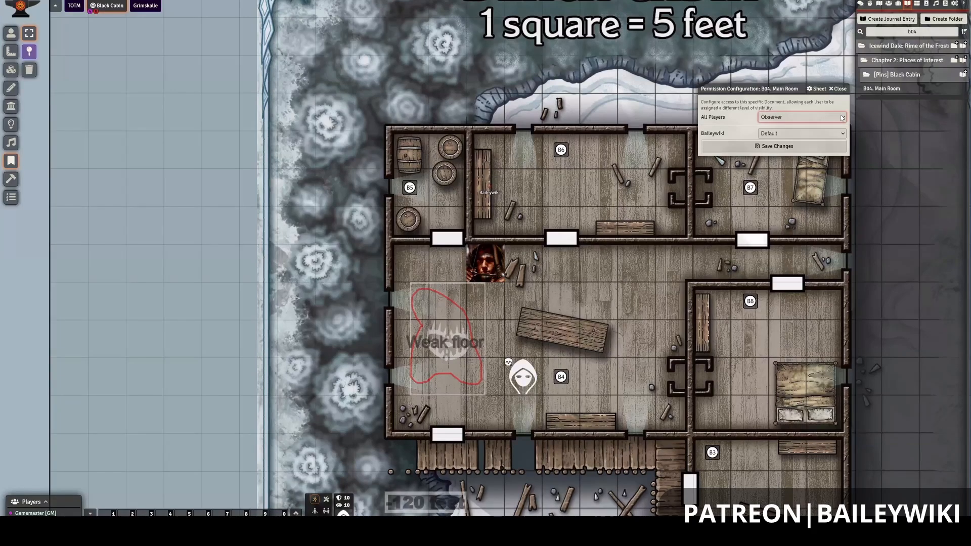
pyautogui.click(787, 117)
pyautogui.click(787, 126)
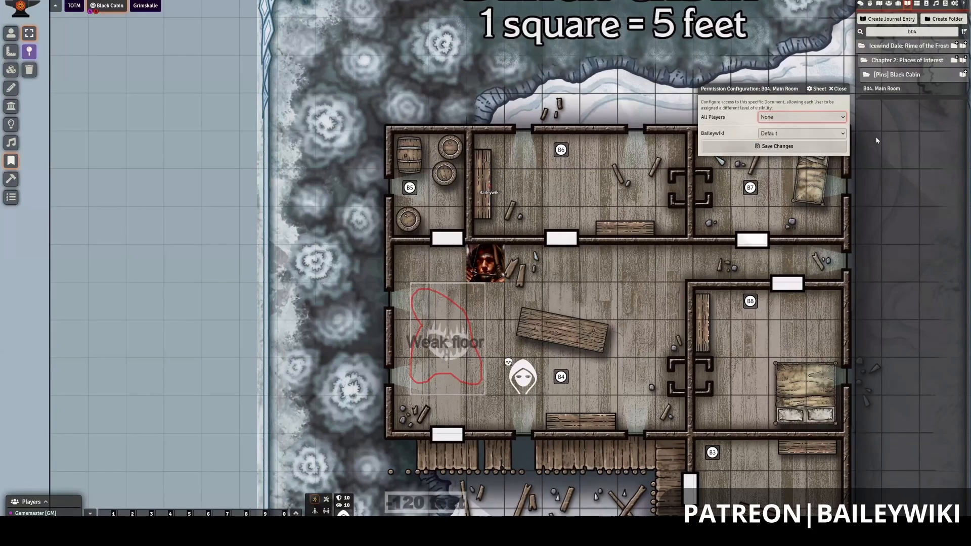
pyautogui.click(807, 149)
# Bring the player's browser window into view, maximize it, and save the Baileywiki user configuration.
pyautogui.moveTo(970, 106); pyautogui.dragTo(969, 105)
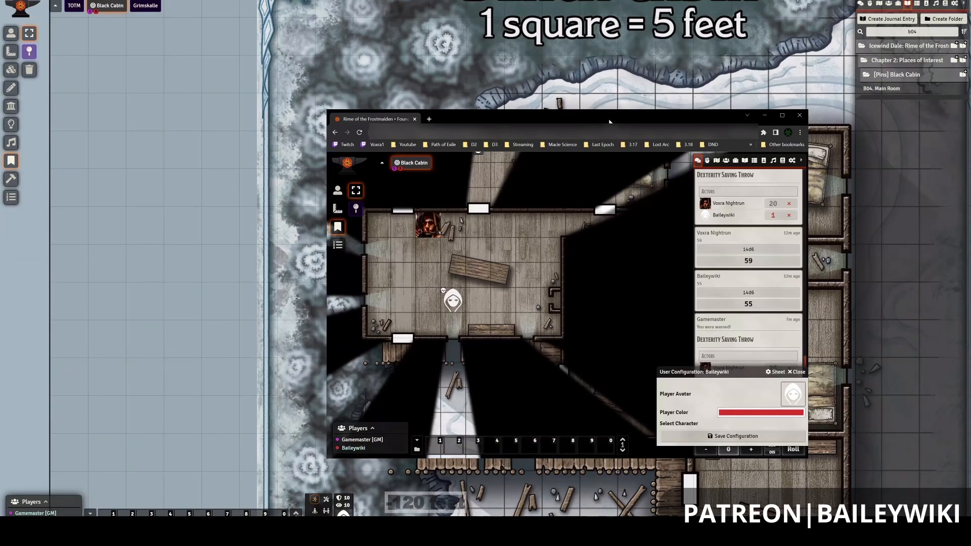
pyautogui.doubleClick(566, 115)
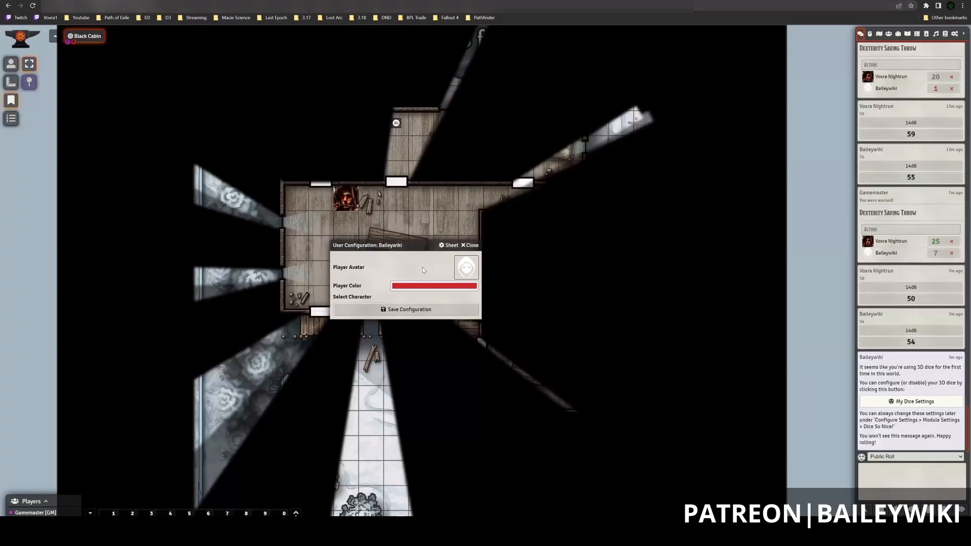
pyautogui.click(408, 309)
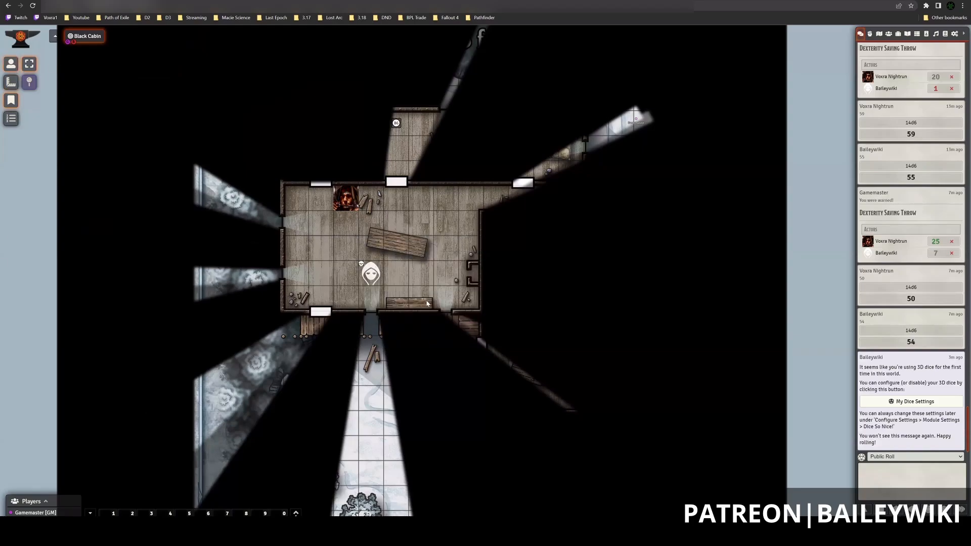
# As the player, switch to the token controls and walk the hooded token around on the weak floor area.
pyautogui.click(10, 65)
pyautogui.press('Left')
pyautogui.press('Left')
pyautogui.press('Up')
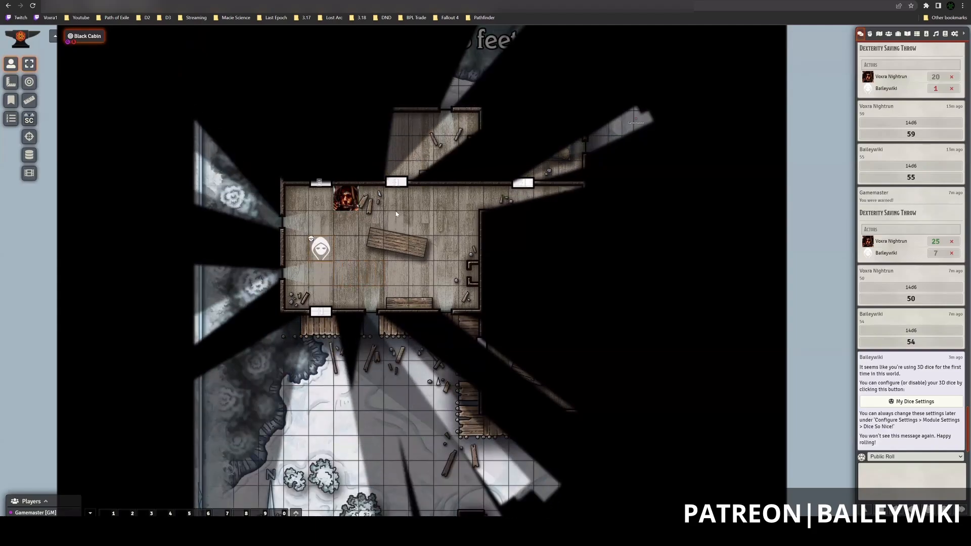
pyautogui.press('Left')
pyautogui.press('Down')
pyautogui.press('Right')
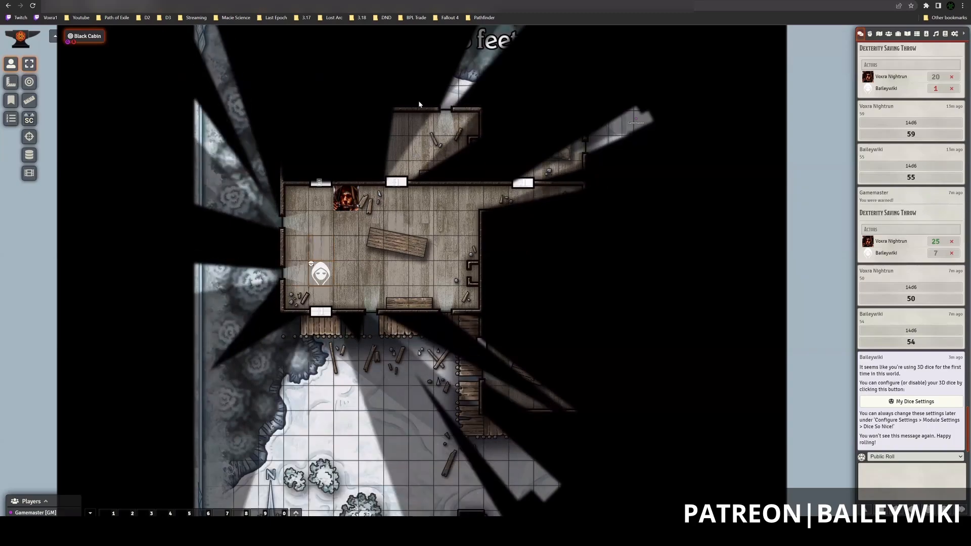
pyautogui.press('Up')
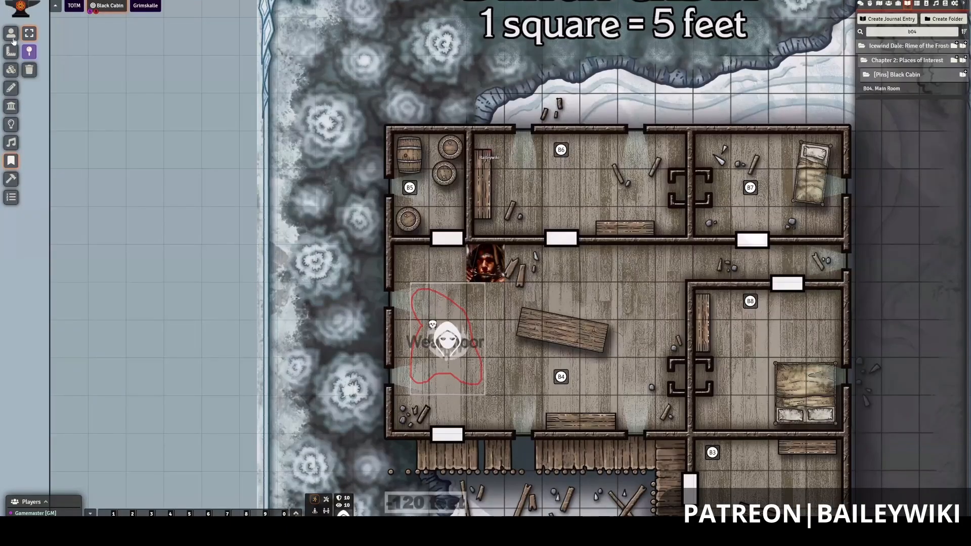
# In the Gamemaster's view, select the Voxra Nightrun token and walk it onto the weak floor above the hooded token.
pyautogui.click(11, 33)
pyautogui.click(493, 267)
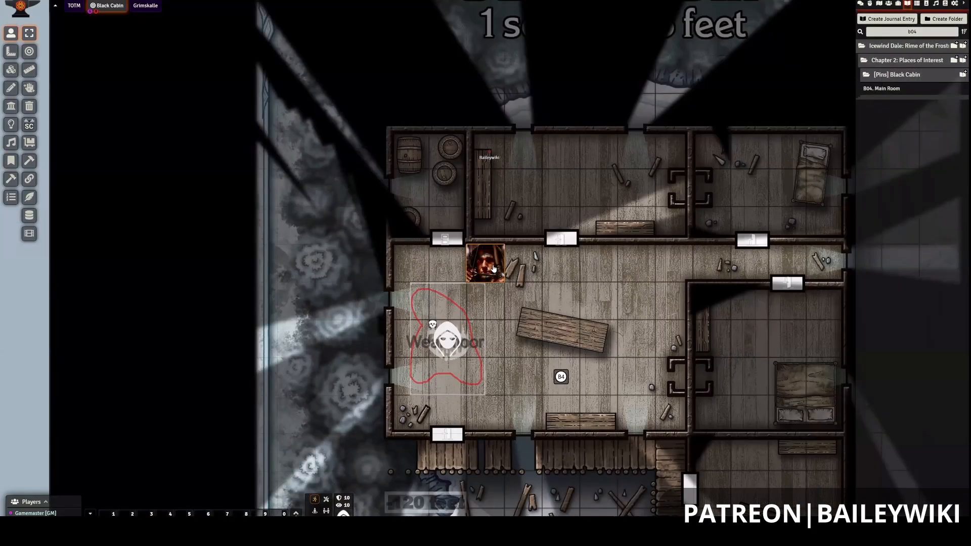
pyautogui.press('Left')
pyautogui.press('Down')
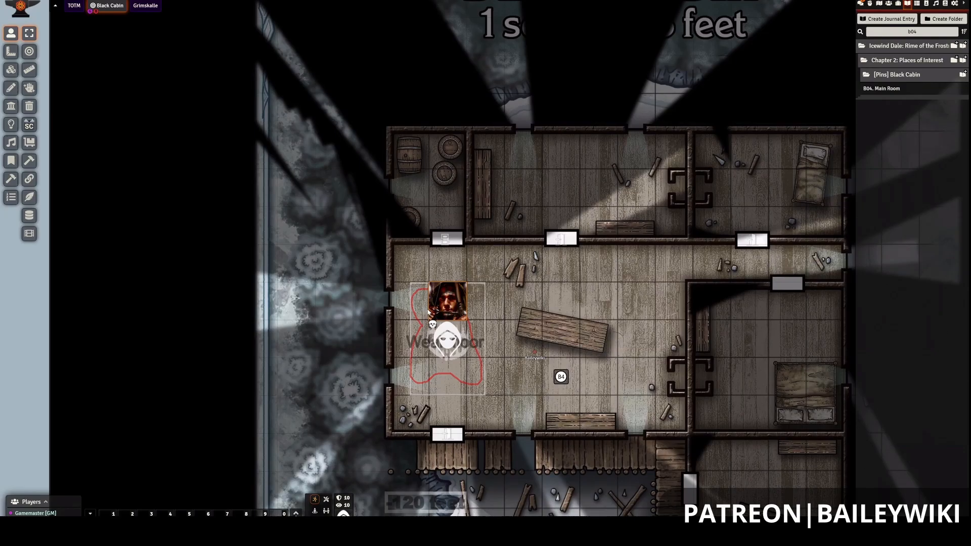
# Move the Voxra Nightrun token off the weak floor, past the fallen table, and show the chat log to review the rolls.
pyautogui.moveTo(452, 303); pyautogui.dragTo(598, 313)
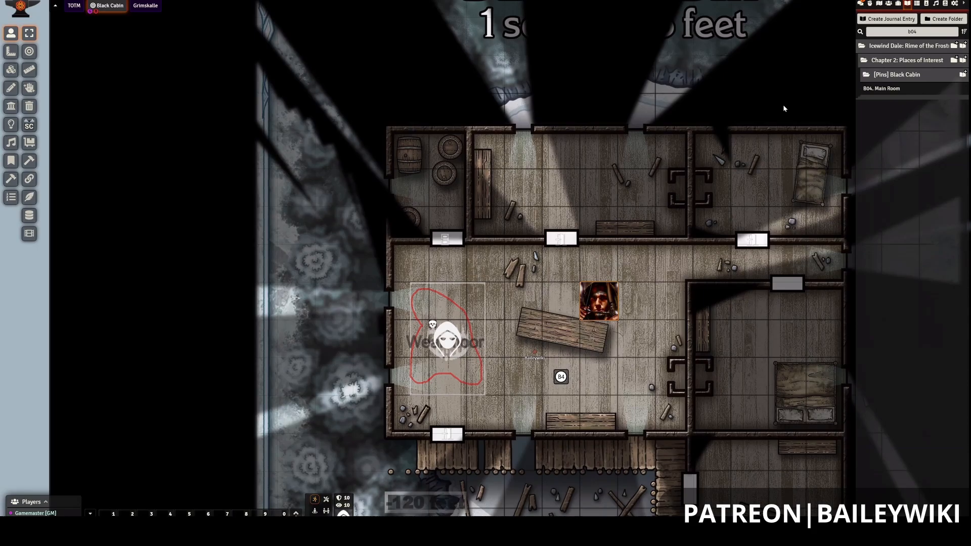
pyautogui.click(862, 4)
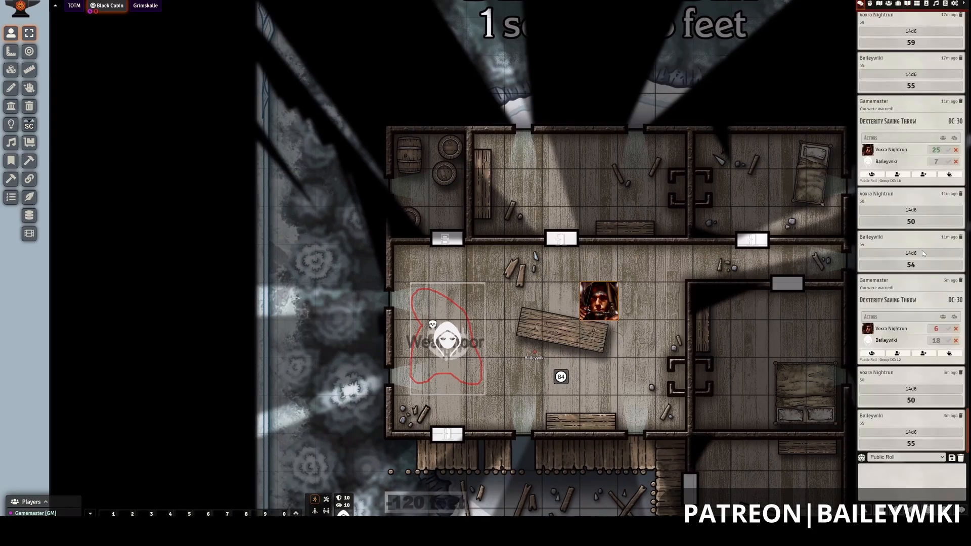